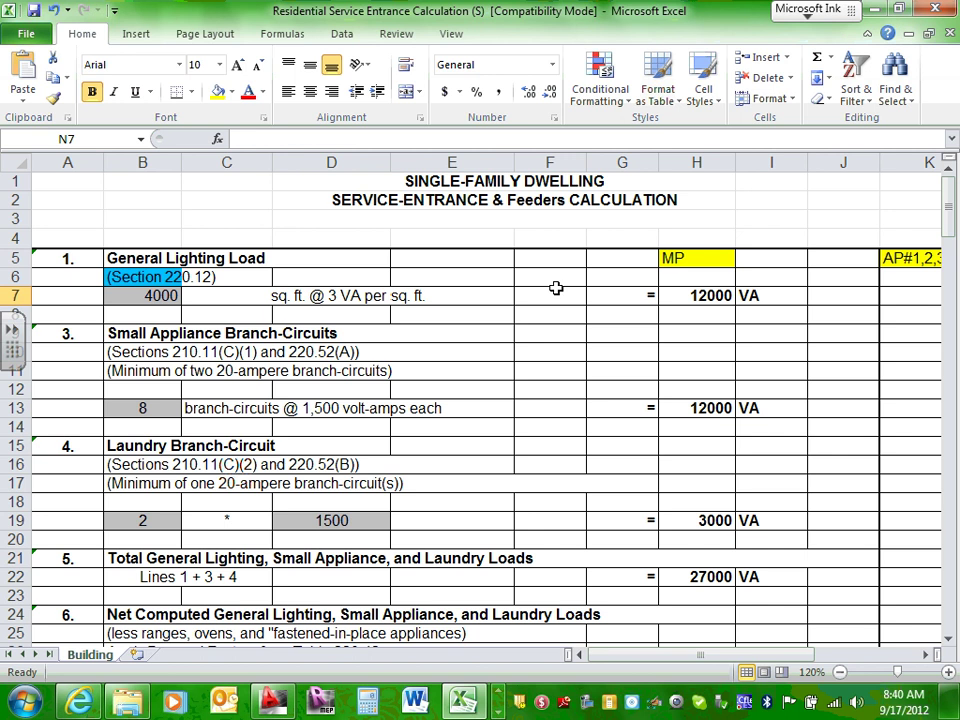
- Examine the numbered load sections and the MP, AP#1,2,3&4 and HP column headings of the service-entrance calculation sheet
left_click_drag(761, 655, 507, 648)
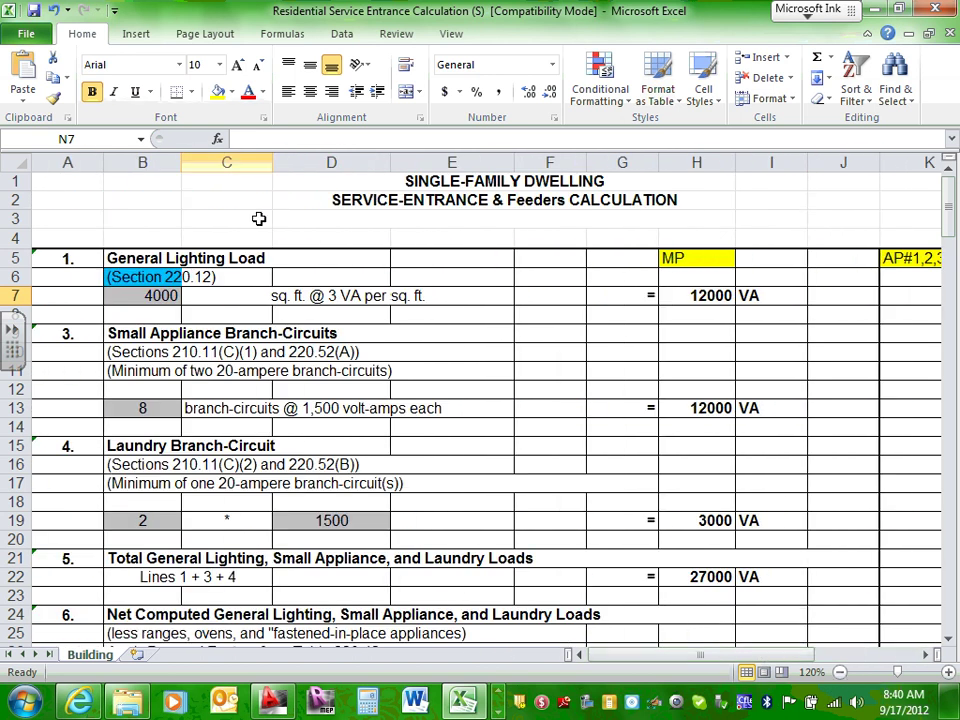
left_click_drag(71, 257, 77, 349)
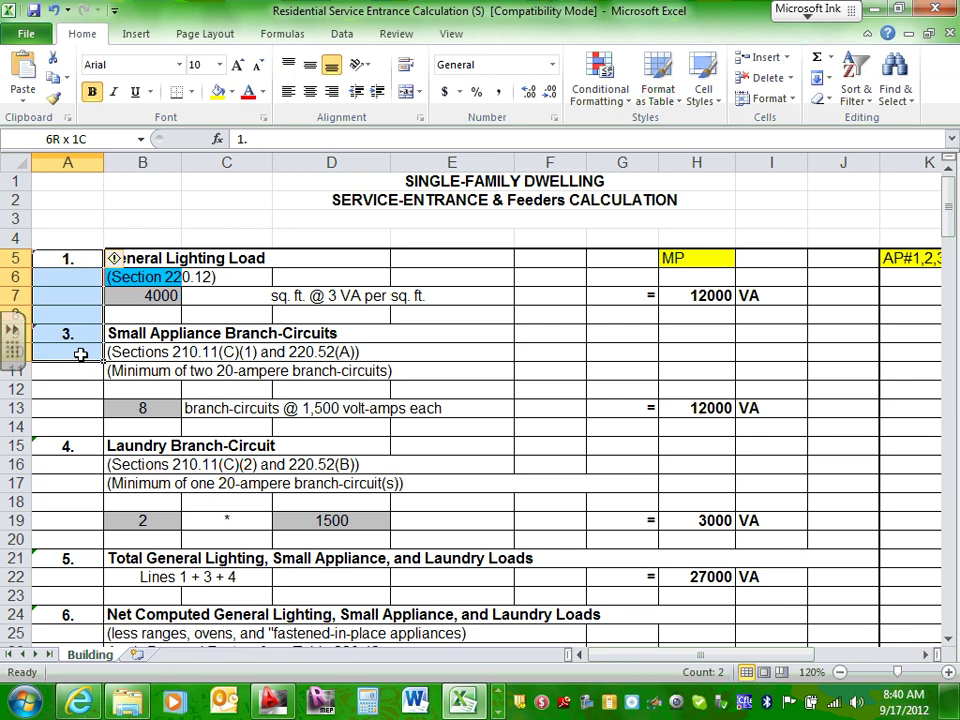
left_click(77, 333)
left_click(79, 257)
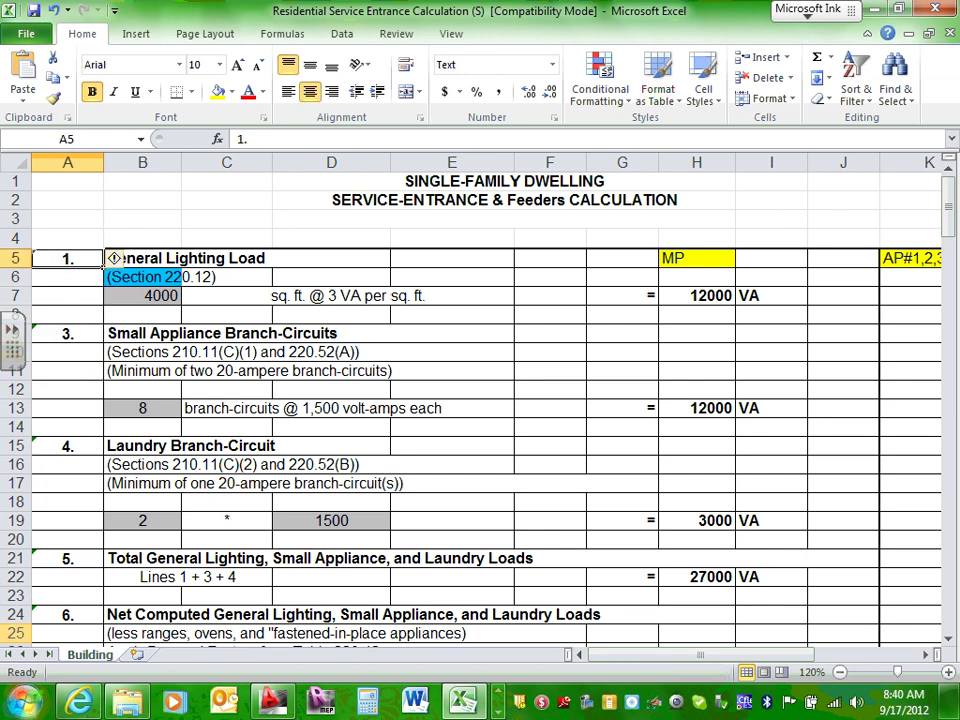
left_click(213, 256)
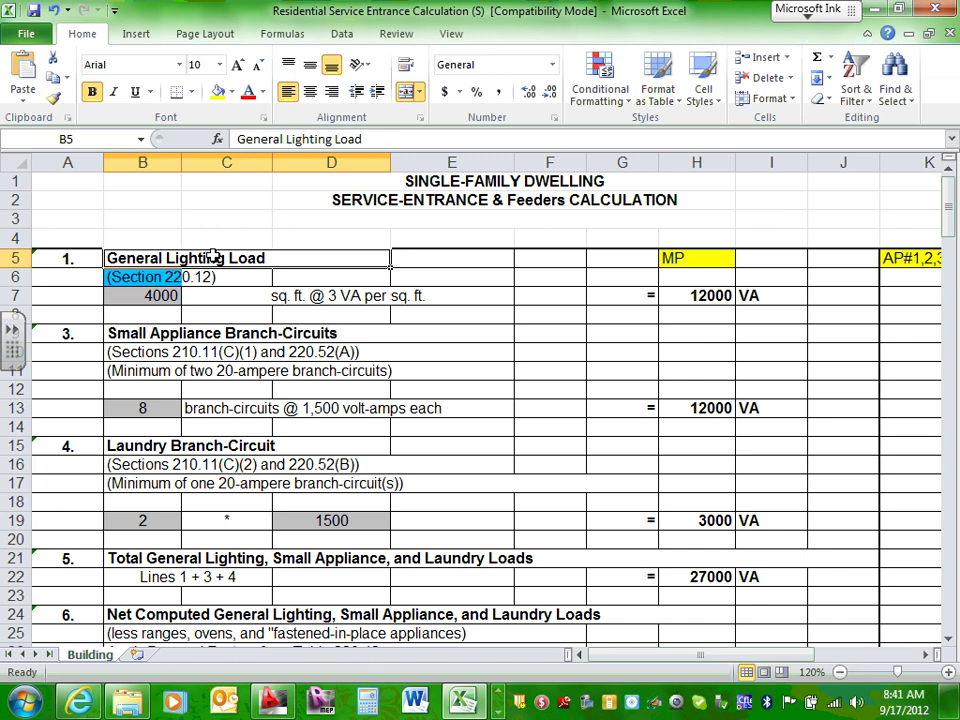
left_click(680, 257)
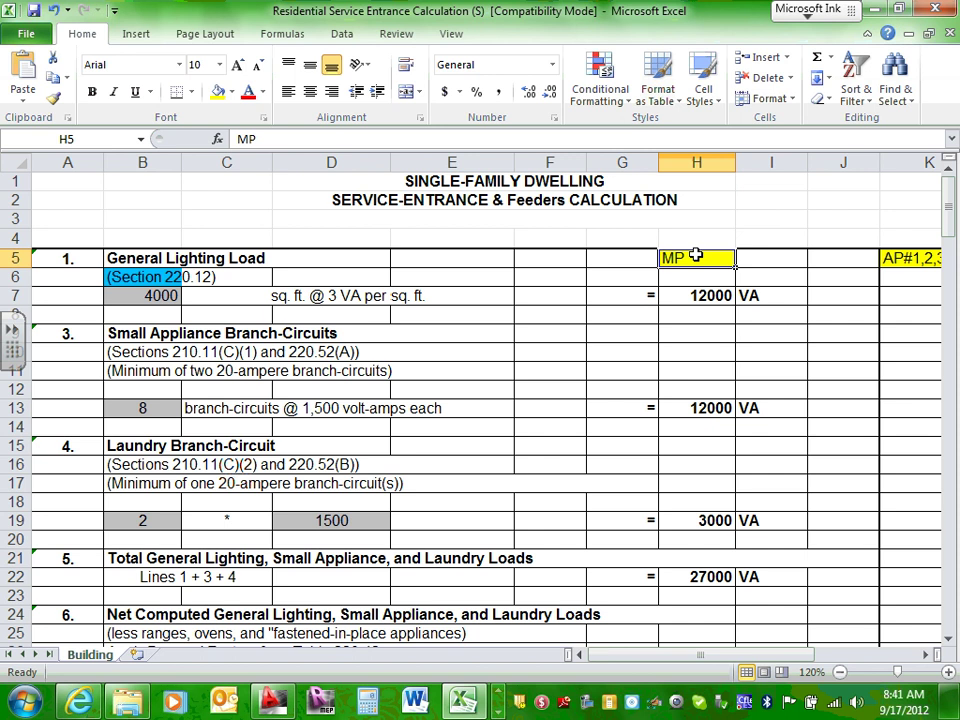
left_click_drag(789, 657, 829, 657)
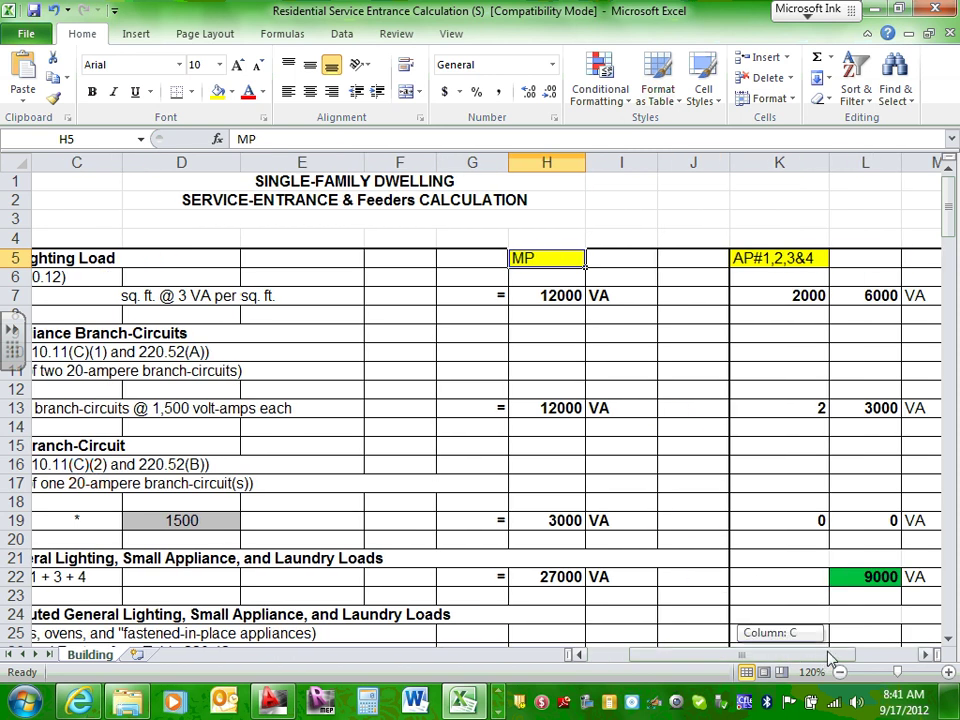
left_click(768, 258)
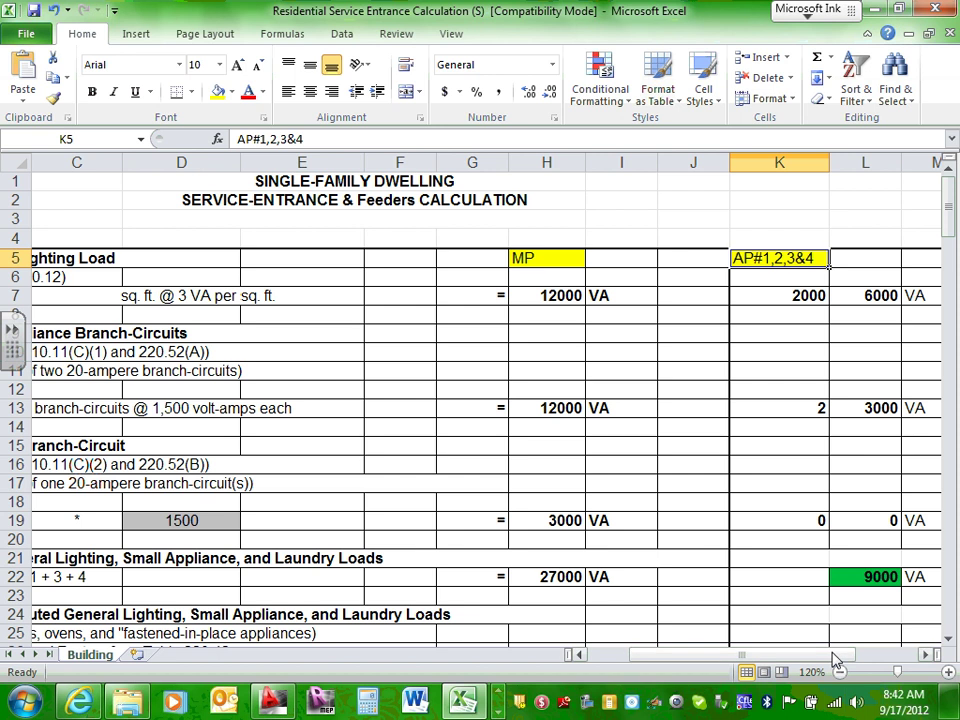
left_click_drag(831, 656, 898, 660)
left_click(679, 256)
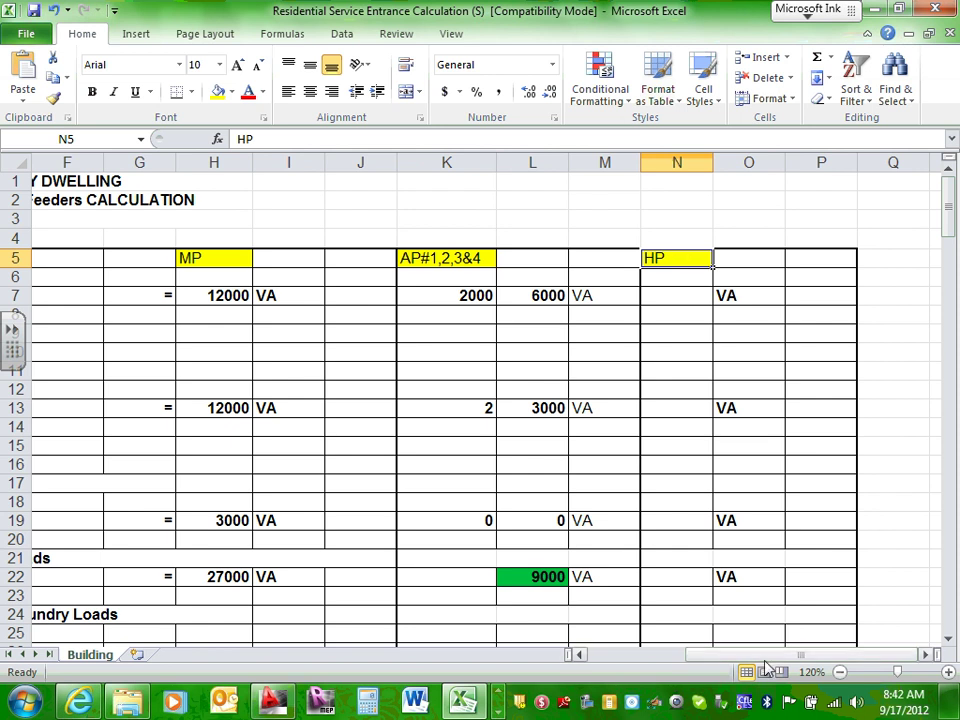
left_click_drag(765, 655, 650, 660)
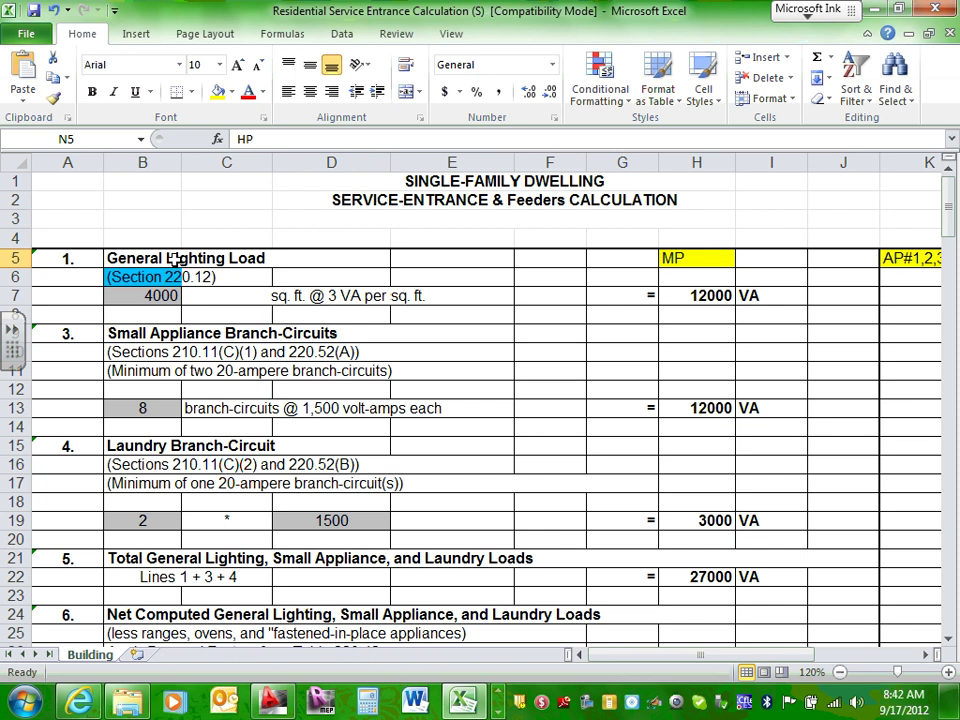
- Examine the General Lighting Load square footages and the VA formulas in H7 for MP and L7 for AP#1,2,3&4
left_click(217, 260)
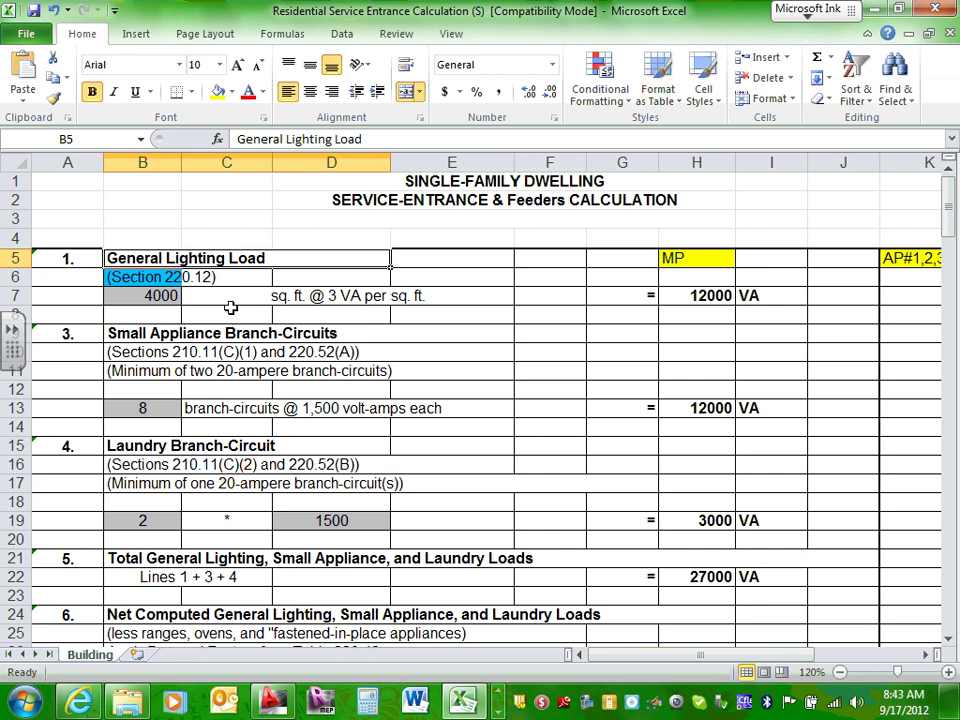
left_click(149, 299)
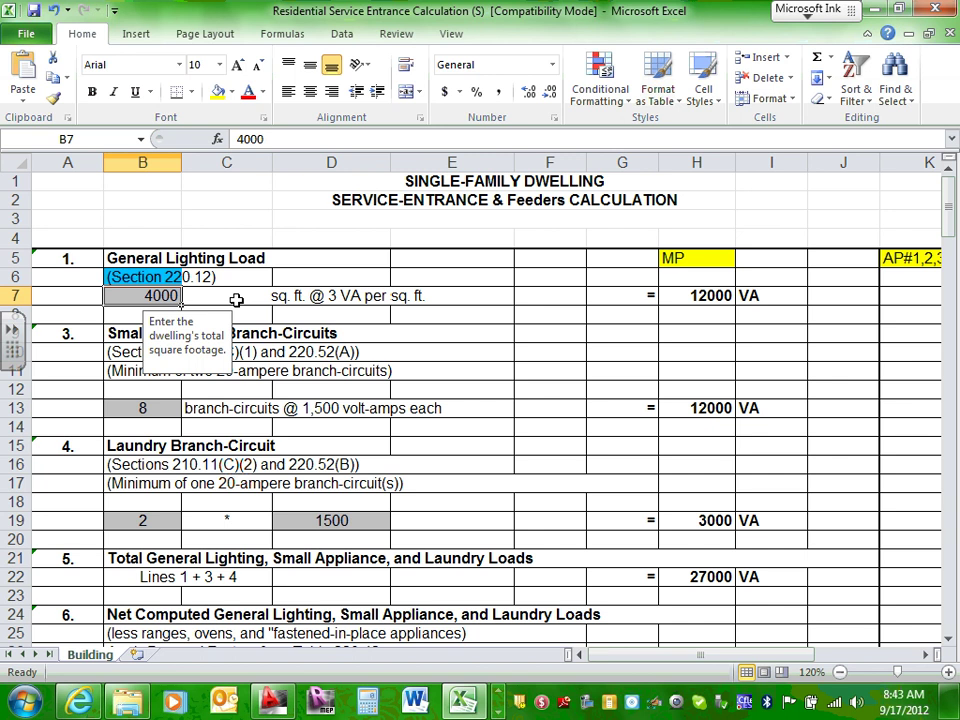
left_click(718, 295)
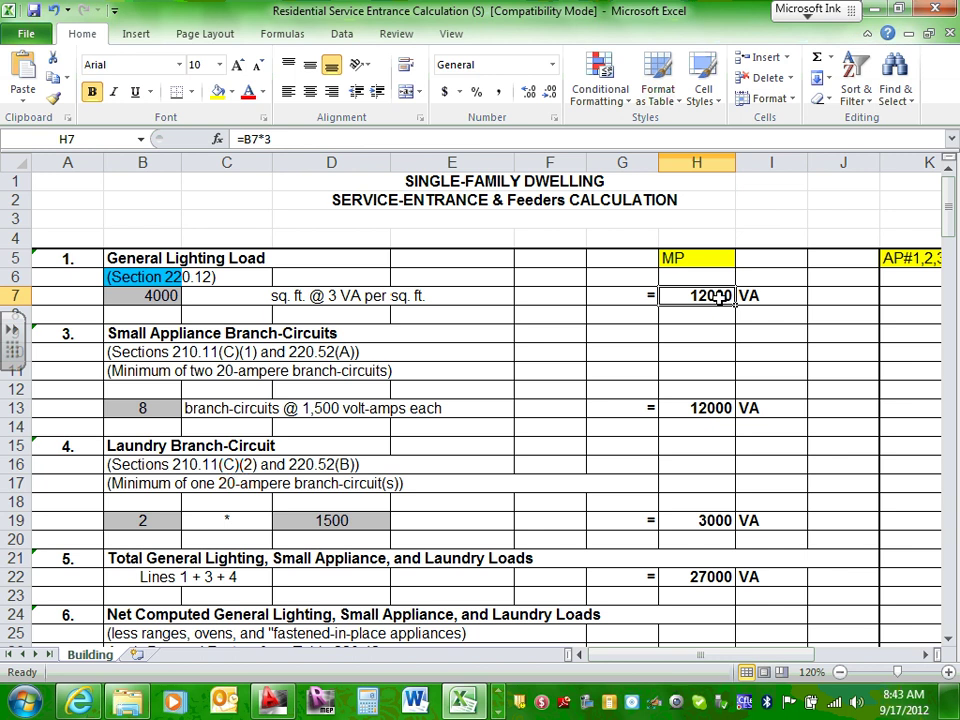
double_click(718, 295)
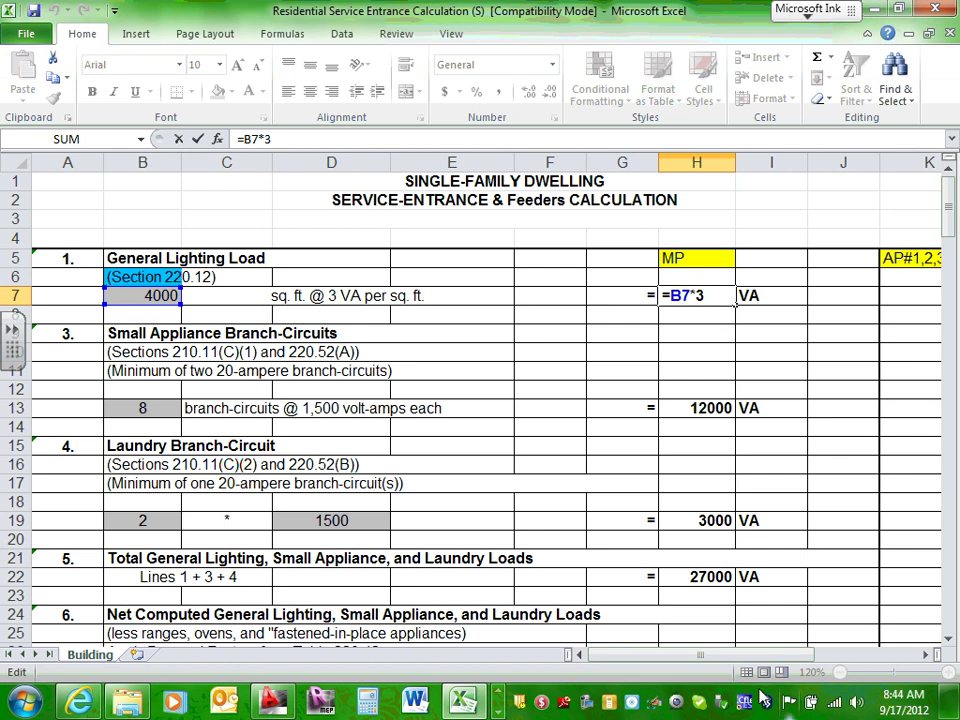
left_click_drag(768, 655, 851, 668)
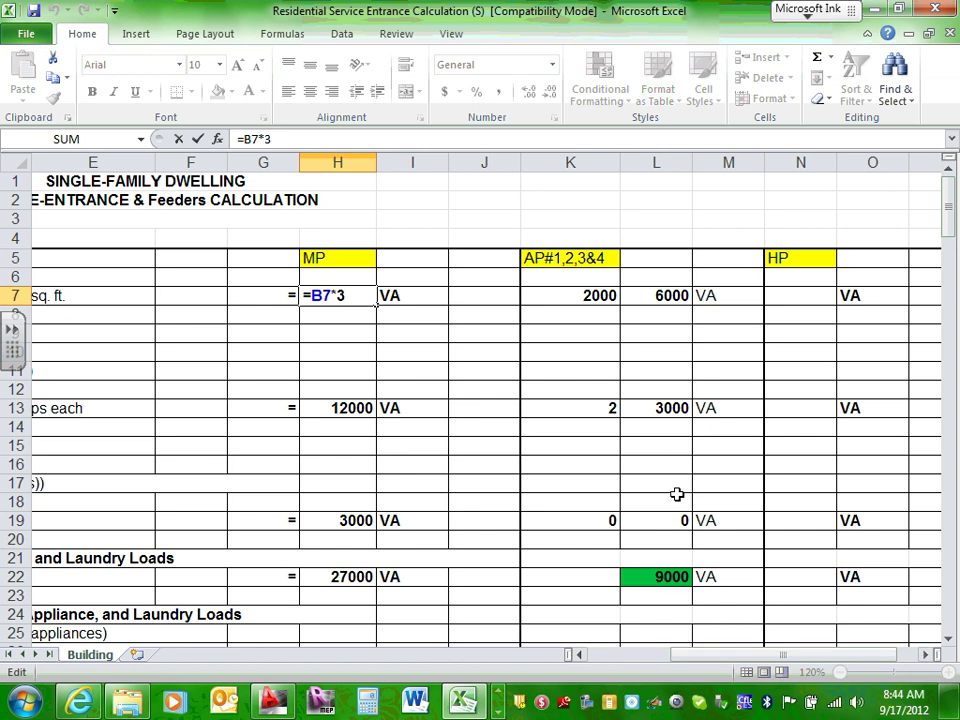
key("ctrl+Return")
left_click(597, 295)
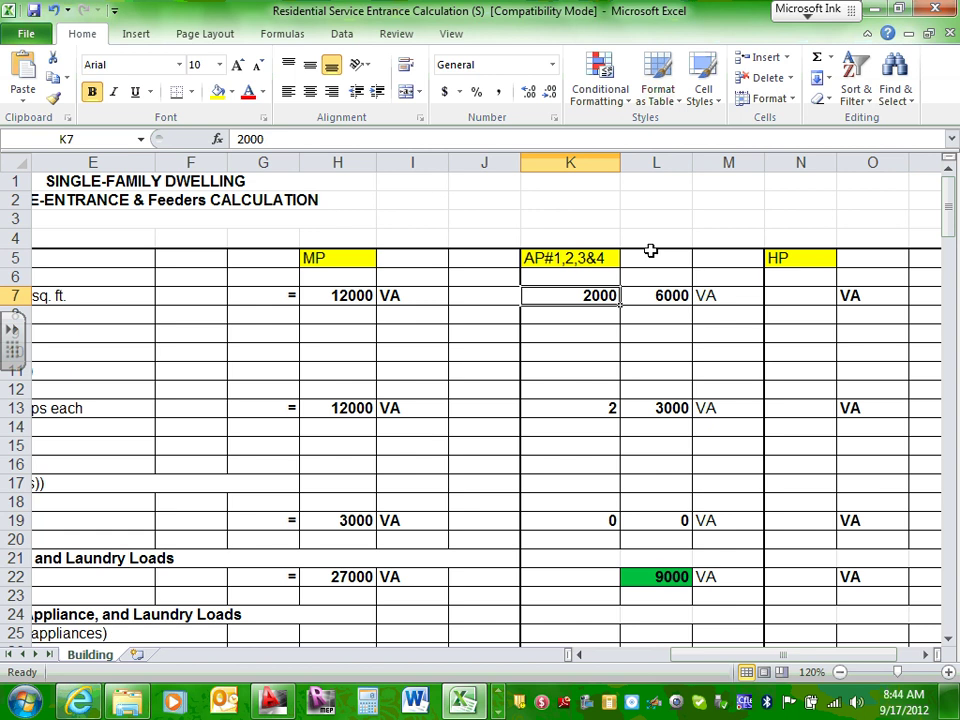
left_click(683, 295)
left_click_drag(289, 137, 235, 139)
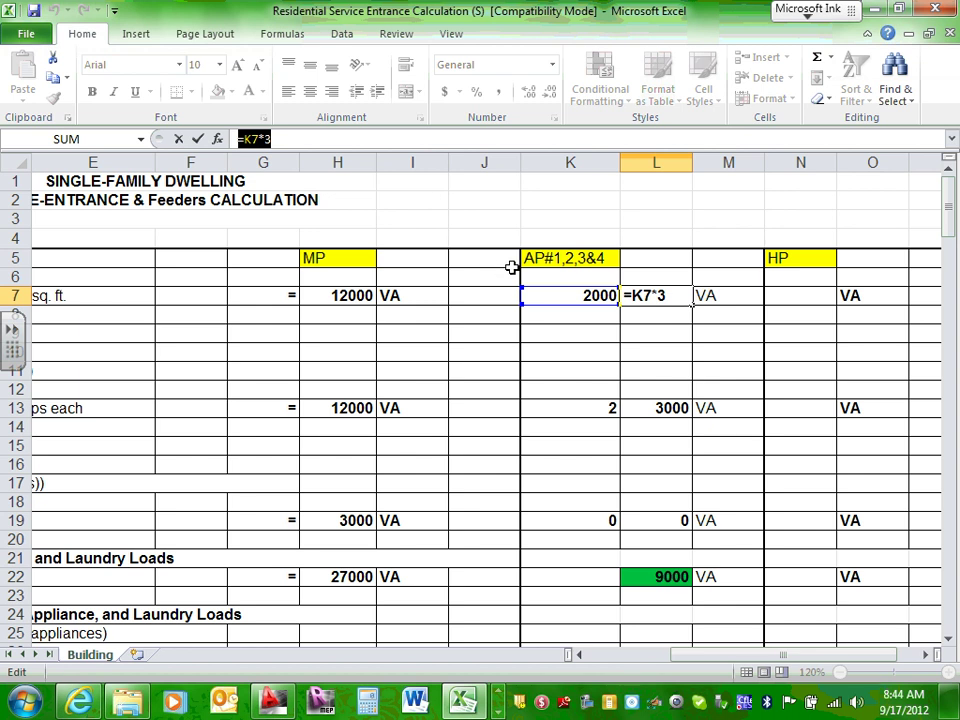
left_click(632, 294)
- In the HP section of row 7, enter the unit label VA in P7 and 600 as the square footage in N7
left_click(823, 295)
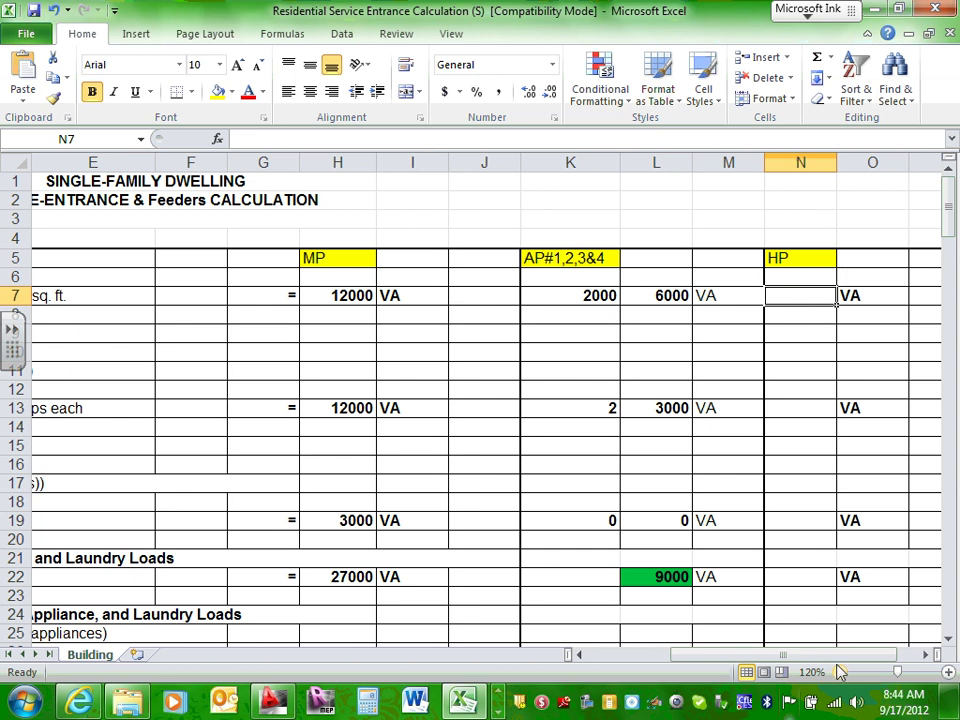
left_click(926, 654)
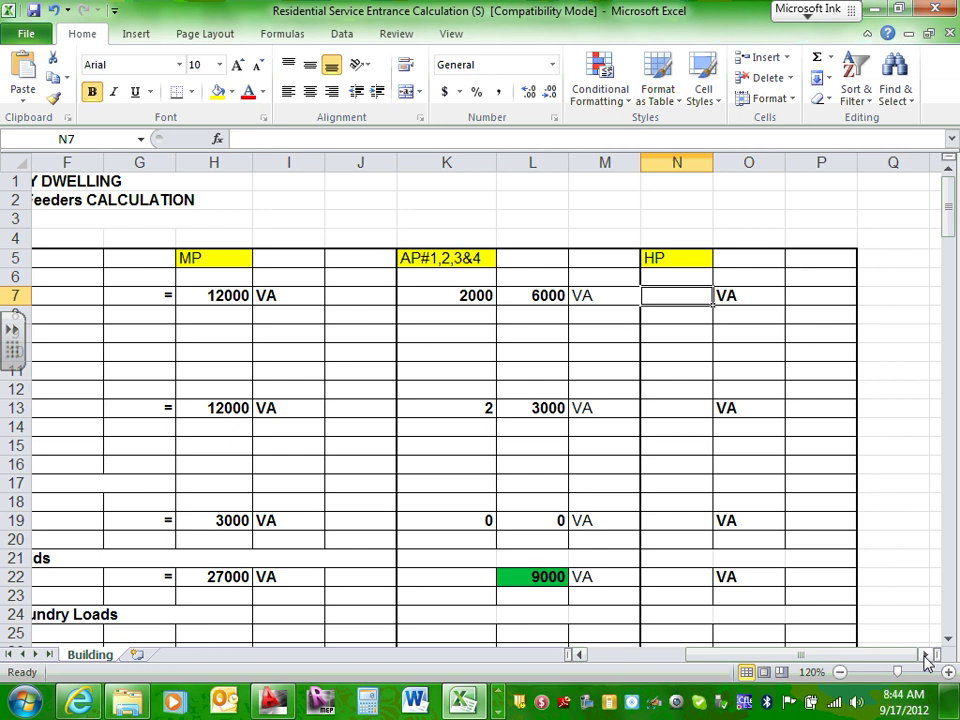
left_click(730, 296)
left_click(827, 300)
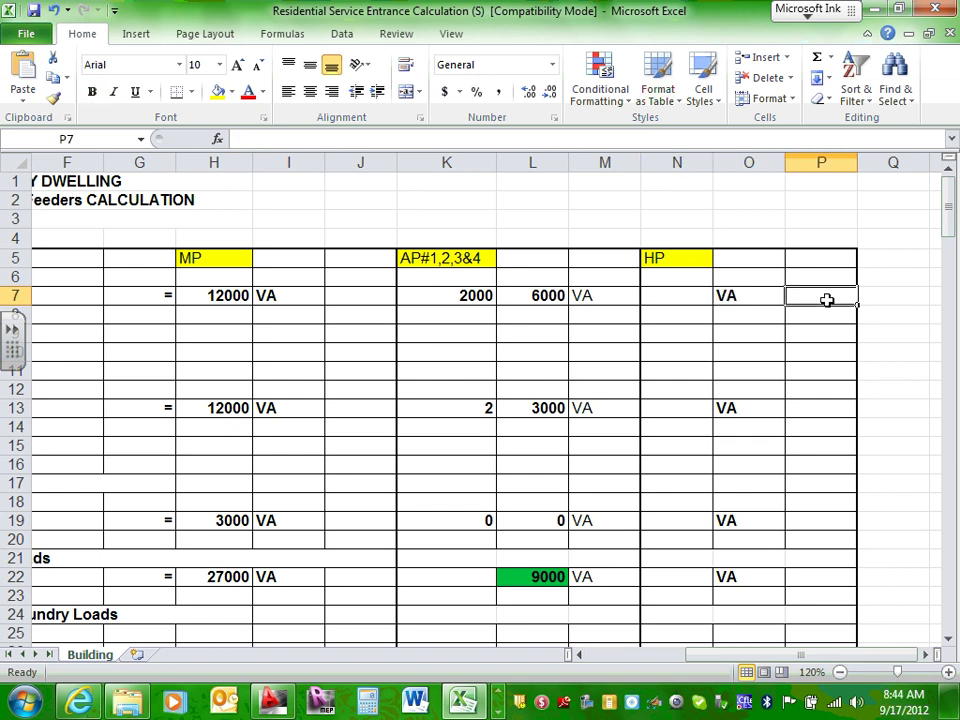
type("VA")
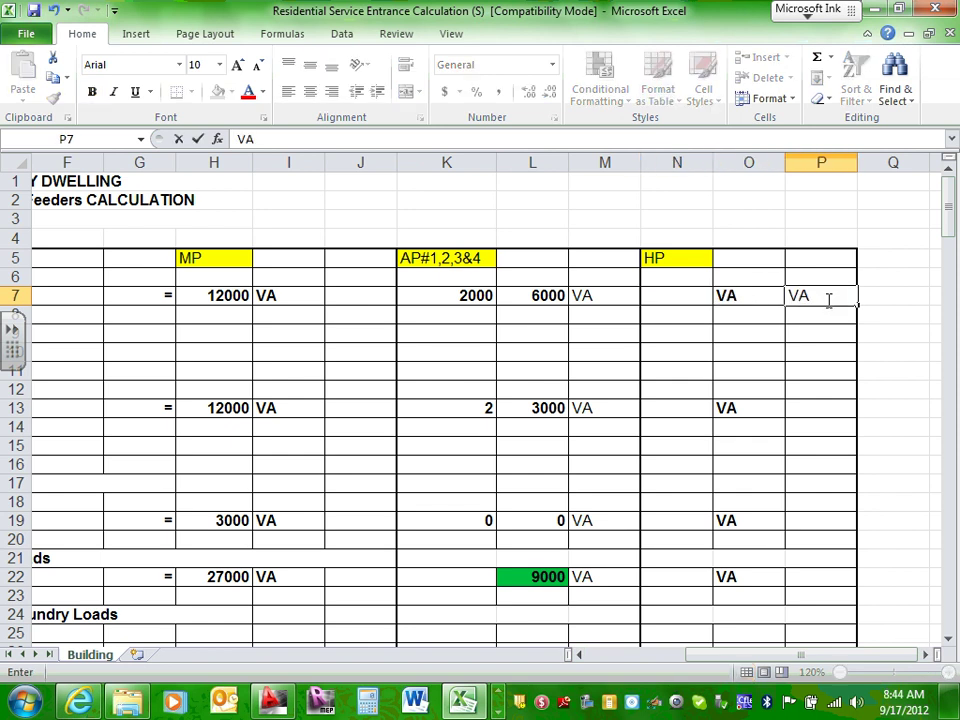
left_click(740, 333)
left_click(695, 296)
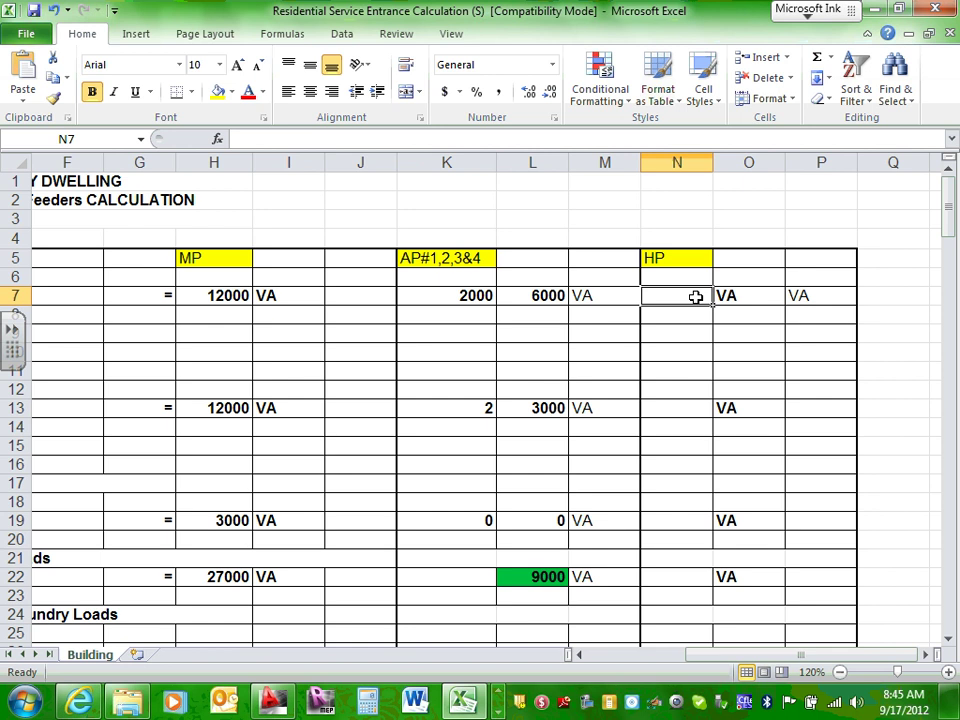
type("600")
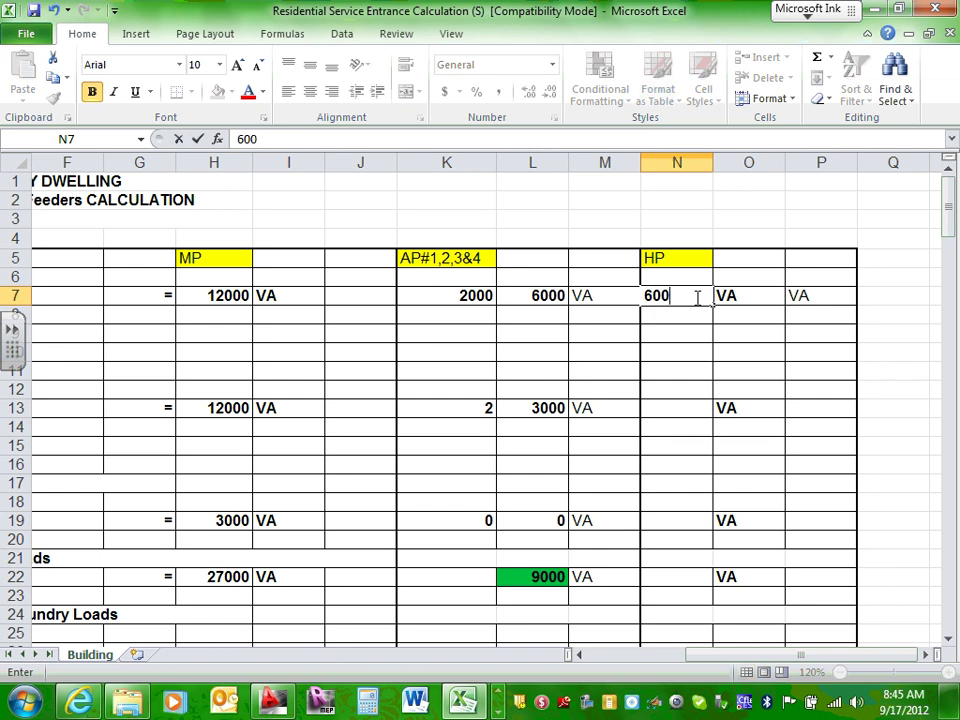
- Calculate the HP general lighting load in O7 with the formula =N7*3, replacing the VA label, and check the formula
left_click(730, 294)
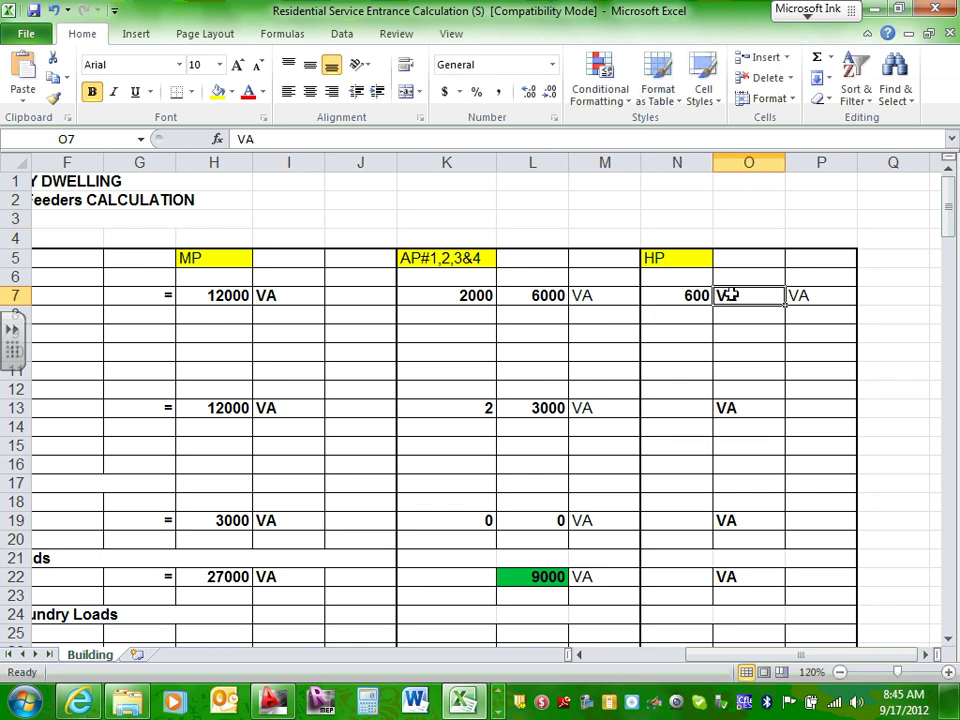
type("=")
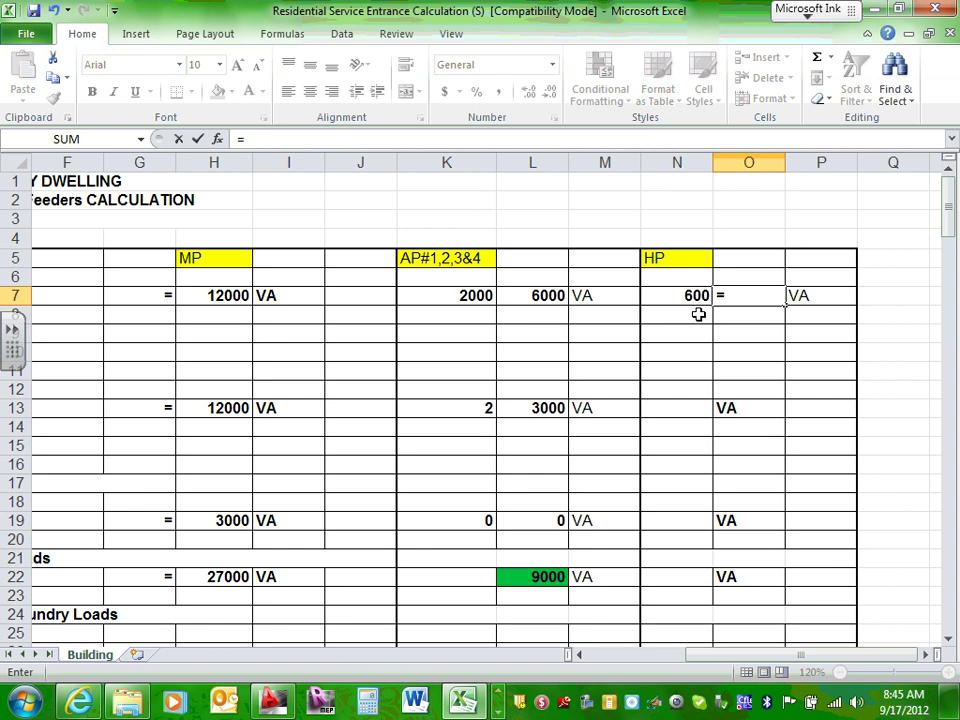
left_click(694, 297)
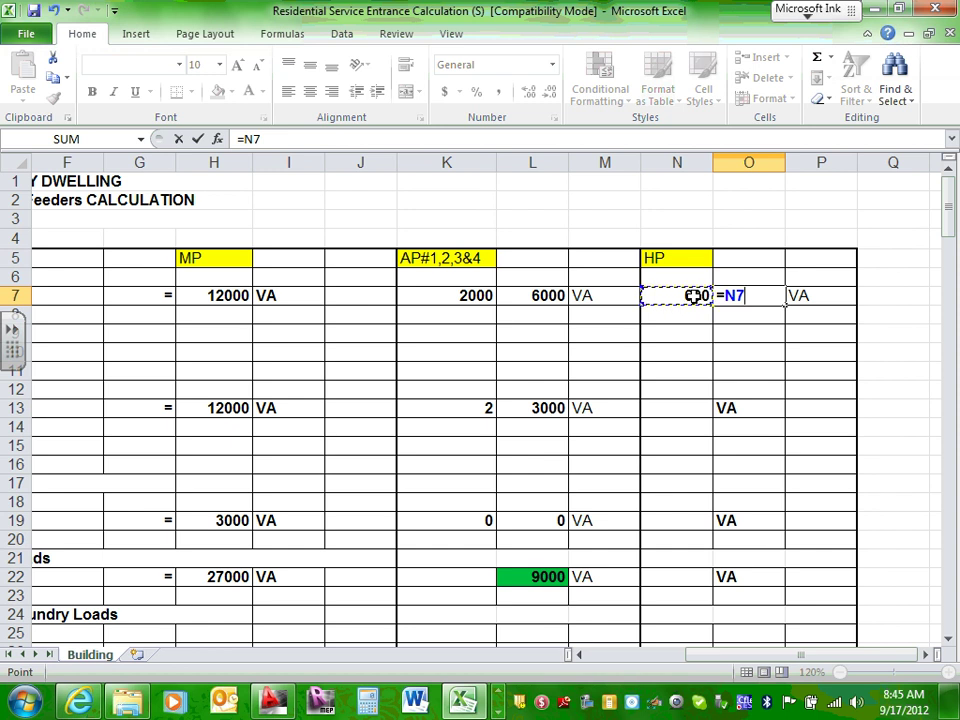
type("*")
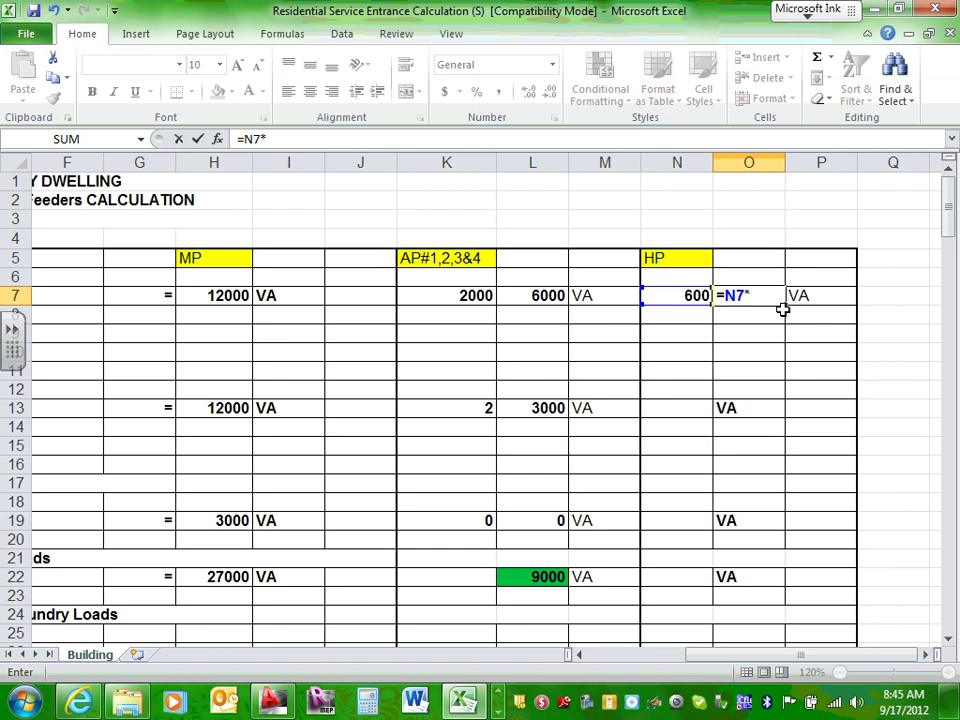
type("3")
key("Return")
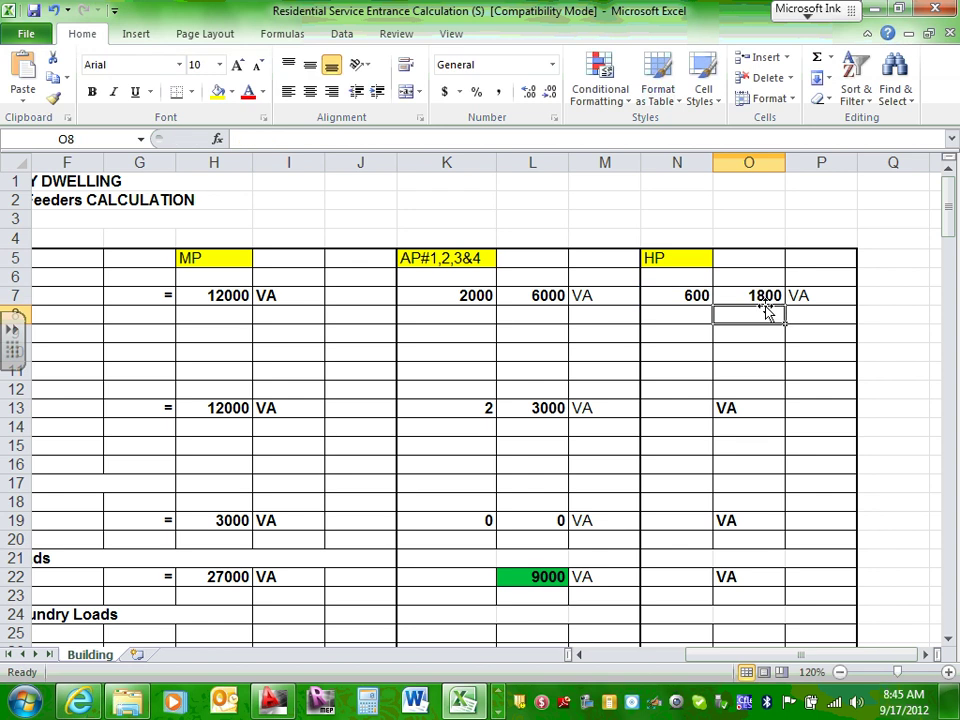
left_click(696, 296)
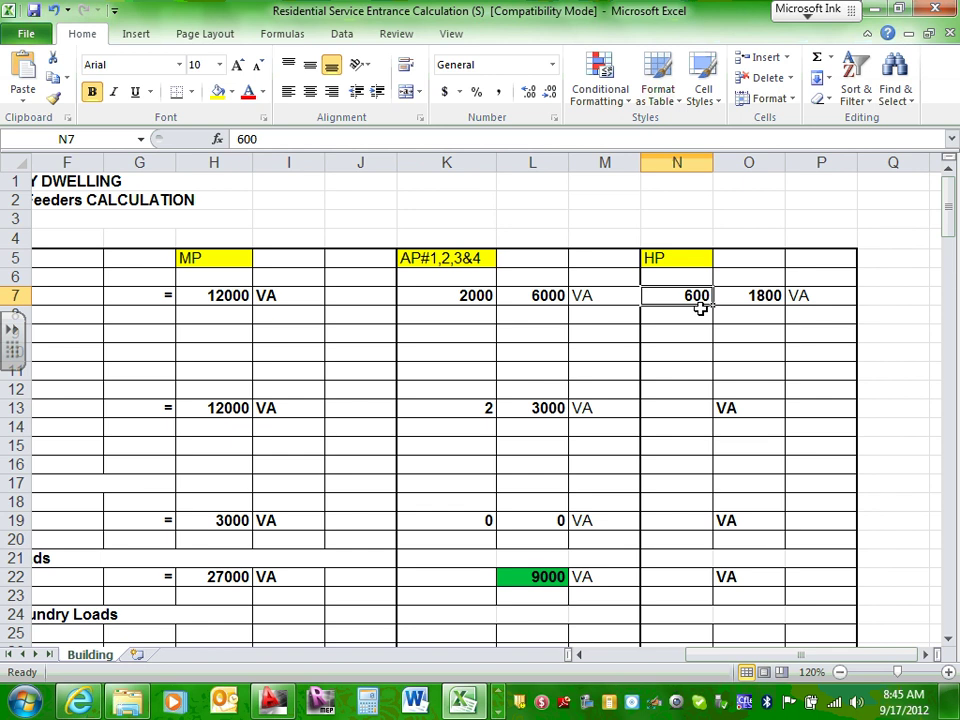
left_click(773, 295)
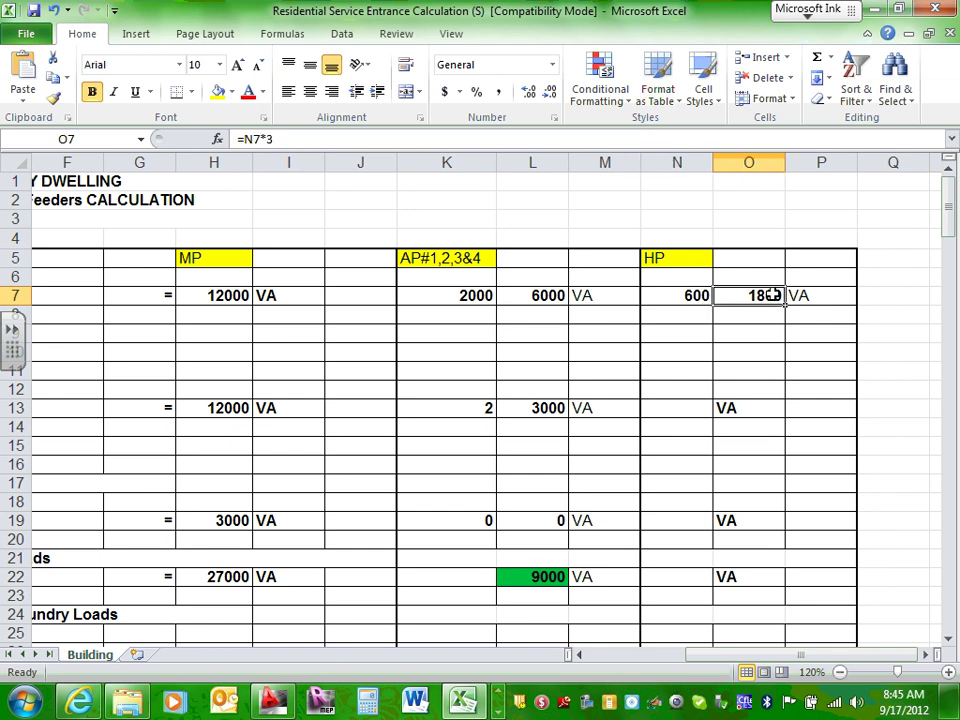
left_click_drag(275, 139, 197, 137)
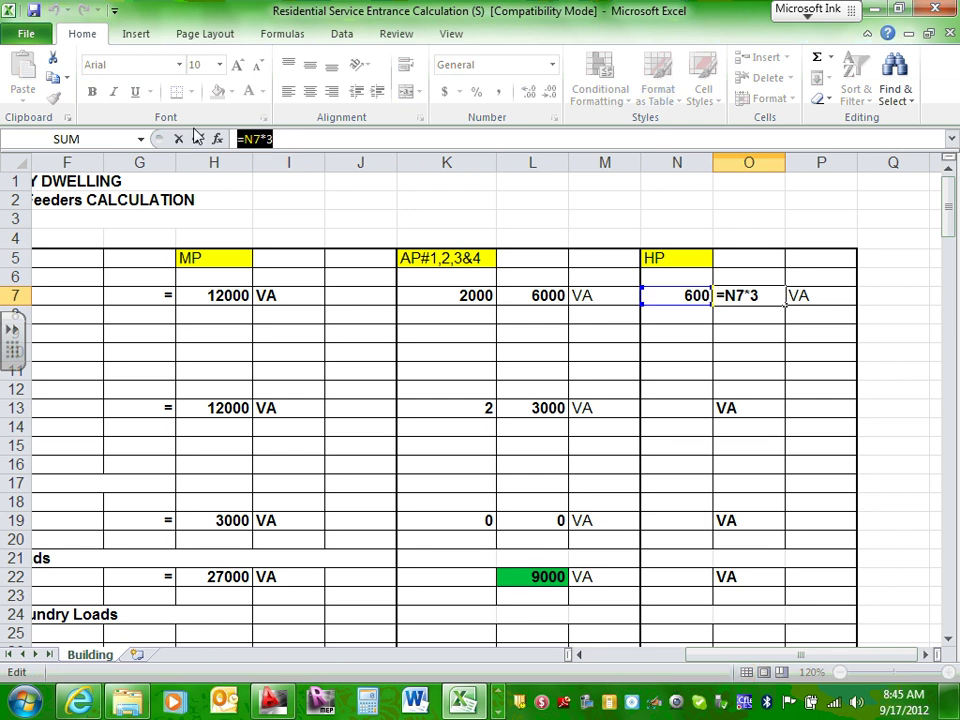
key("ctrl+Return")
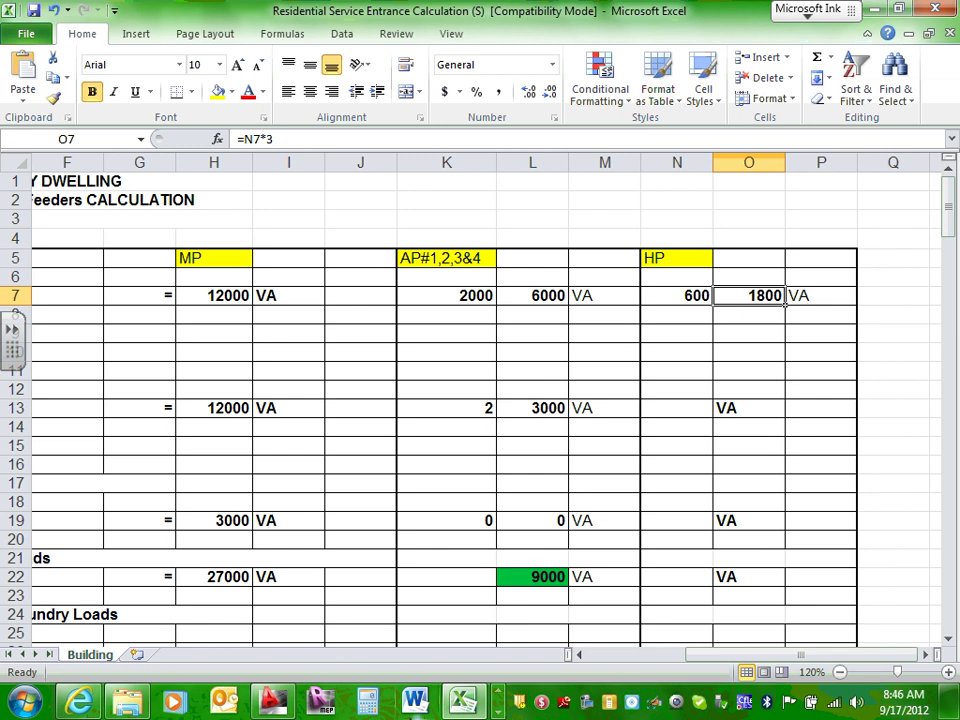
- In J7 of the General Lighting Load row, multiply the MP load by the square footage with the formula =H7*B7
left_click_drag(765, 660, 611, 658)
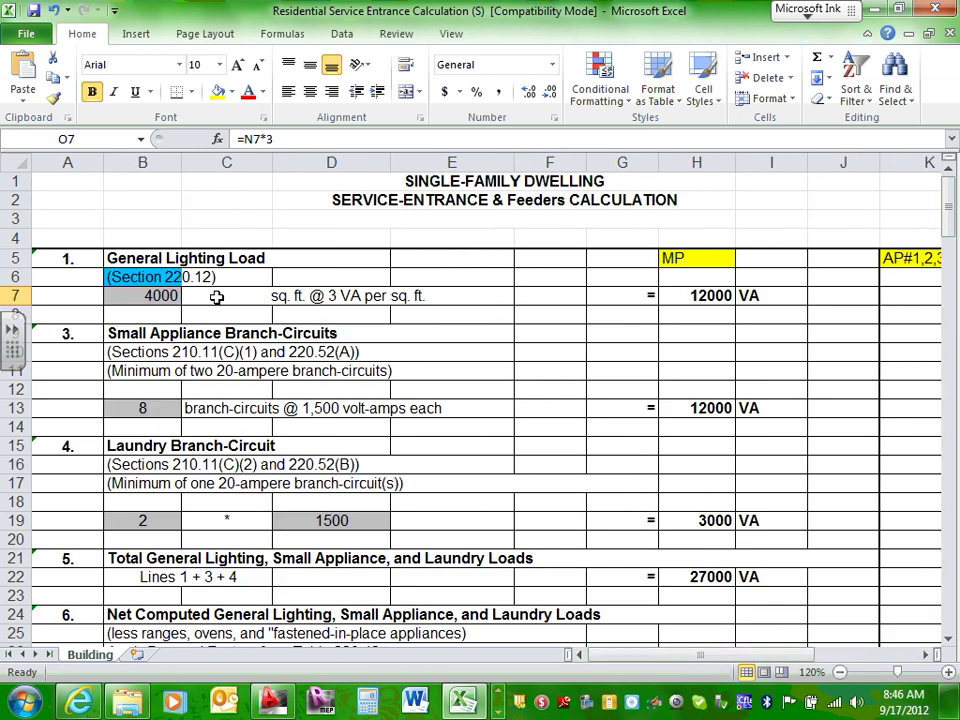
left_click_drag(181, 277, 107, 277)
left_click(861, 295)
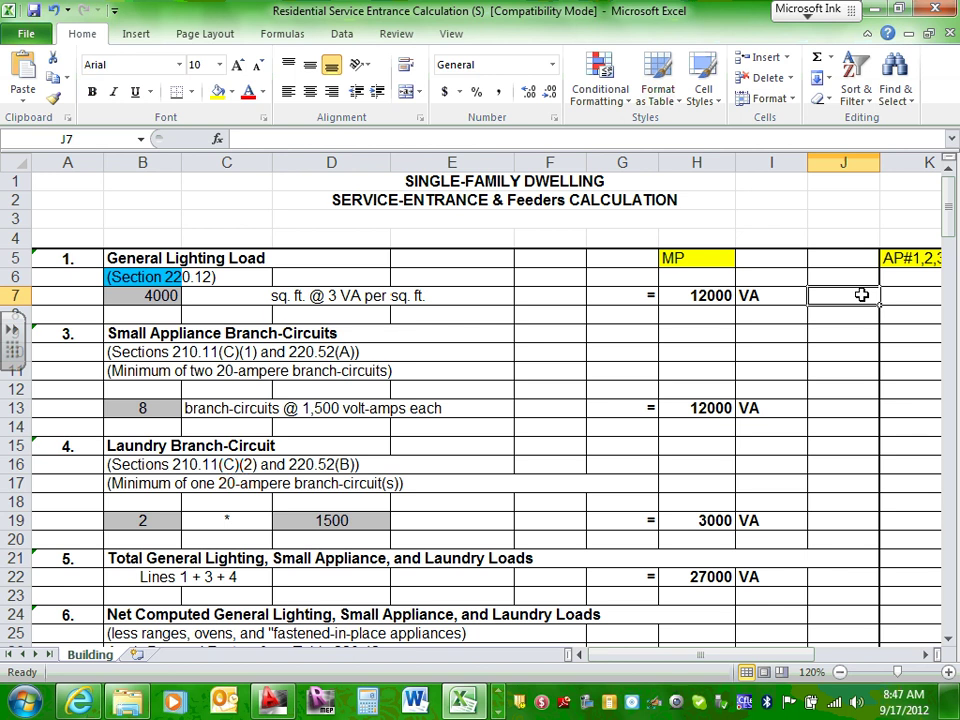
type("=")
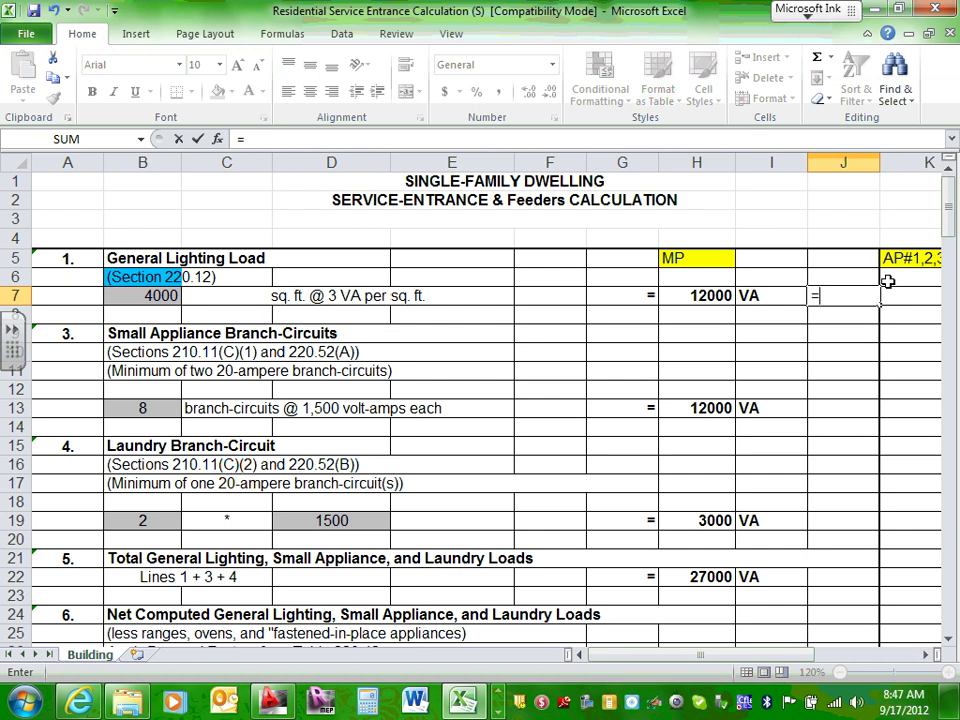
left_click(717, 295)
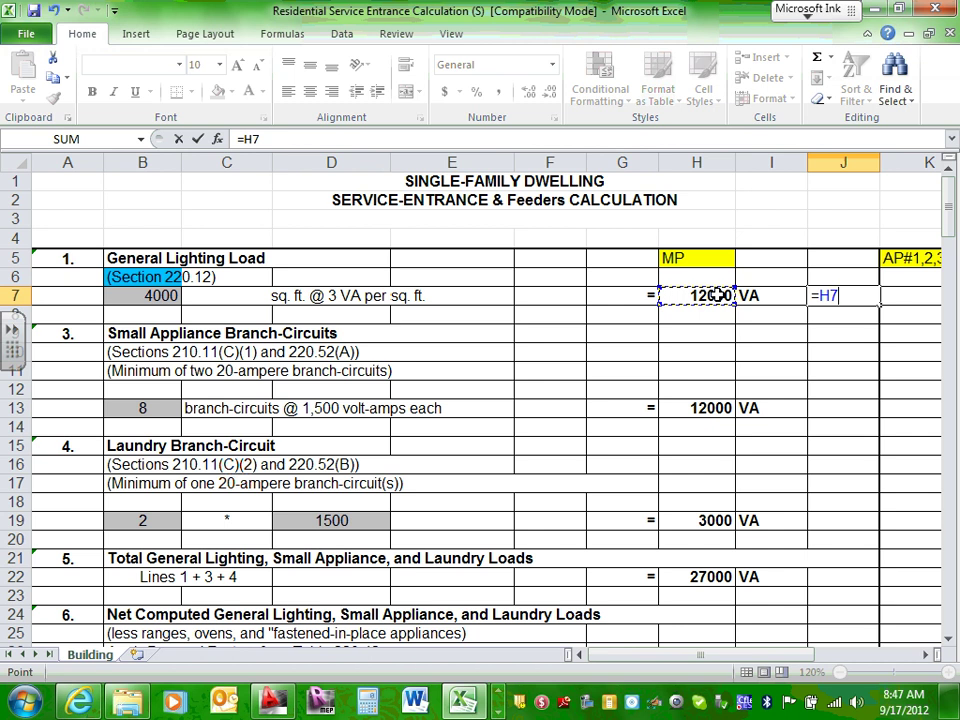
type("*")
left_click(162, 295)
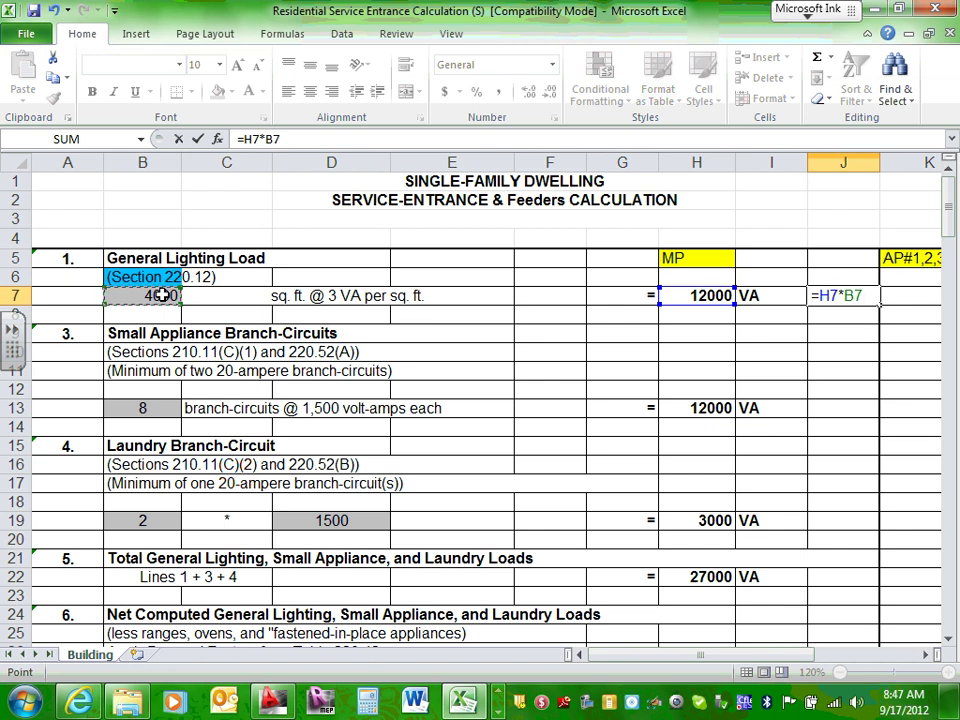
key("Return")
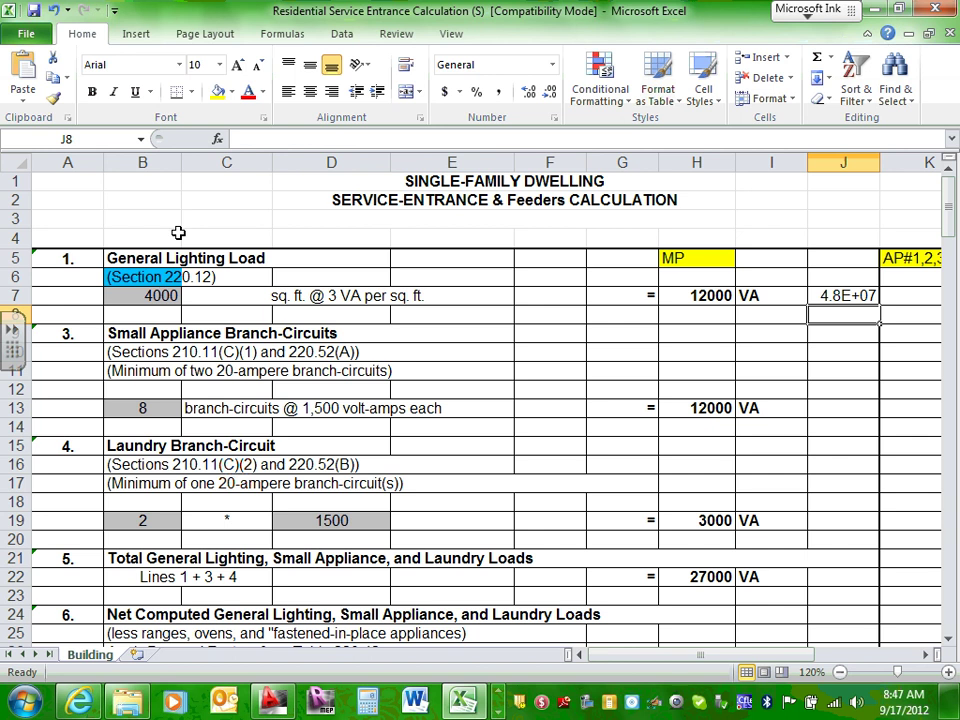
- Check the trial formula in J7 and clear the cell
left_click(850, 294)
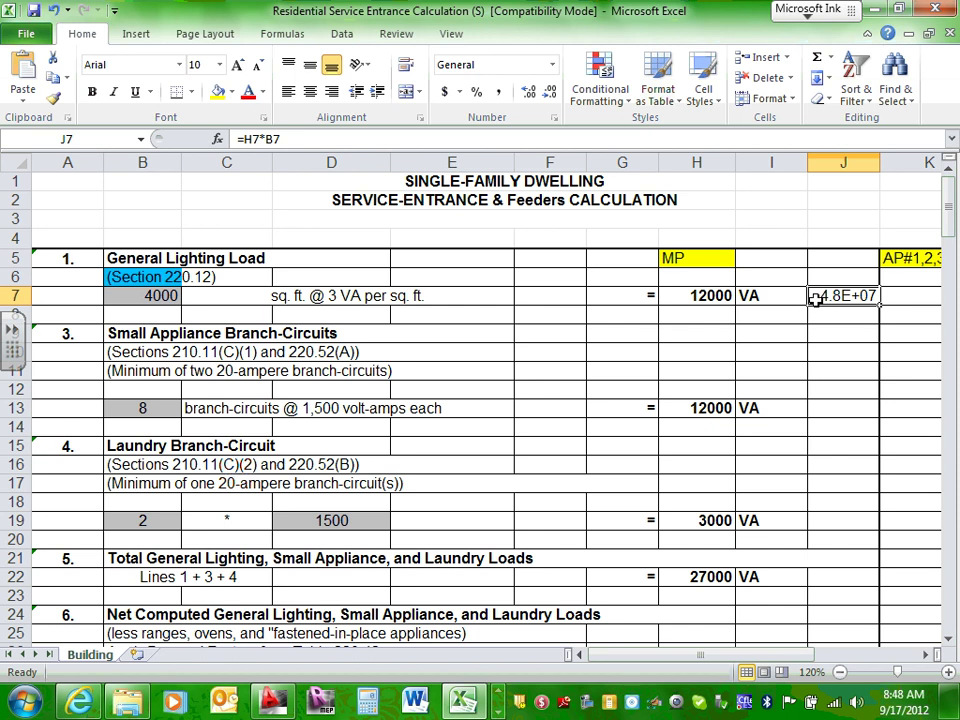
key("Delete")
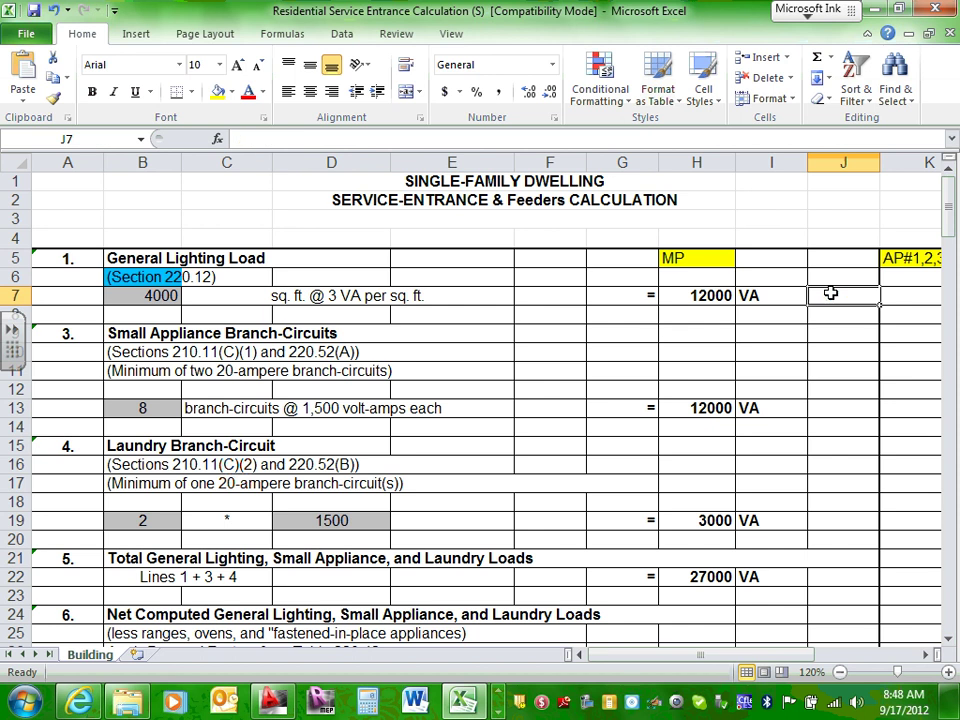
left_click(847, 328)
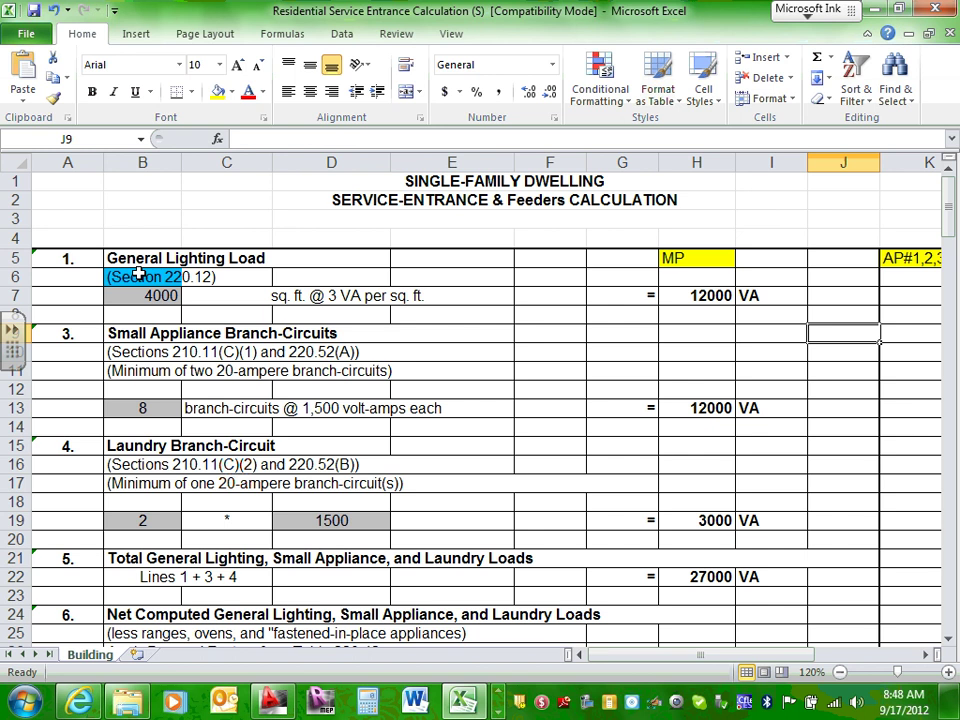
- Examine the Ungrounded Conductor Size section in row 160, including the MP conductor size in H160 and the ampere reference in E160
scroll(138, 275, "down", 1)
scroll(129, 208, "up", 1)
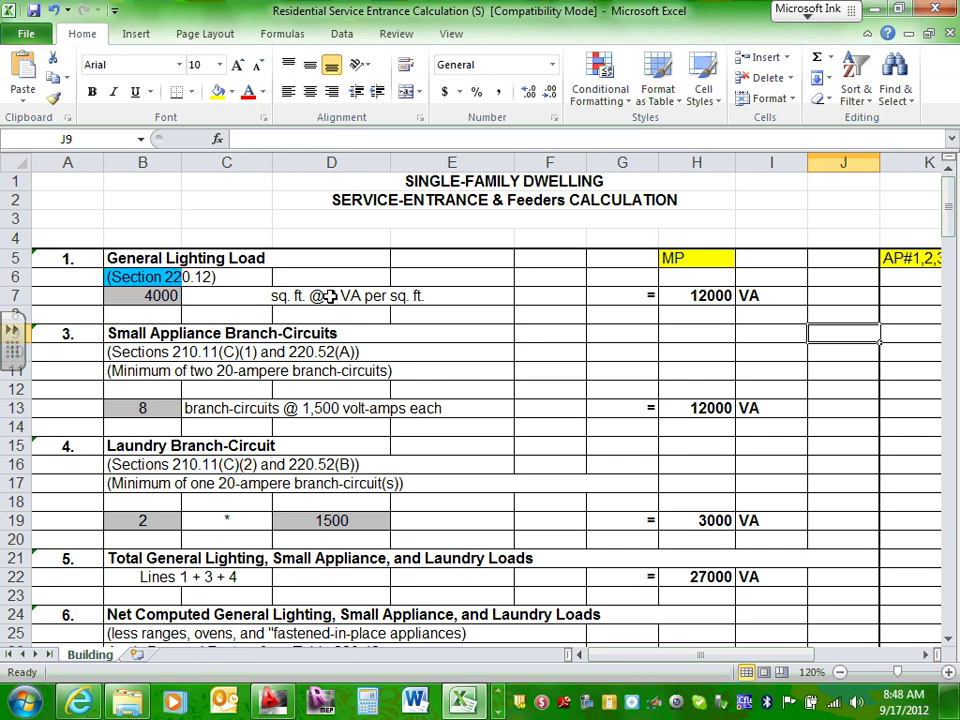
scroll(422, 355, "down", 20)
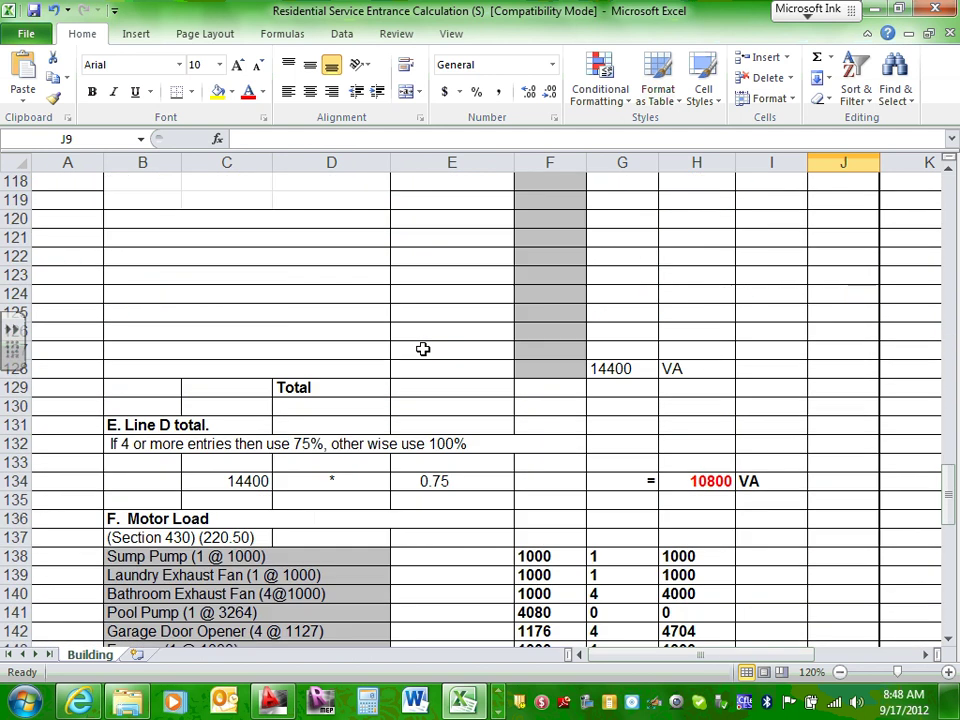
scroll(422, 348, "down", 20)
scroll(422, 348, "up", 4)
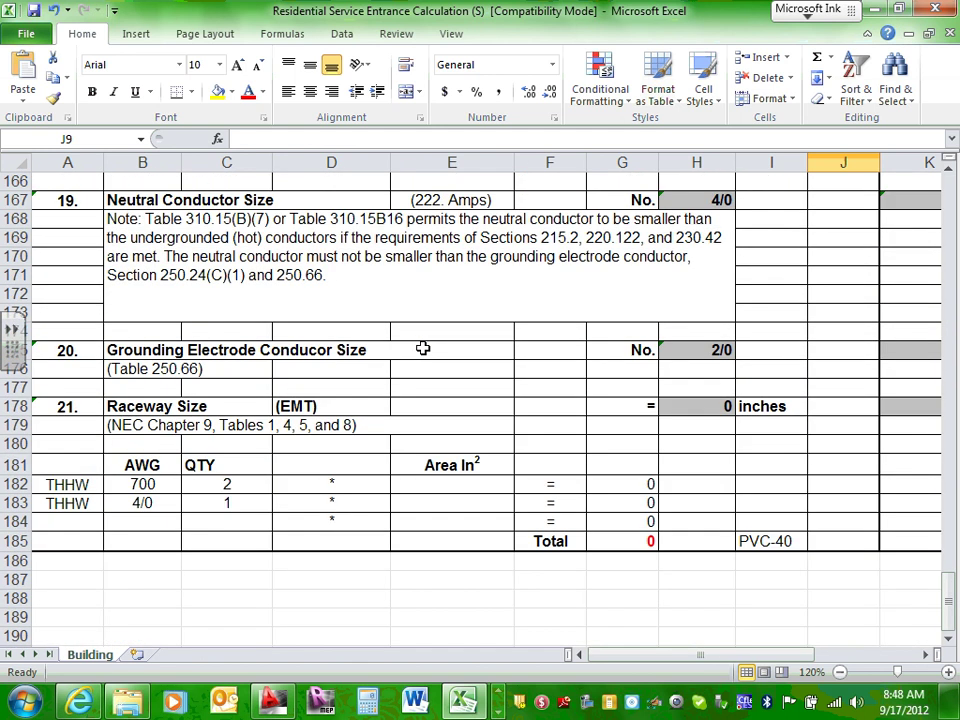
scroll(236, 348, "up", 5)
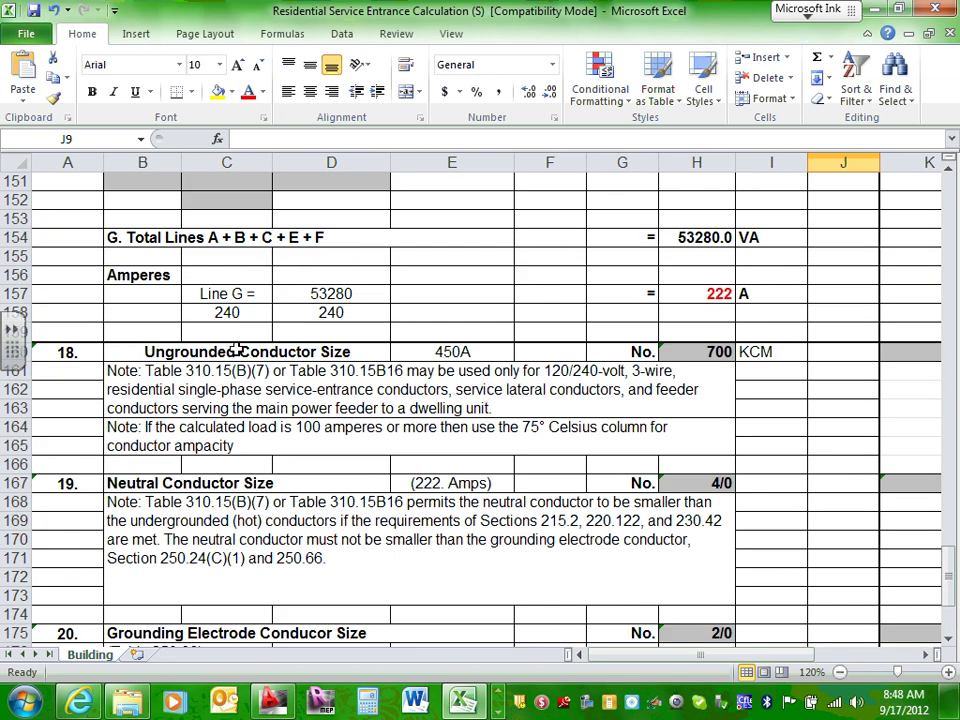
left_click(62, 351)
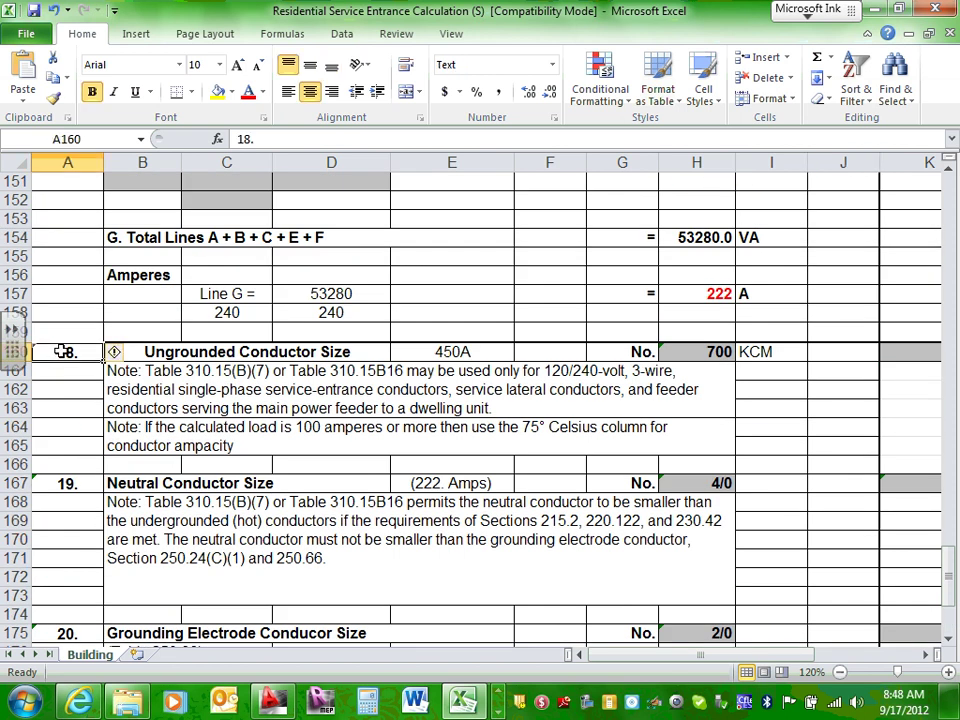
left_click(725, 351)
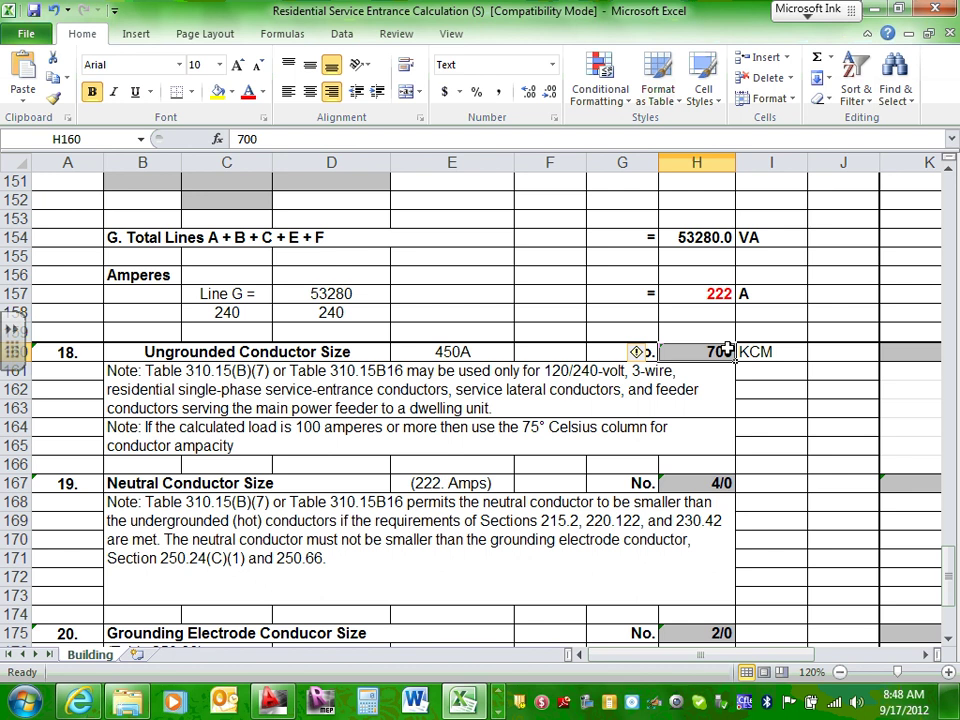
left_click(465, 350)
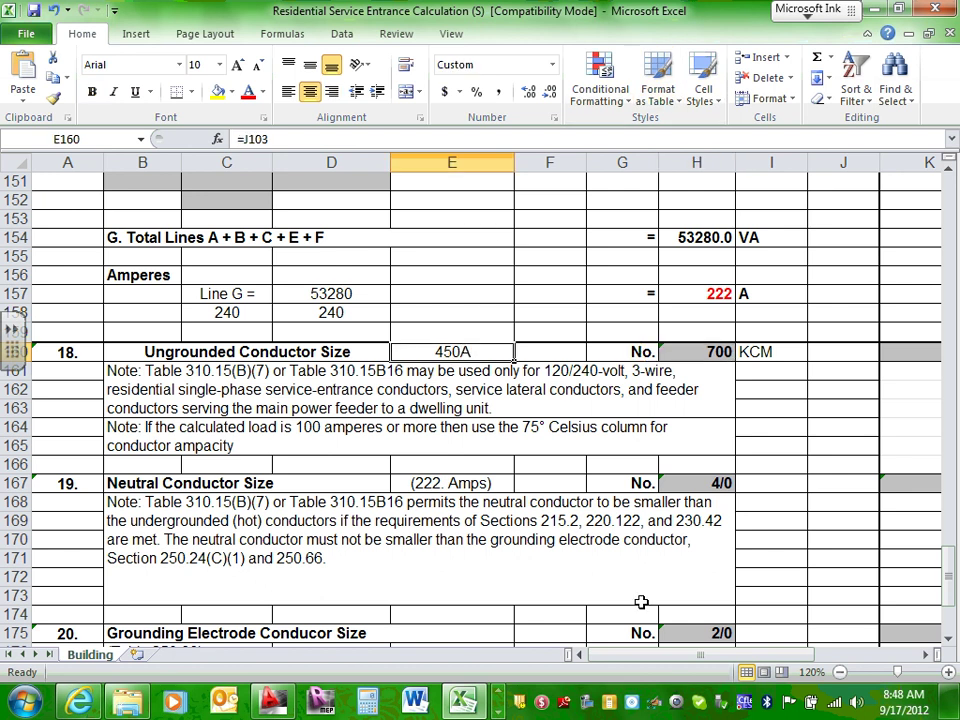
- Examine the ungrounded conductor size cells for the AP#1,2,3&4 and HP panels, K160 and N160
left_click_drag(690, 656, 790, 670)
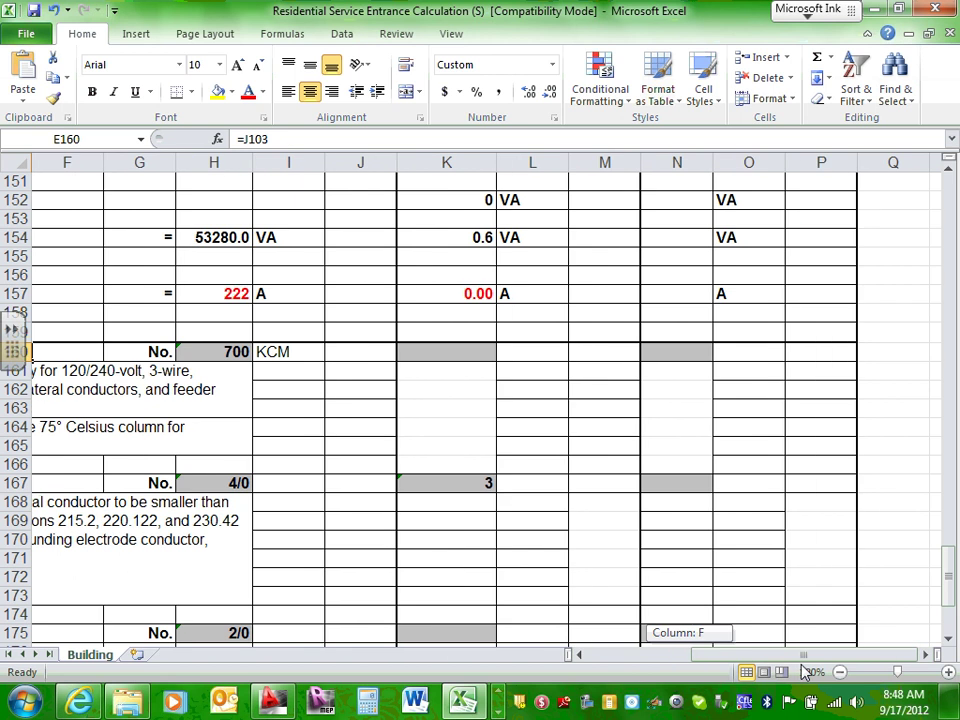
left_click(465, 350)
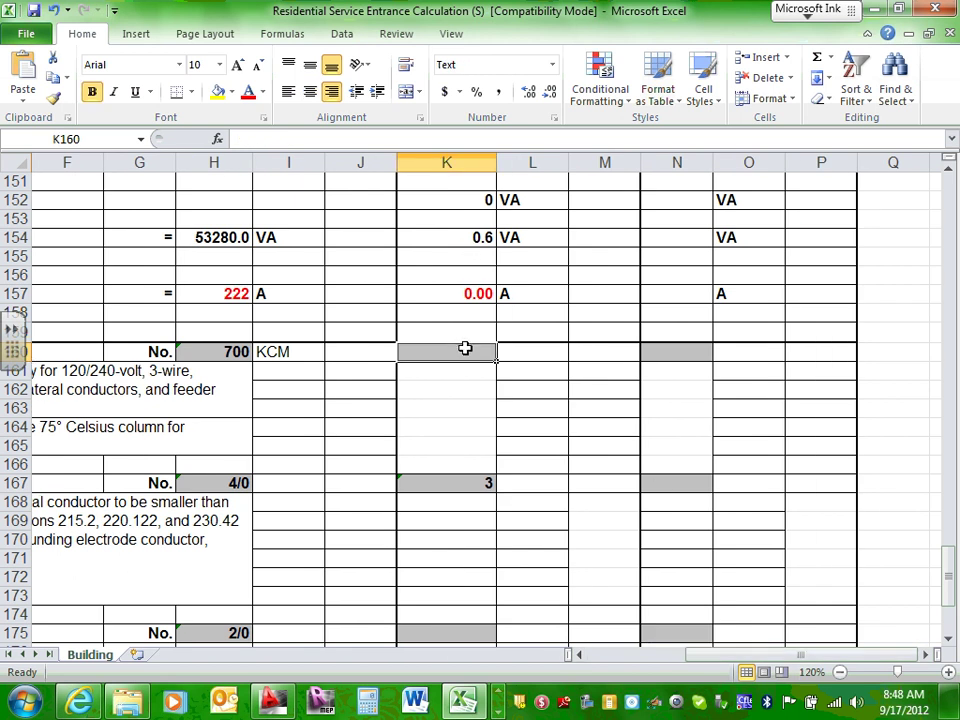
left_click(691, 349)
double_click(692, 349)
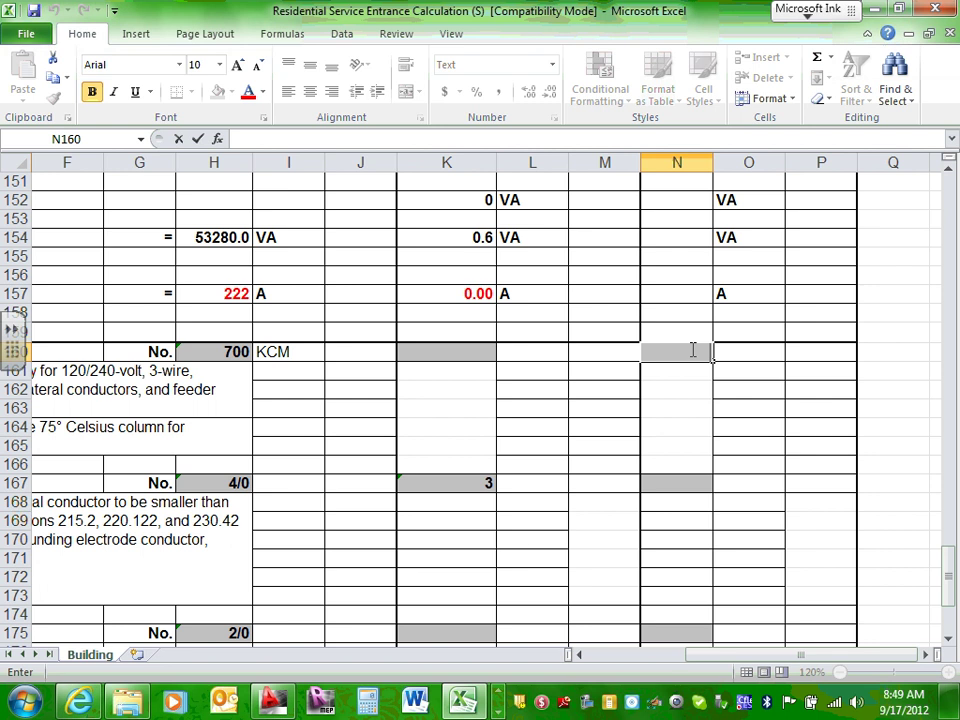
- Examine the Small Appliance Branch-Circuits requirements, the MP circuit count in B13 and the VA formula in H13
left_click_drag(729, 656, 660, 660)
scroll(208, 318, "up", 20)
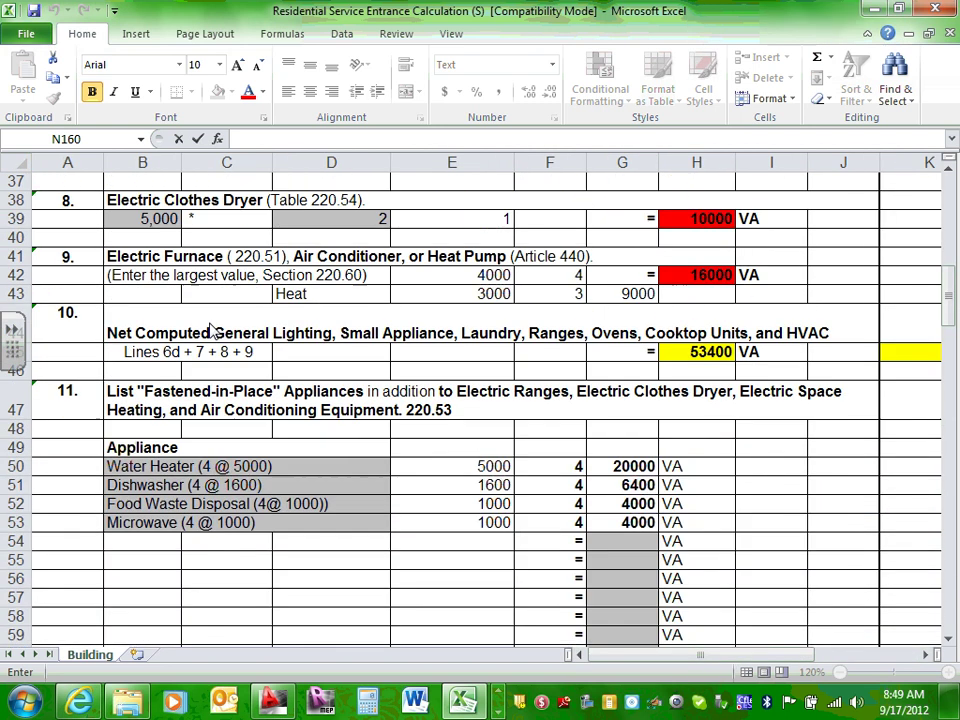
scroll(75, 320, "down", 1)
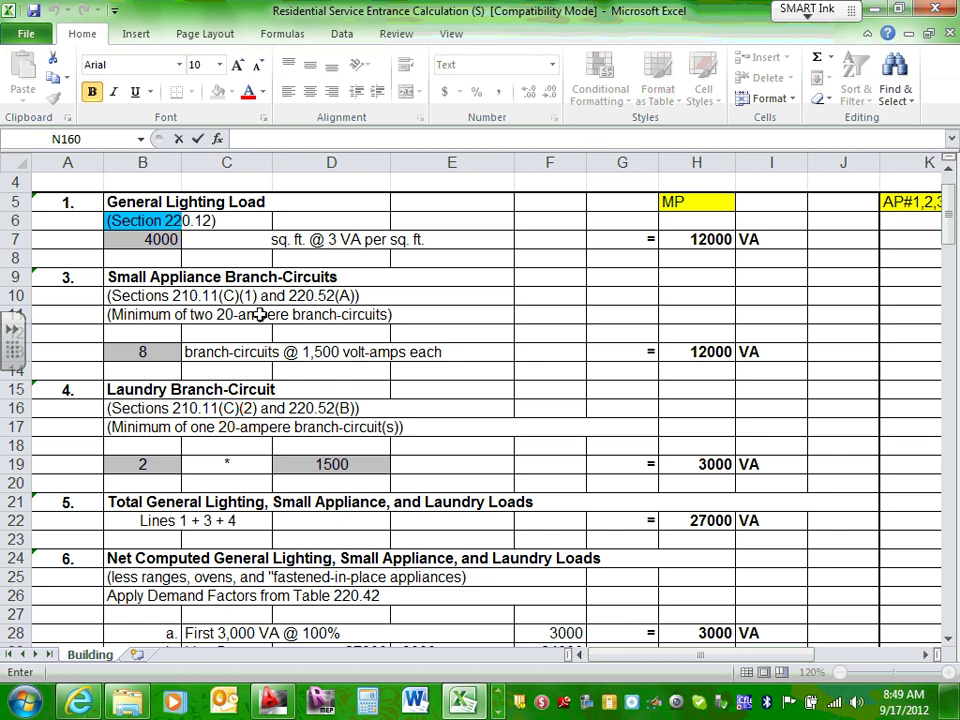
left_click(228, 316)
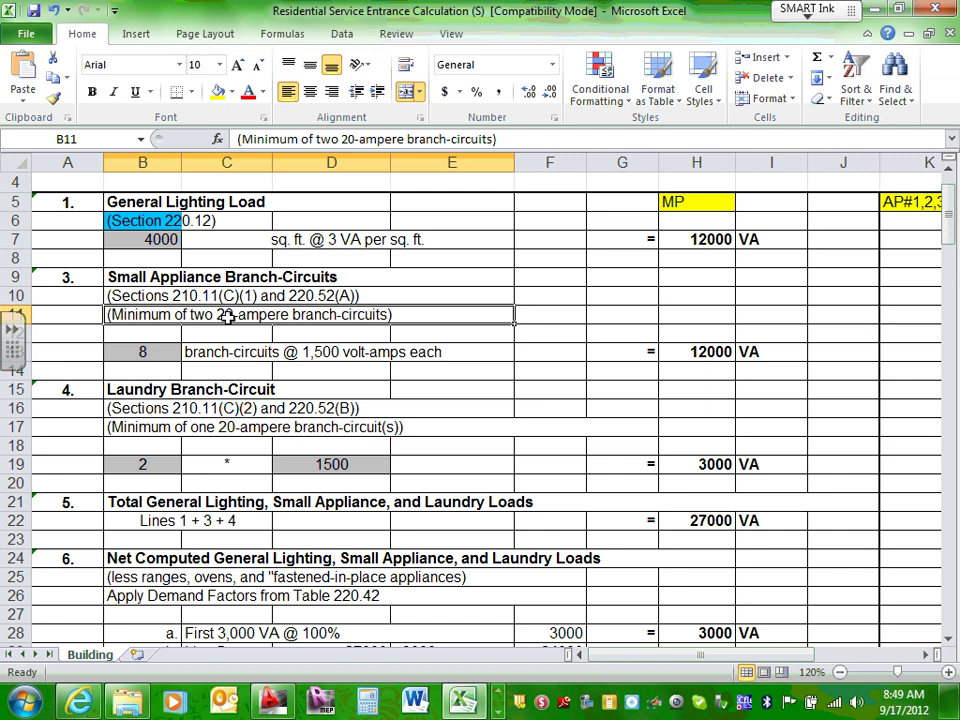
left_click(378, 350)
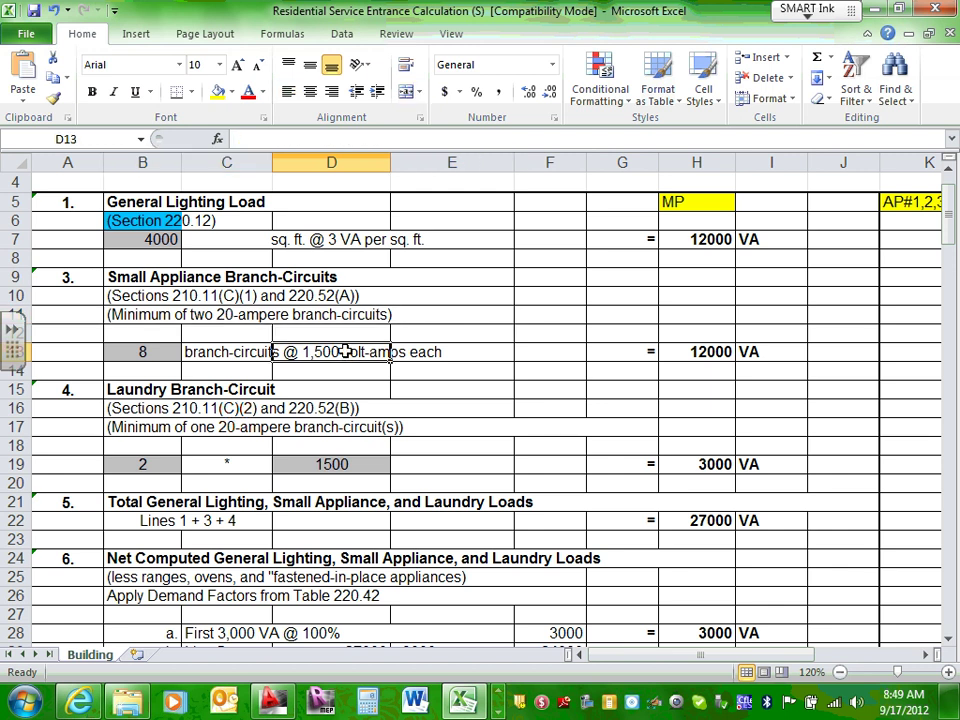
left_click(155, 350)
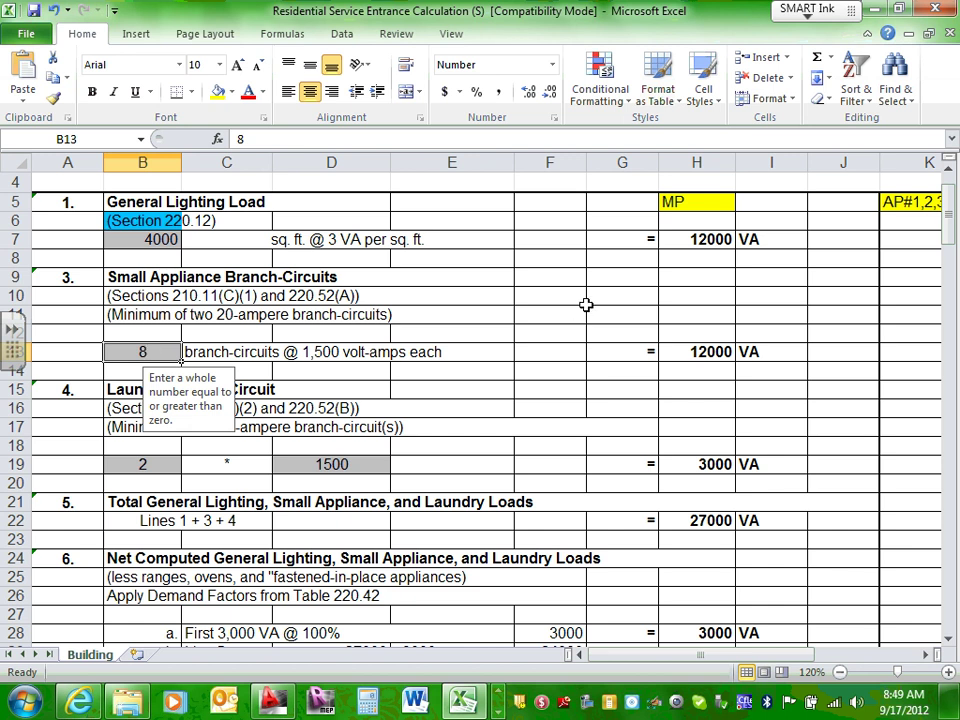
left_click(710, 352)
double_click(710, 352)
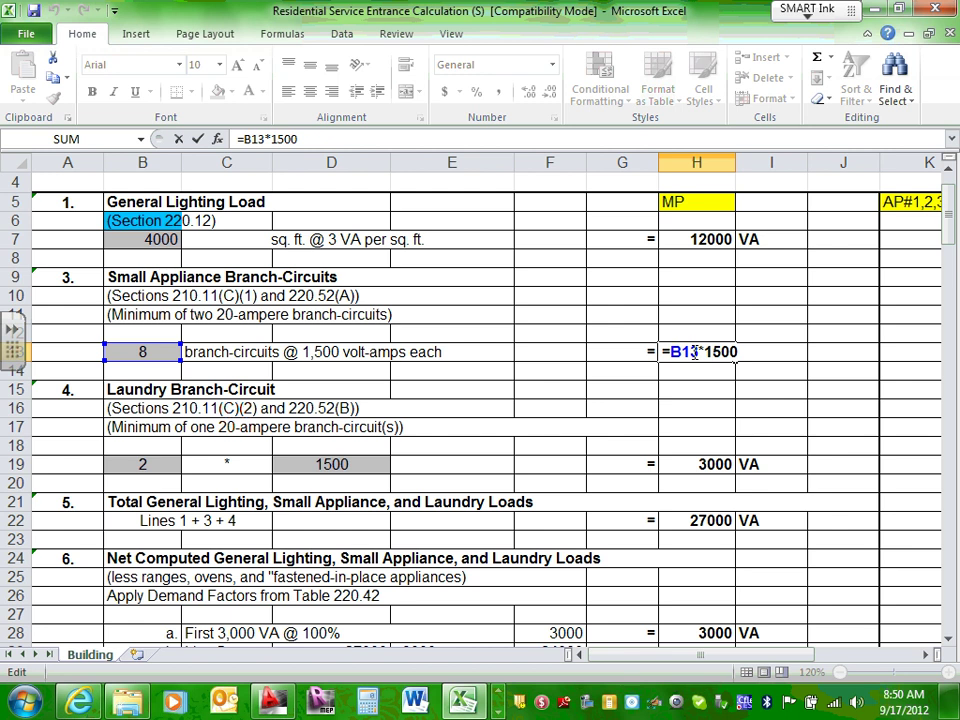
key("ctrl+Return")
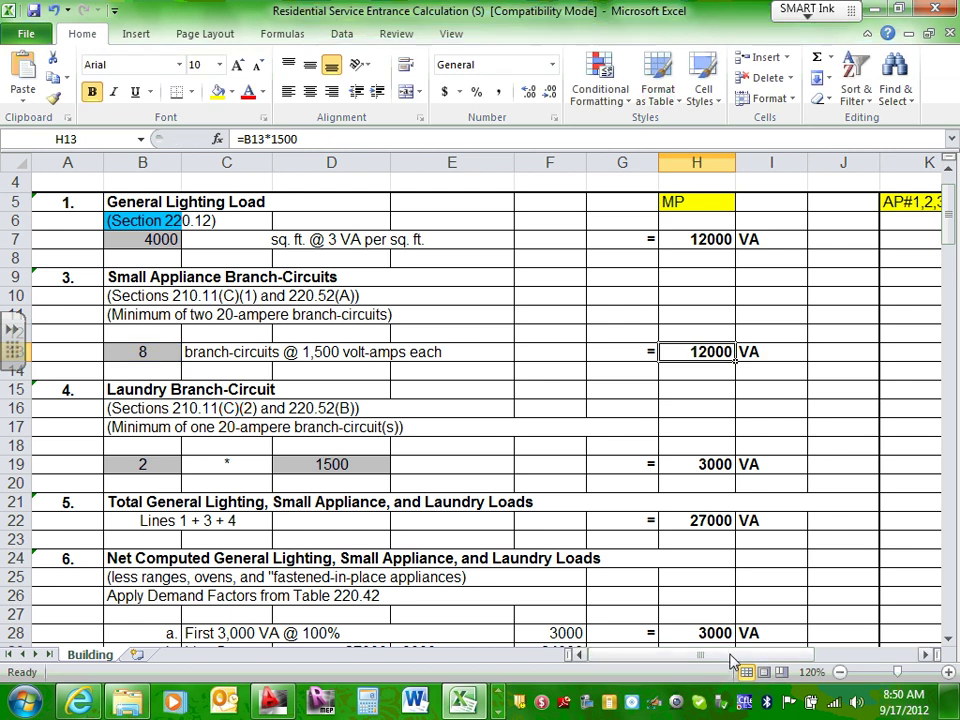
- Check the AP#1,2,3&4 small appliance circuit count in K13 and its VA formula in L13
left_click_drag(738, 655, 800, 655)
left_click(729, 353)
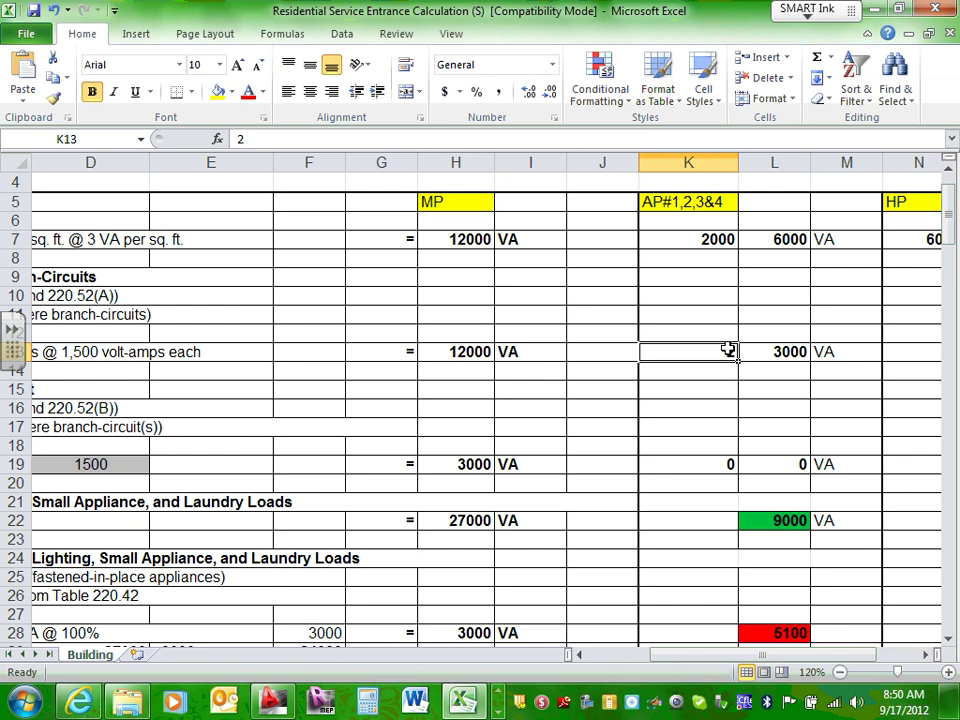
left_click(797, 351)
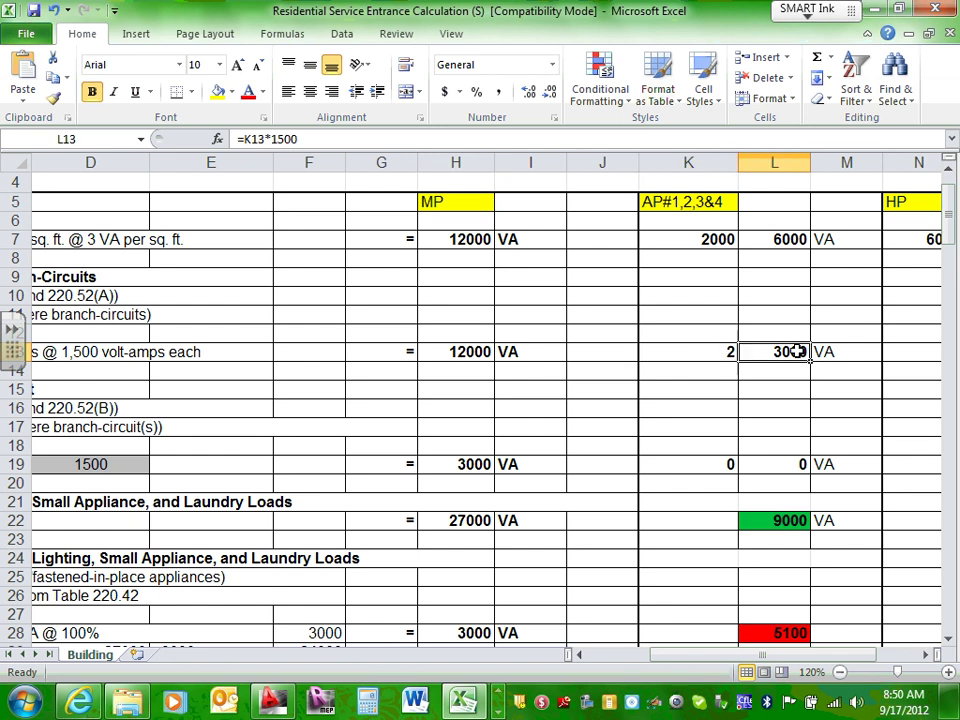
- Enter 0 as the number of HP small appliance branch circuits in N13
left_click_drag(780, 655, 849, 658)
left_click(705, 347)
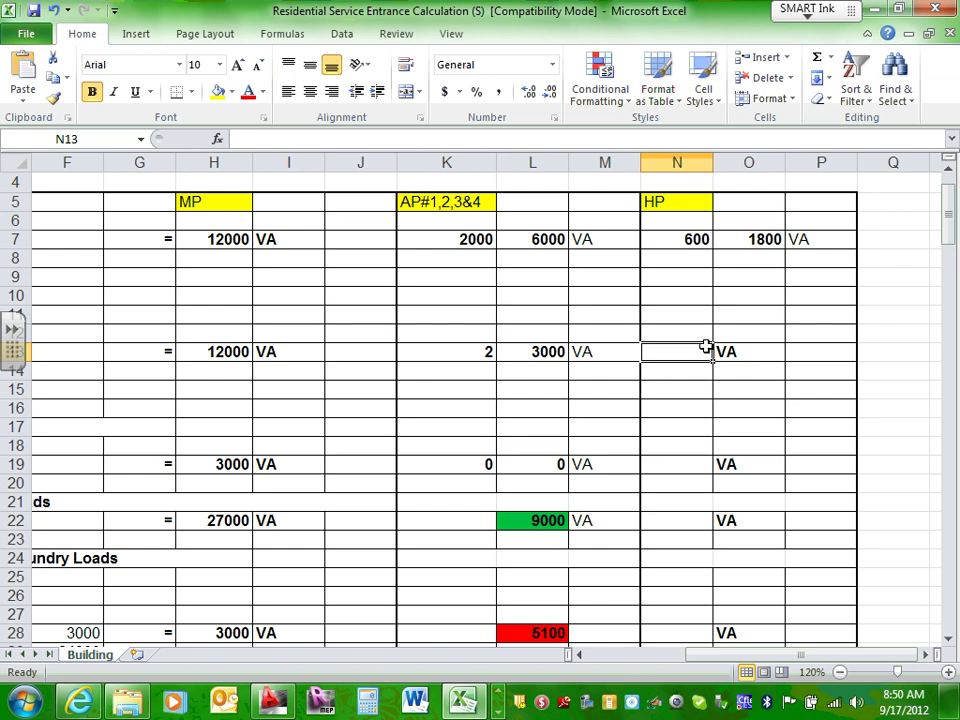
type("0")
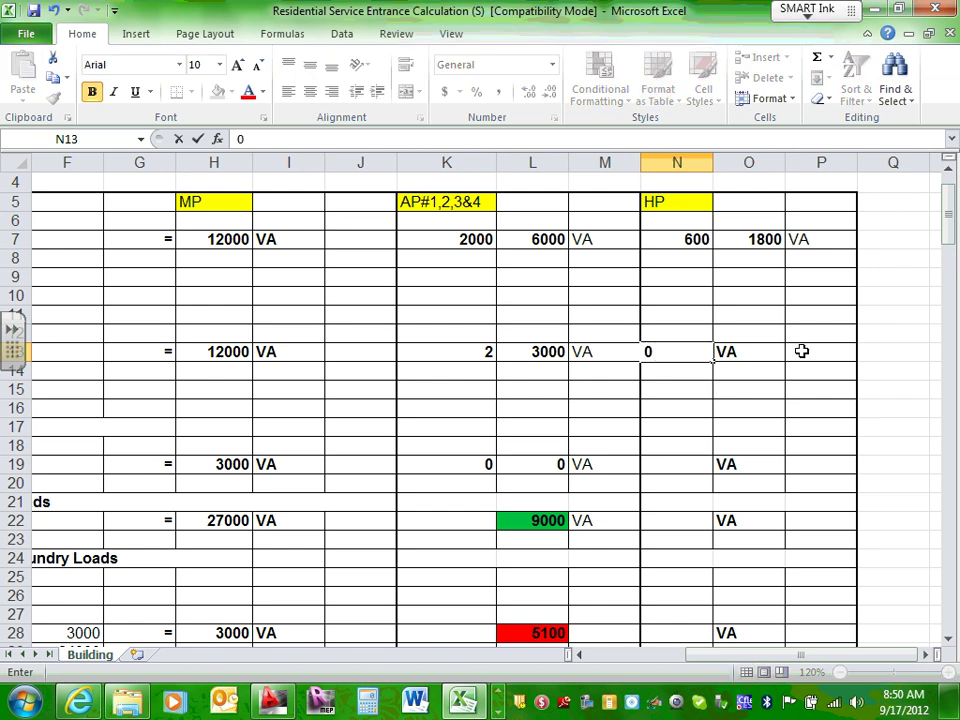
- Calculate the HP small appliance load in O13 with =N13*1500, replacing the VA label, and enter the unit label VA in P13
left_click(748, 351)
type("=")
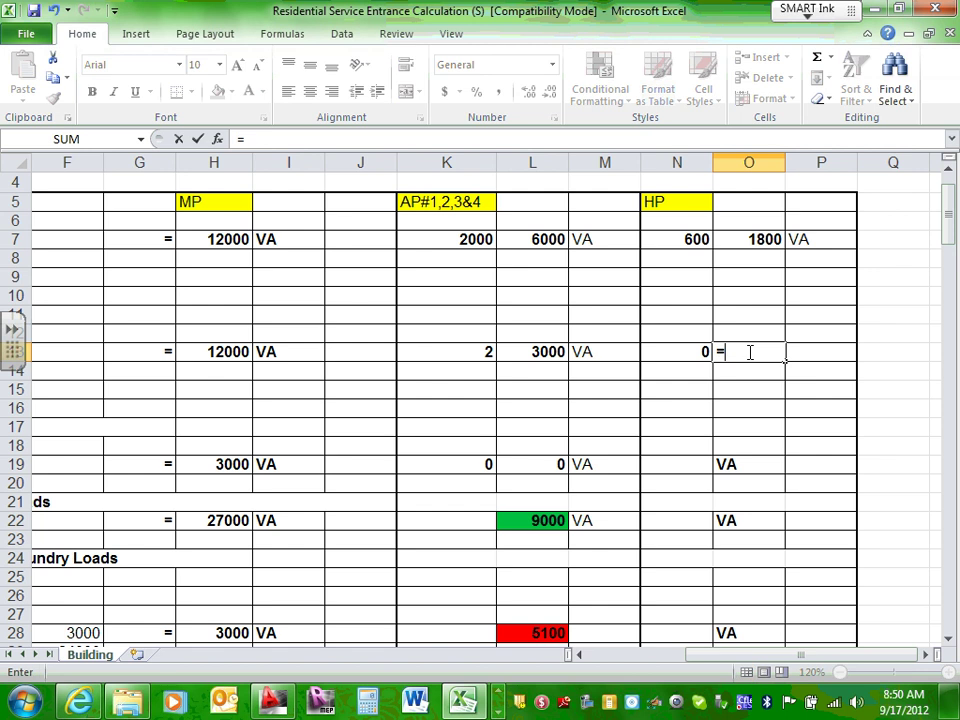
left_click(699, 350)
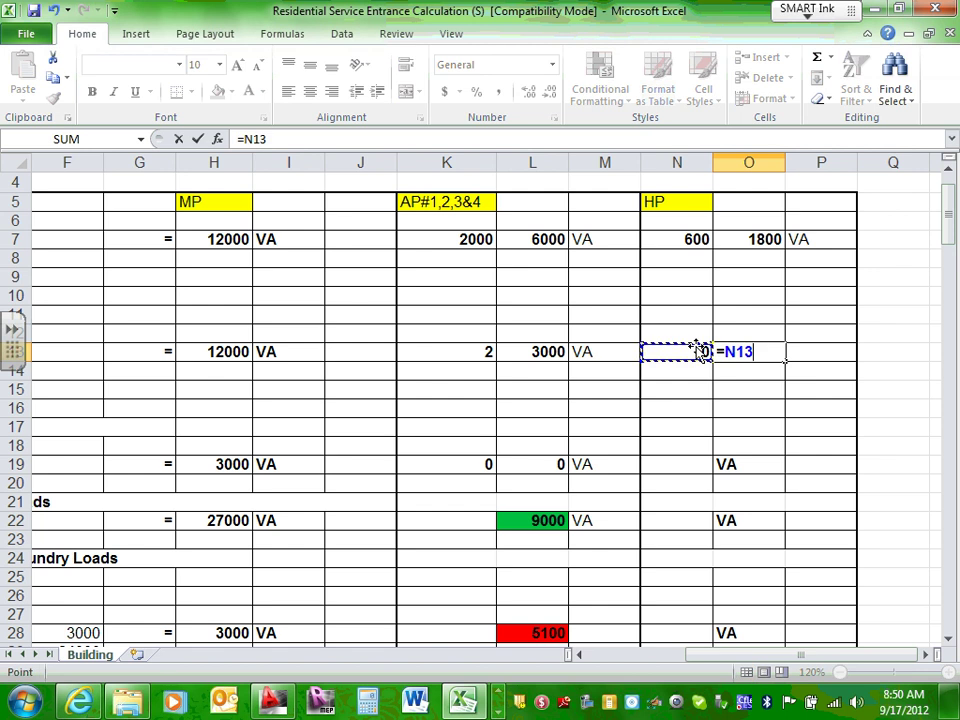
type("*1500")
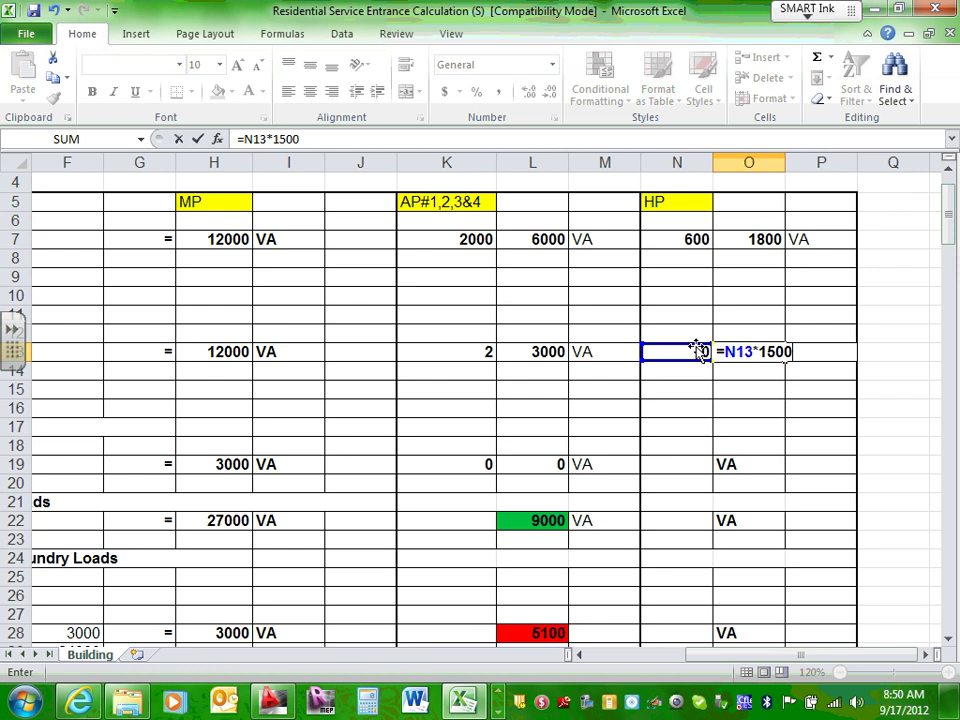
key("Return")
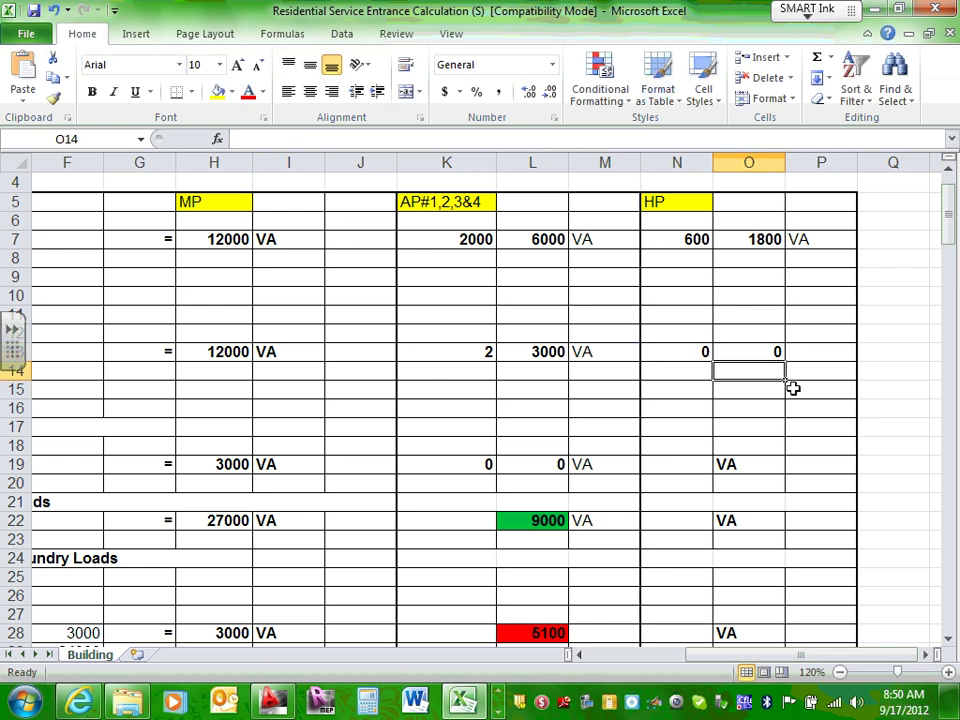
left_click(813, 354)
type("VA")
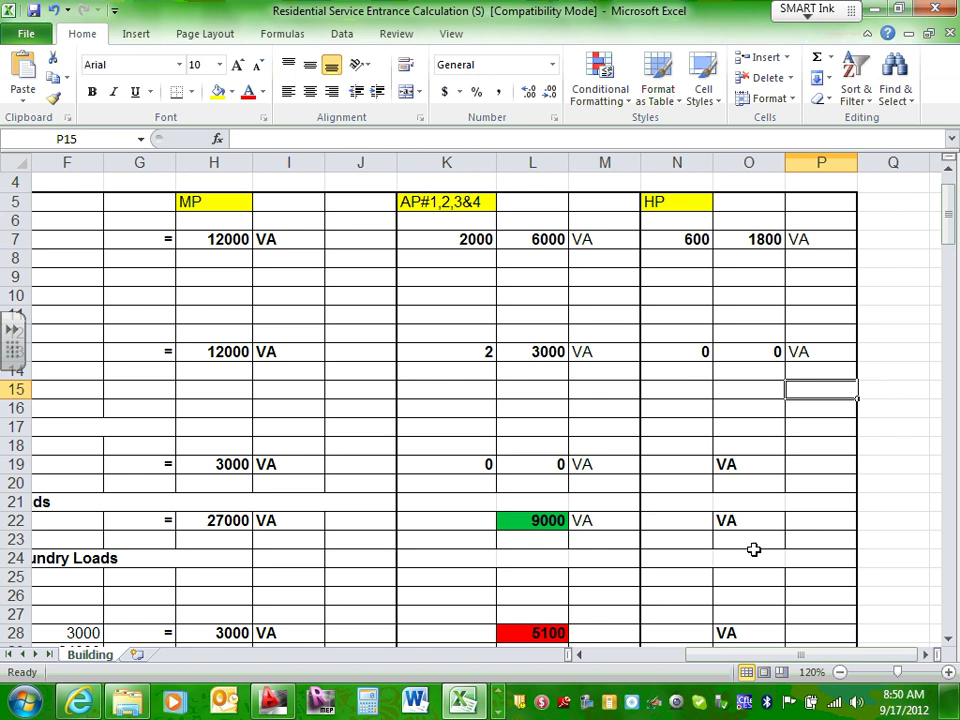
- Examine the Laundry Branch-Circuit requirements, the MP circuit count in B19, the VA per circuit in D19 and the load formula in H19
left_click_drag(748, 655, 656, 656)
scroll(172, 352, "down", 2)
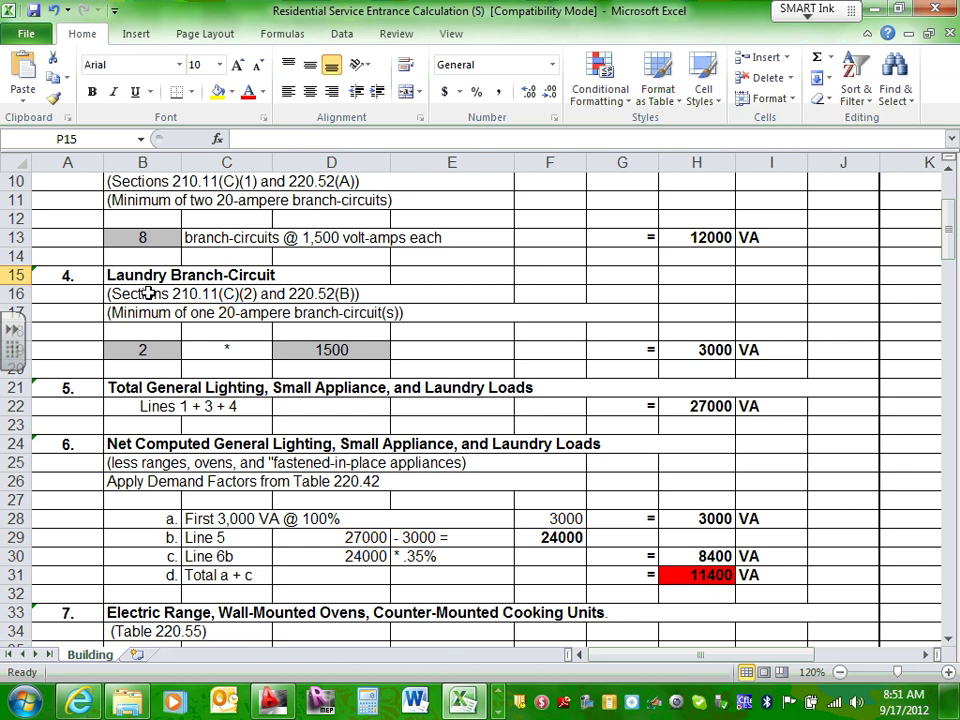
left_click_drag(150, 296, 300, 312)
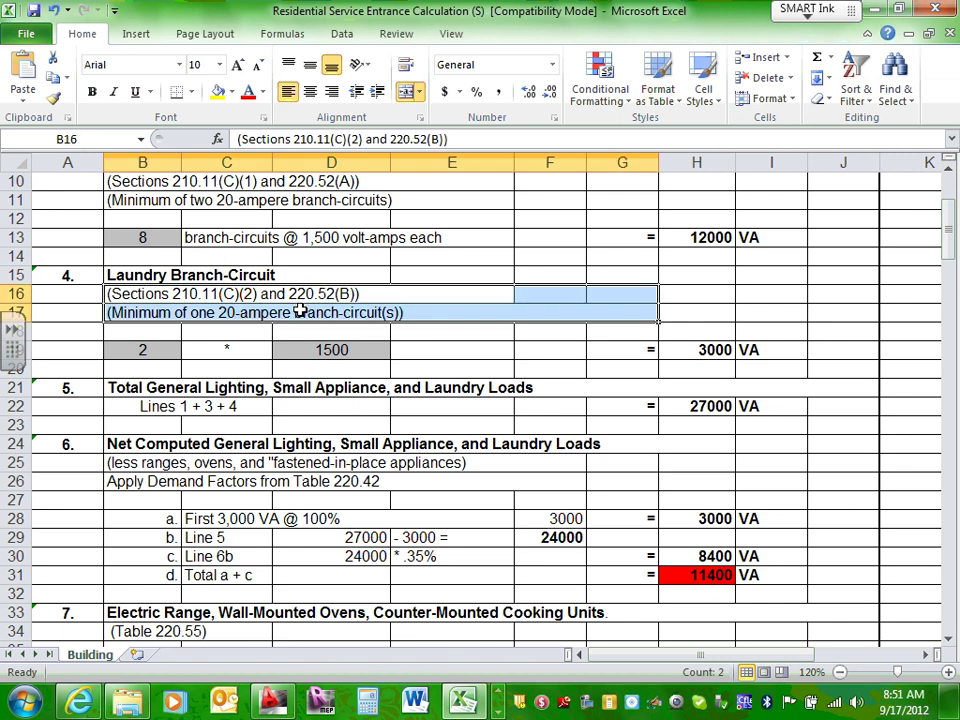
left_click(378, 297)
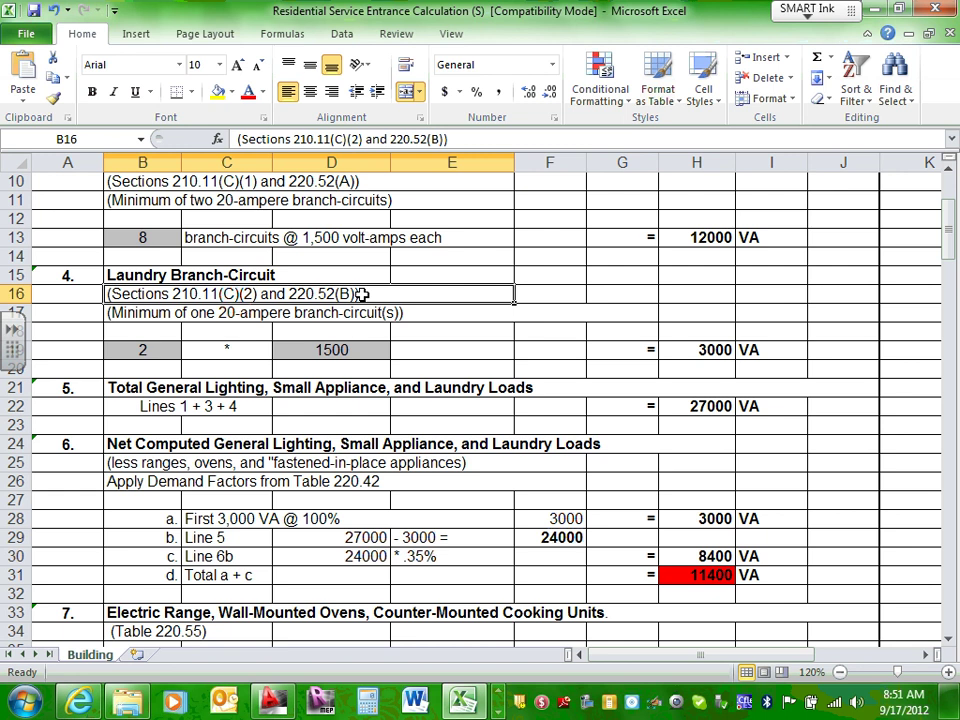
left_click(146, 350)
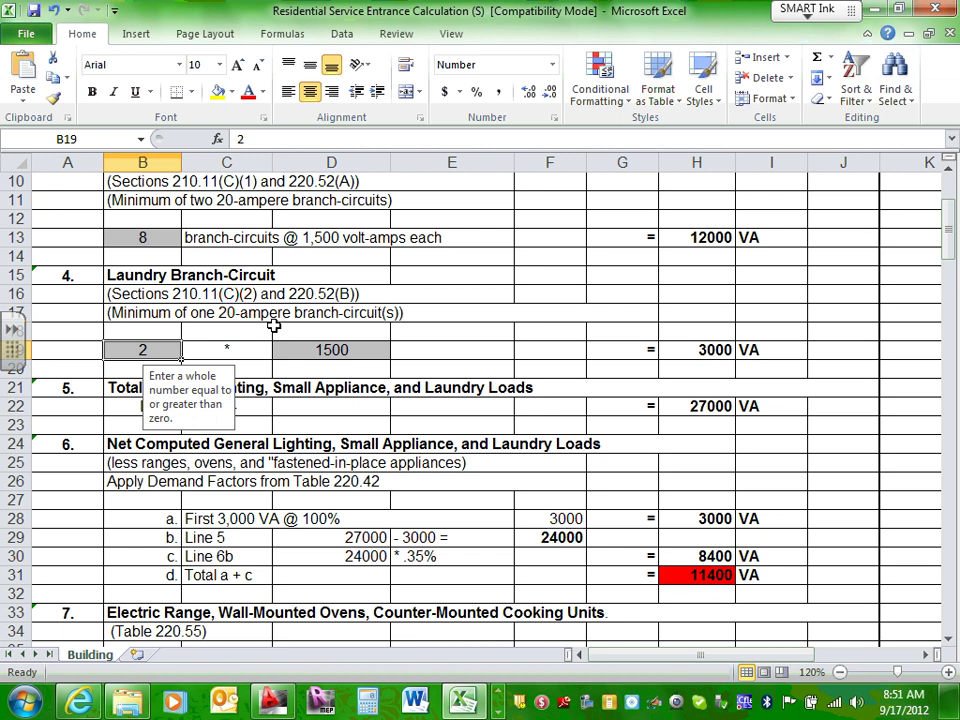
double_click(360, 346)
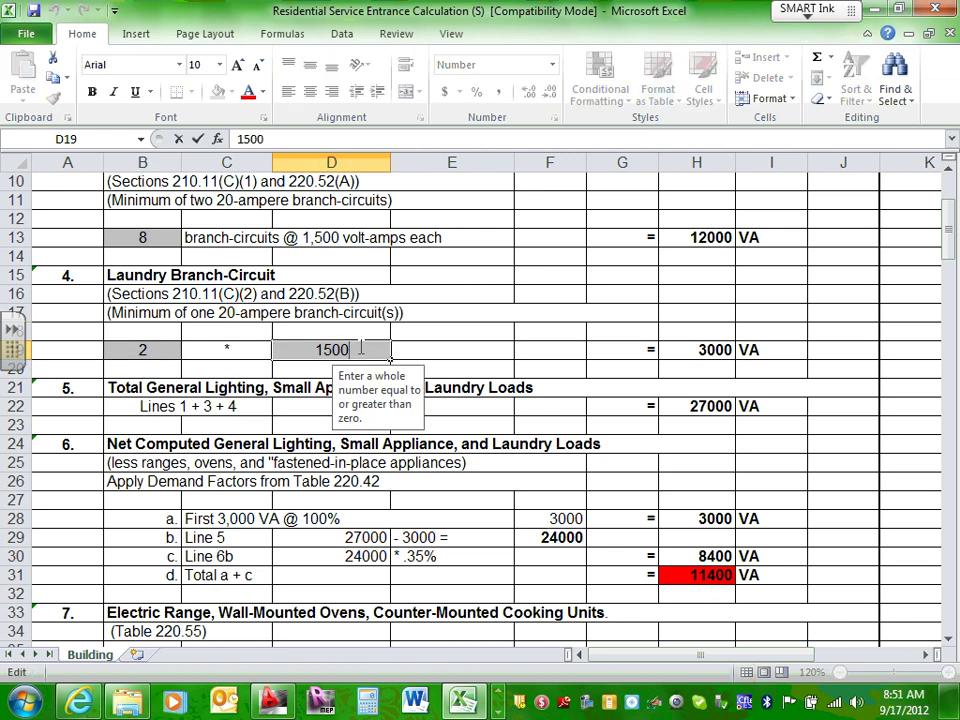
left_click(671, 351)
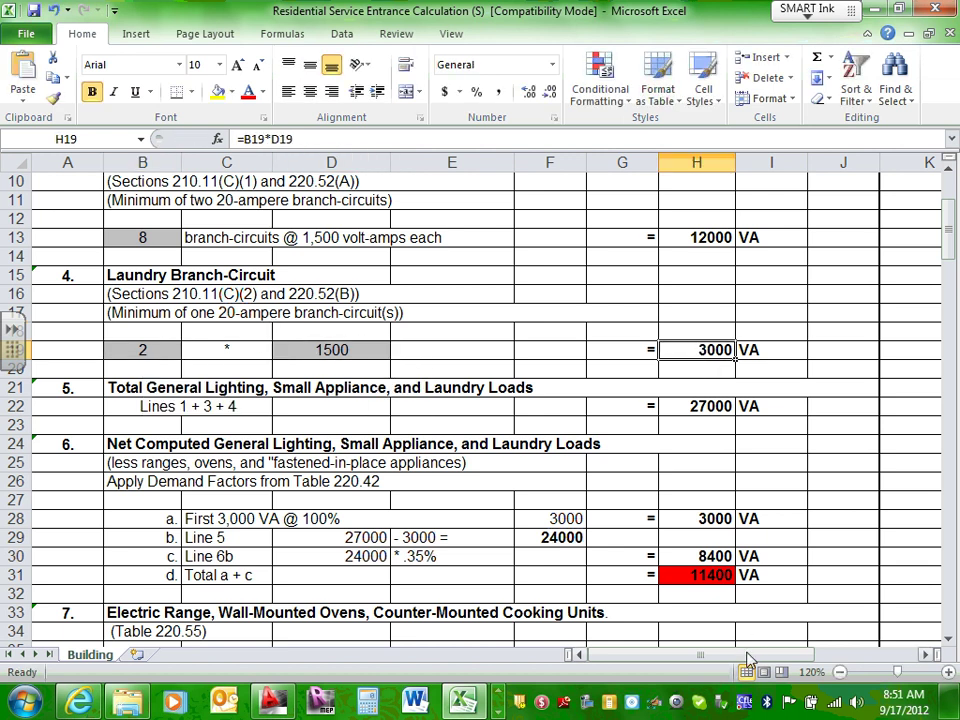
- Check the AP#1,2,3&4 laundry circuit count in K19 and its VA formula in L19
left_click_drag(750, 657, 792, 657)
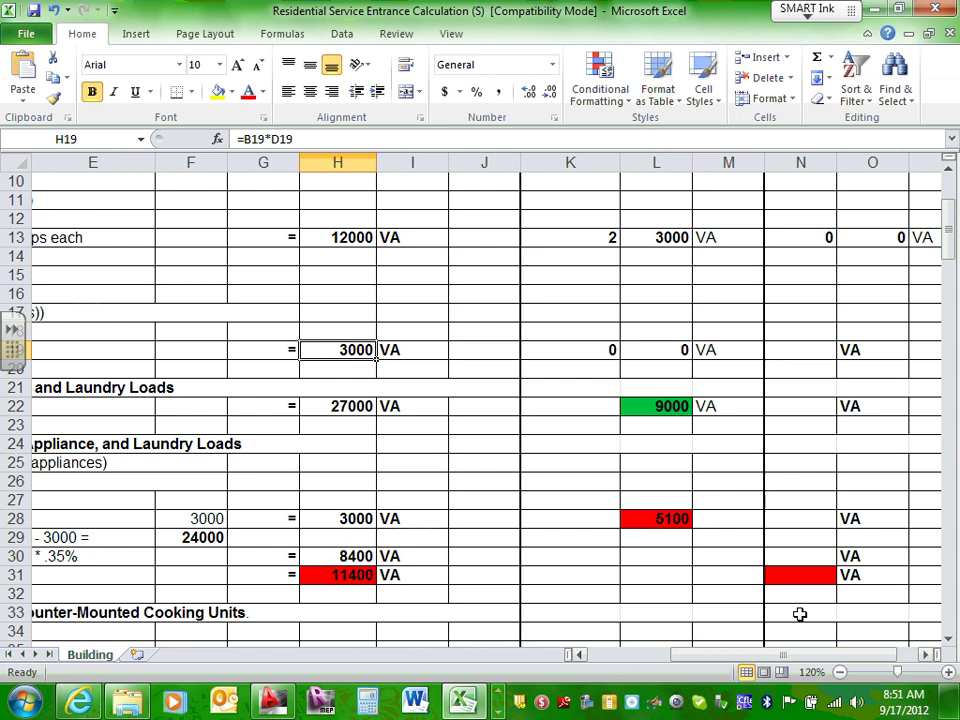
left_click(610, 349)
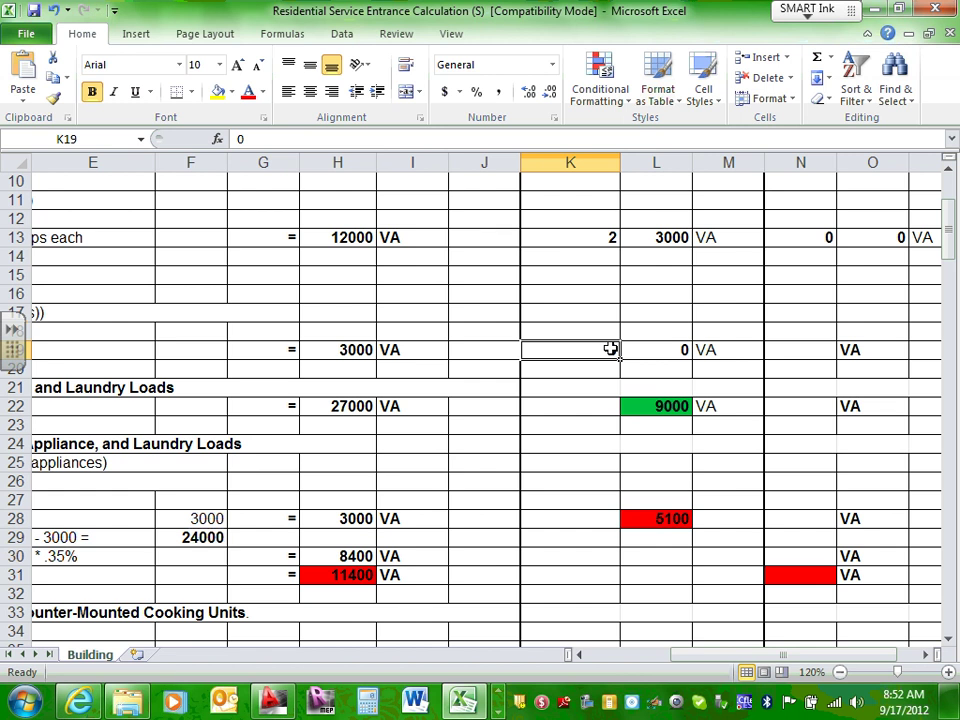
left_click(666, 349)
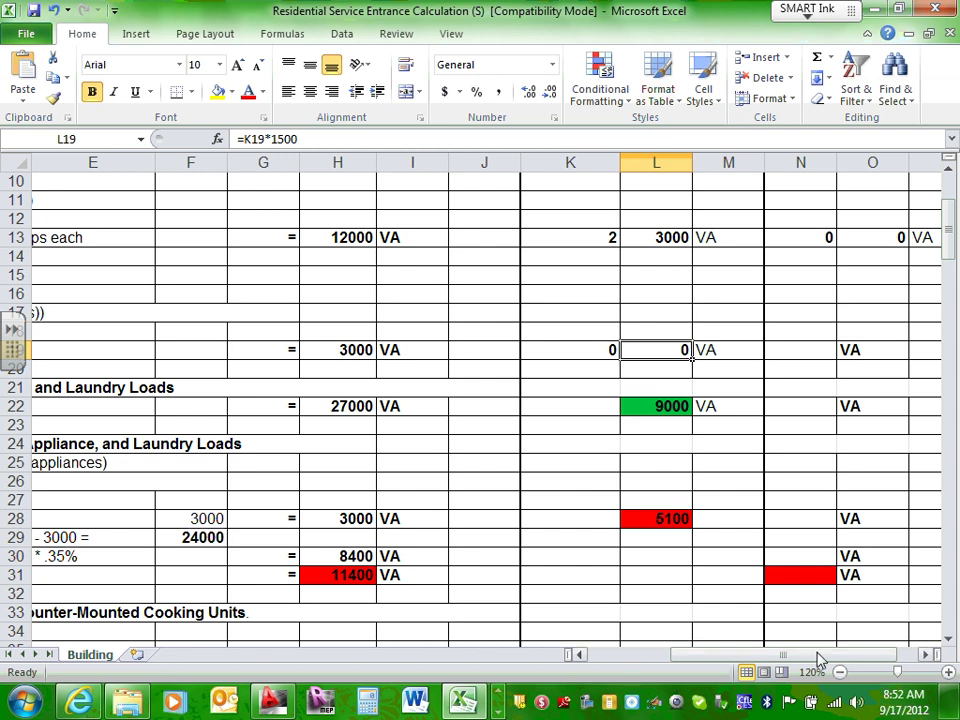
- Enter 2 as the number of HP laundry branch circuits in N19
left_click_drag(819, 656, 838, 656)
left_click(688, 349)
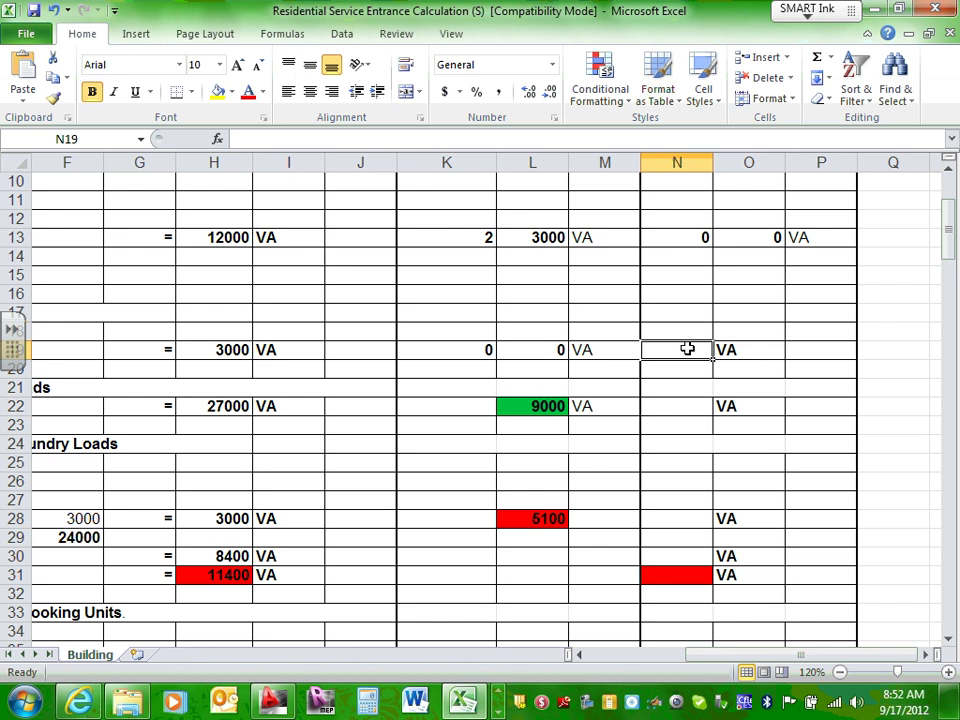
type("2")
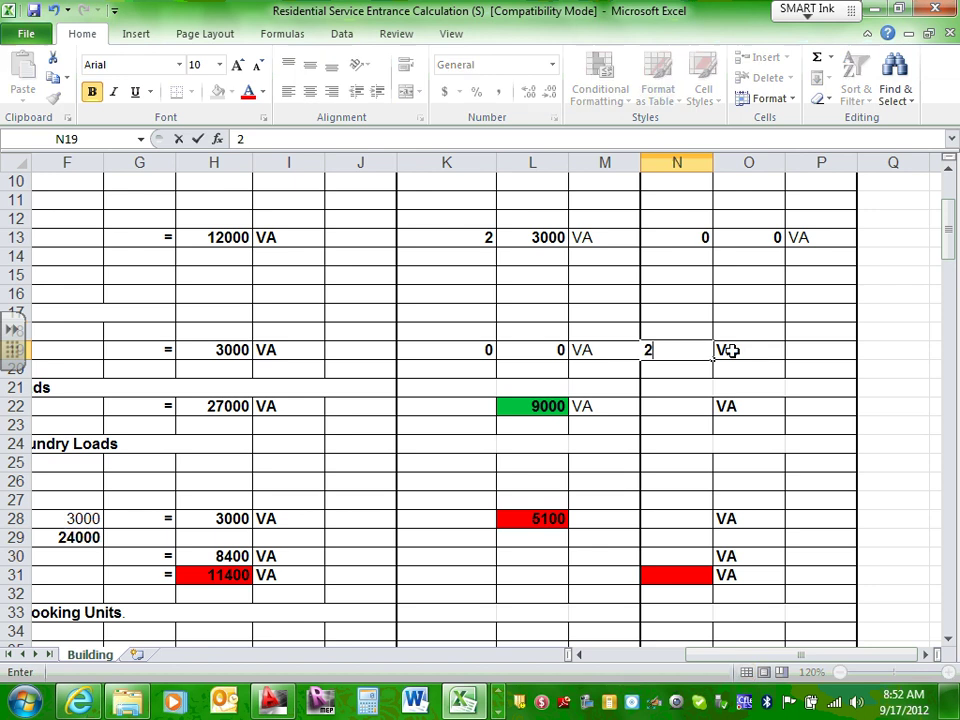
- Calculate the HP laundry load in O19 with =N19*1500, replacing the VA label, and enter the unit label VA in P19
left_click(740, 350)
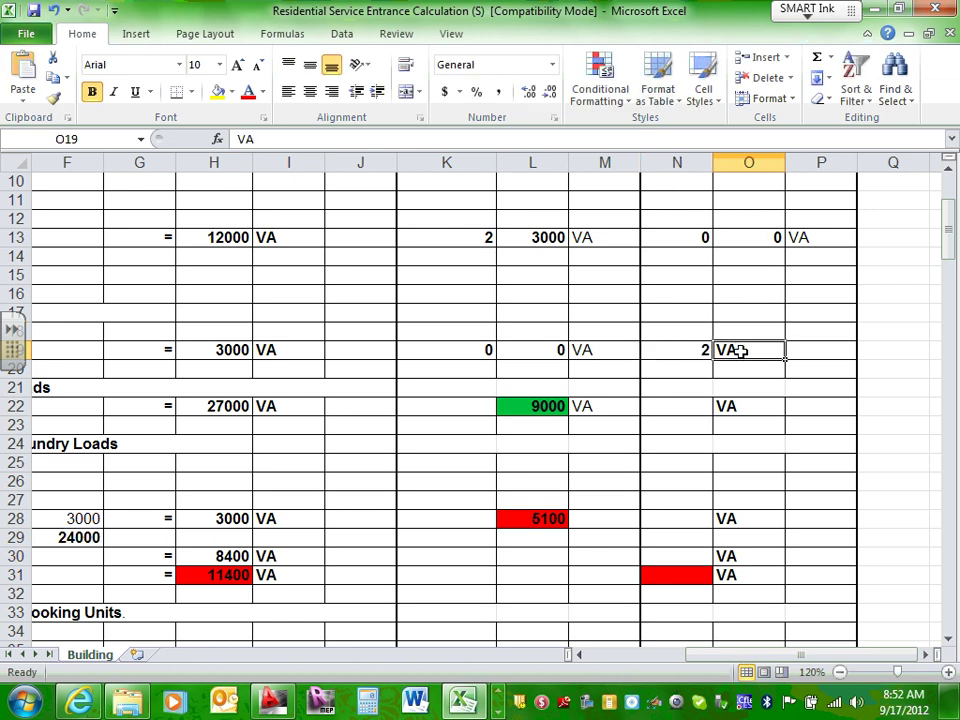
type("=")
left_click(700, 349)
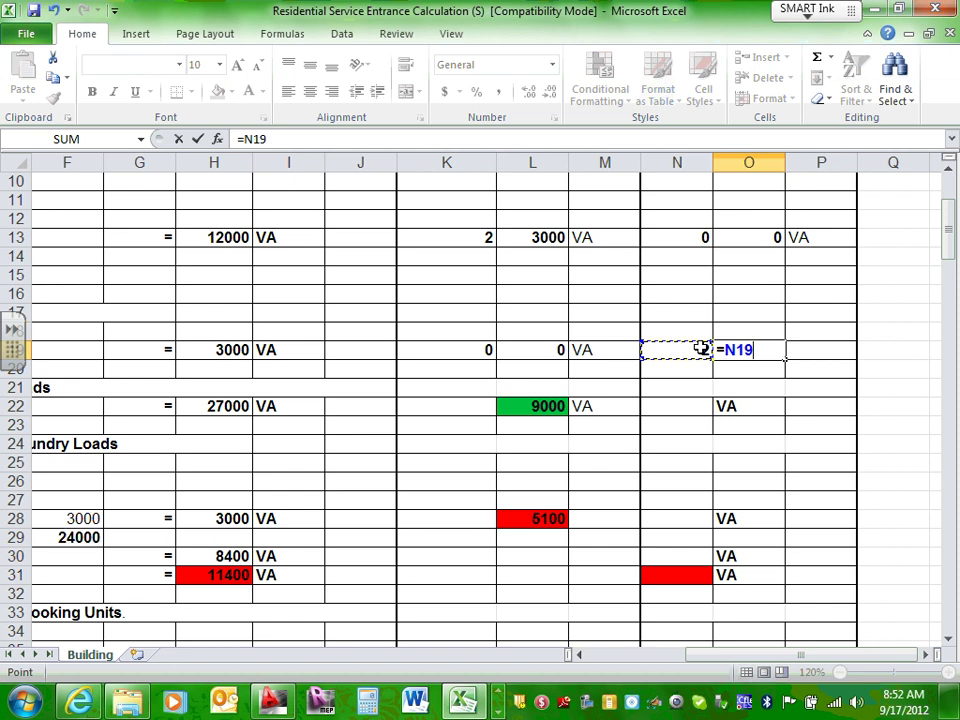
type("*1")
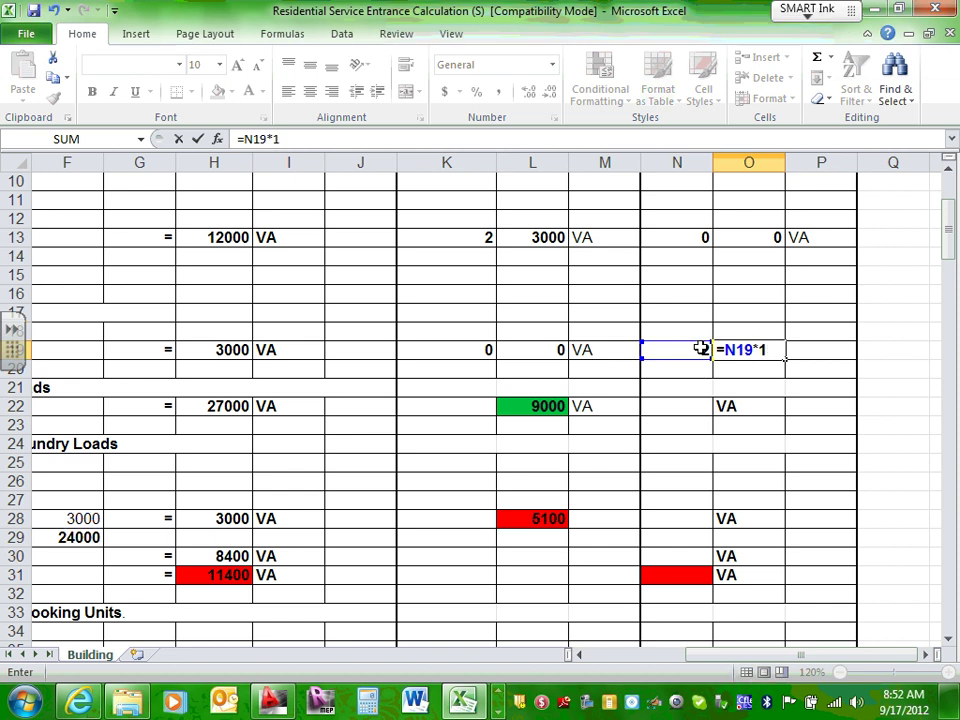
type("500")
key("Return")
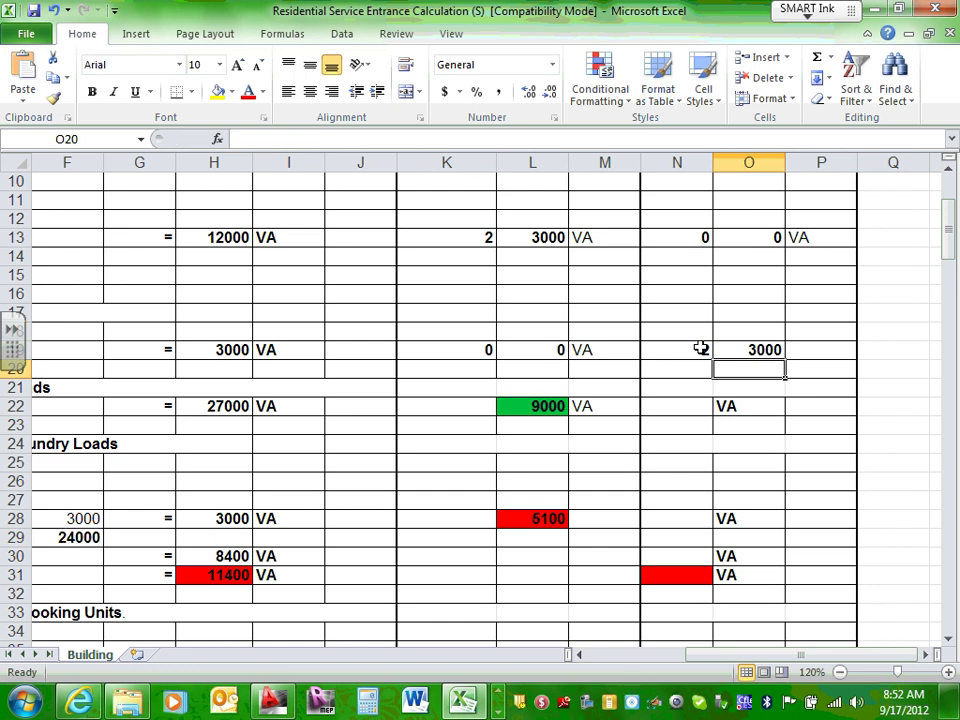
left_click(827, 348)
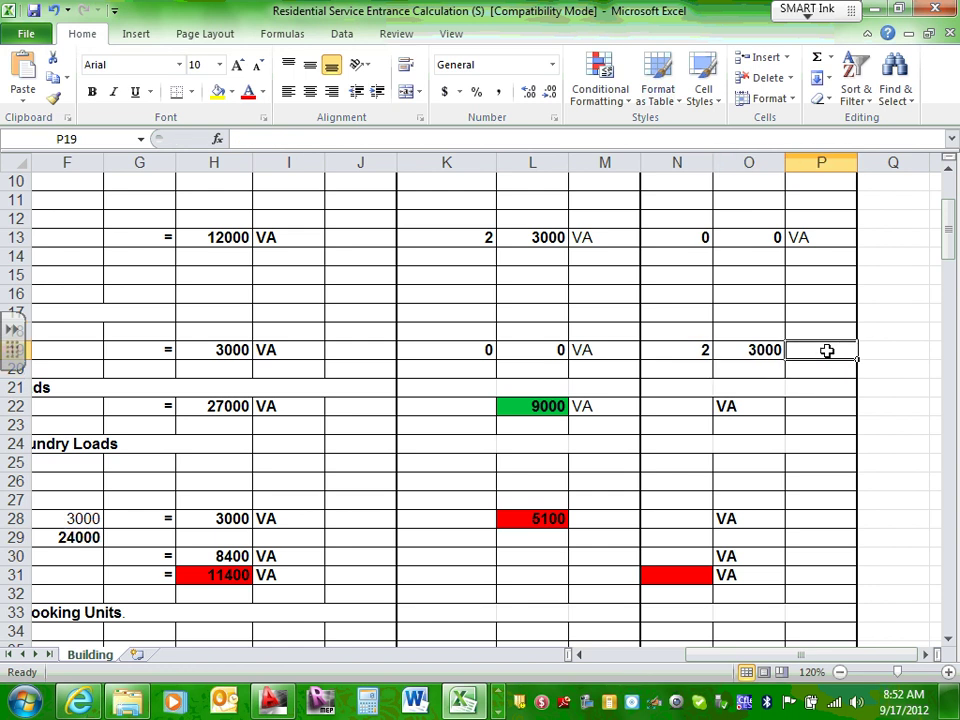
type("VA")
key("Return")
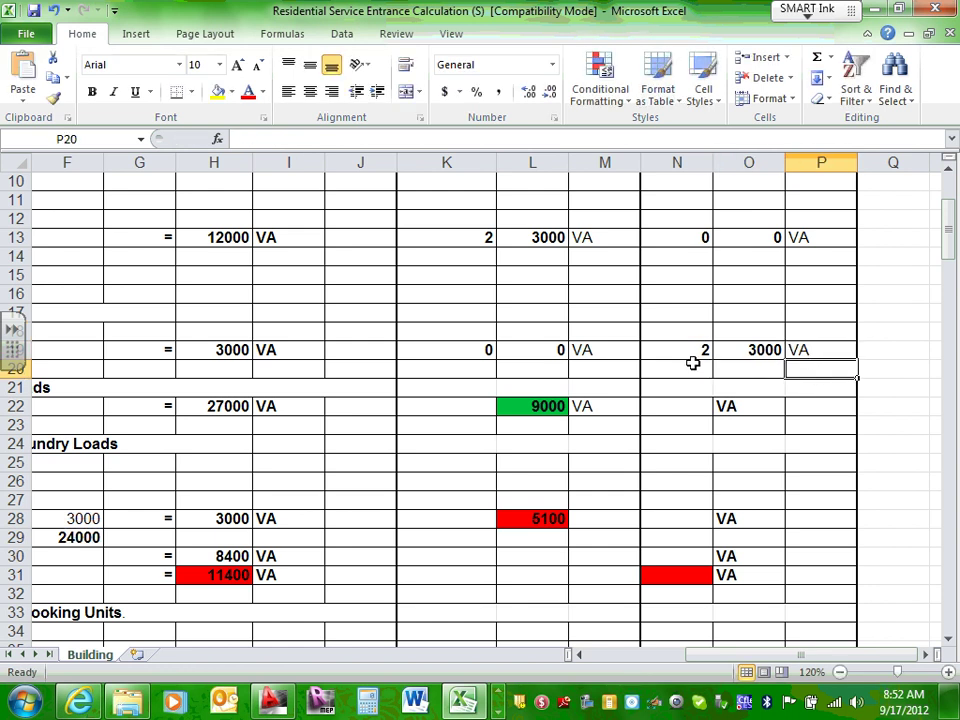
- Compare the HP laundry load formula in O19 with the MP laundry load formula in H19
left_click(752, 349)
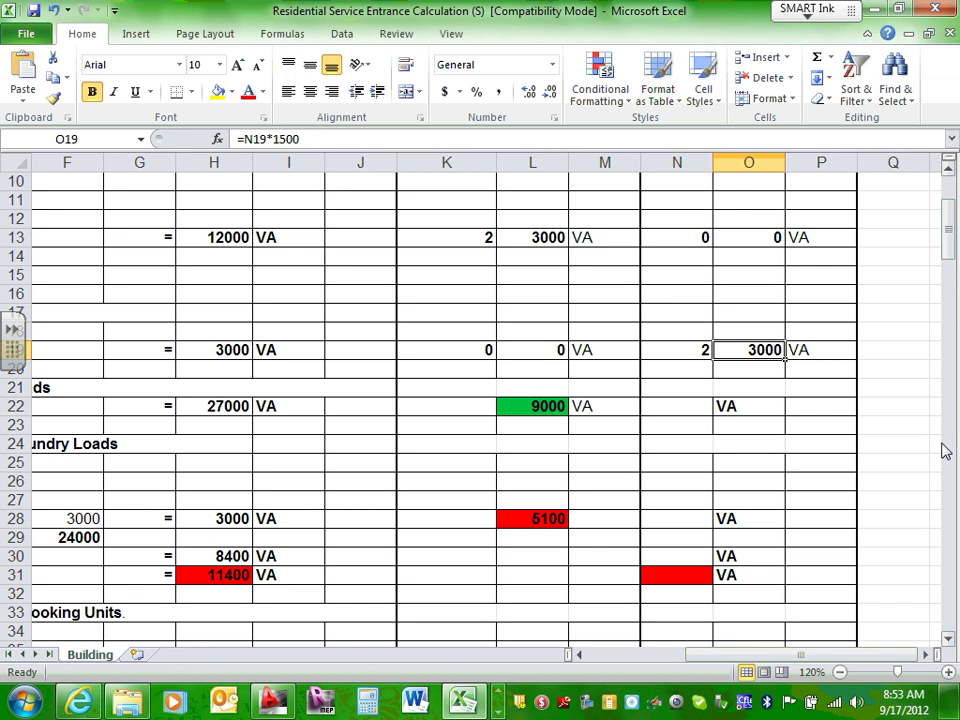
left_click_drag(759, 658, 669, 658)
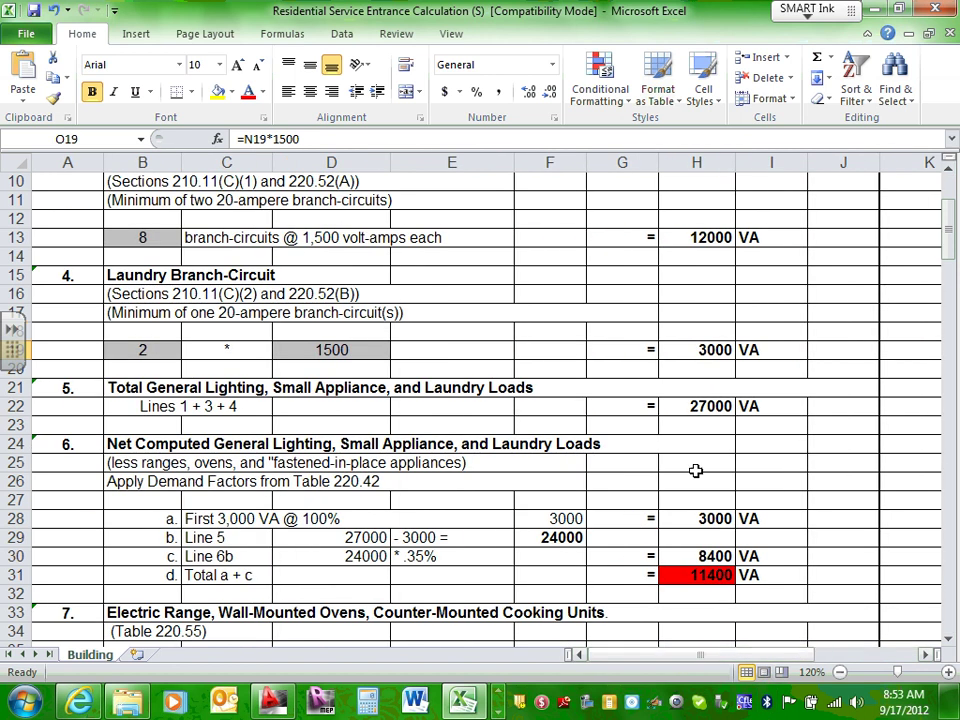
left_click(728, 349)
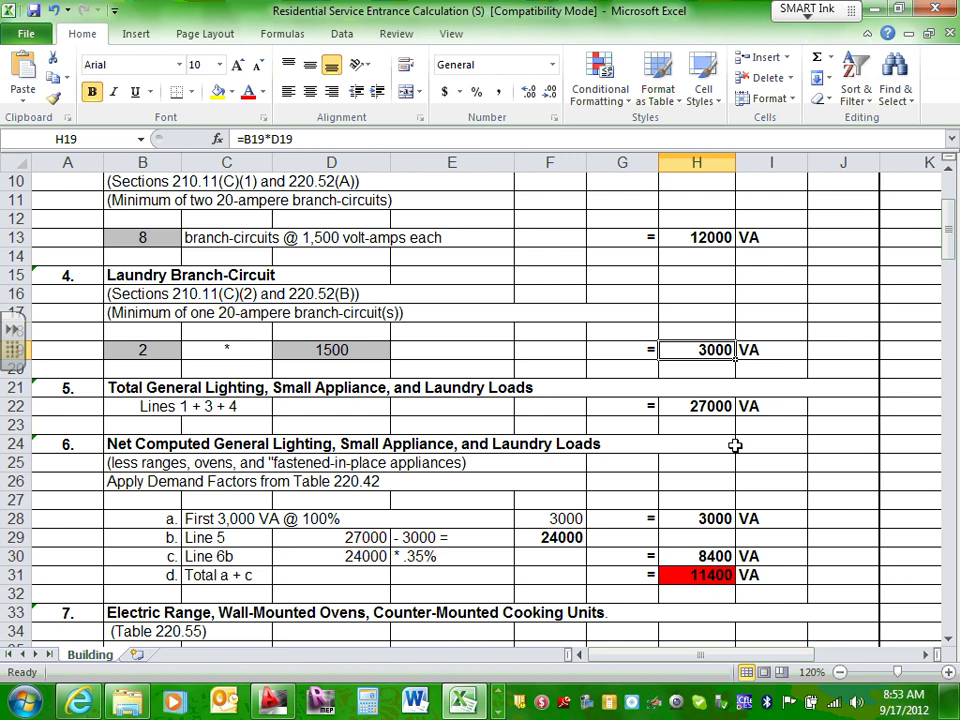
- Examine the MP total formula in H22 and the lighting, small appliance and laundry load cells it adds together
double_click(706, 406)
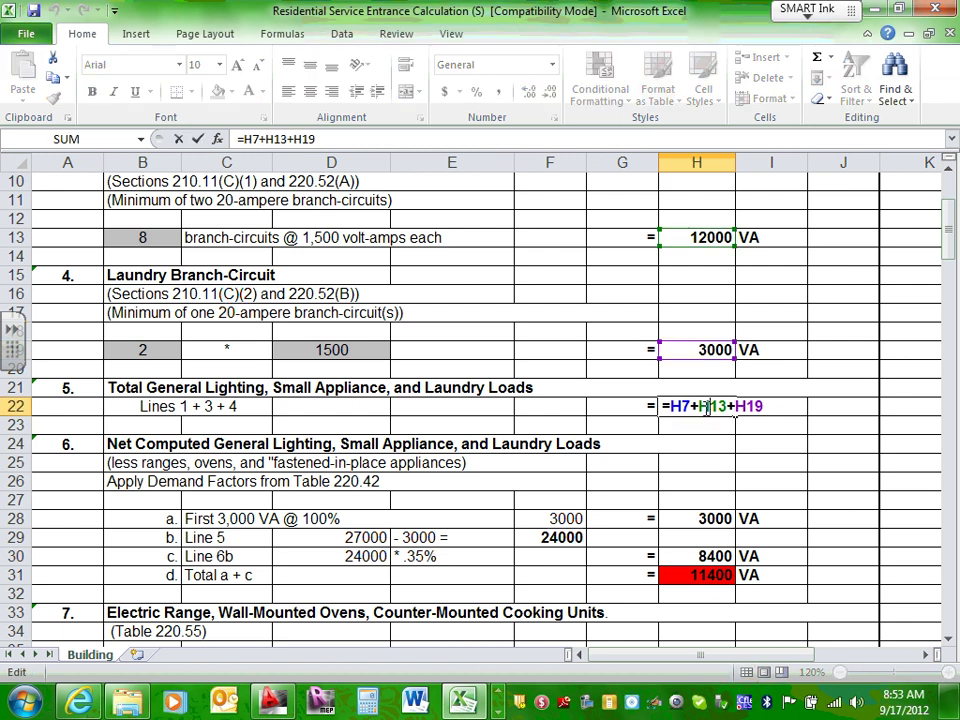
scroll(705, 408, "up", 2)
scroll(704, 410, "up", 1)
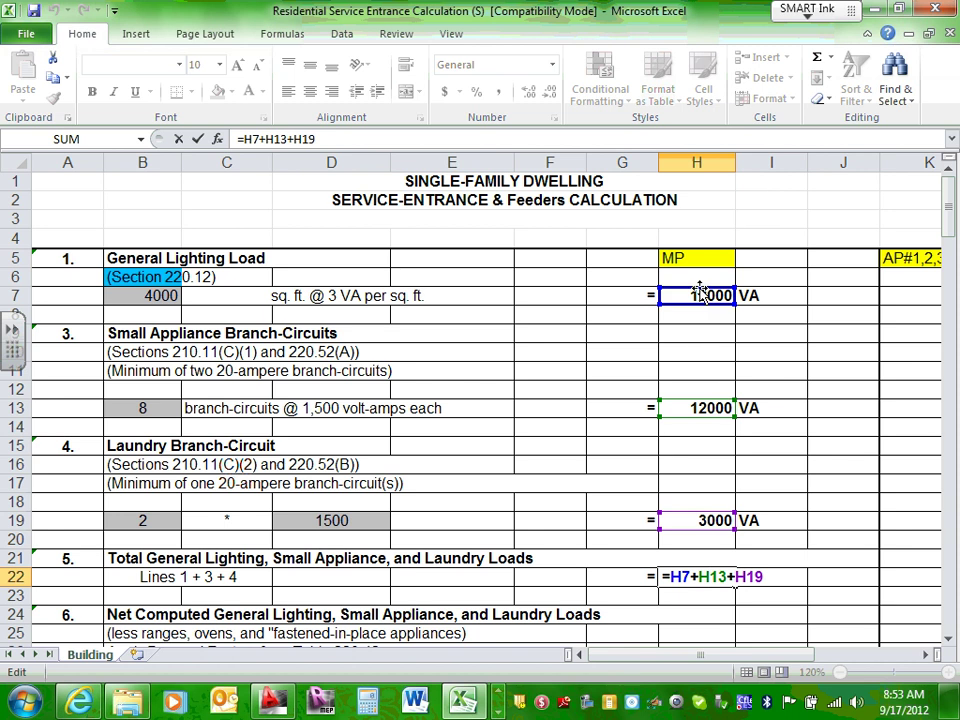
scroll(709, 360, "down", 2)
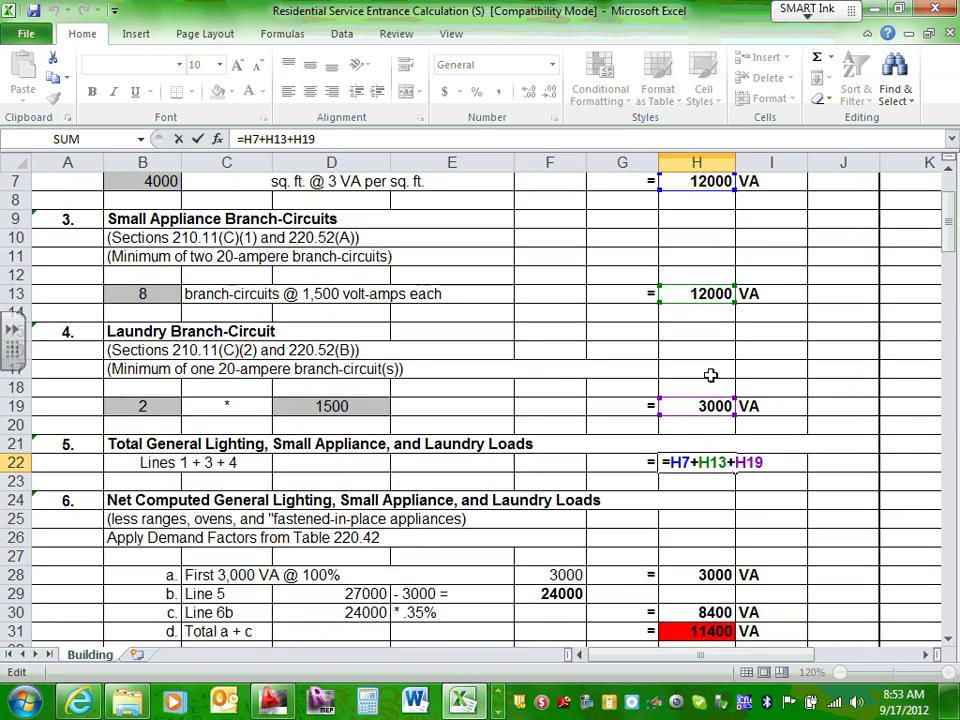
scroll(706, 410, "down", 1)
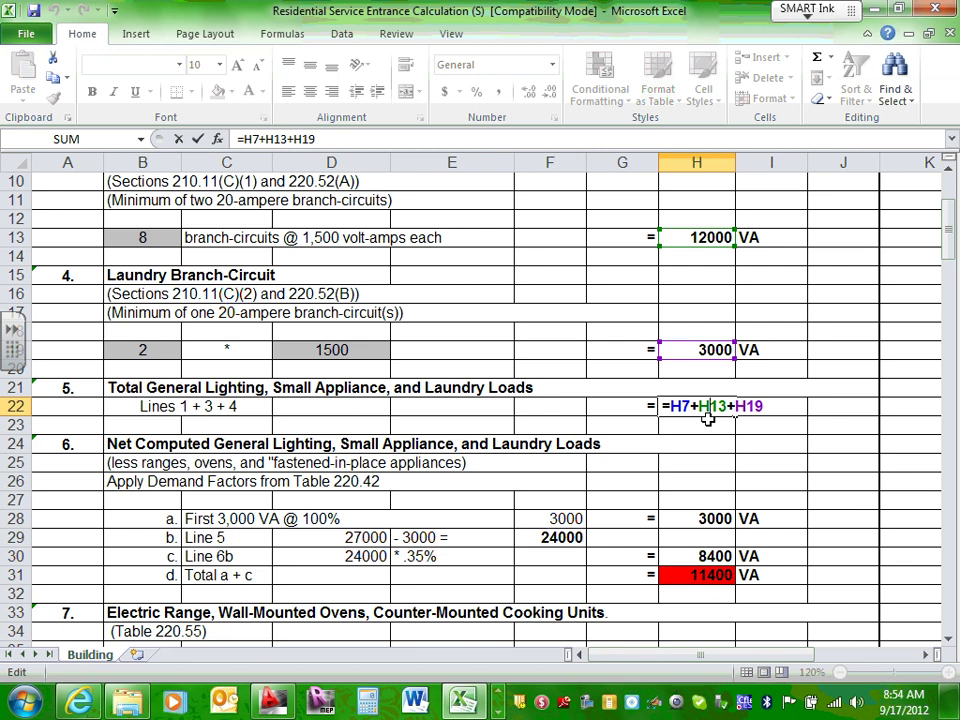
key("ctrl+Return")
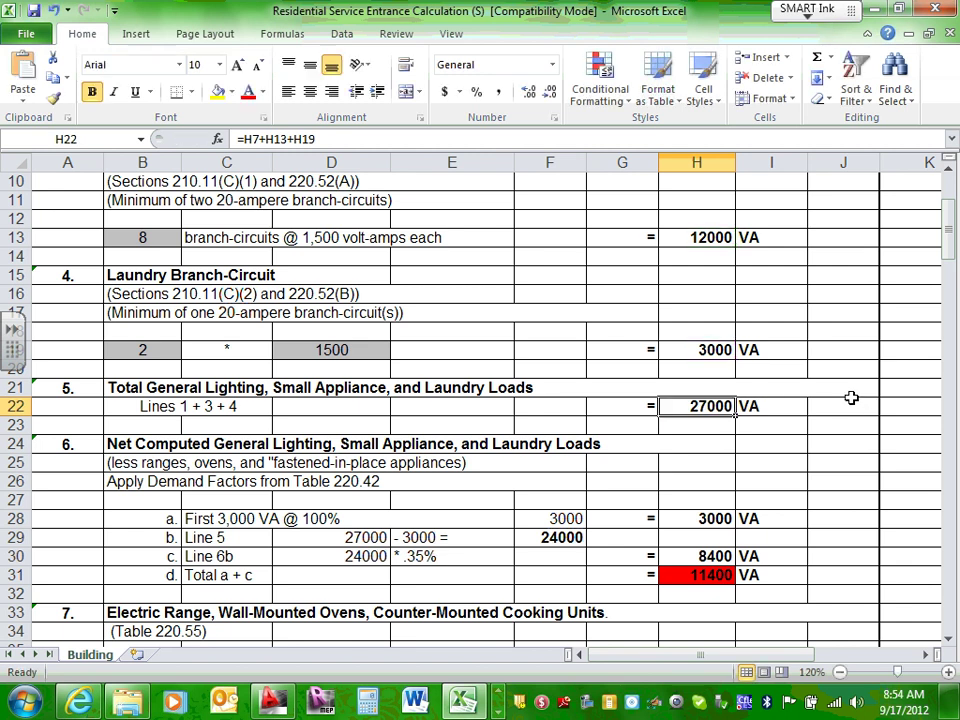
- Enter a SUM formula in J22 that totals the range J7:J19
left_click(832, 407)
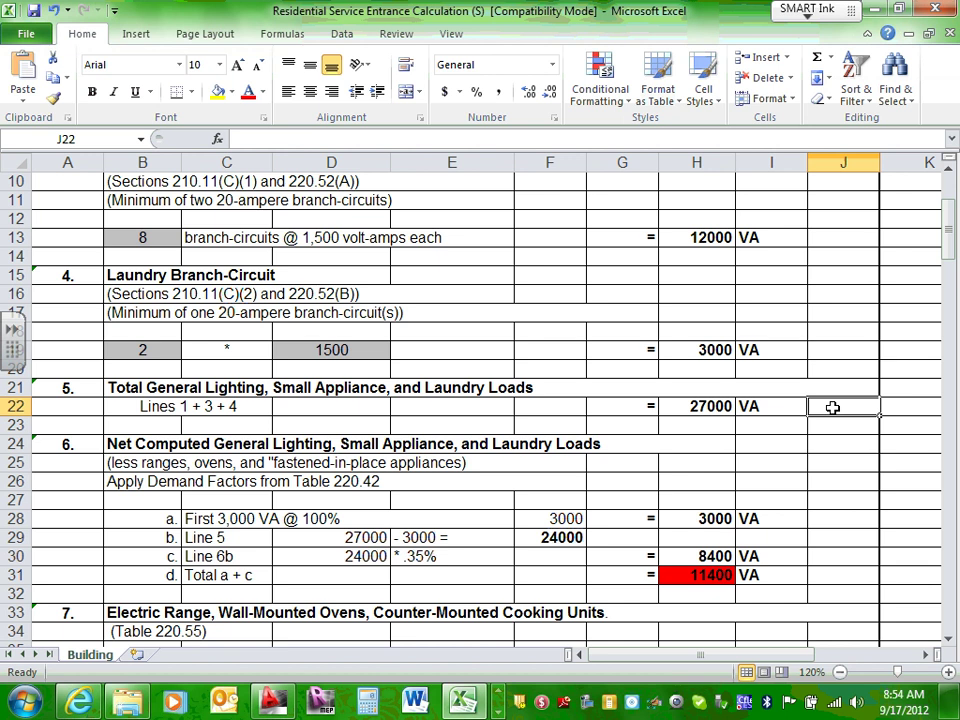
type("=su")
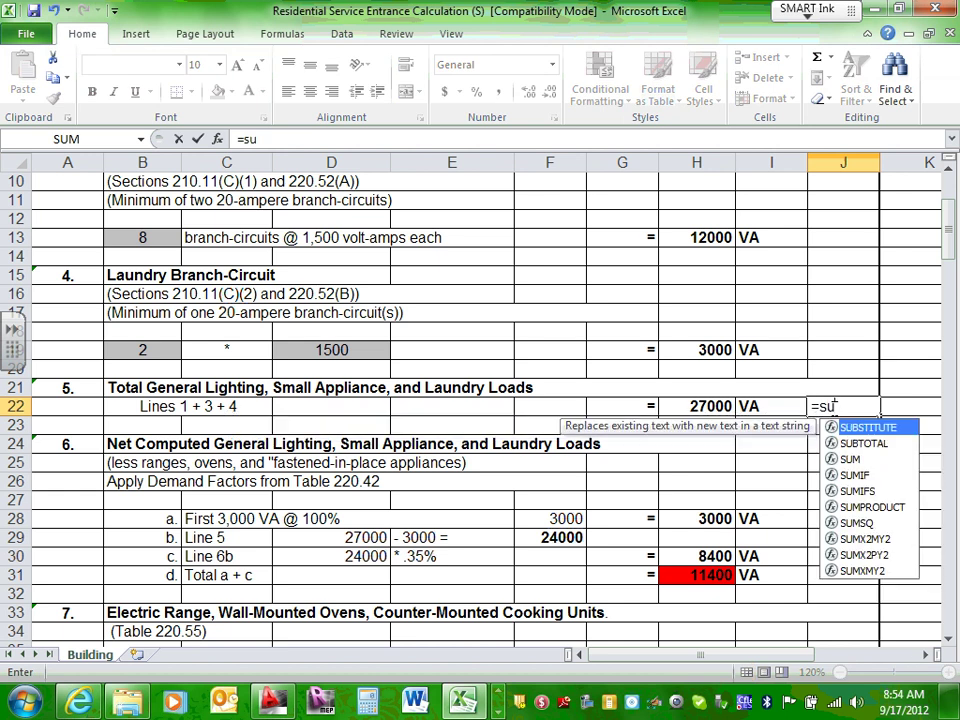
type("m(")
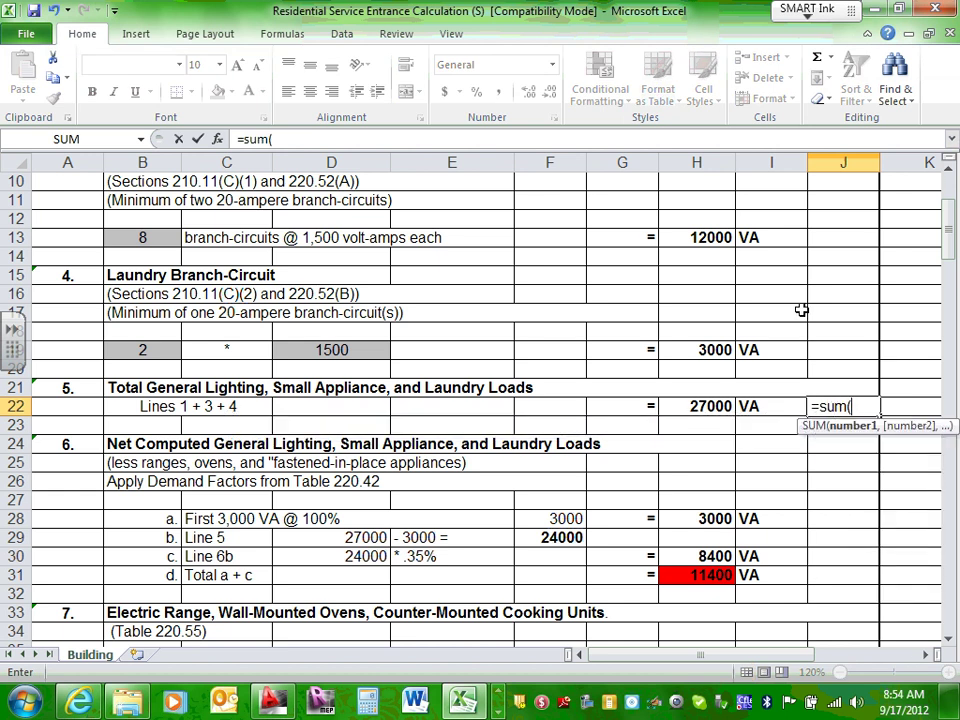
scroll(801, 310, "up", 3)
left_click(840, 296)
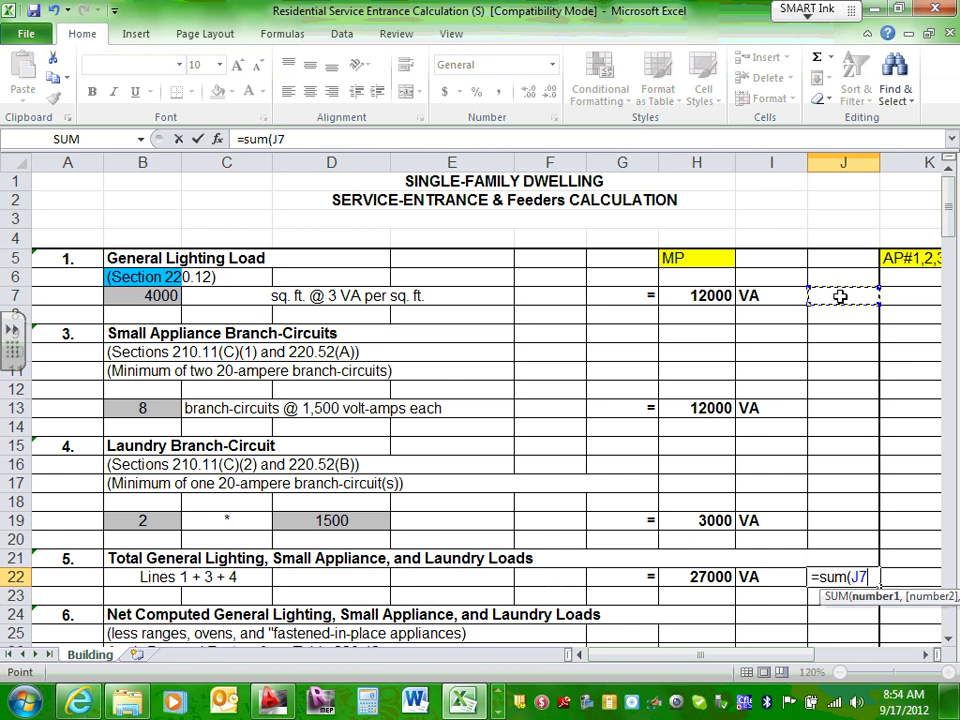
left_click_drag(840, 296, 826, 523)
key("Return")
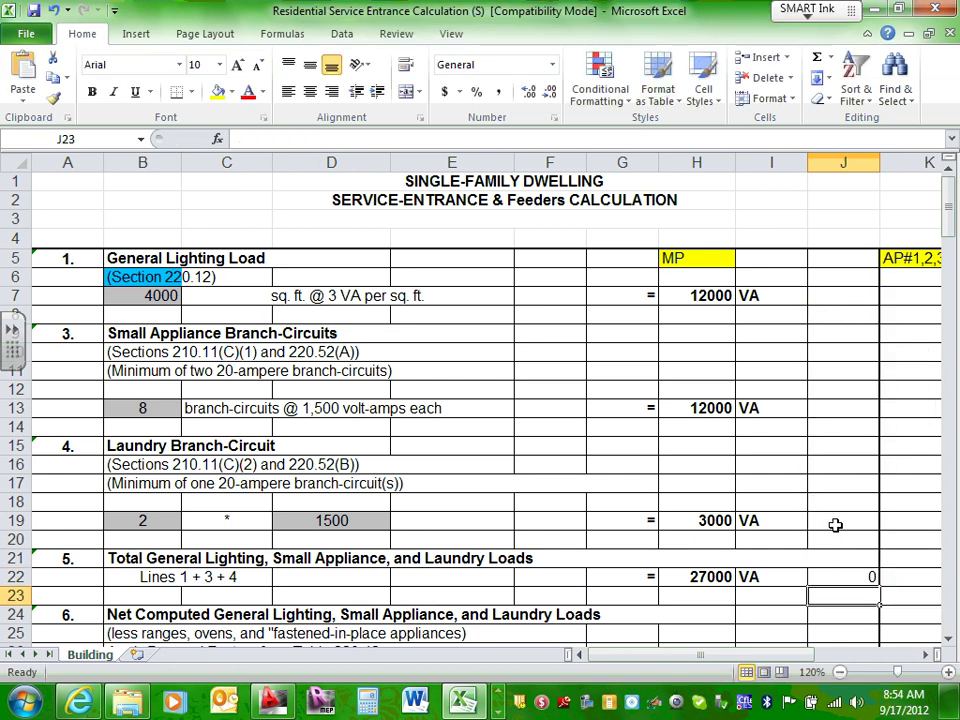
- Fill in sample values for the J22 sum: 3 in J7, 4 in J9, 7 in J11, 7 in J15 and 8 in J17
left_click(854, 297)
type("3")
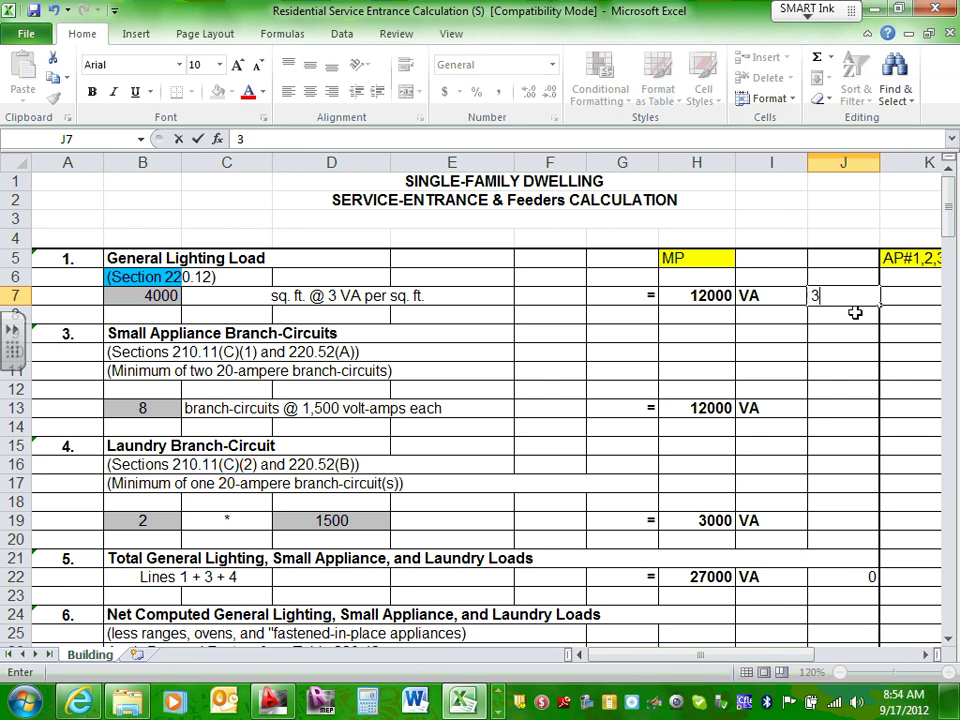
left_click(850, 330)
type("4")
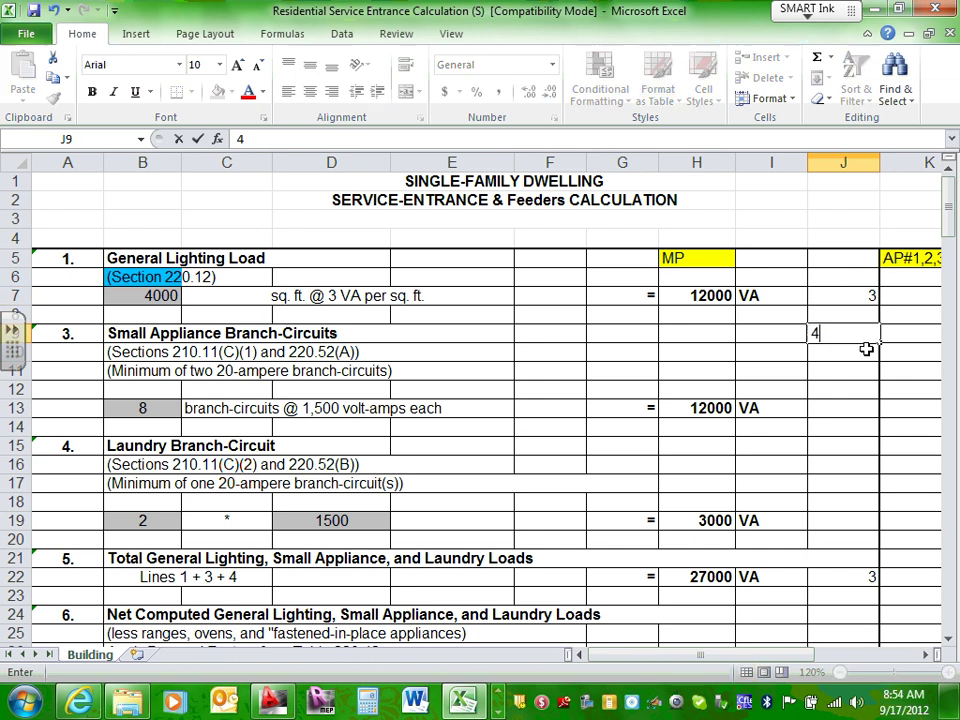
left_click(857, 370)
type("7")
left_click(849, 404)
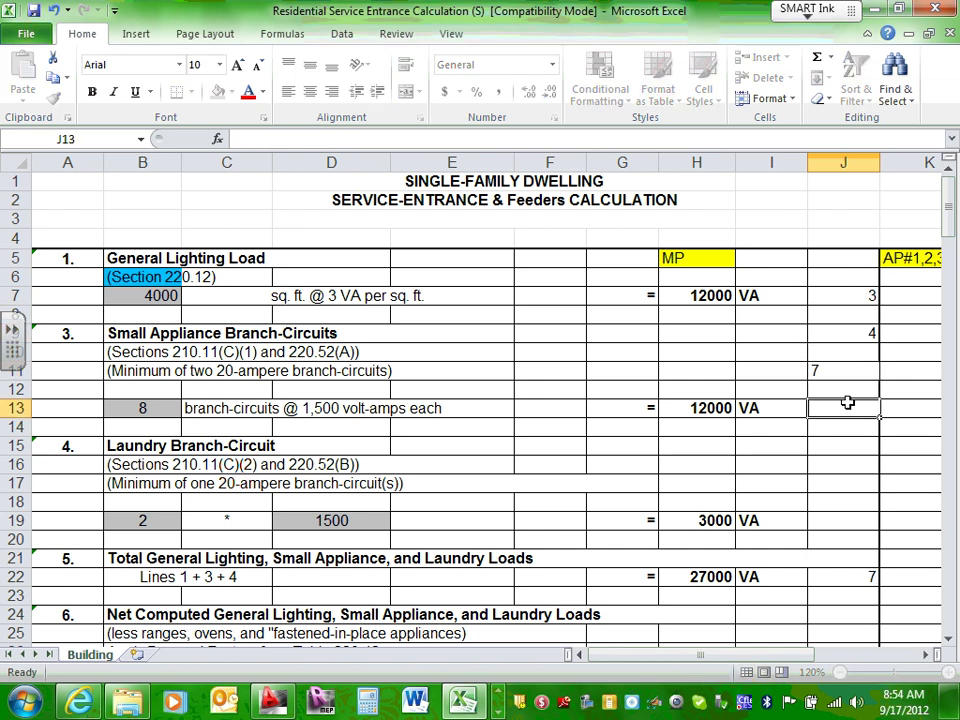
left_click(845, 440)
type("7")
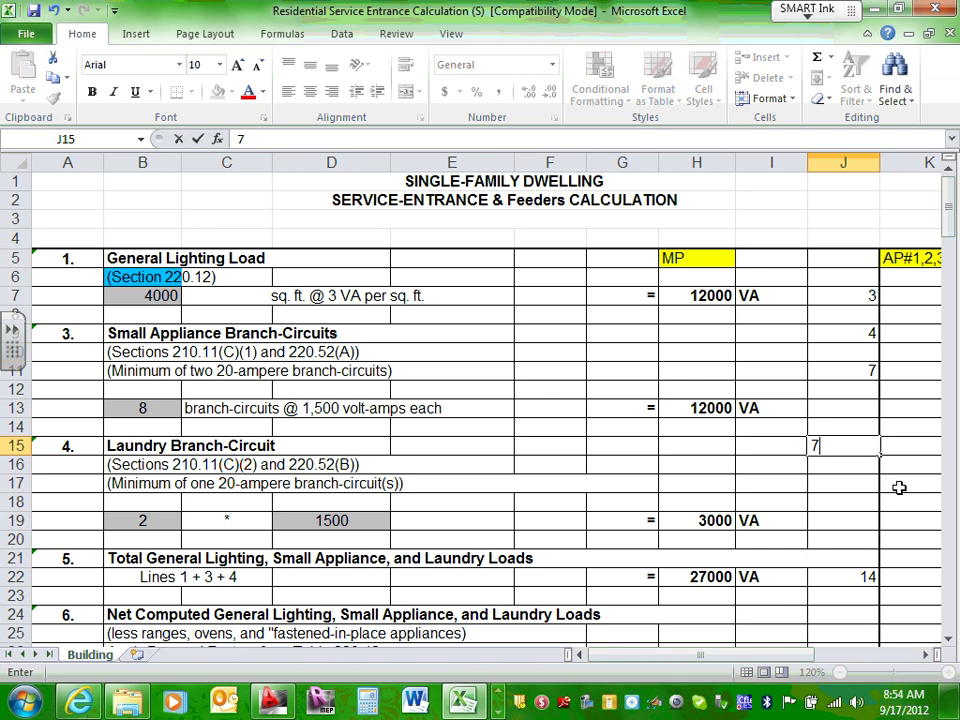
left_click(842, 484)
type("8")
left_click(850, 503)
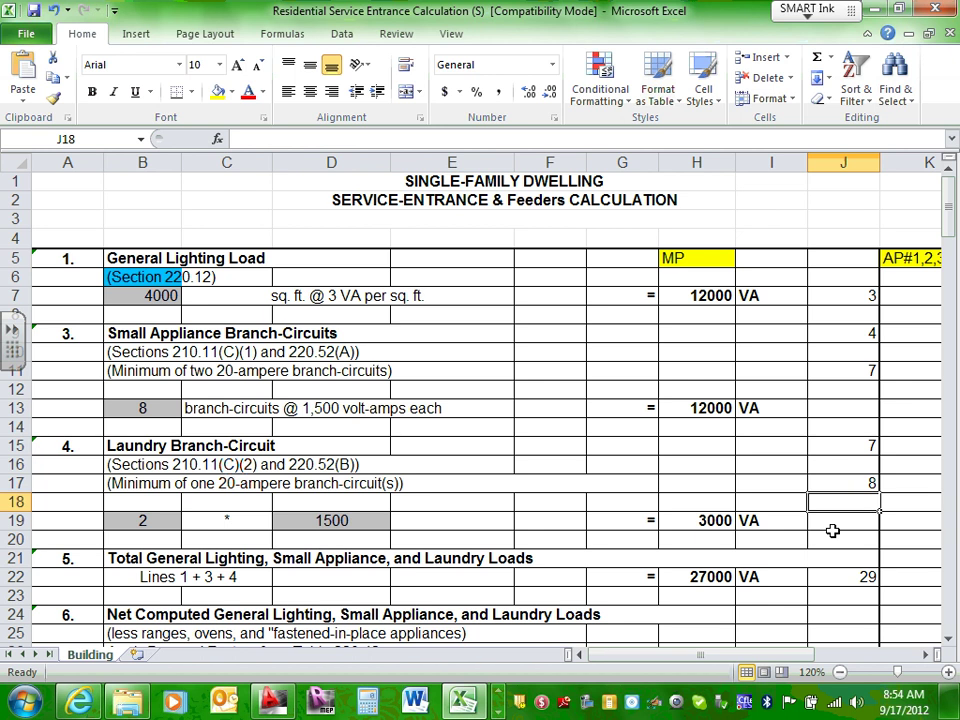
- Review the SUM formula in J22 and clear it from the cell
left_click(859, 577)
double_click(859, 577)
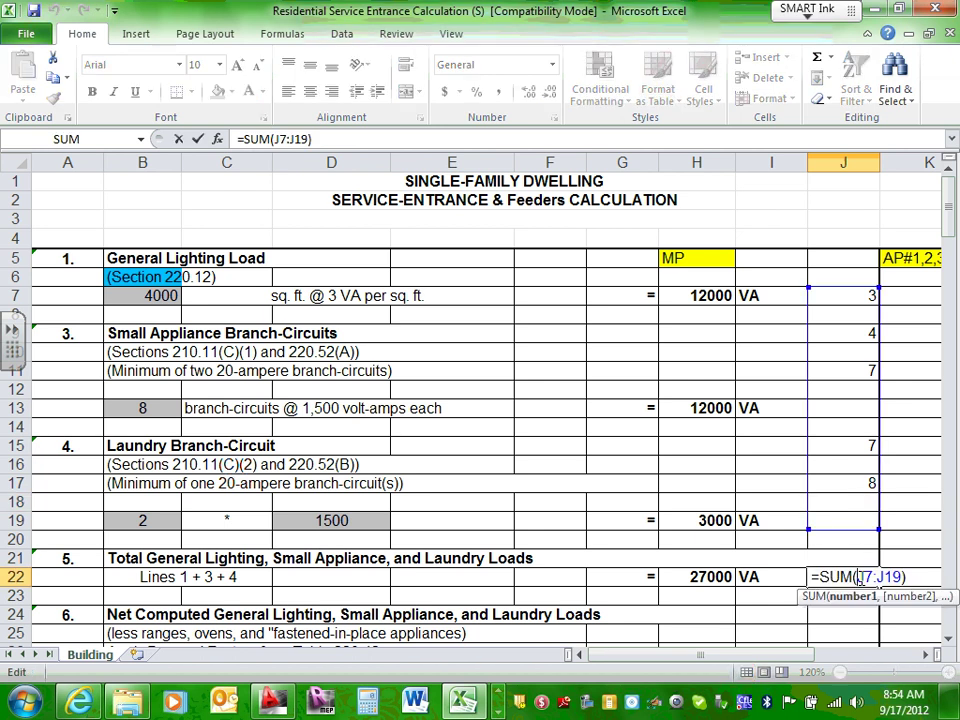
key("Escape")
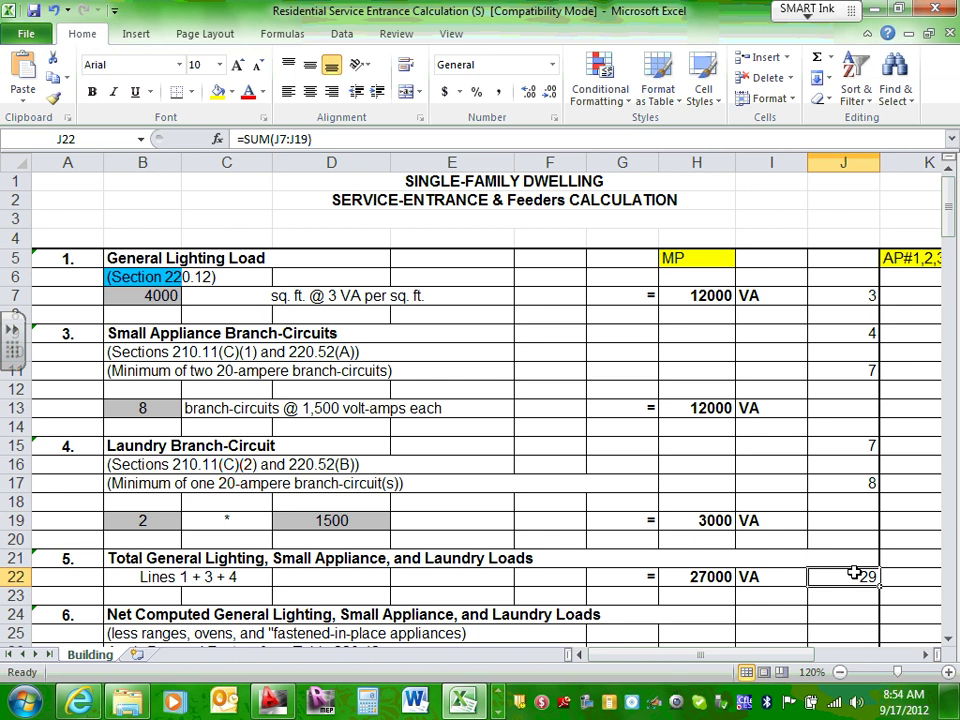
key("Delete")
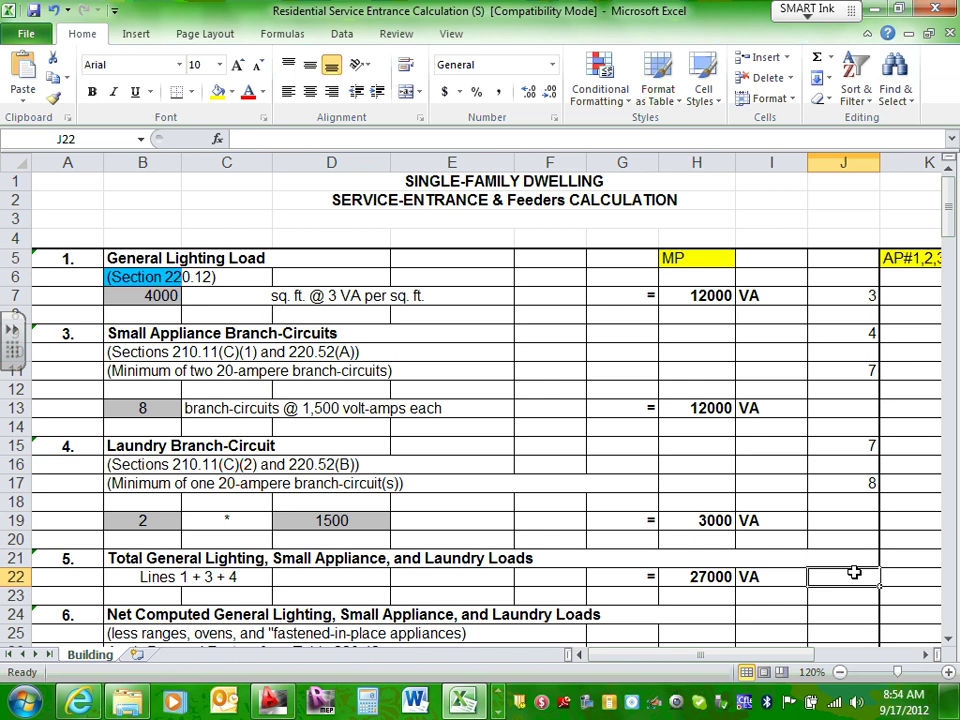
- Enter the formula =J17+J15+J11+J9+J7 in J22 to add the sample values cell by cell
type("=")
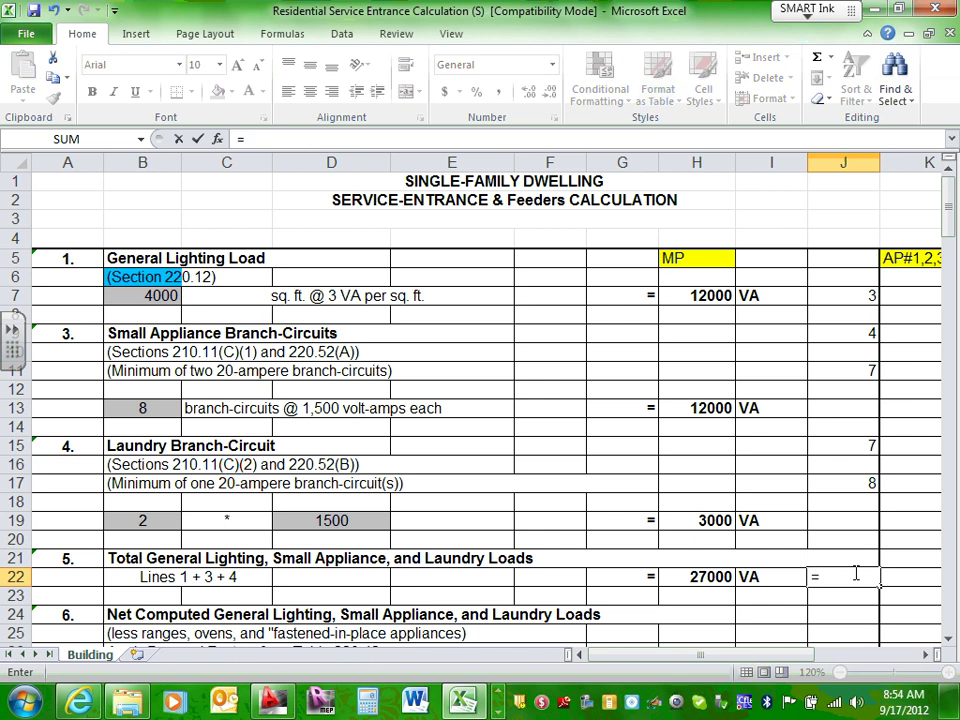
left_click(860, 486)
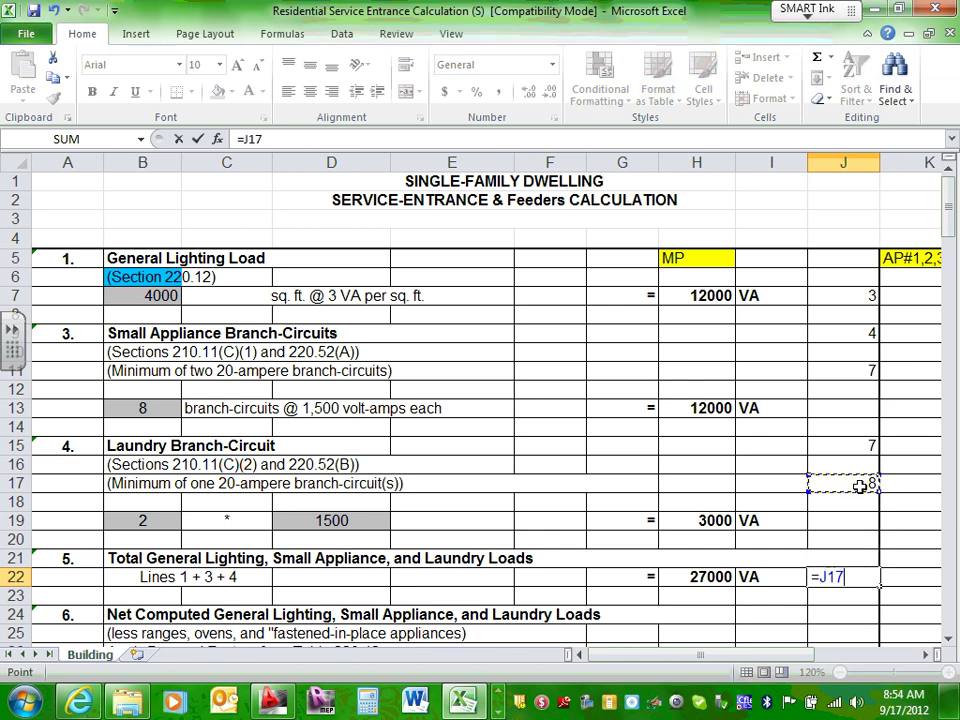
type("+")
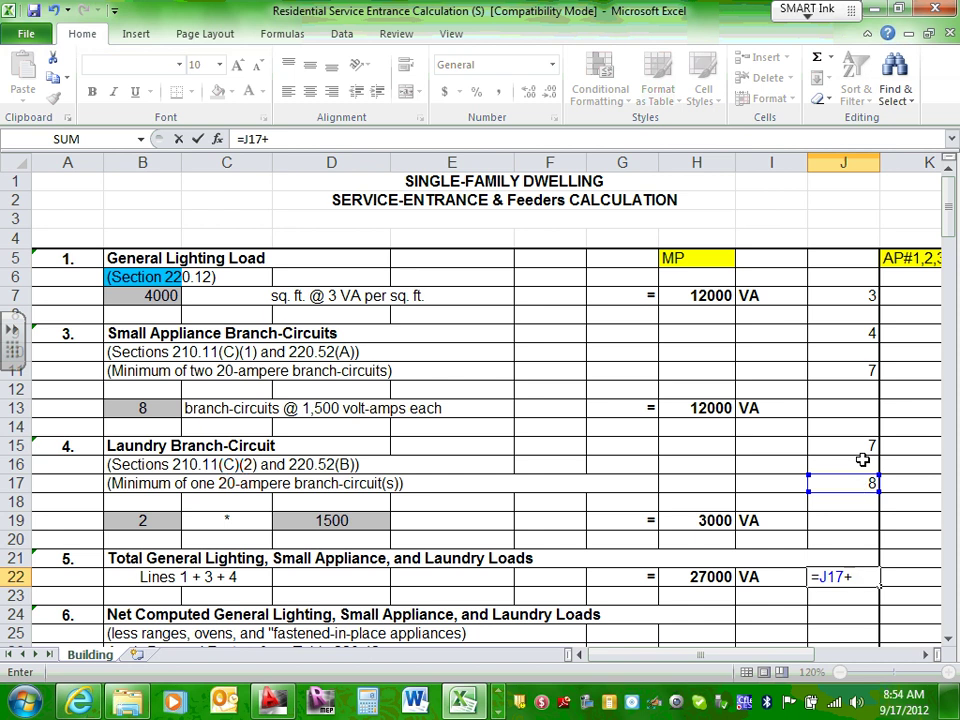
left_click(866, 440)
type("+")
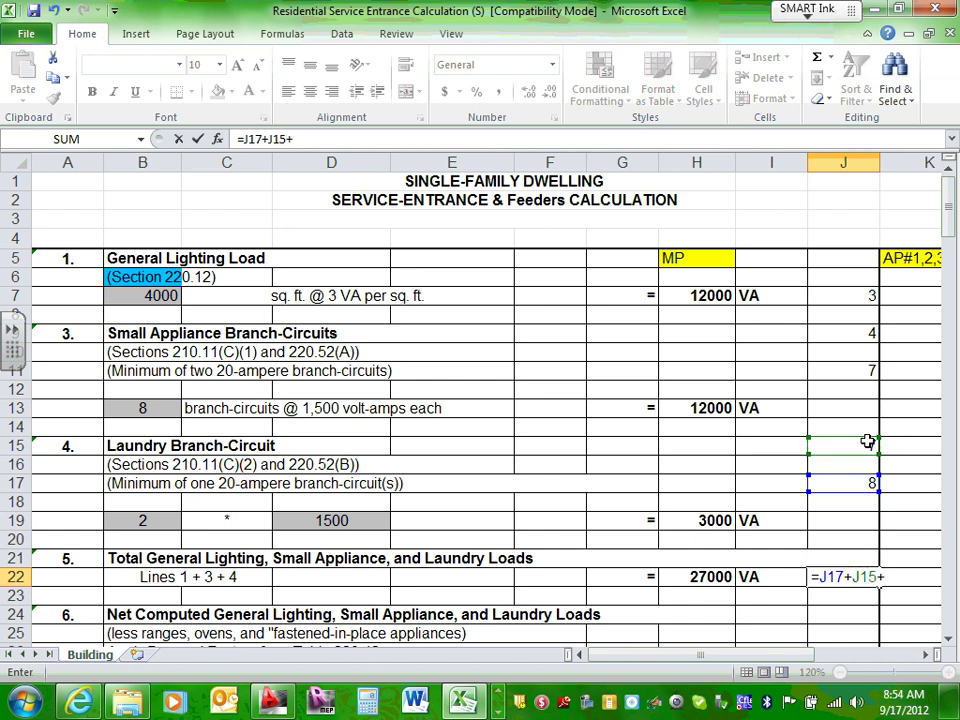
left_click(857, 368)
type("+")
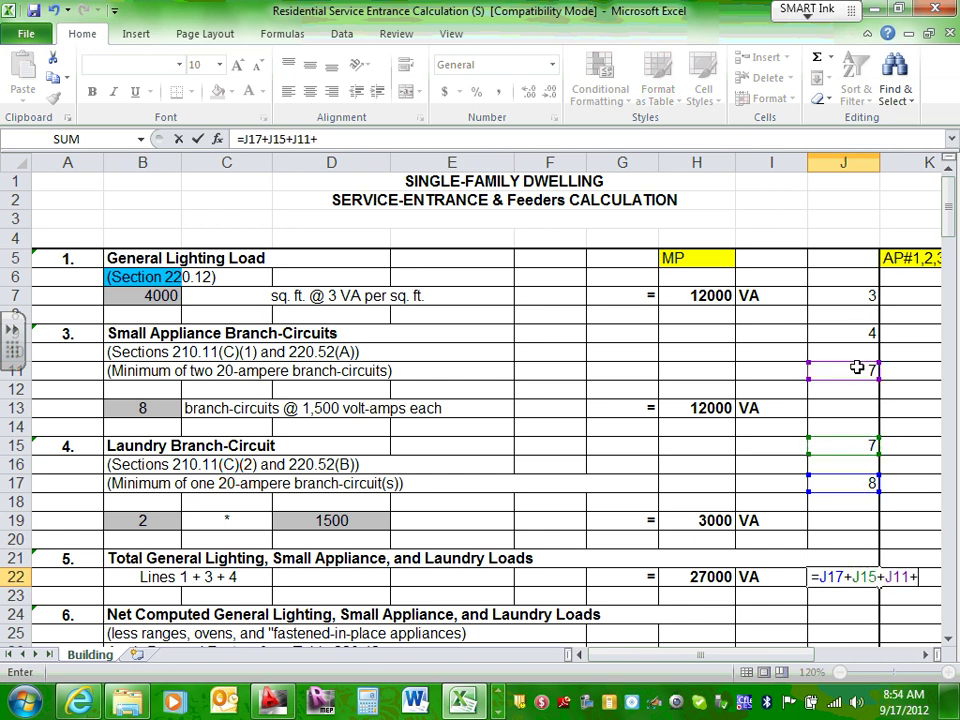
left_click(858, 334)
type("+")
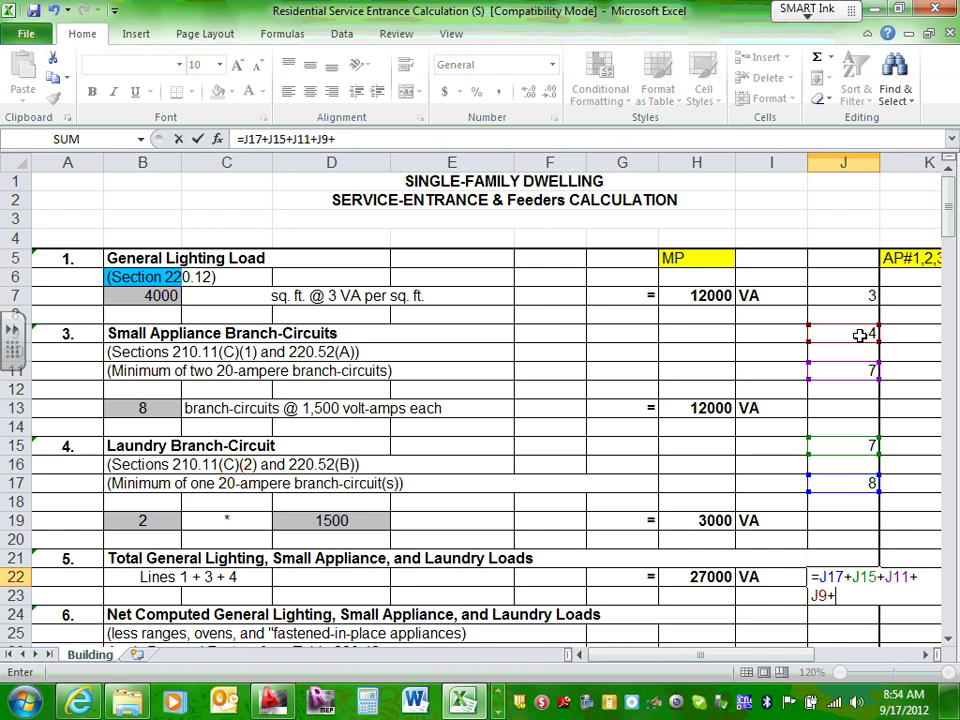
left_click(853, 292)
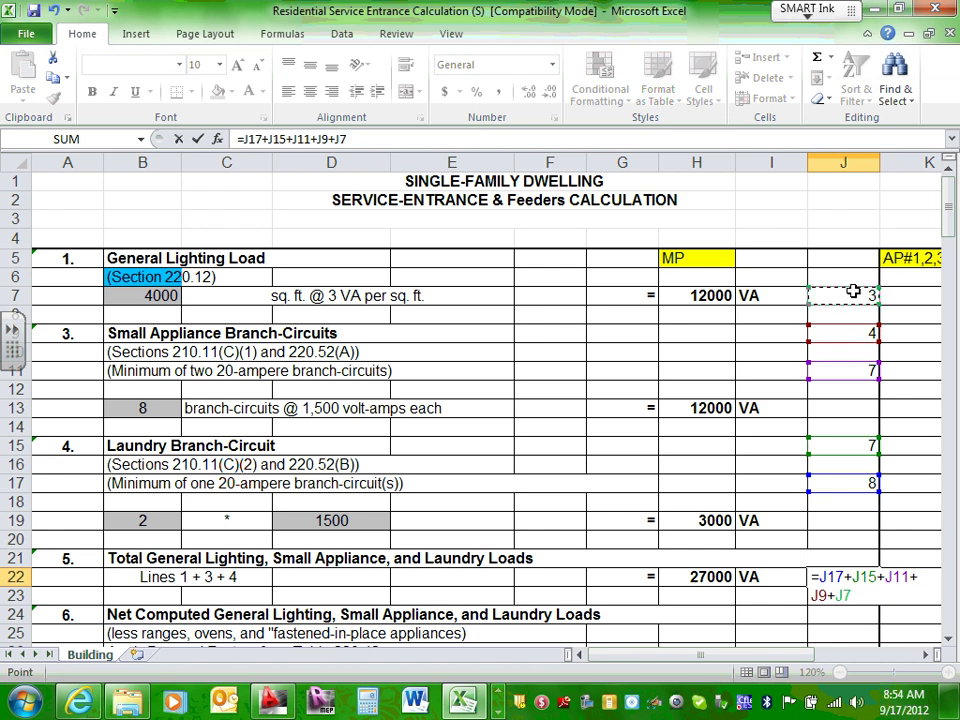
key("Return")
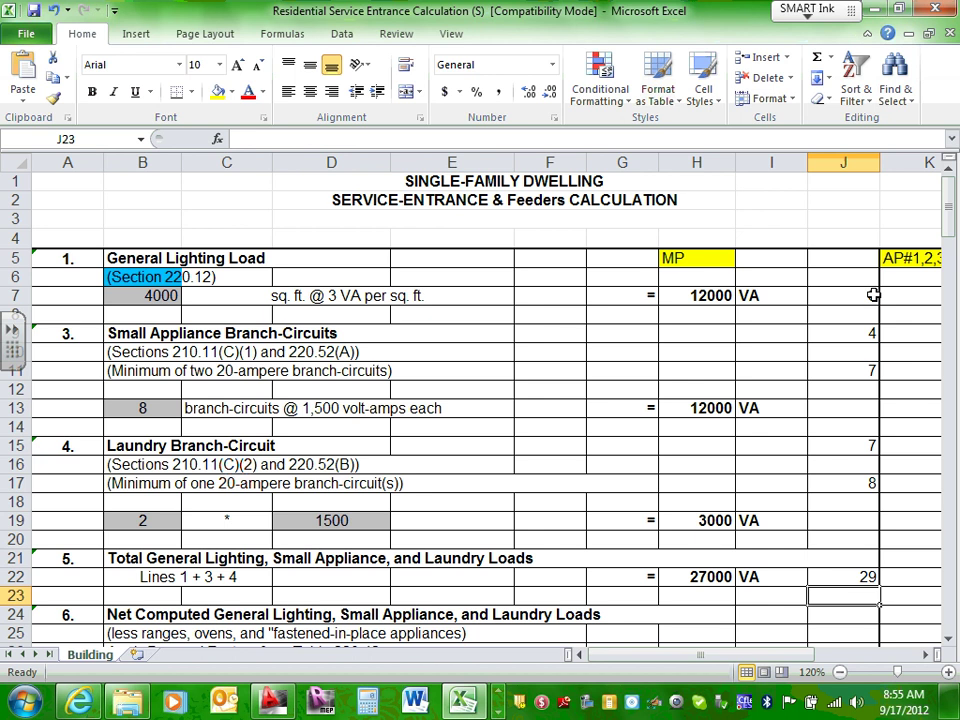
- Delete the sample values in J7:J19 and the addition formula in J22
left_click_drag(862, 293, 858, 563)
left_click(858, 563)
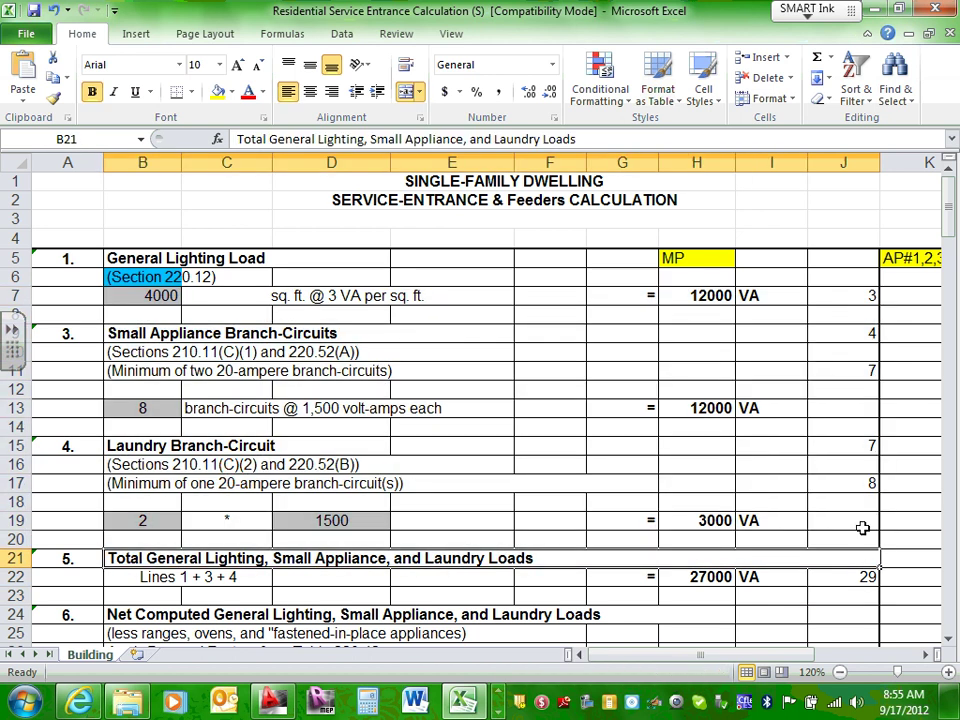
left_click_drag(866, 298, 855, 518)
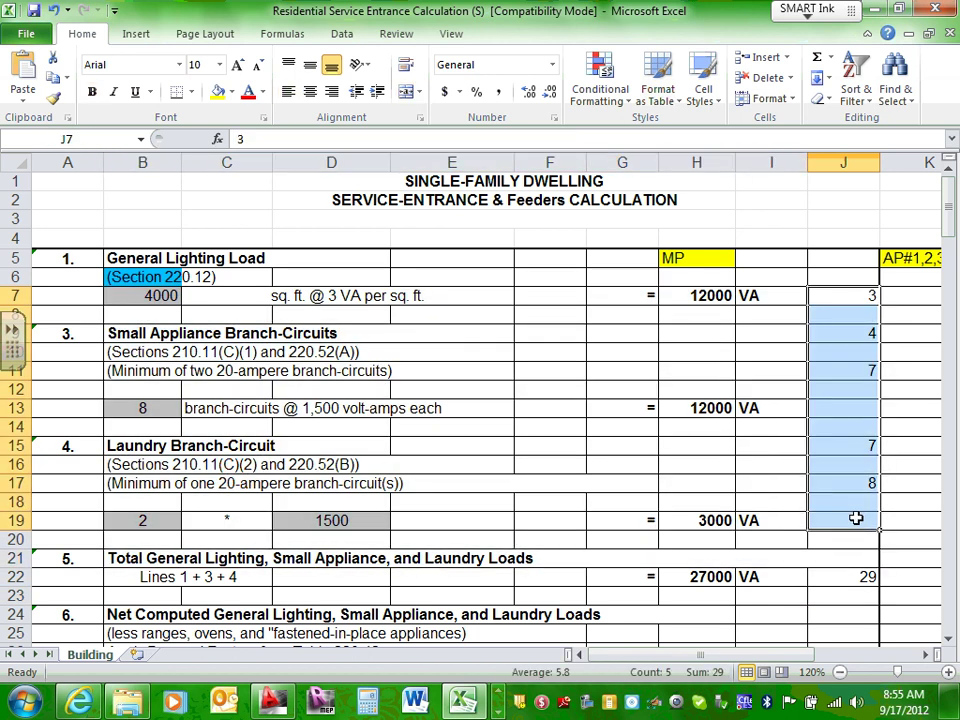
key("Delete")
left_click(866, 577)
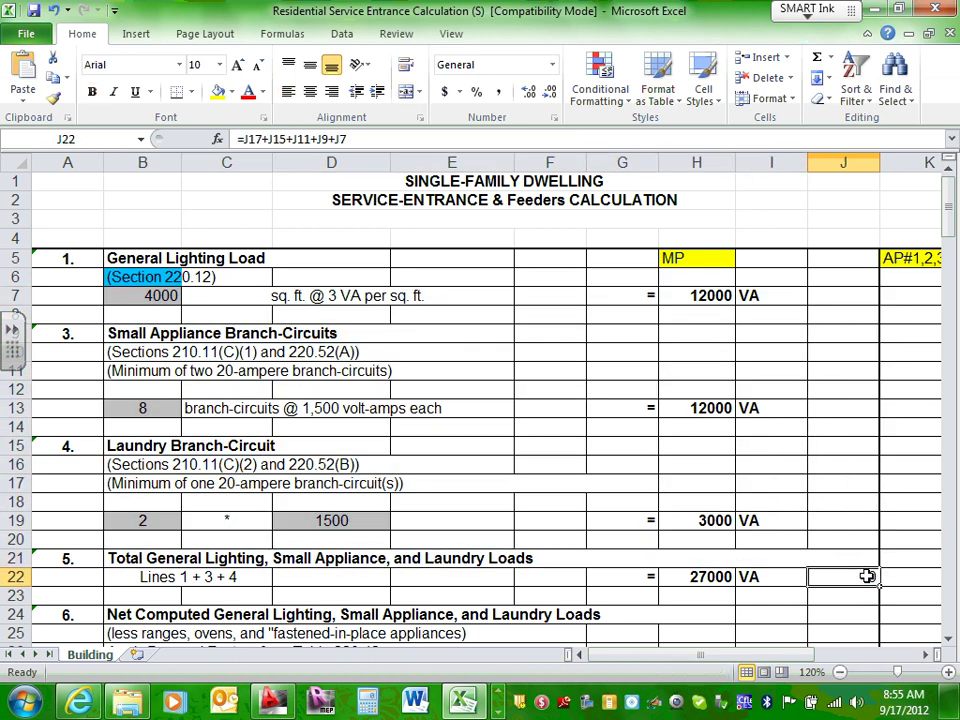
left_click(868, 521)
- Review the MP total formula in H22 and the Table 220.42 demand factor instruction in section 6
scroll(868, 521, "down", 2)
left_click(712, 462)
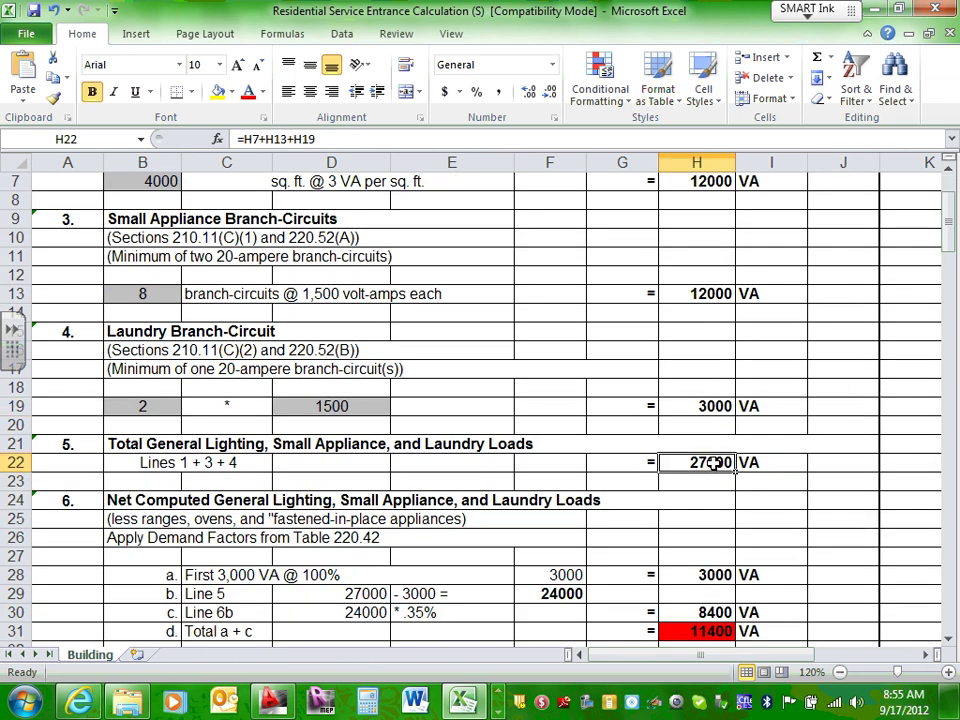
scroll(714, 461, "down", 2)
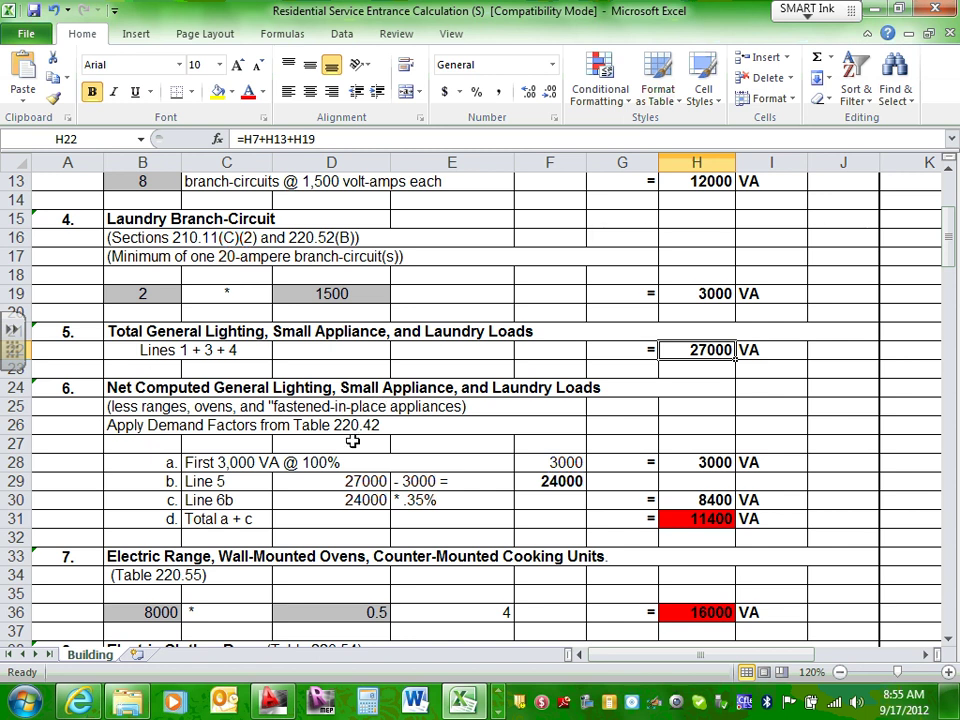
left_click(366, 424)
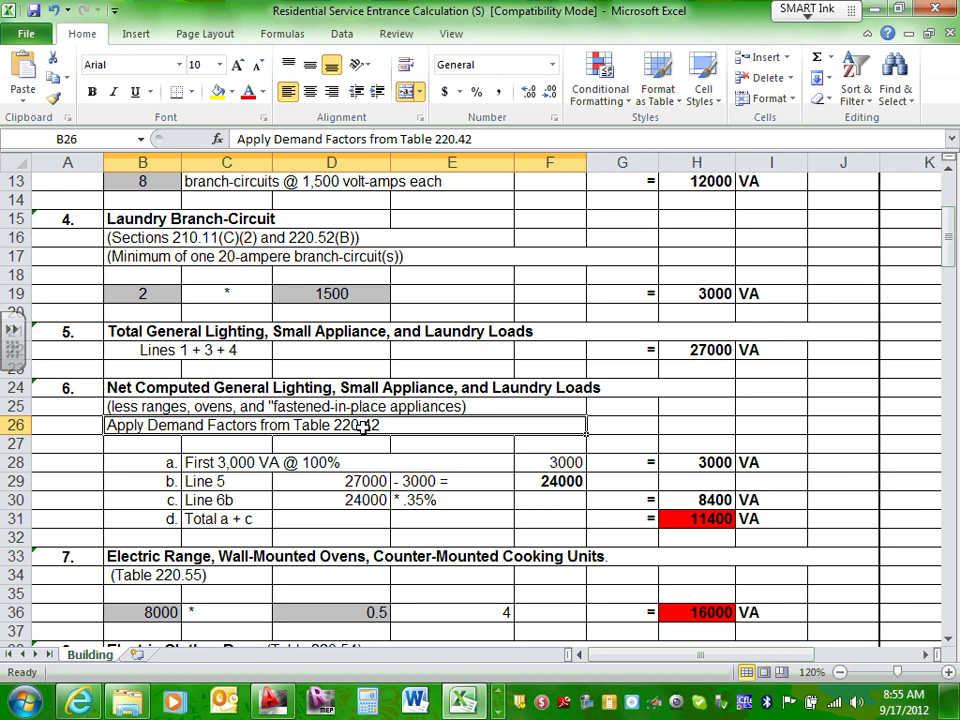
scroll(366, 424, "down", 2)
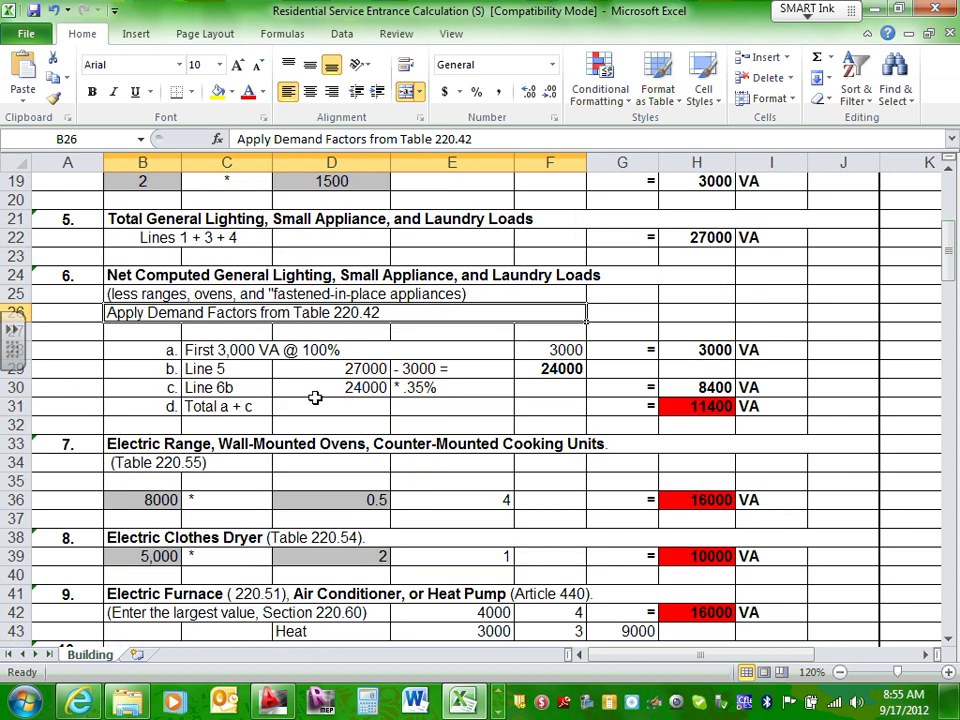
- Check the references behind the first 3,000 VA in F28 and H28 and the Line 5 load in D29
left_click(710, 348)
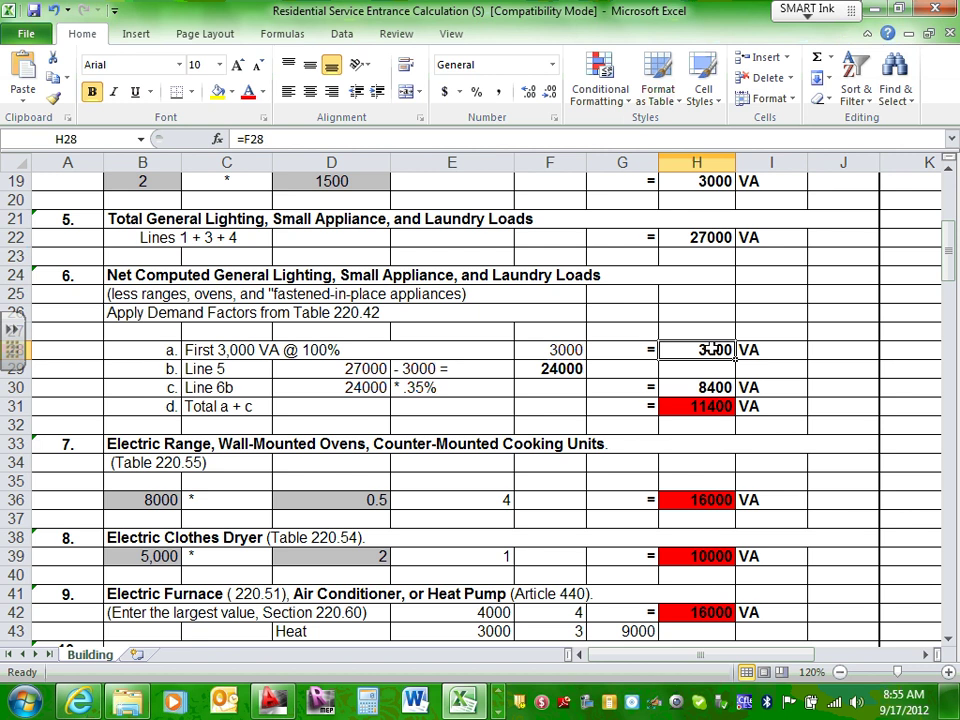
left_click(367, 369)
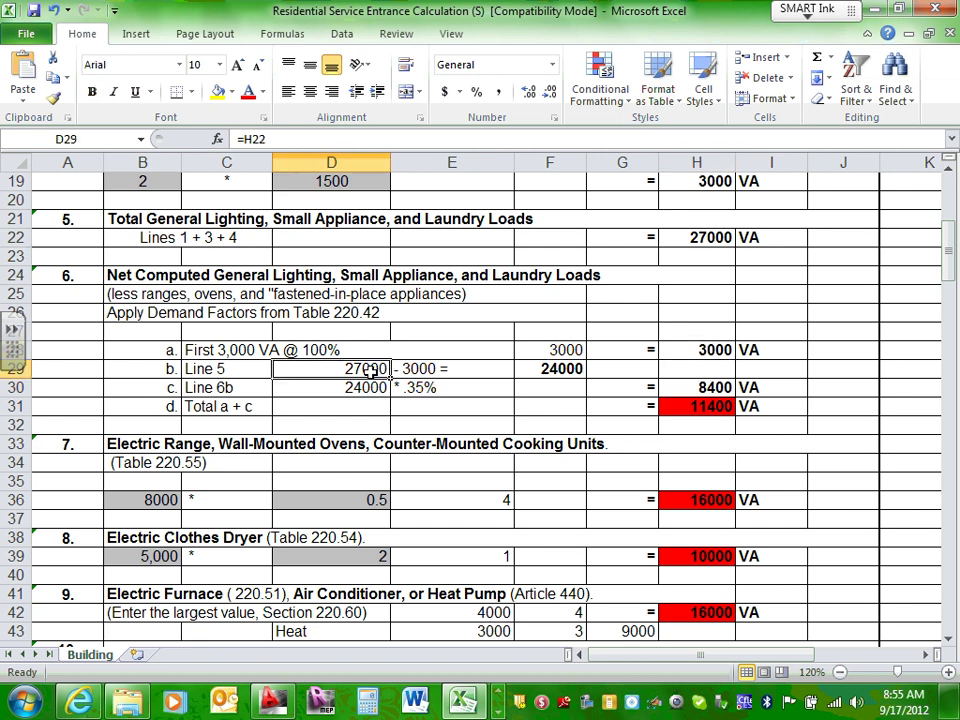
double_click(367, 369)
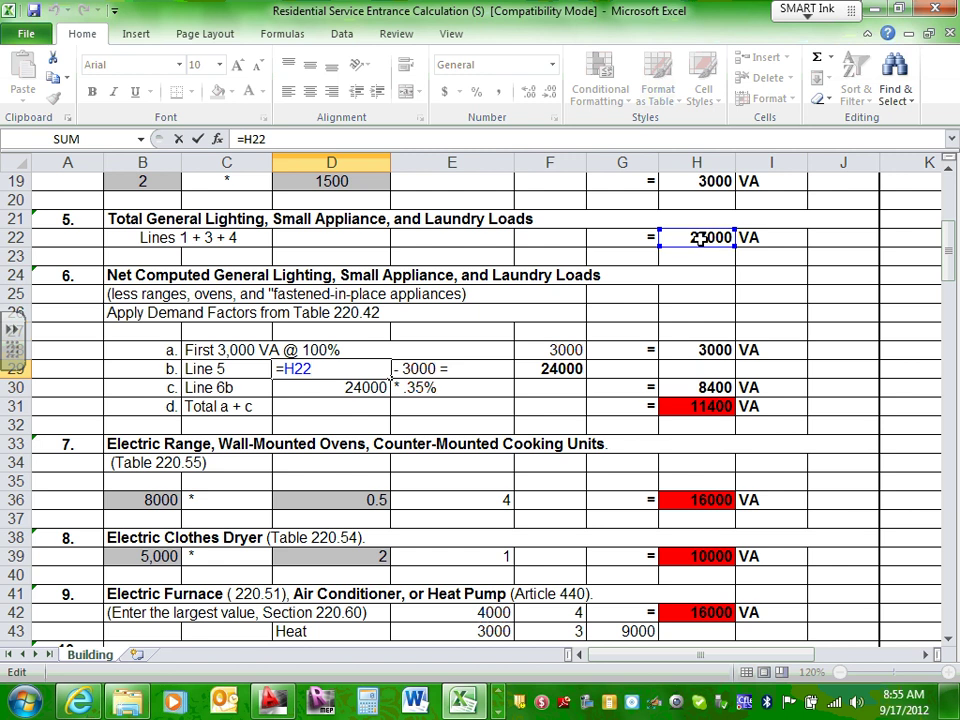
key("Return")
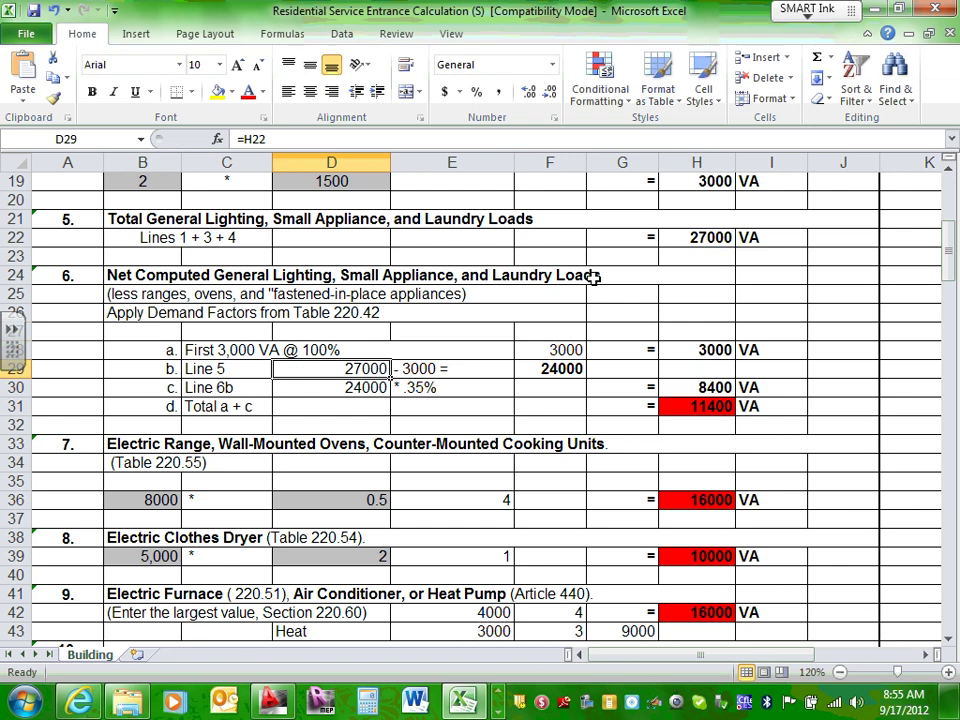
left_click(566, 350)
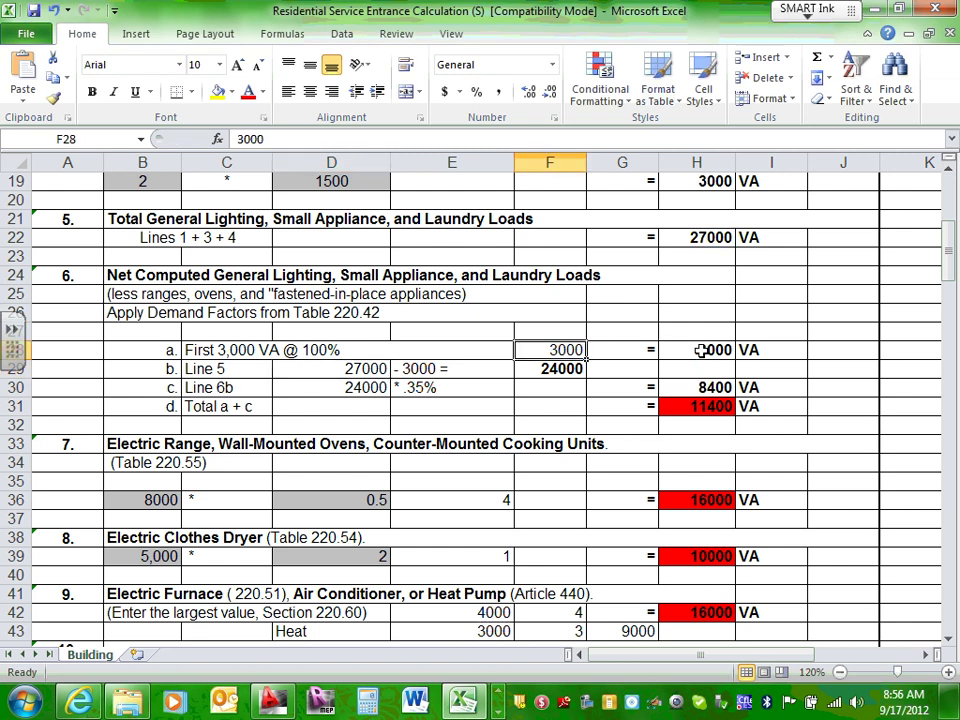
left_click(705, 349)
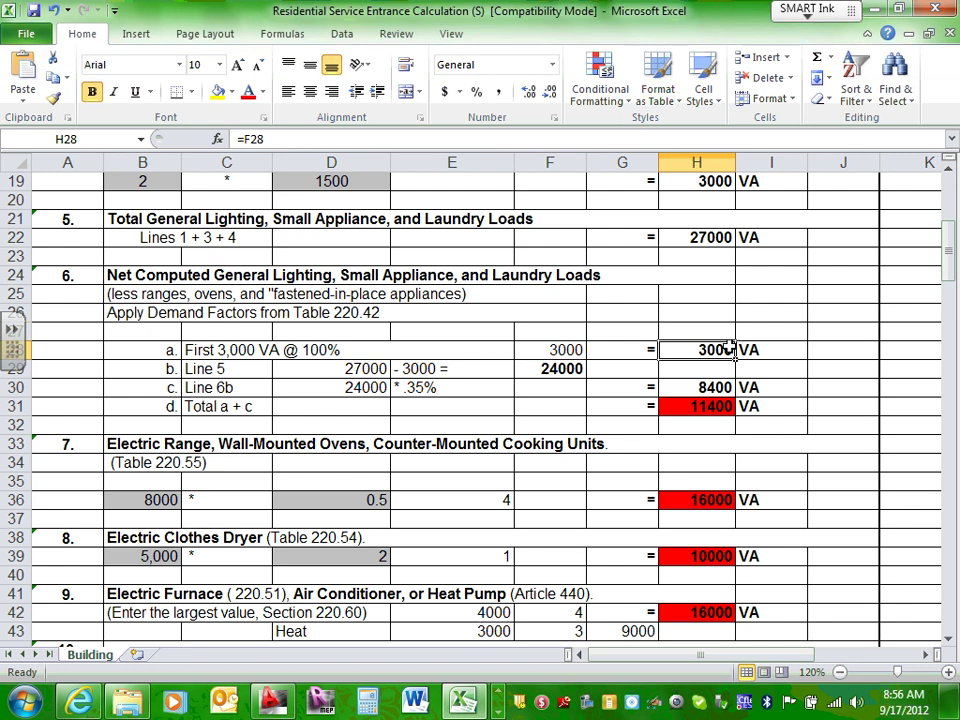
- Examine the formulas in F29, D30 and H30 that reduce Line 5 by 3000 and apply the 35% demand factor
left_click(363, 388)
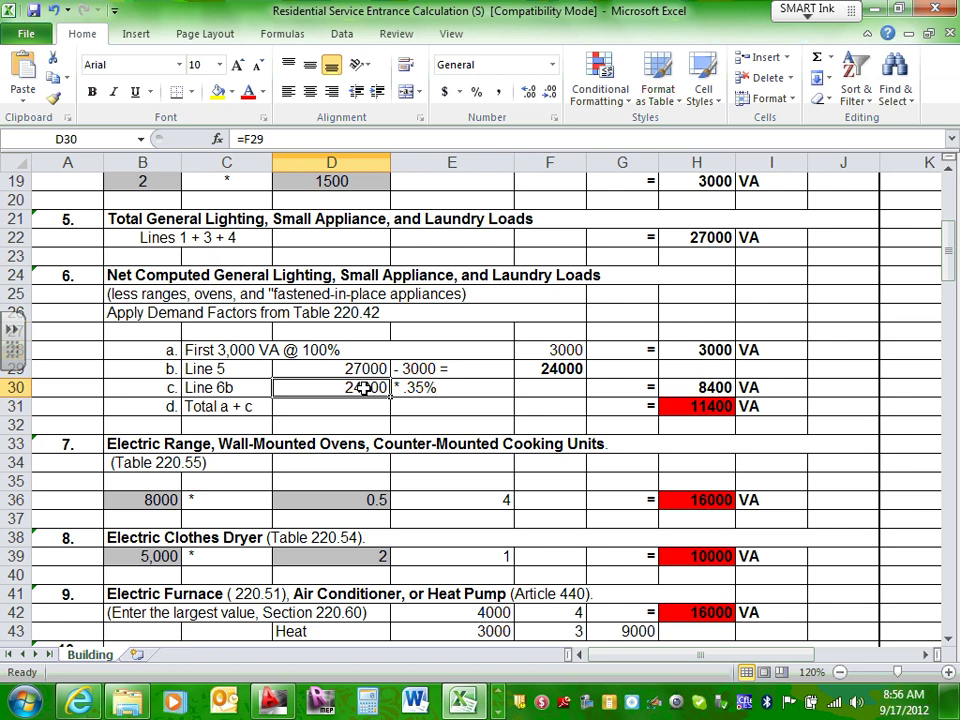
left_click(551, 367)
double_click(553, 368)
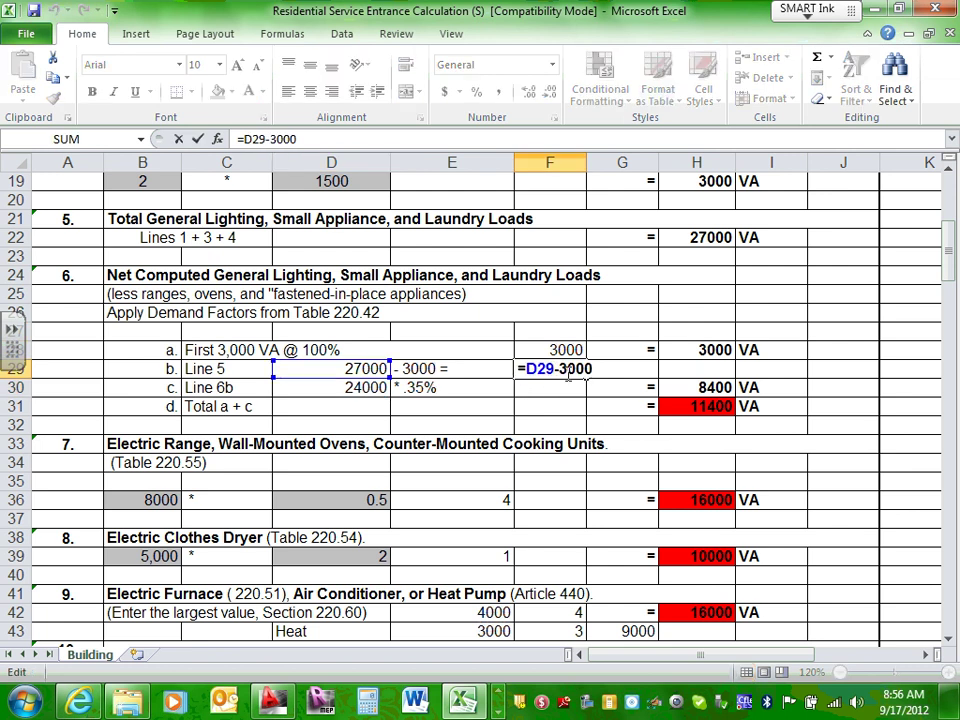
key("Escape")
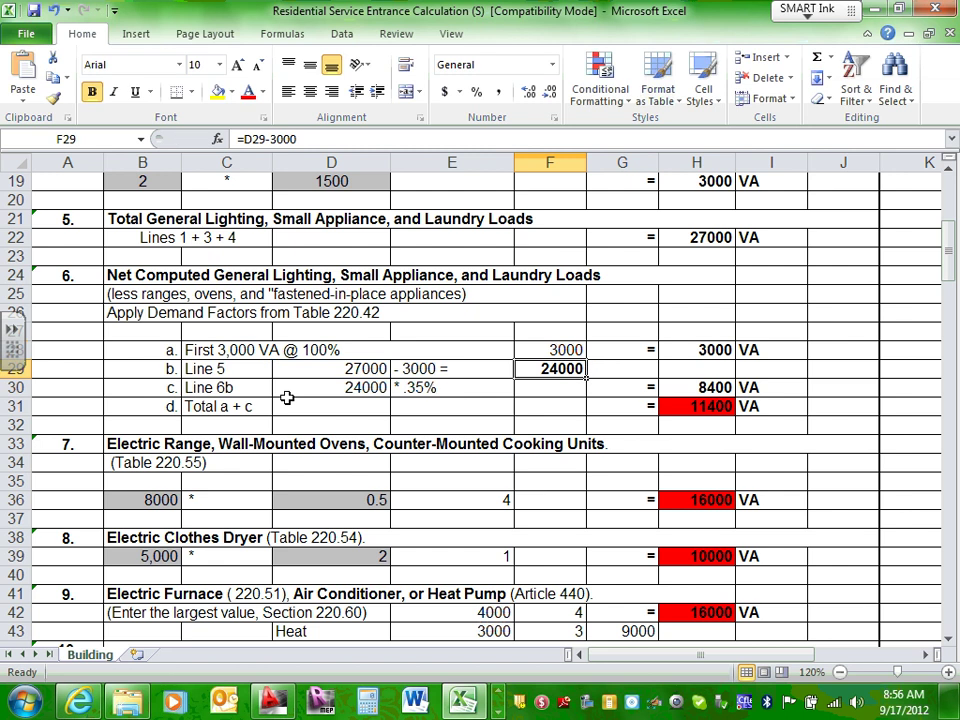
left_click(368, 387)
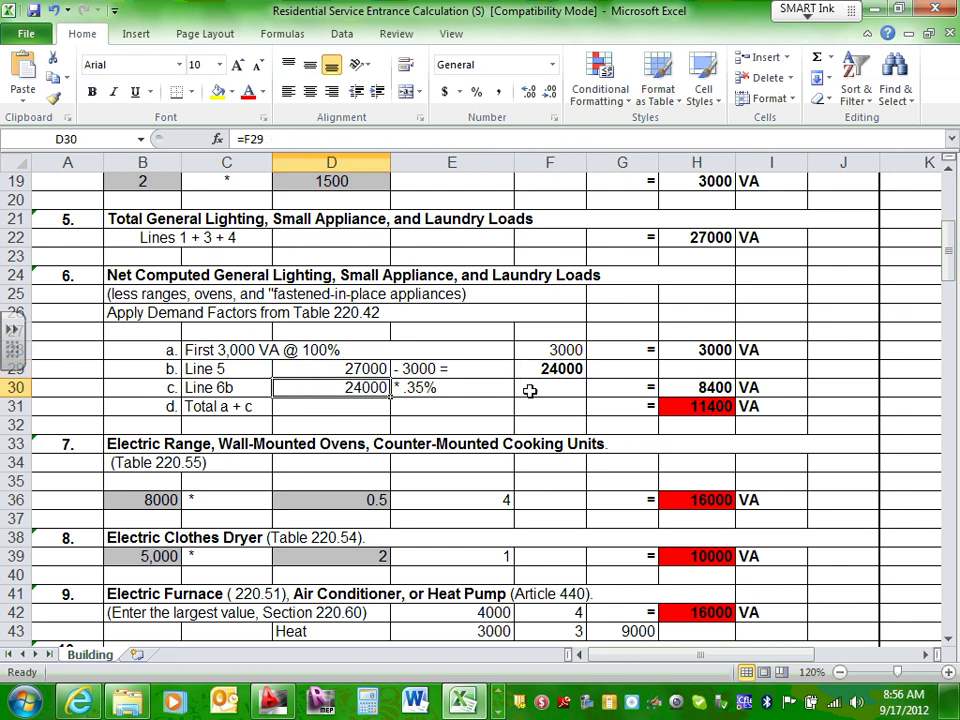
double_click(697, 388)
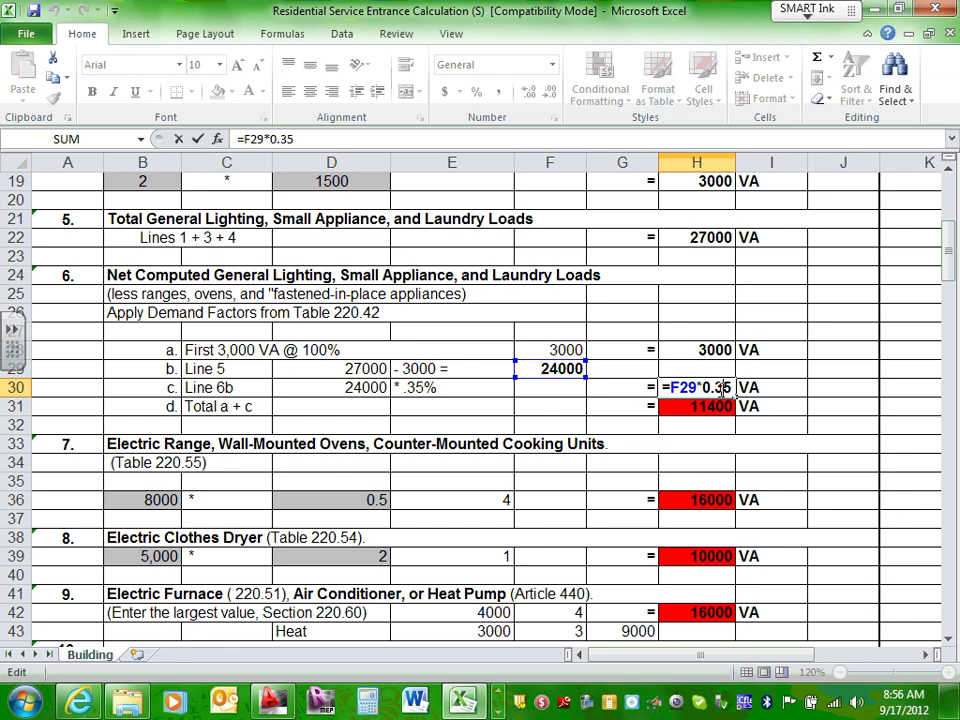
key("Escape")
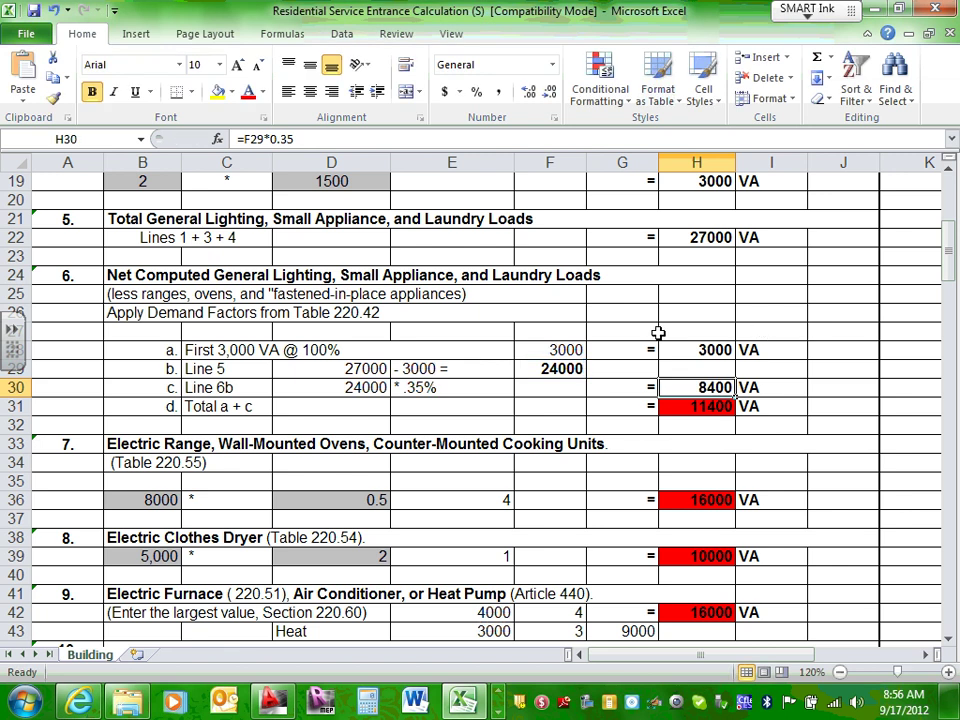
- Compare the 100% portion in H28 and the 35% portion in H30 with the MP total load in H22
left_click(668, 349)
left_click(708, 383)
left_click(714, 350)
left_click(710, 386)
left_click(712, 347)
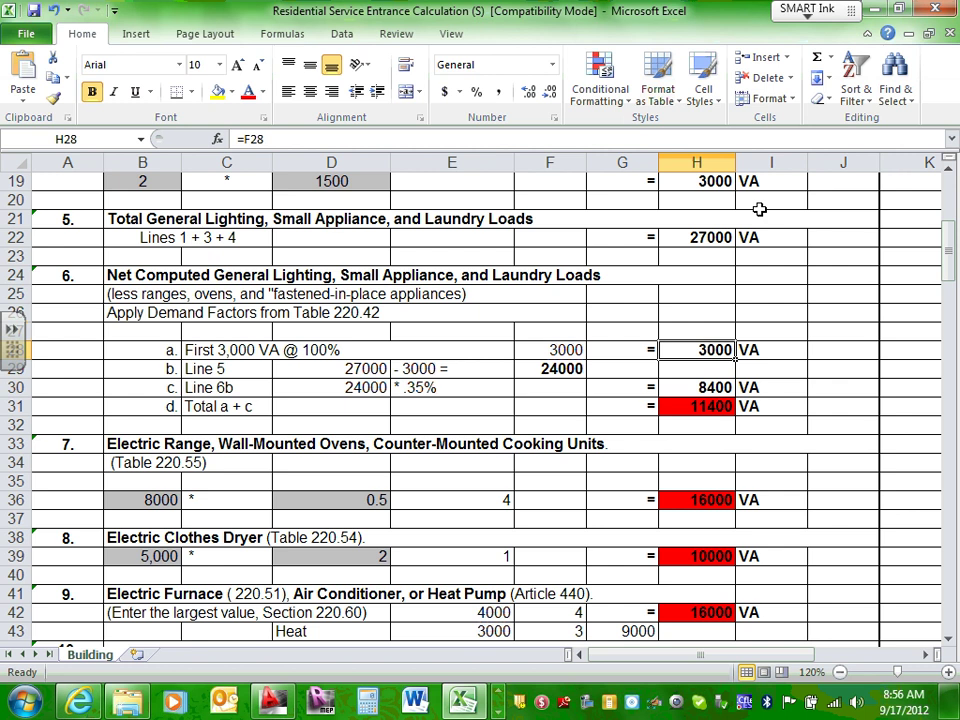
left_click(708, 238)
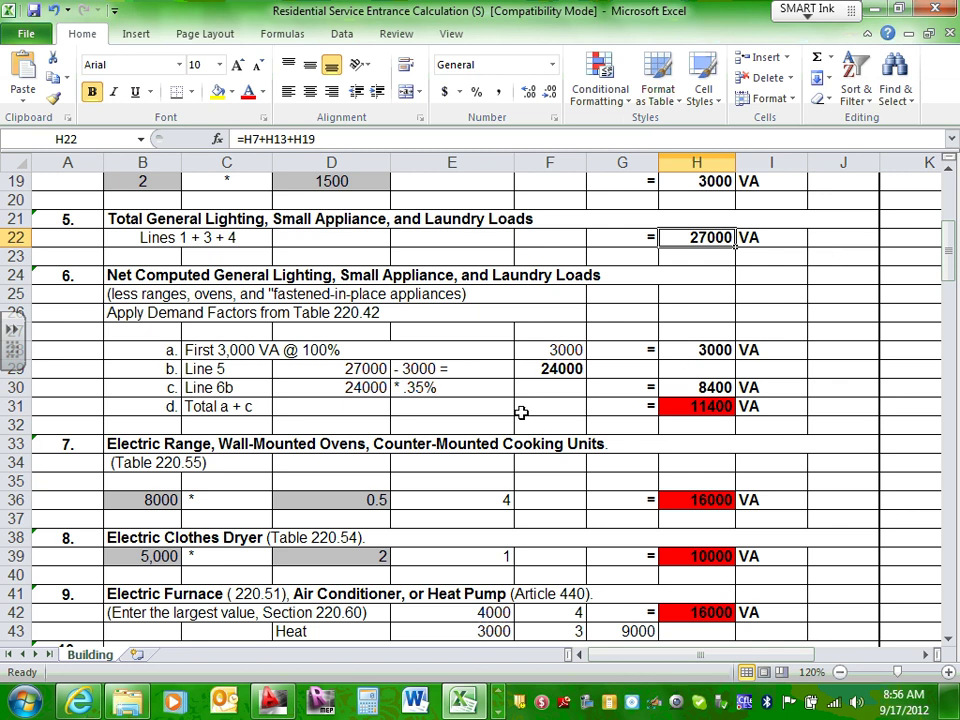
- Examine the MP net computed load formula in H31 and the matching AP and HP panel columns
scroll(604, 403, "down", 2)
scroll(690, 310, "up", 4)
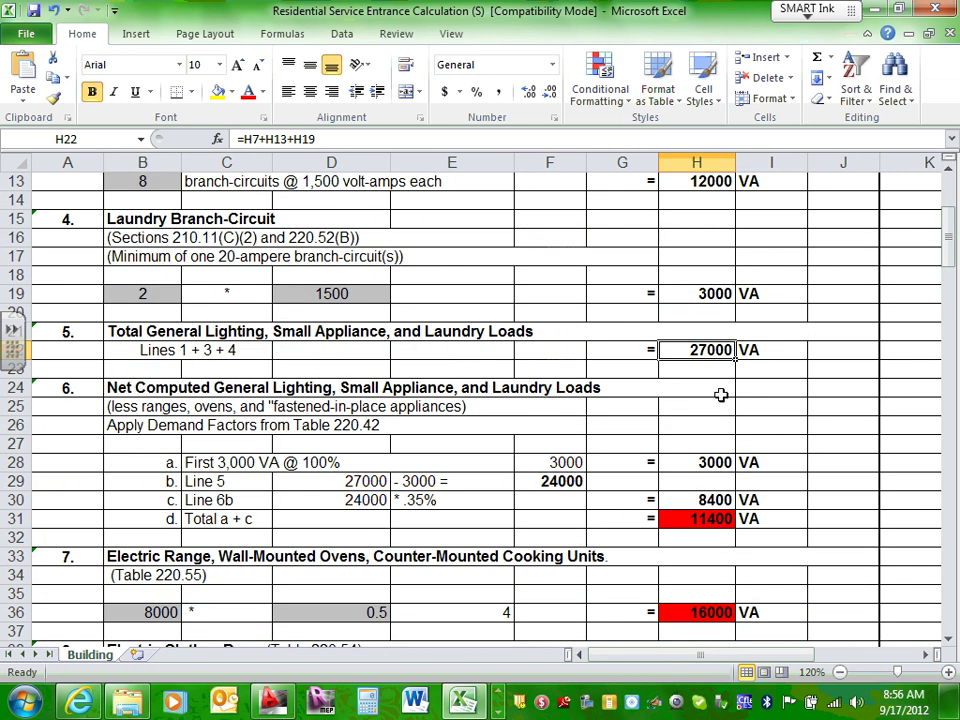
left_click(705, 516)
scroll(706, 511, "down", 2)
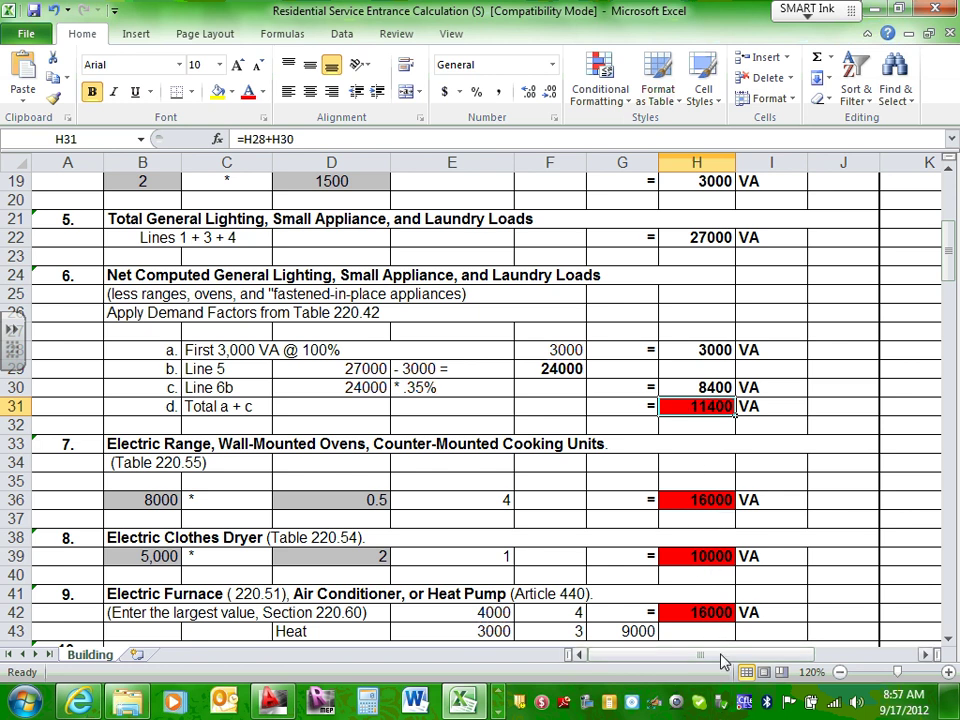
left_click_drag(724, 656, 808, 656)
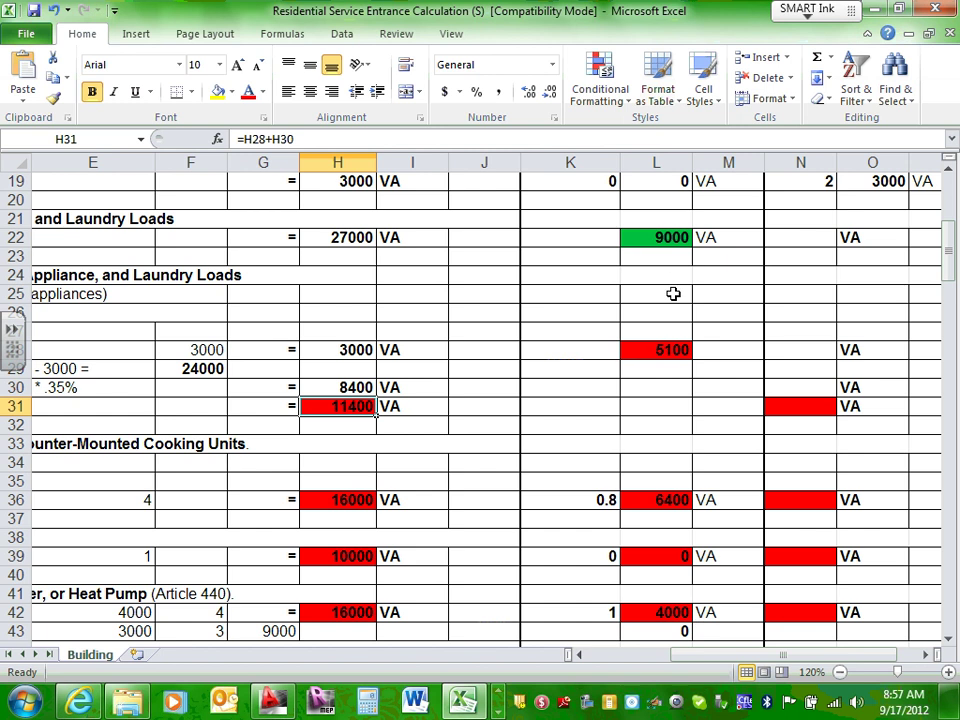
- Examine the AP panel's demand-factor formula in L28 and the AP loads listed above it
double_click(668, 349)
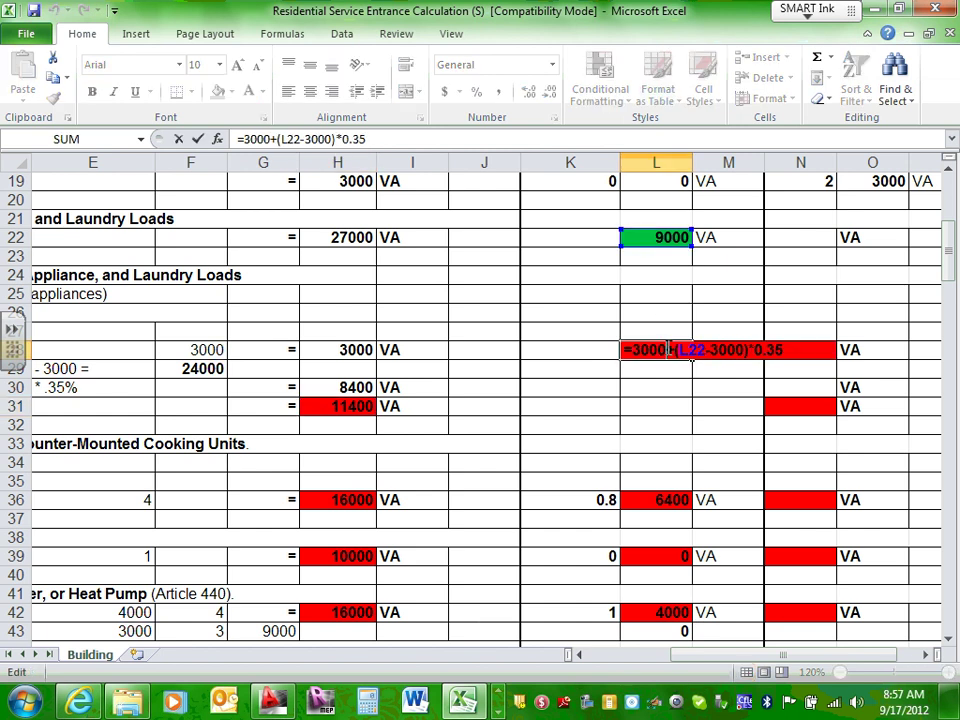
key("Escape")
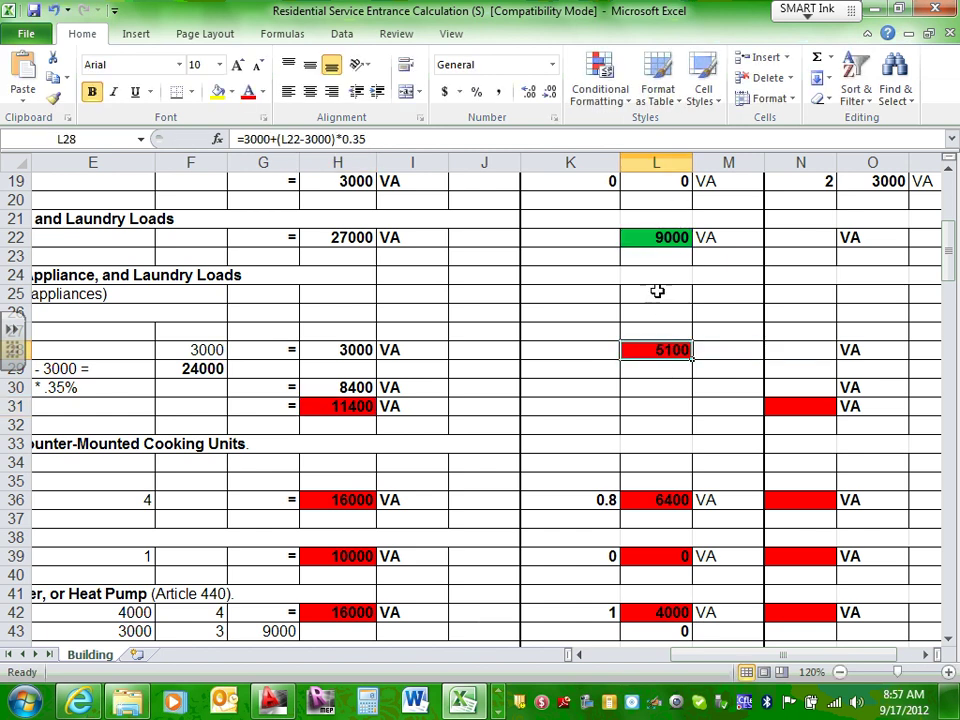
scroll(658, 288, "up", 4)
scroll(658, 288, "up", 2)
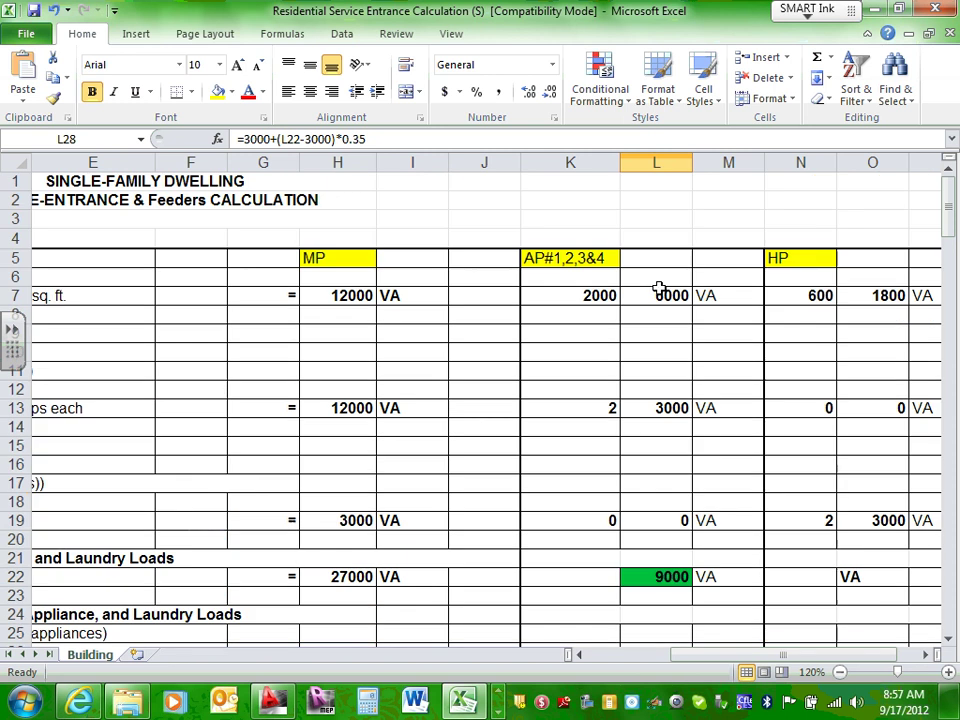
scroll(658, 288, "down", 5)
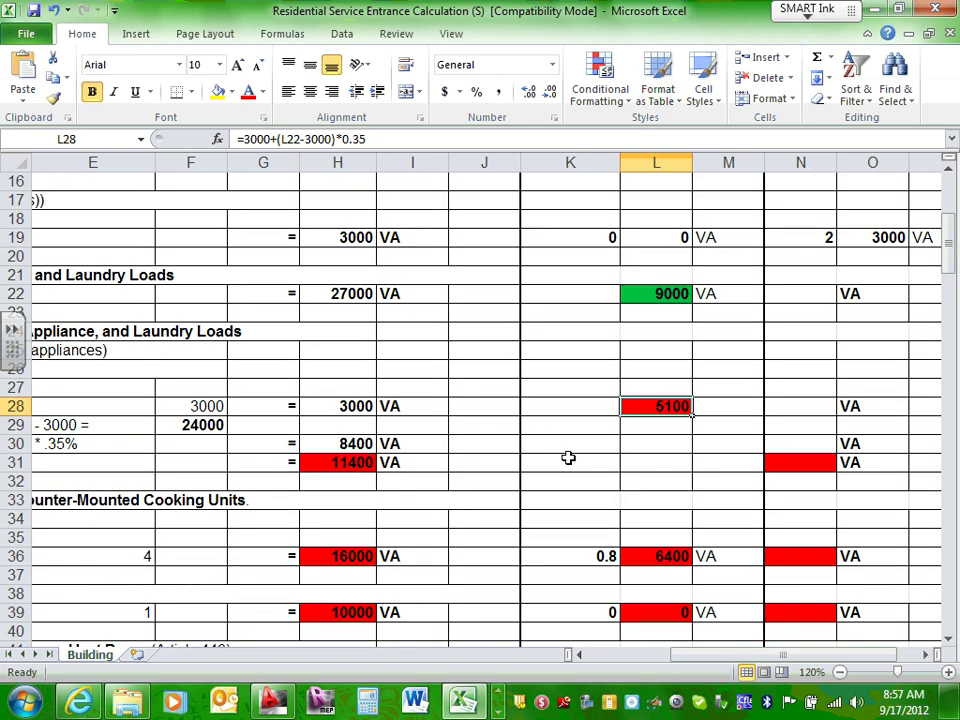
- Review the electric range section's rating, demand factor and quantity in B36, D36 and E36, and the load formula in H36
left_click_drag(699, 655, 630, 656)
scroll(542, 422, "down", 3)
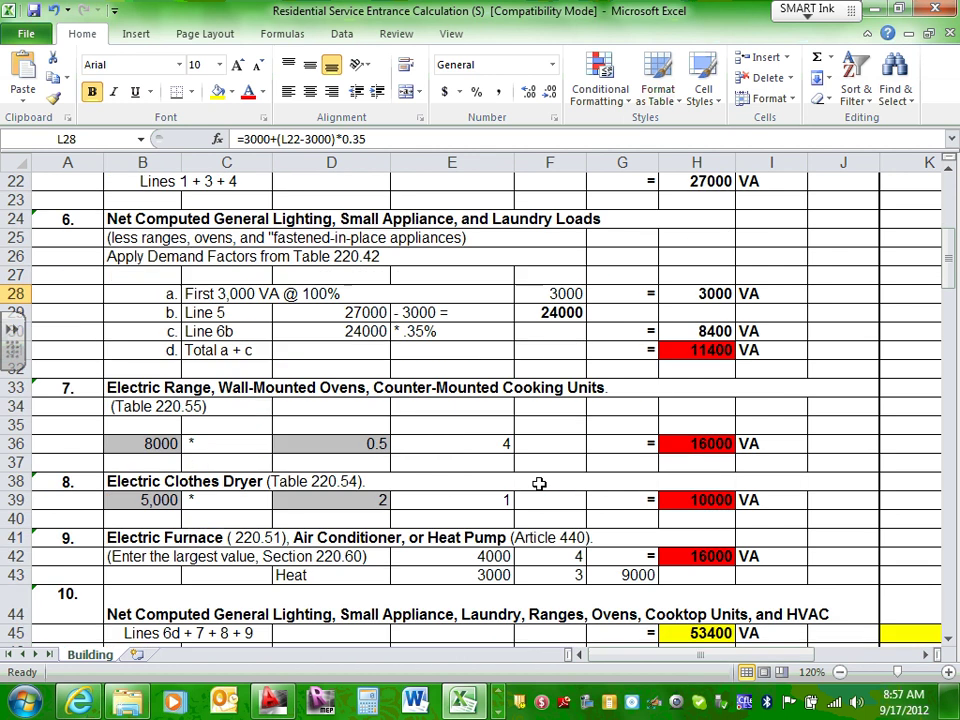
scroll(399, 450, "up", 2)
scroll(271, 424, "down", 1)
scroll(150, 396, "down", 1)
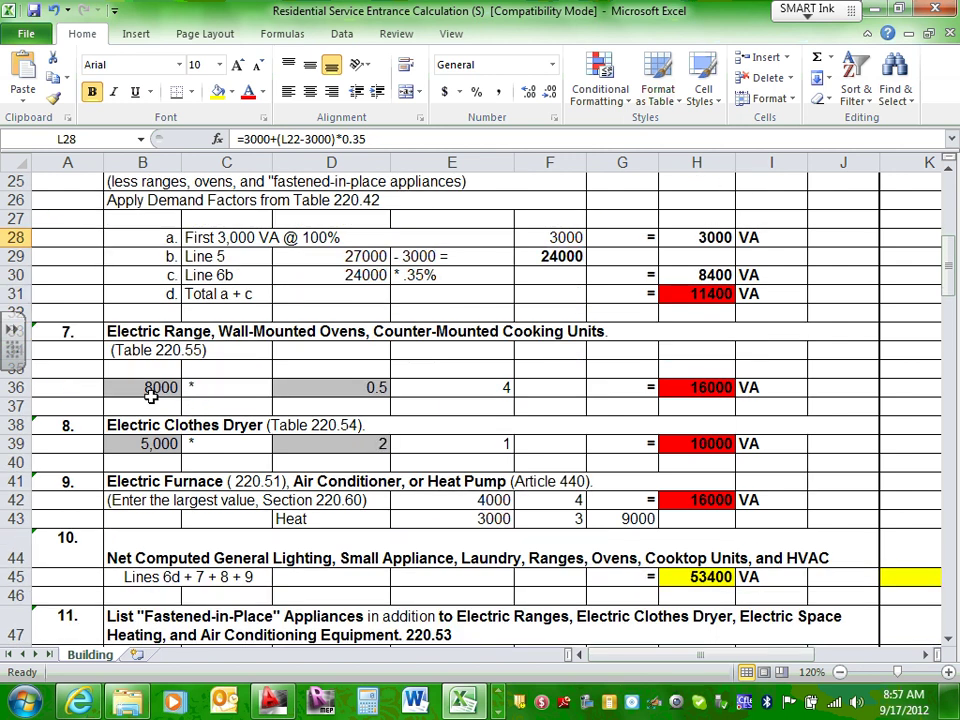
left_click(160, 385)
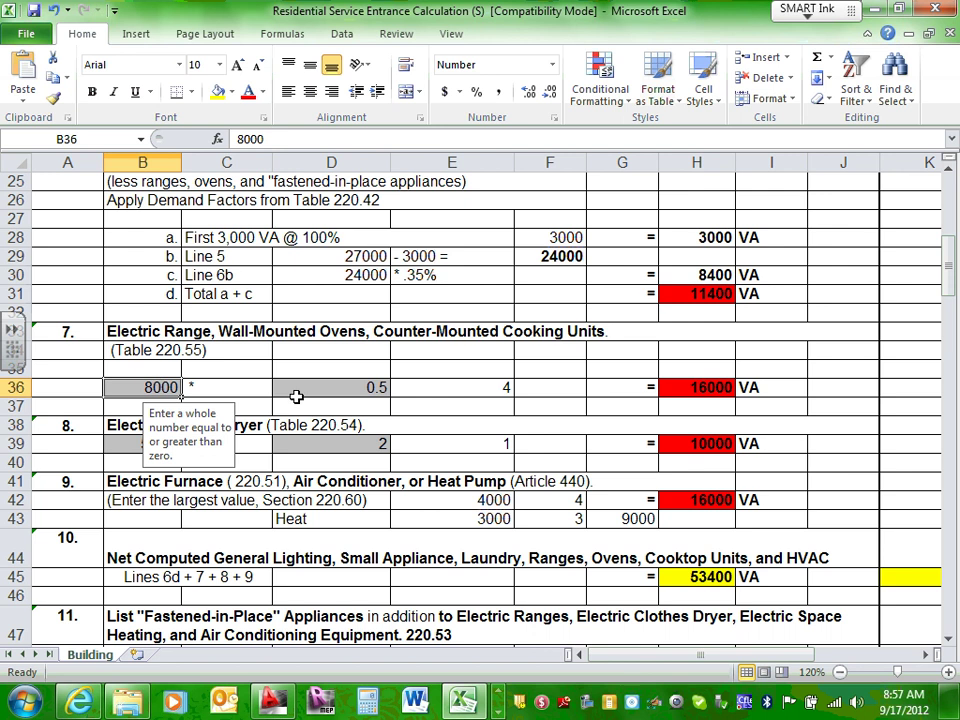
left_click(375, 388)
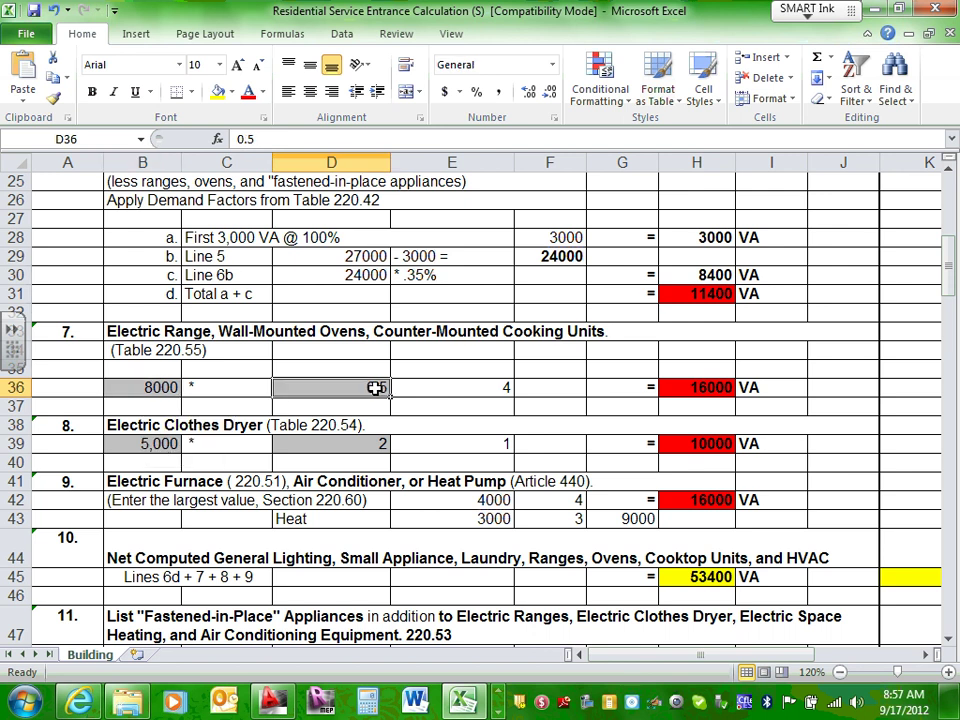
left_click(500, 386)
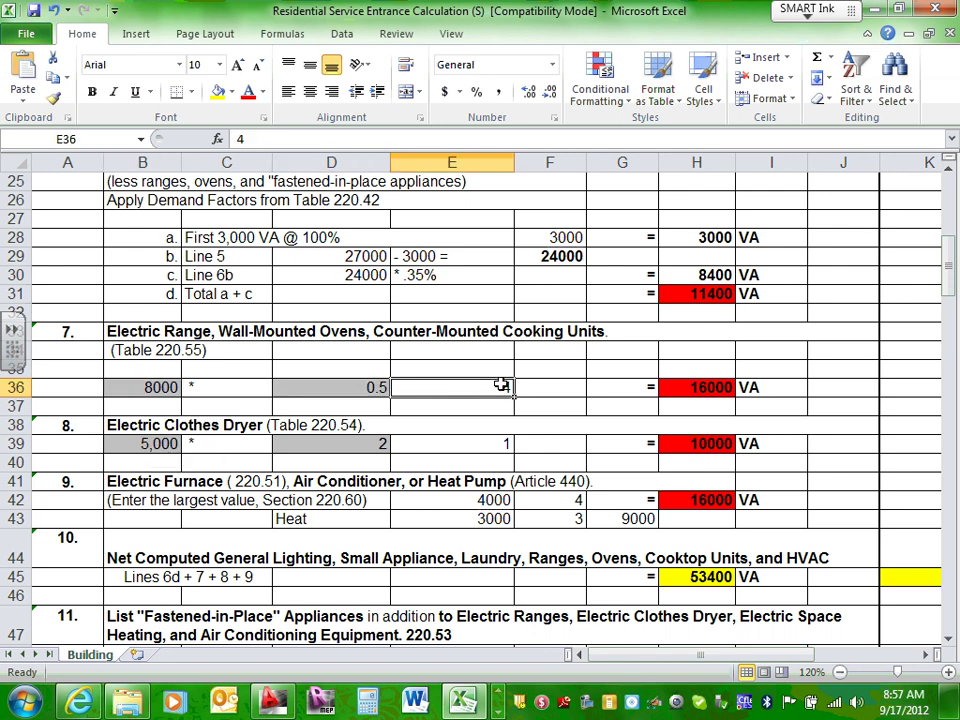
left_click(366, 386)
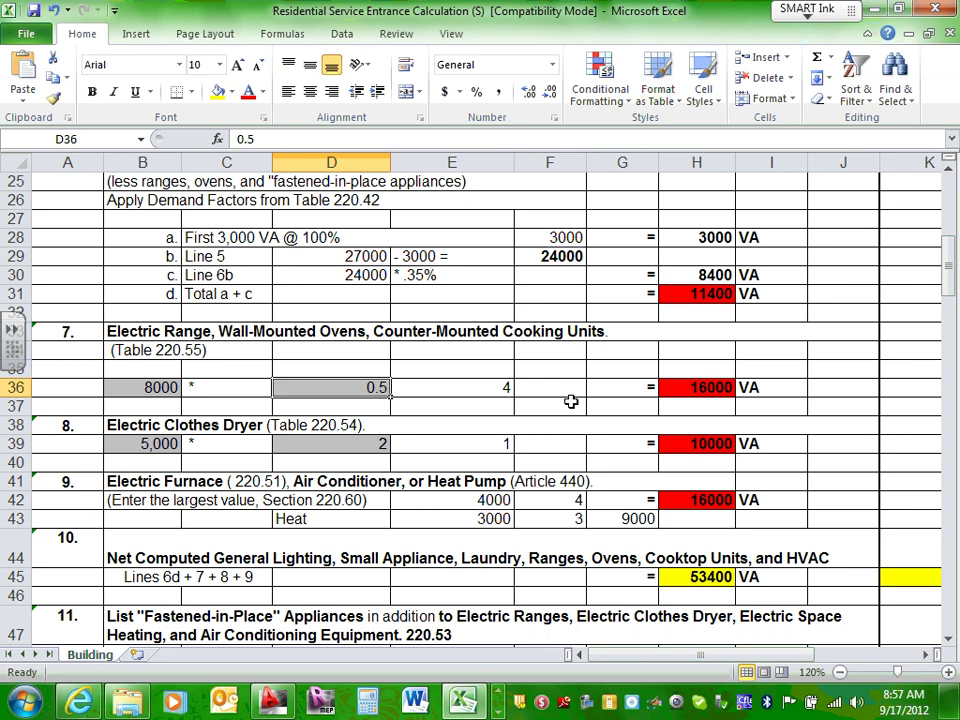
left_click(688, 388)
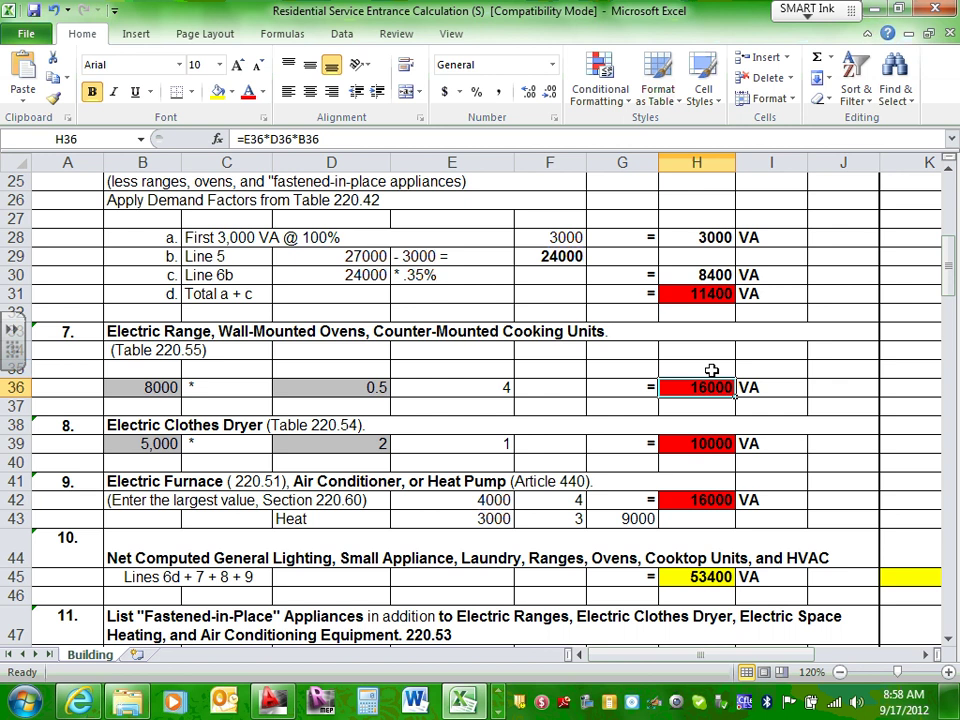
- Review the electric clothes dryer entries in D39 and E39, the Table 220.54 heading and the load formula in H39
scroll(711, 370, "down", 2)
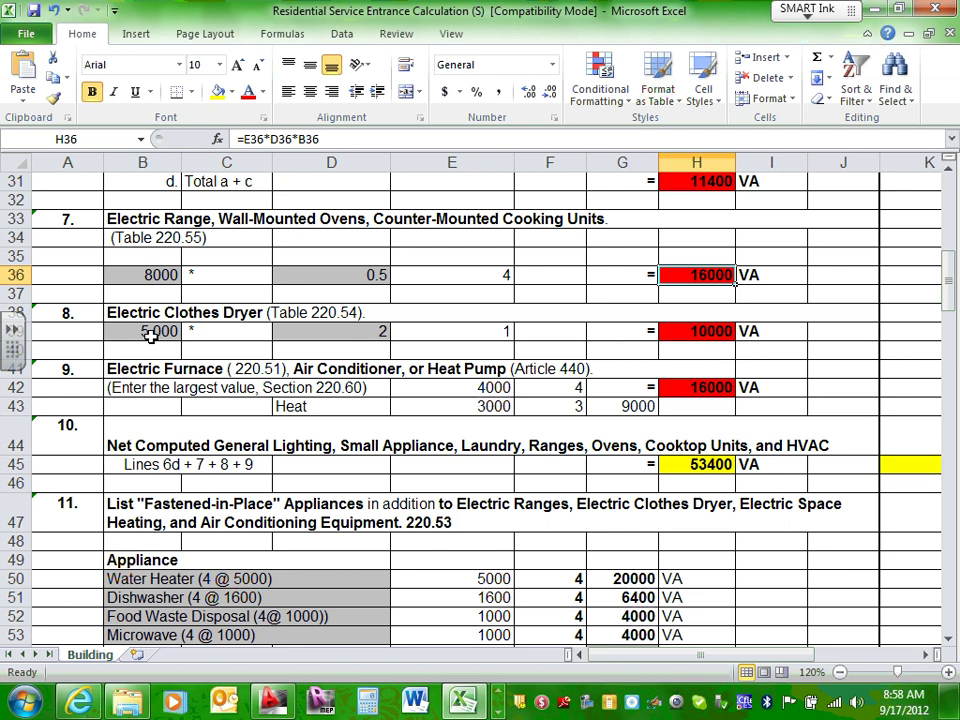
left_click(368, 330)
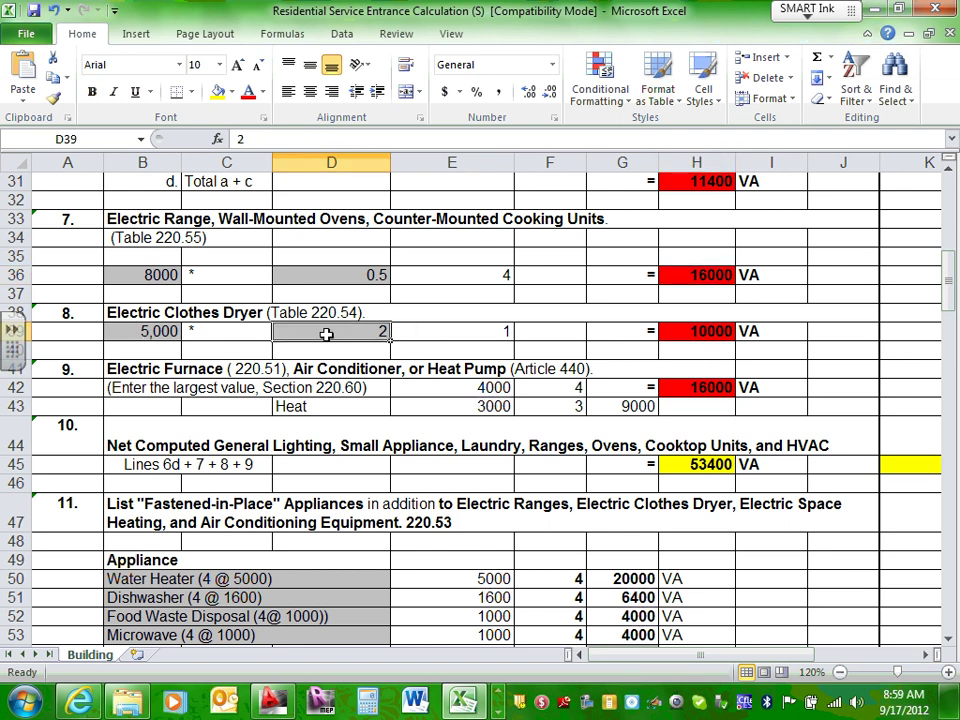
double_click(493, 330)
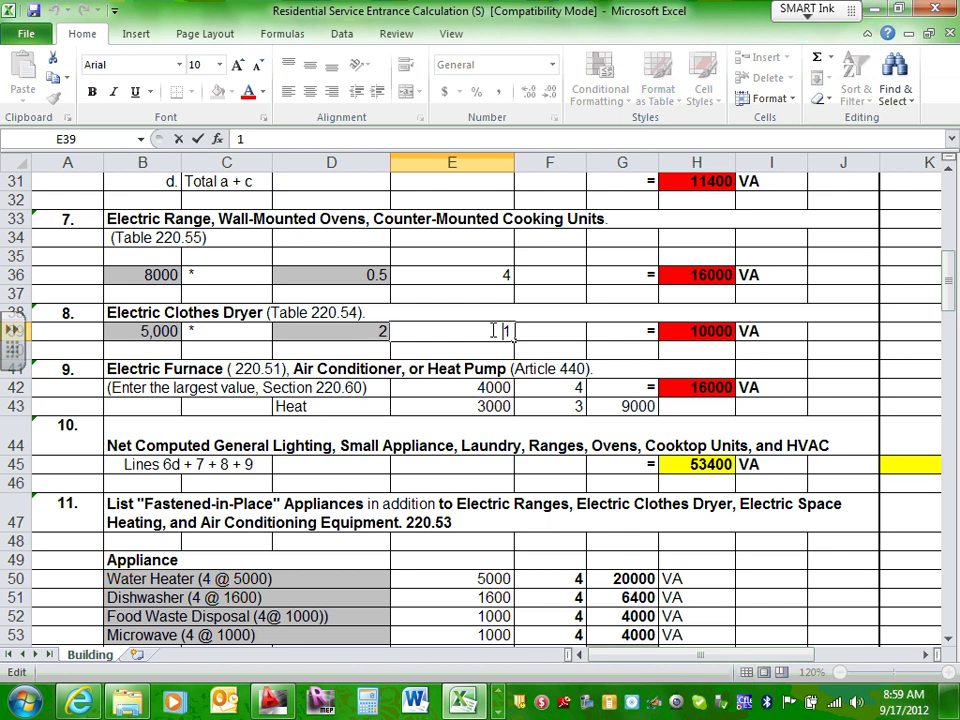
left_click(697, 331)
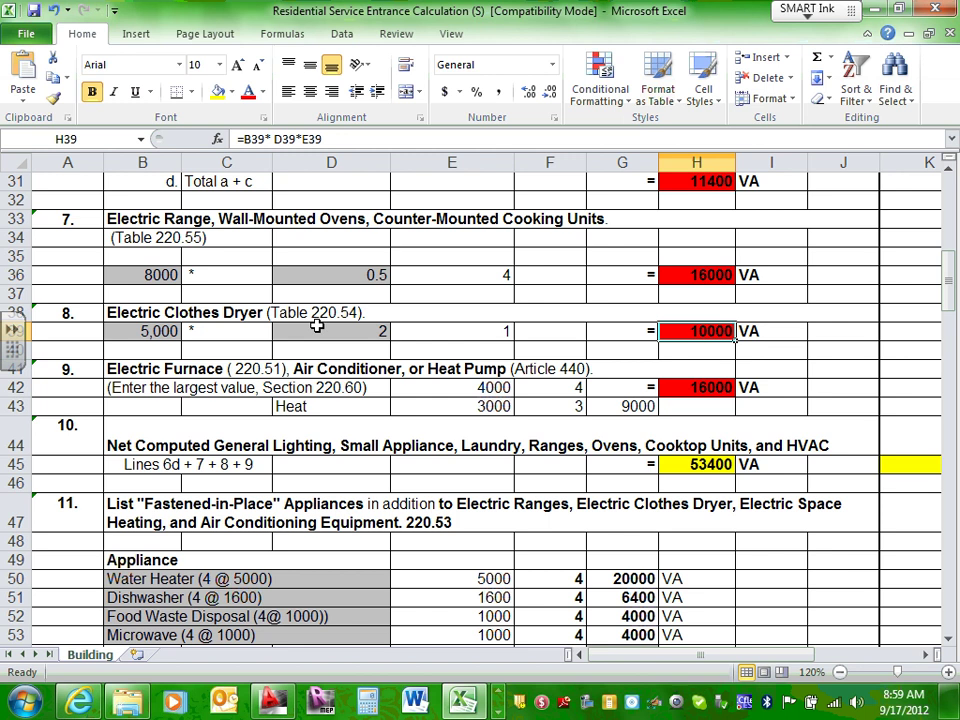
left_click(316, 317)
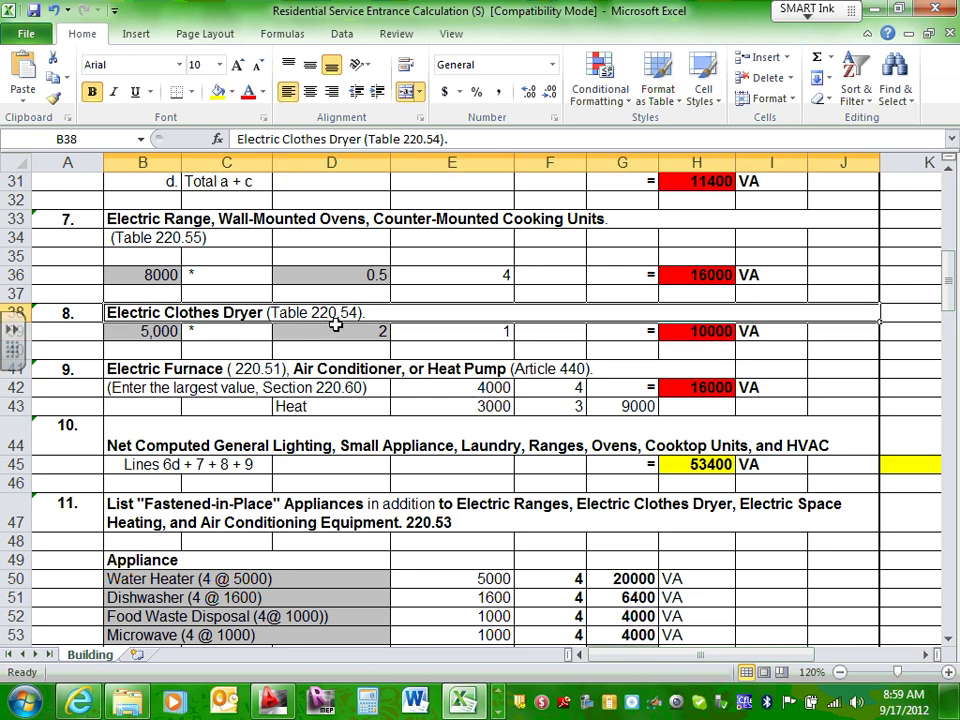
left_click(509, 331)
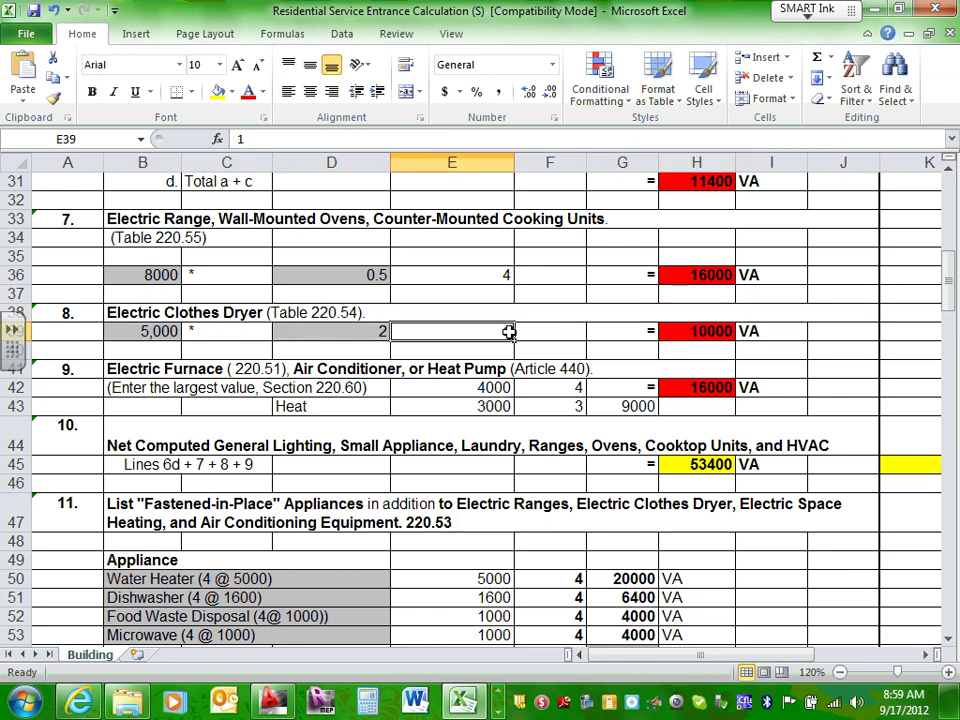
left_click(702, 330)
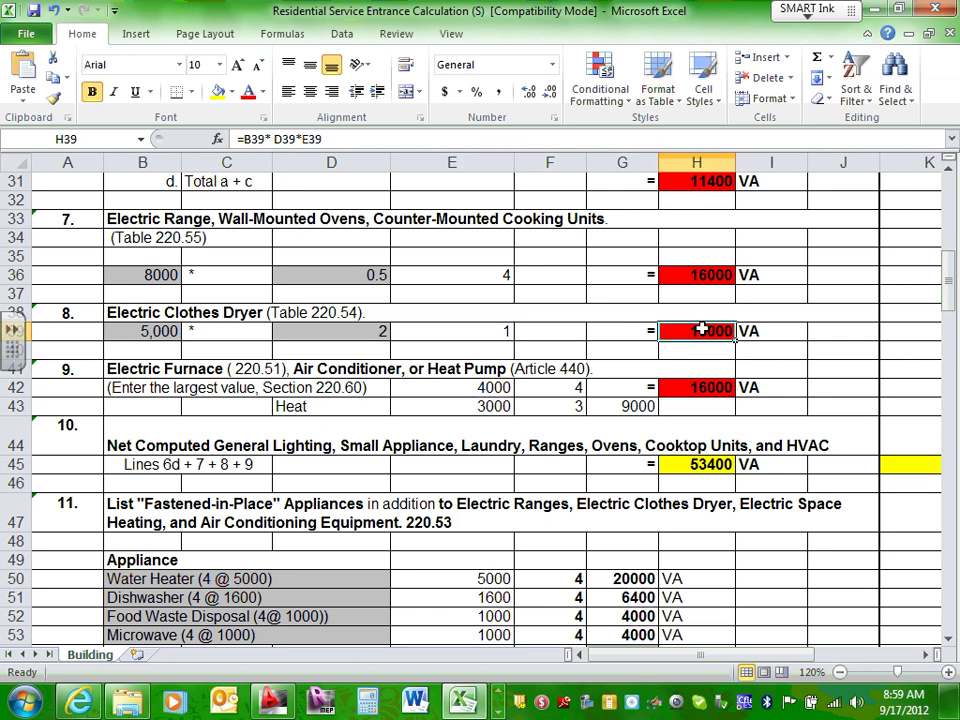
- Check the air conditioner load per unit in E42, the quantity in F42 and the formula in H42 under the Article 440 heading
scroll(702, 330, "down", 2)
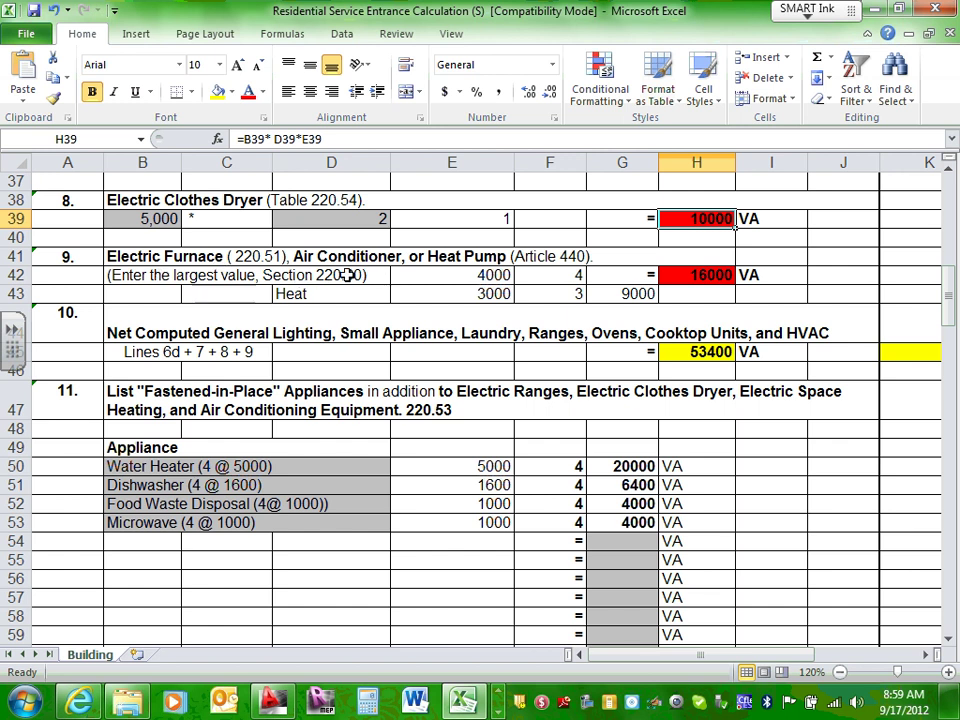
left_click(497, 275)
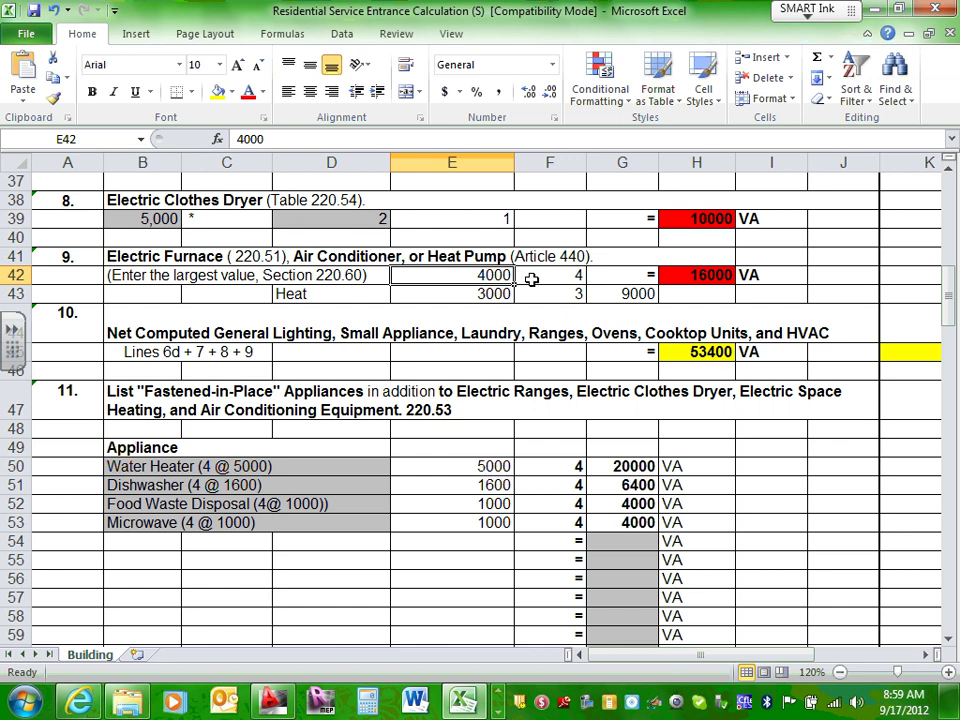
left_click(571, 275)
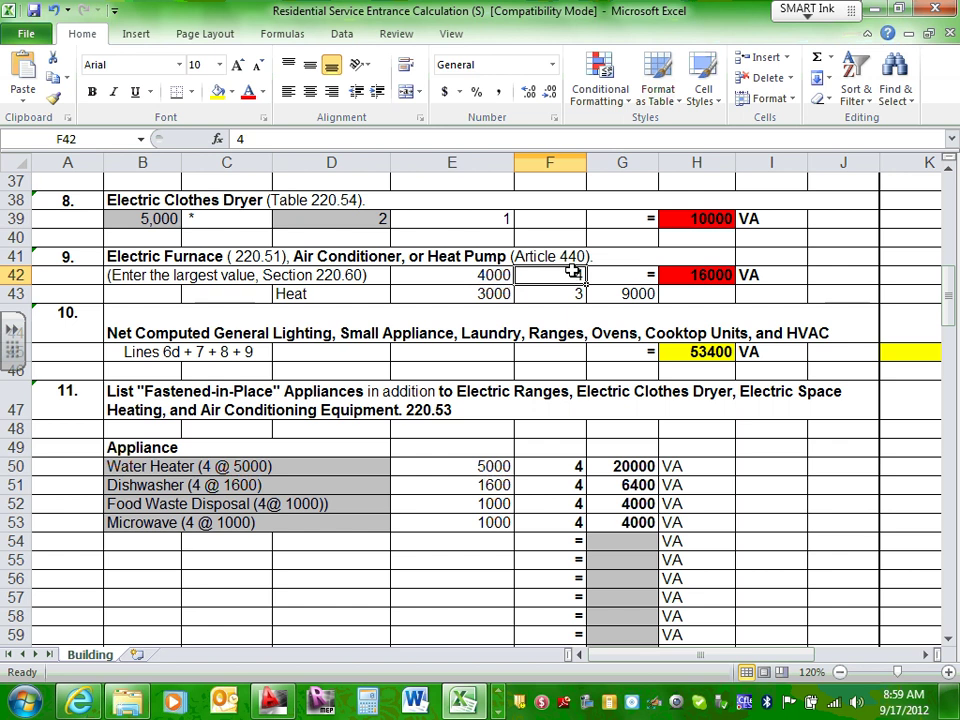
left_click(557, 256)
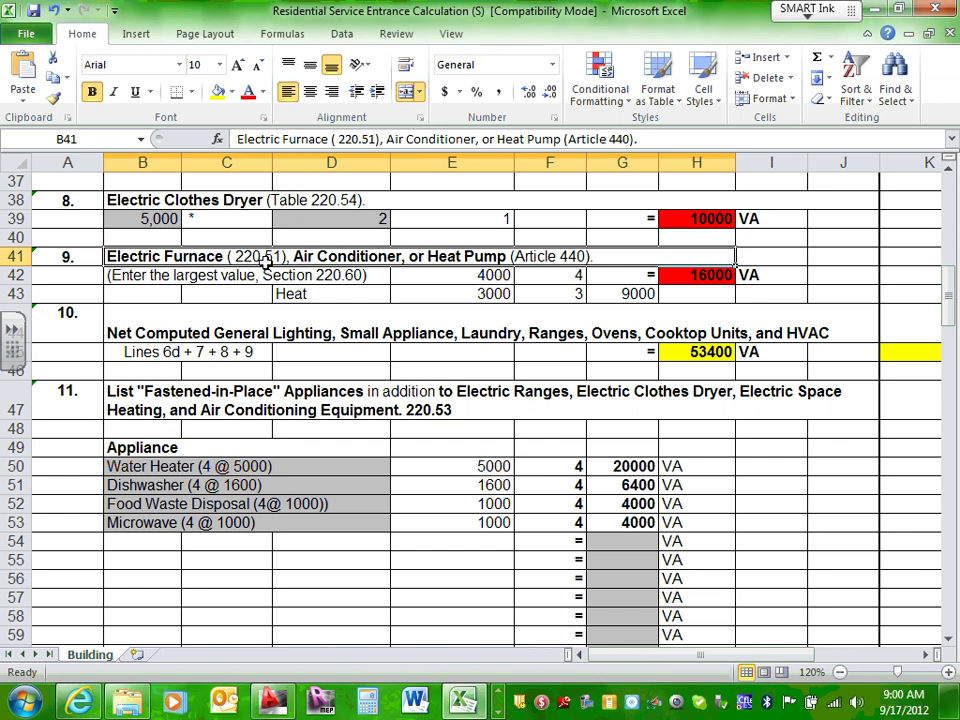
double_click(488, 275)
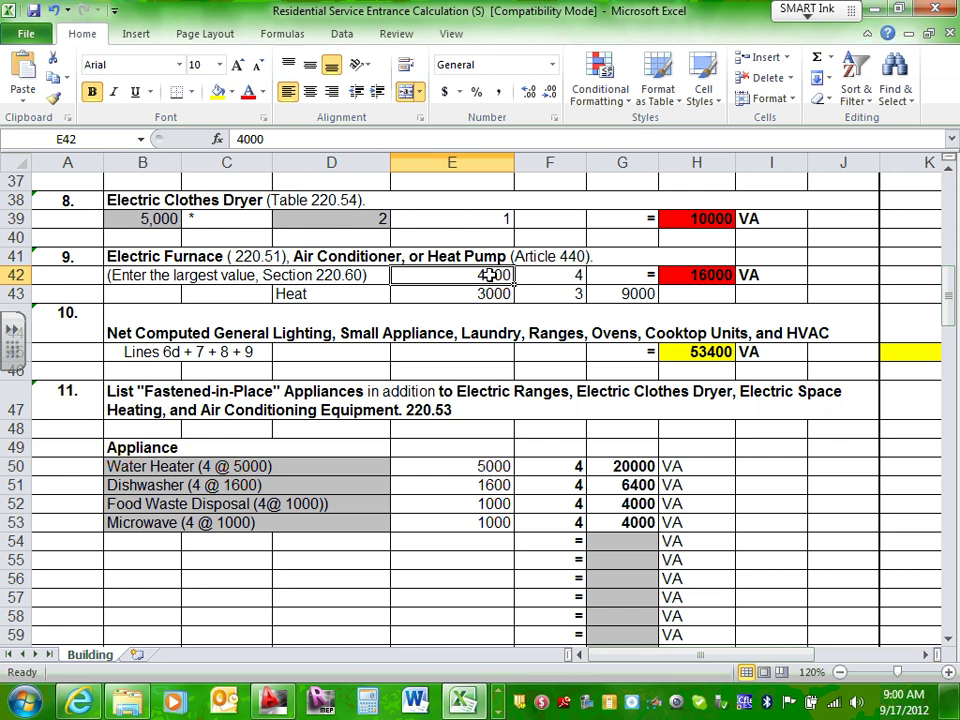
left_click(568, 277)
left_click(693, 279)
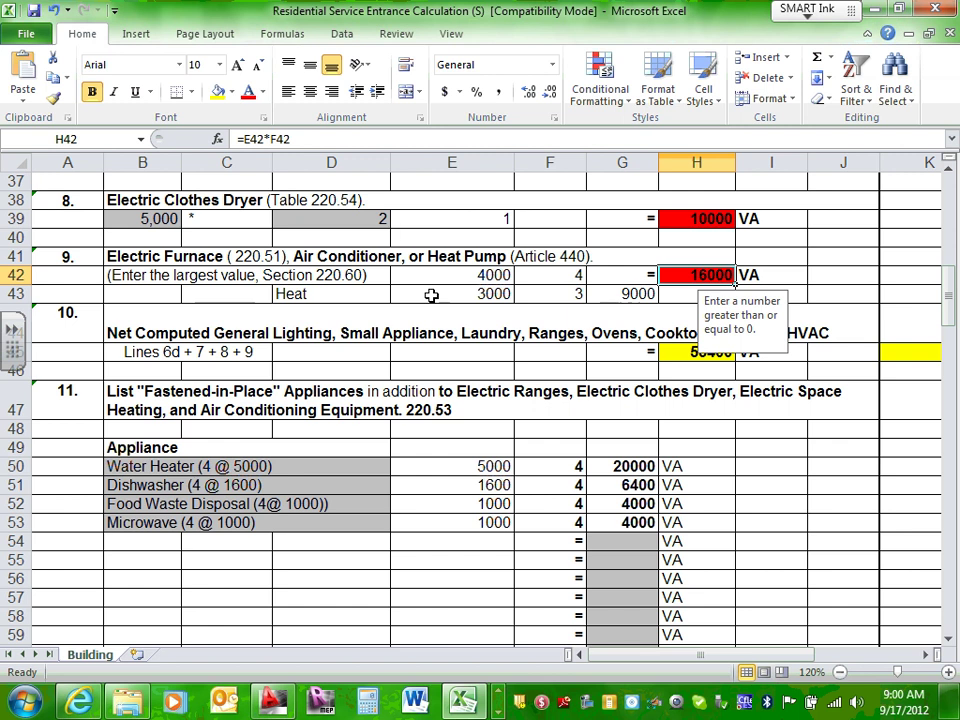
- Check the heat load per unit in E43, the quantity in F43 and the product formula in G43
left_click(375, 293)
left_click(484, 295)
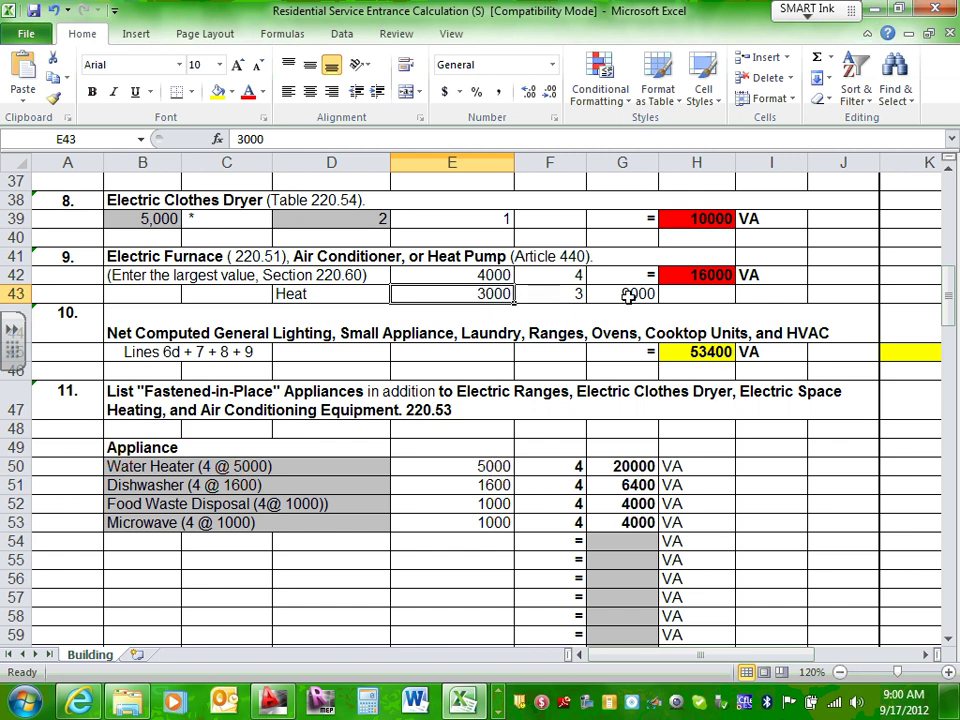
left_click(583, 294)
left_click(480, 294)
left_click(620, 293)
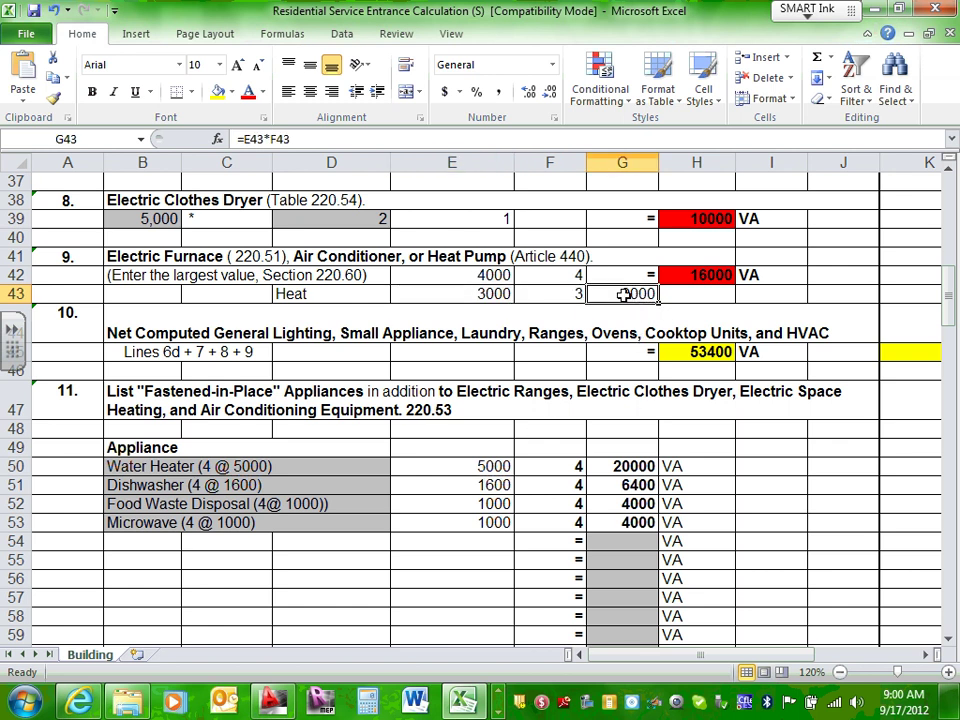
- Compare the heat load in G43 with the air-conditioning load in H42 against the Section 220.60 largest-value note
left_click(704, 278)
left_click(645, 292)
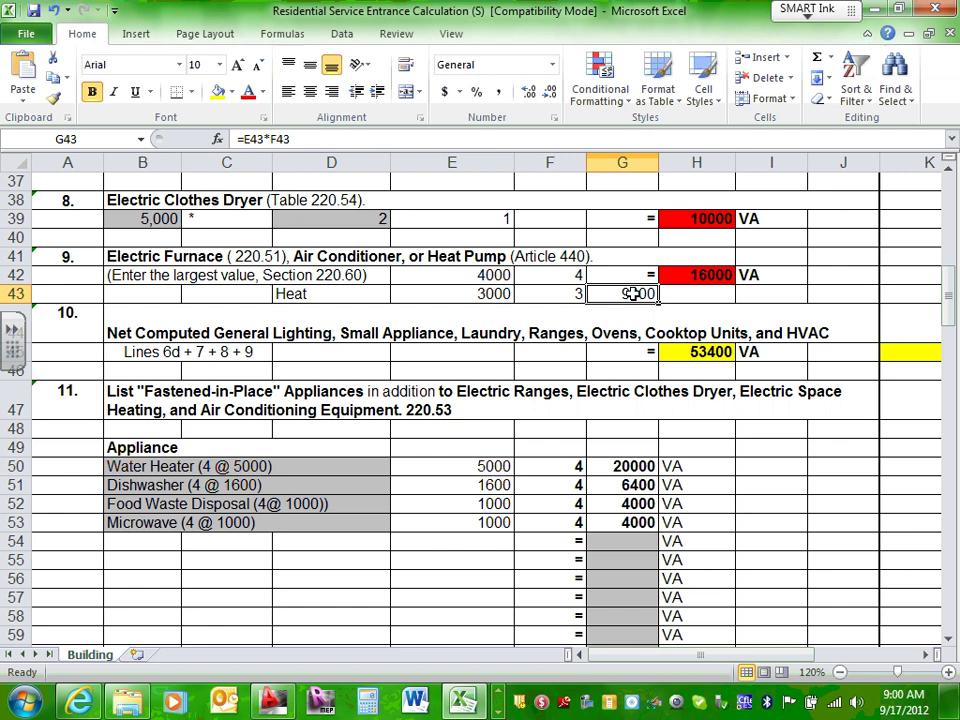
left_click(692, 273)
left_click(642, 290)
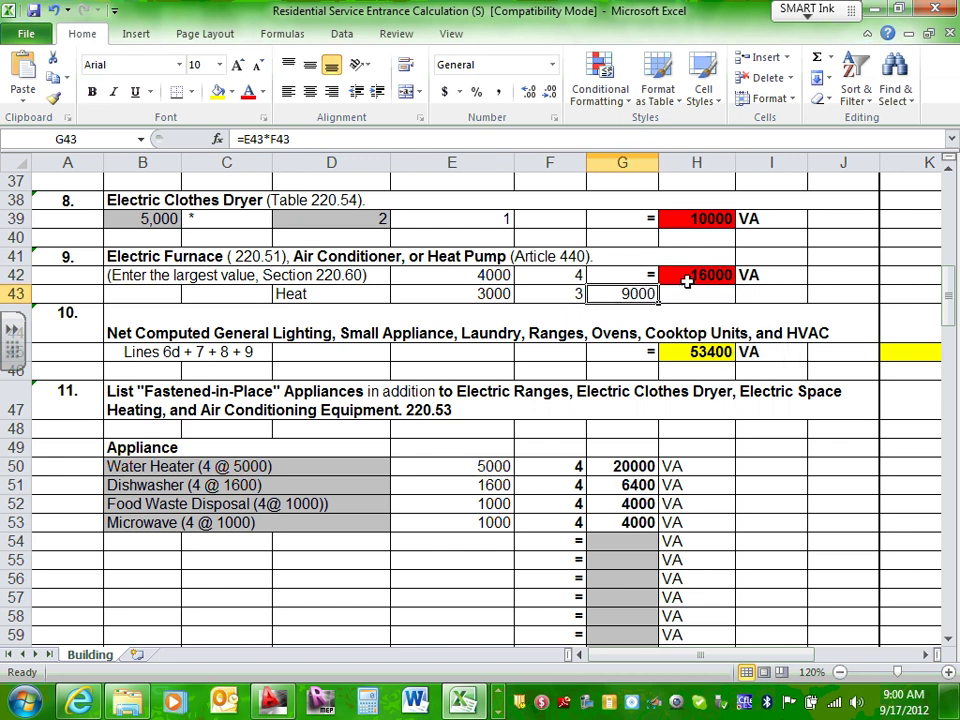
left_click(705, 273)
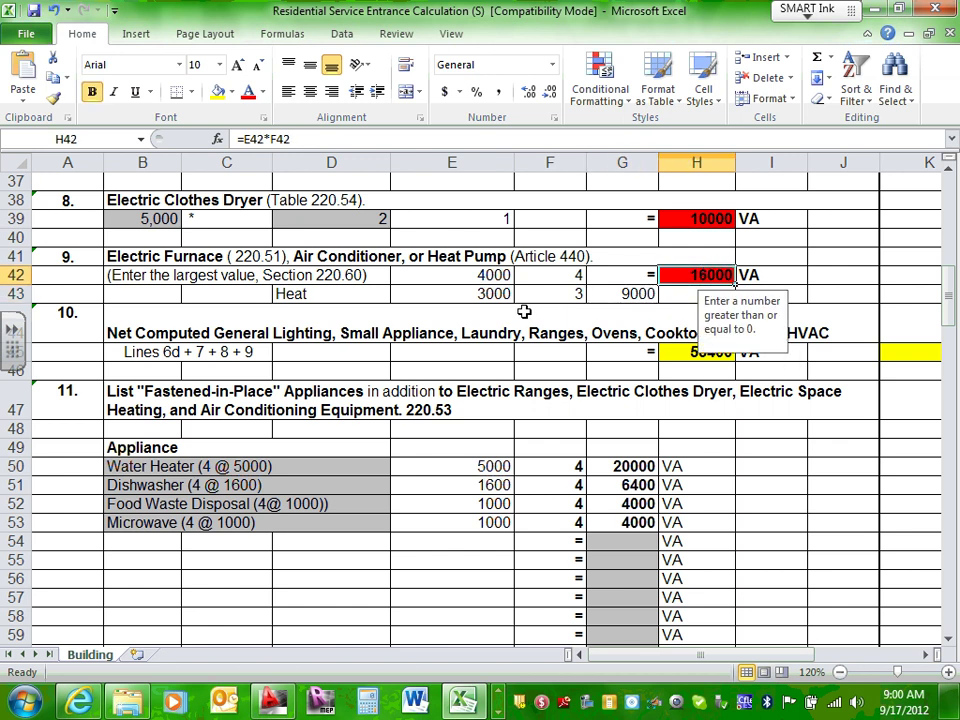
left_click(551, 238)
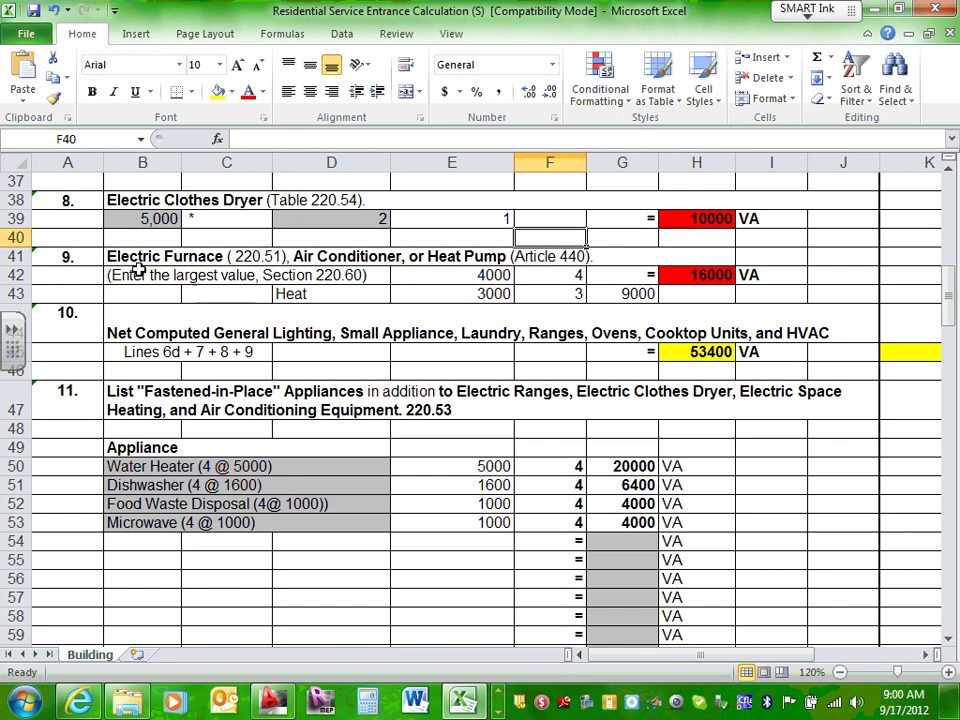
left_click_drag(133, 276, 272, 274)
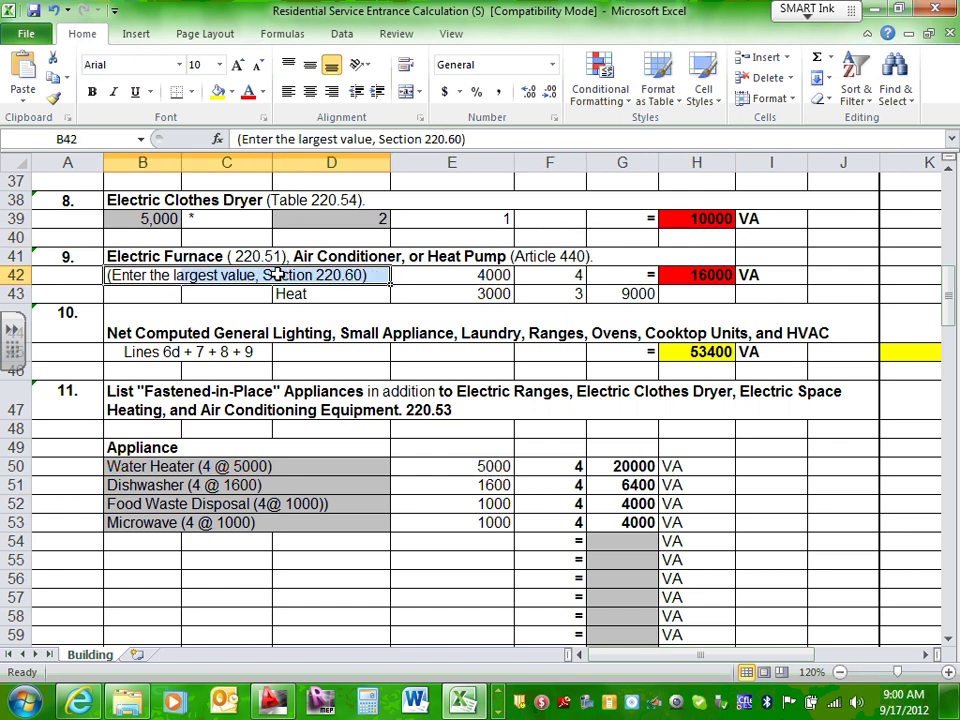
left_click(280, 275)
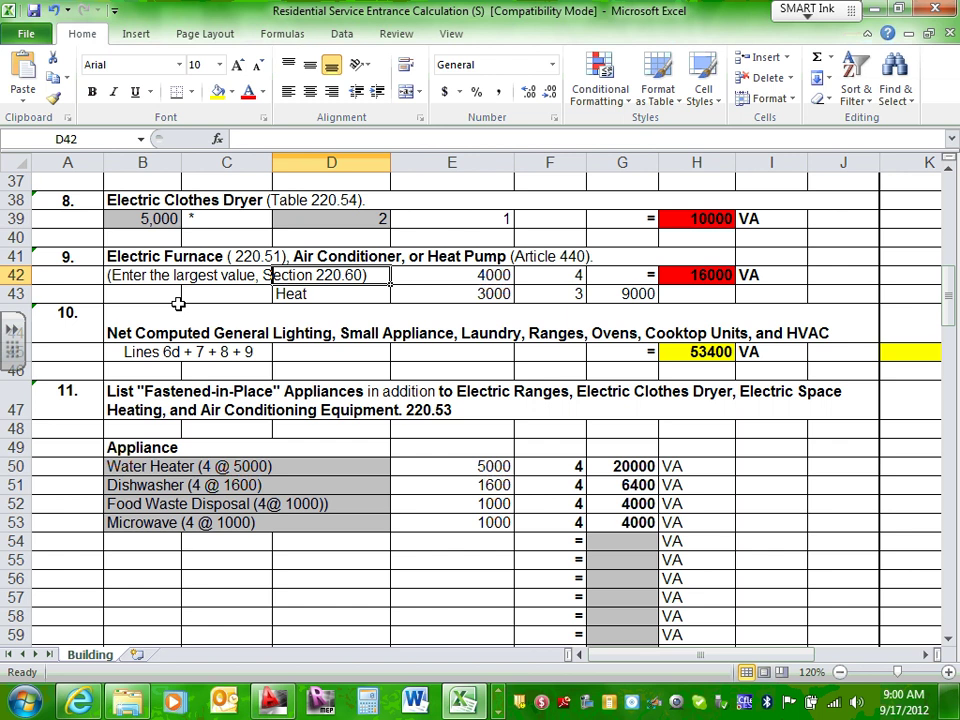
left_click(681, 279)
- Examine the Line 10 net computed load formula in H45 and the fastened-in-place appliance list in section 11
scroll(560, 312, "down", 1)
left_click(693, 296)
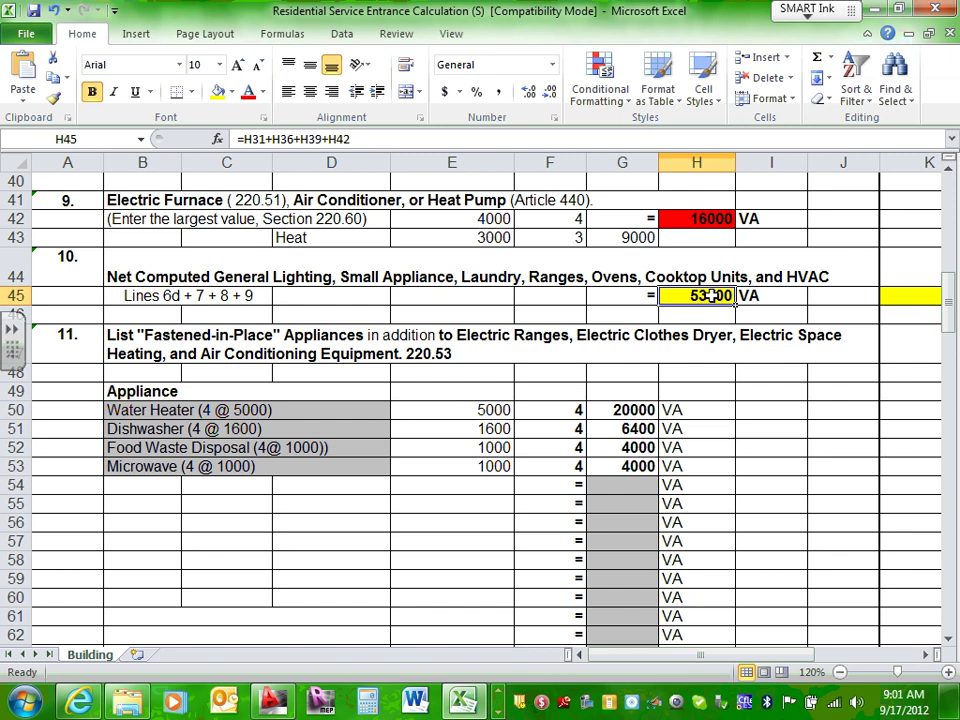
scroll(454, 304, "down", 2)
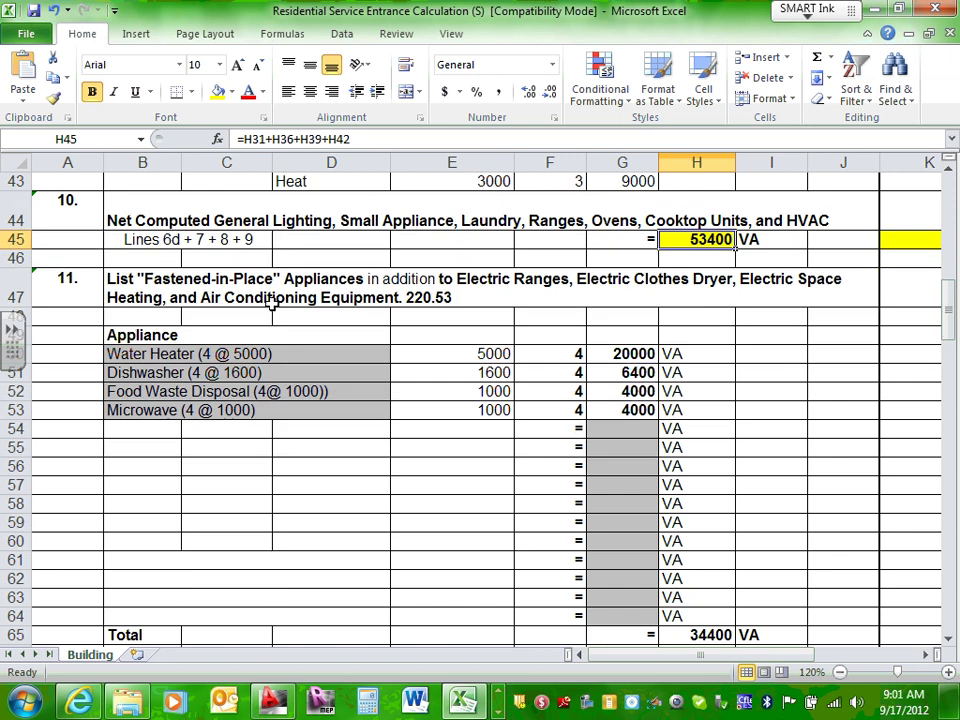
scroll(193, 225, "up", 1)
scroll(201, 296, "down", 1)
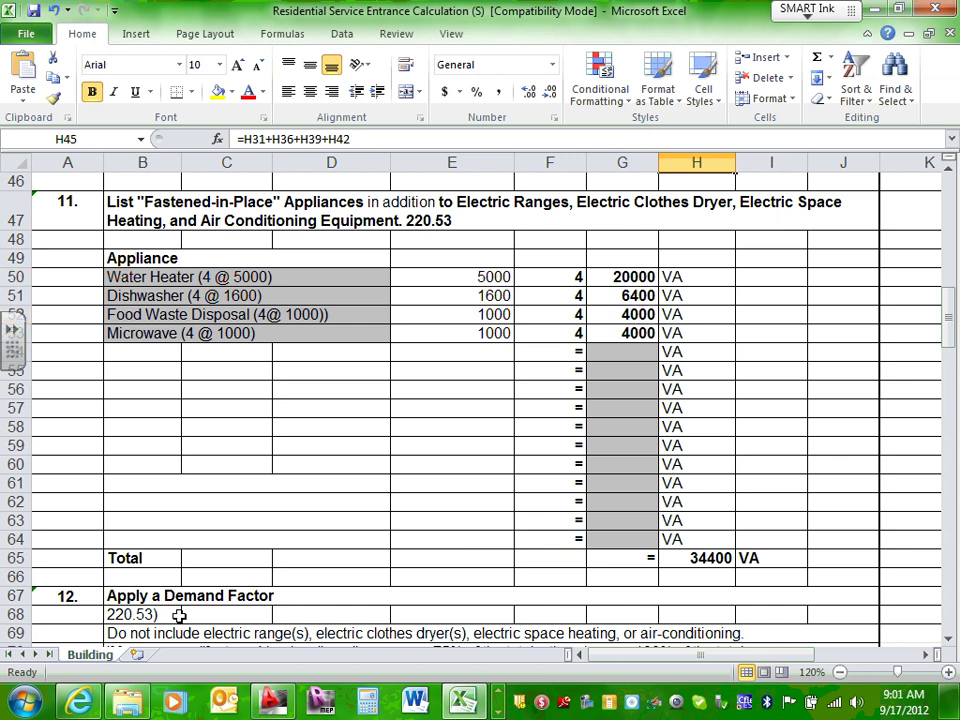
- Review the fastened-in-place appliance entries in B50 to B53 and the water heater quantity in F50
left_click(139, 276)
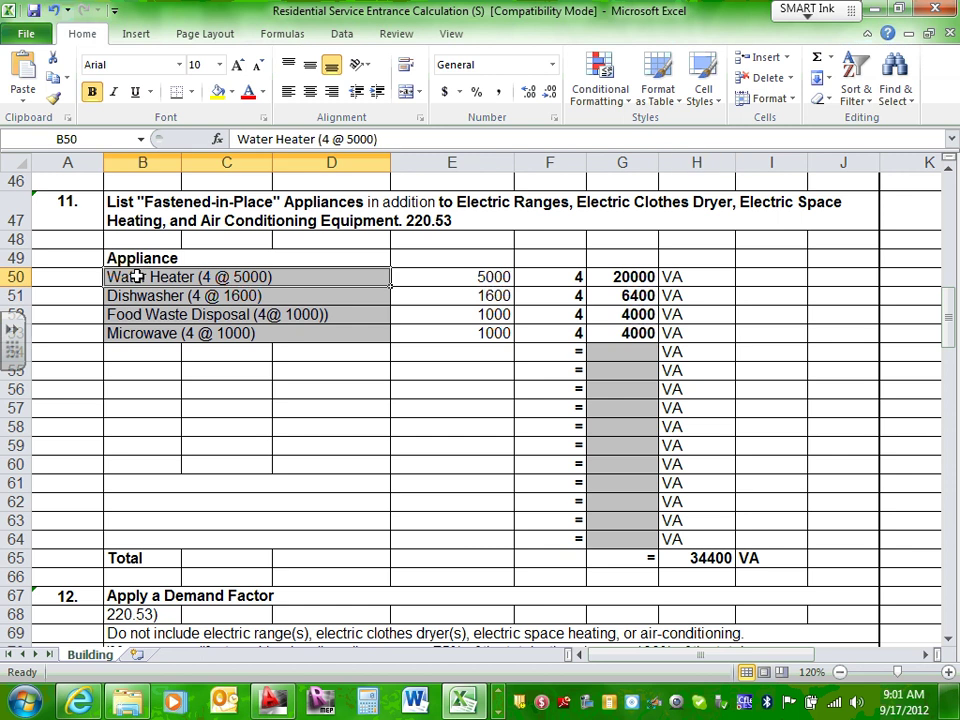
left_click(128, 296)
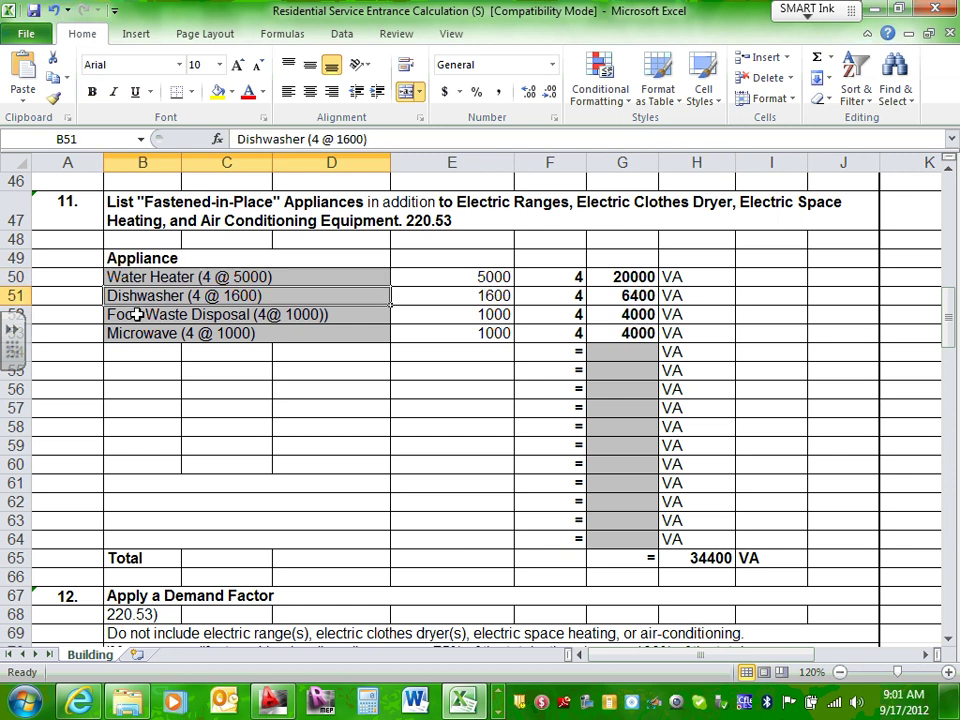
left_click(137, 314)
left_click(135, 332)
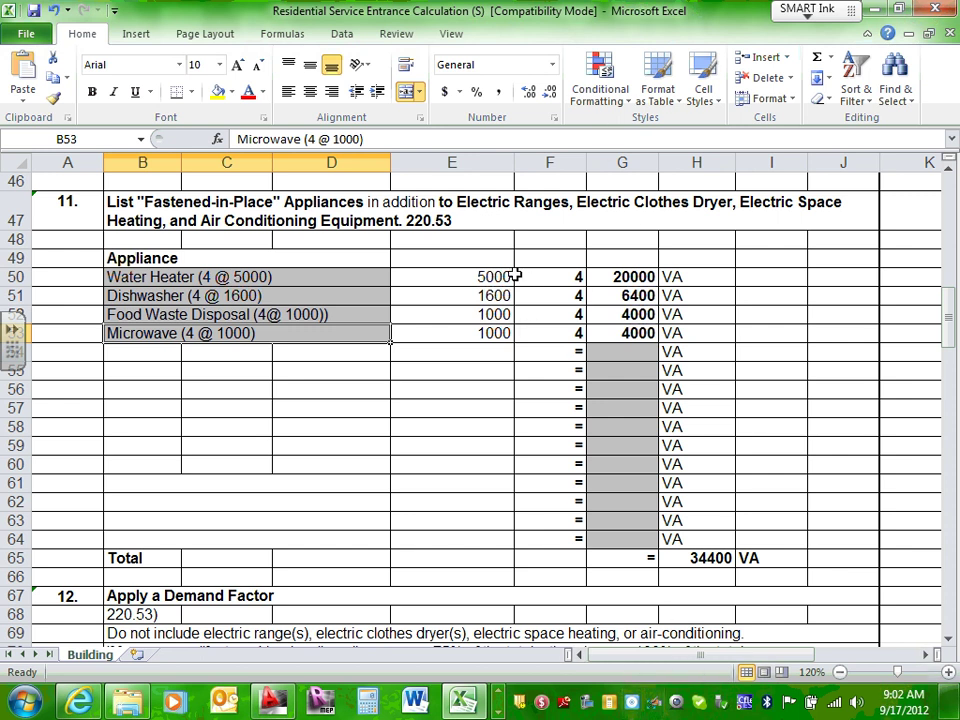
left_click(578, 277)
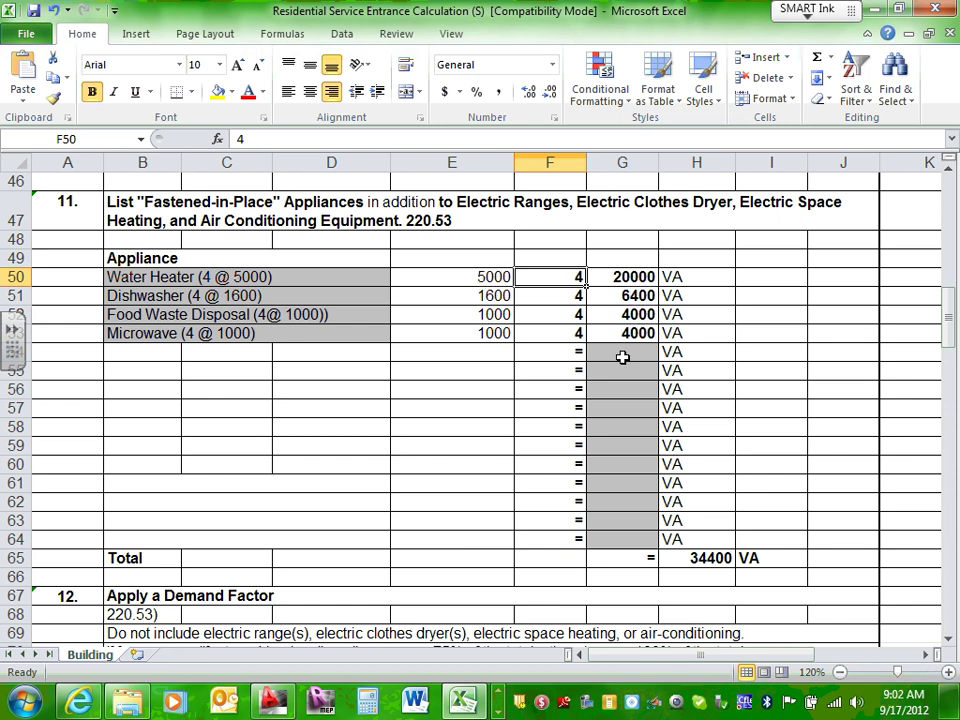
- Check the per-unit appliance formulas in K50 to K53 against the fastened-in-place appliance loads in column E
left_click_drag(740, 656, 903, 668)
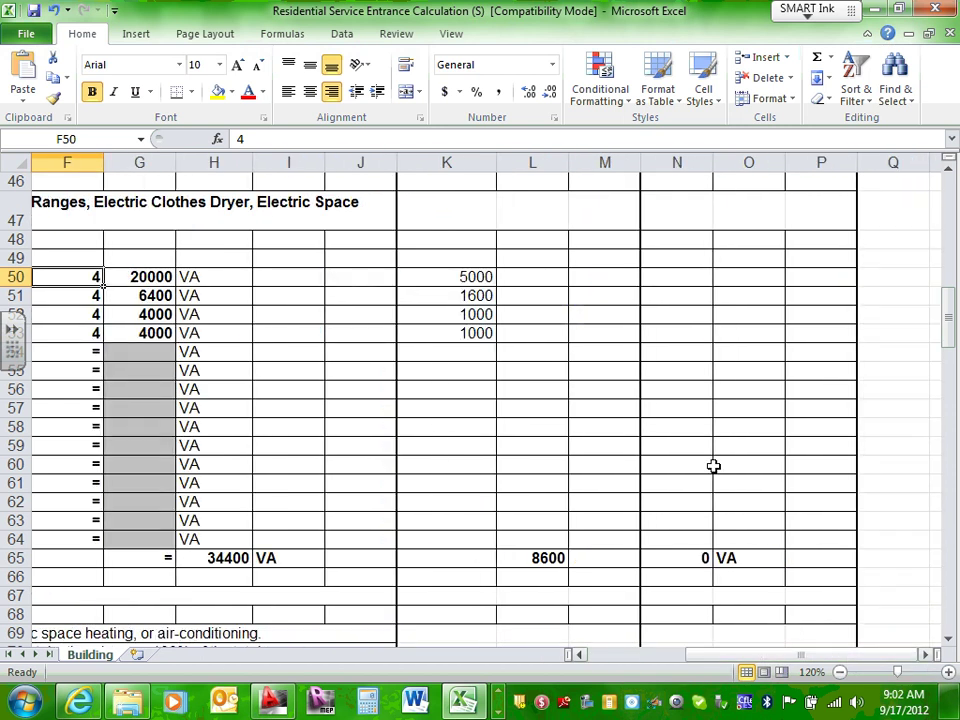
left_click(478, 276)
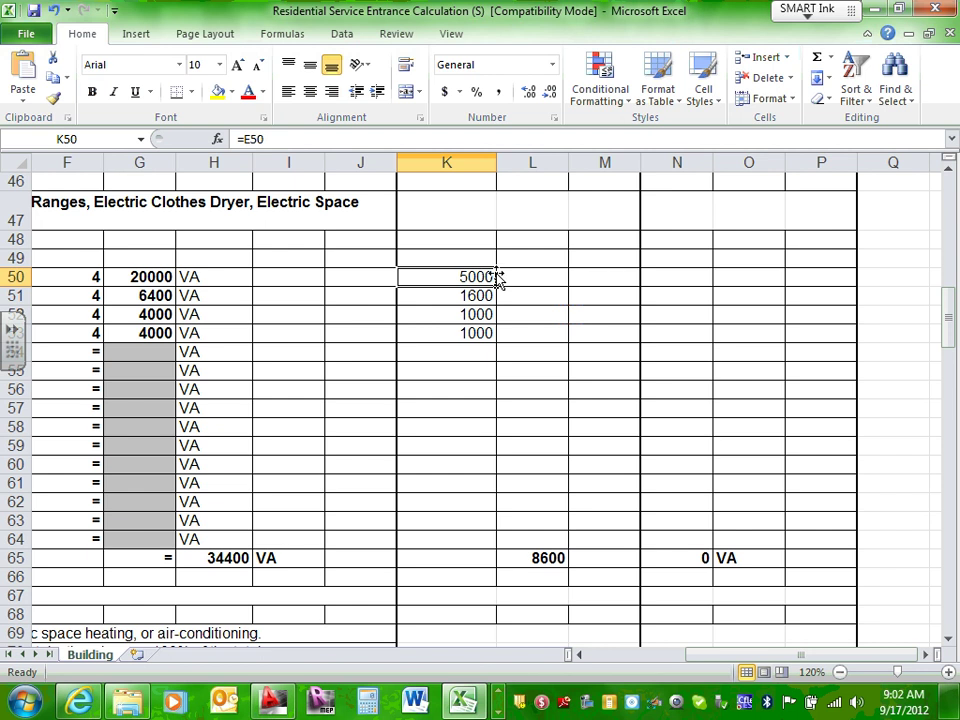
scroll(461, 398, "up", 3)
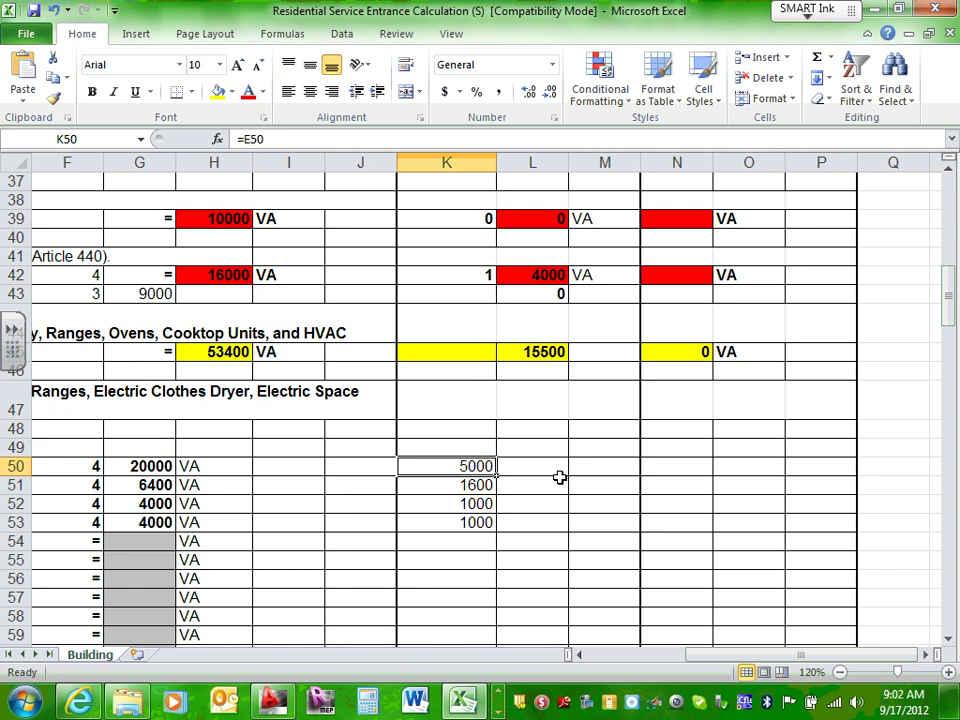
scroll(559, 477, "down", 2)
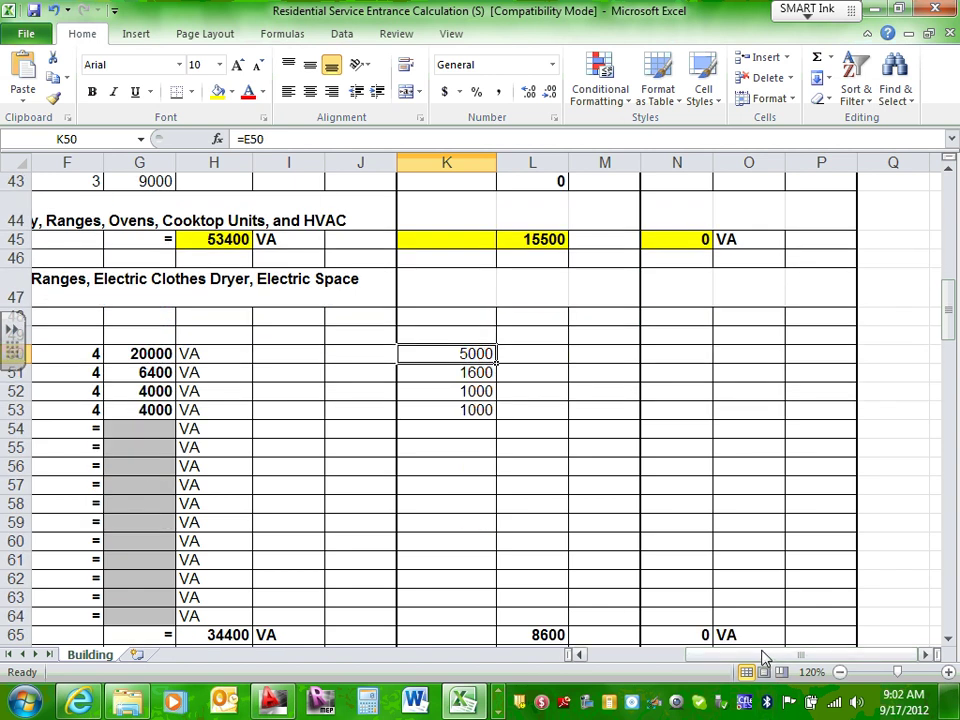
left_click_drag(765, 657, 643, 652)
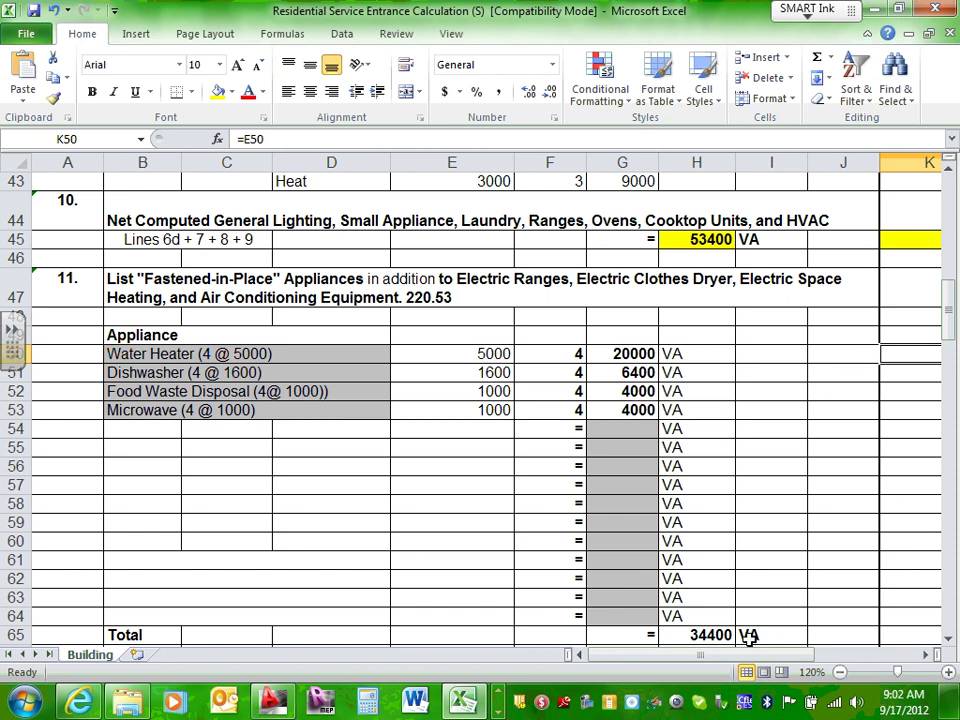
left_click_drag(755, 657, 815, 657)
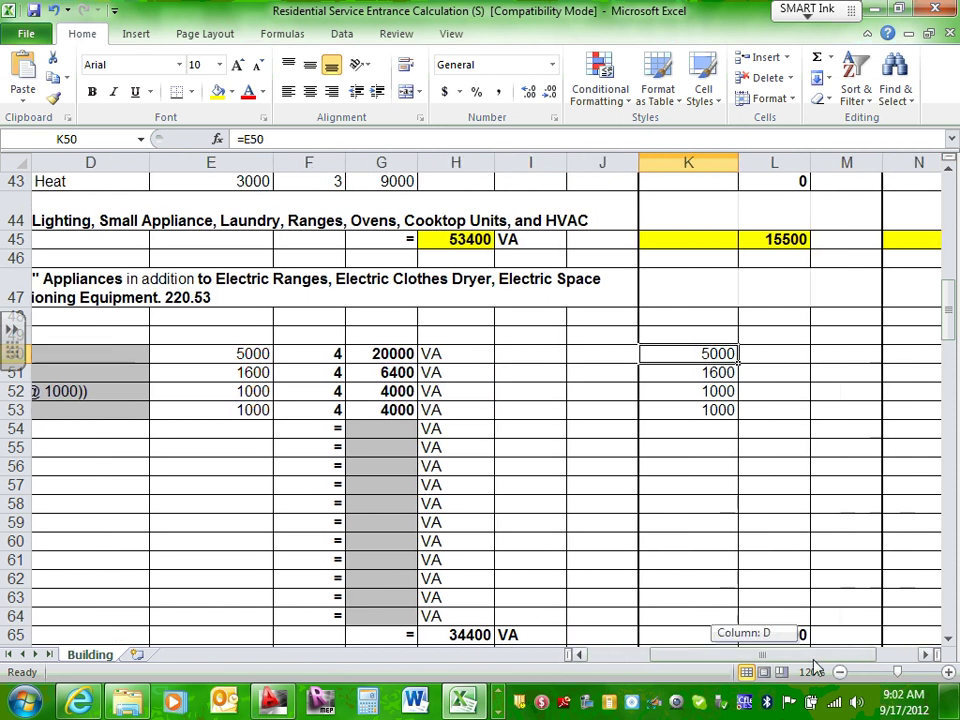
left_click(712, 370)
left_click(712, 389)
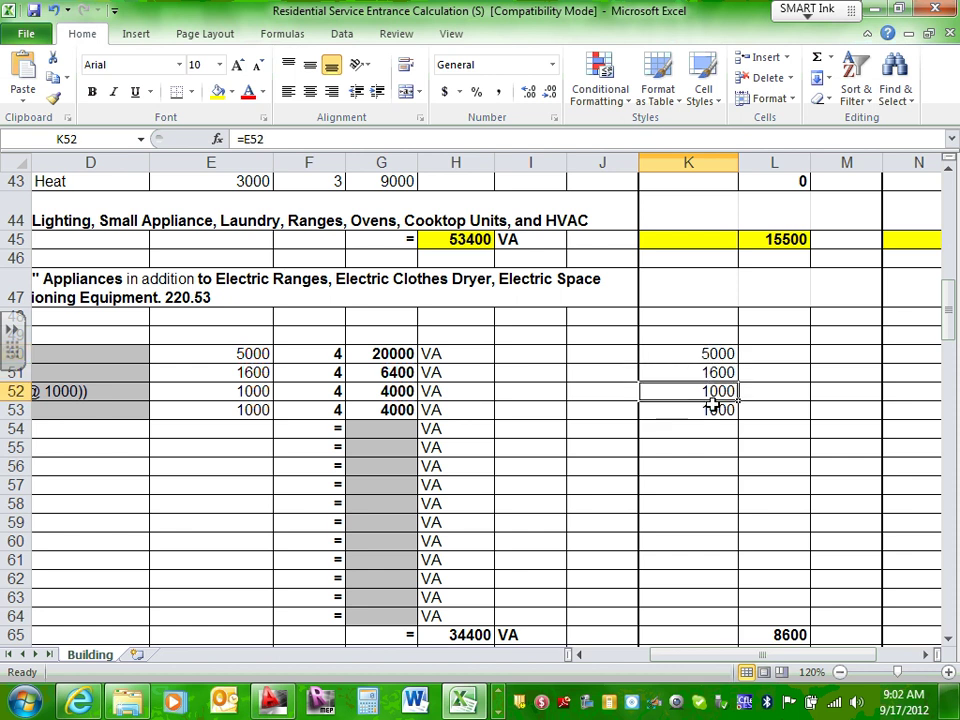
left_click(713, 407)
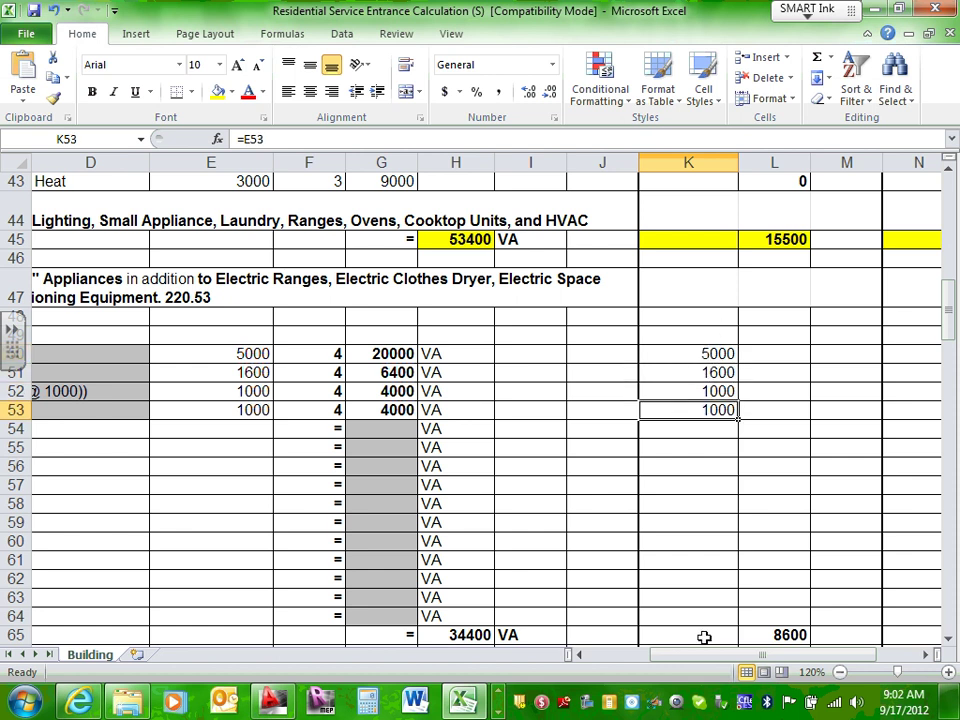
- Check the sum formula for the fastened-in-place appliance total in H65
left_click_drag(711, 654, 645, 654)
scroll(673, 528, "down", 3)
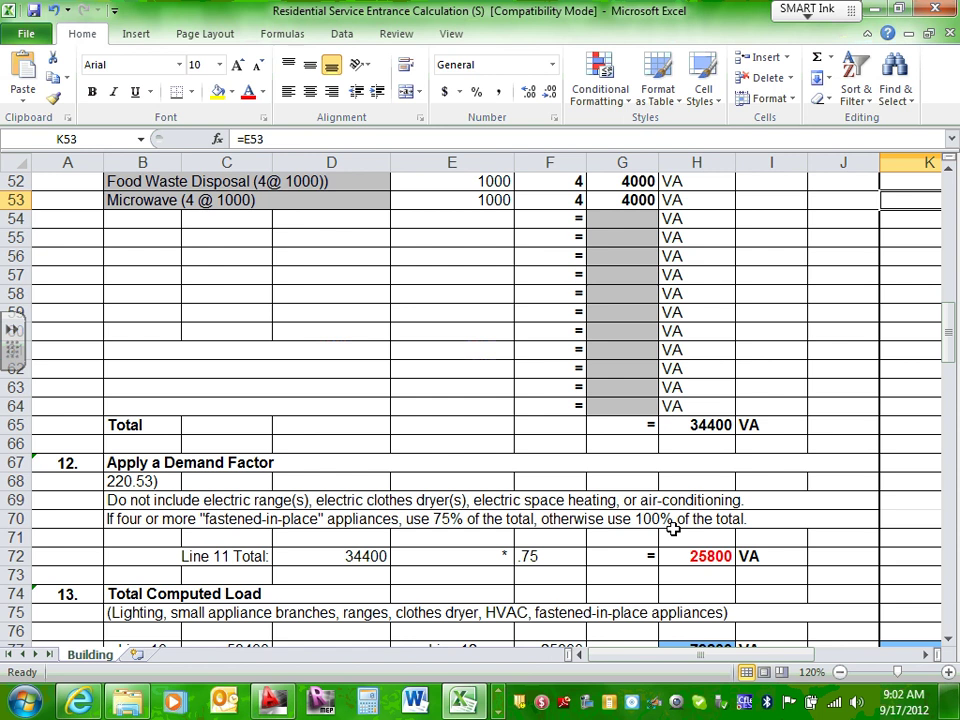
left_click(700, 423)
- Read the 75% demand factor rule in B70 and compare it with the appliance quantities in section 11
scroll(363, 444, "down", 2)
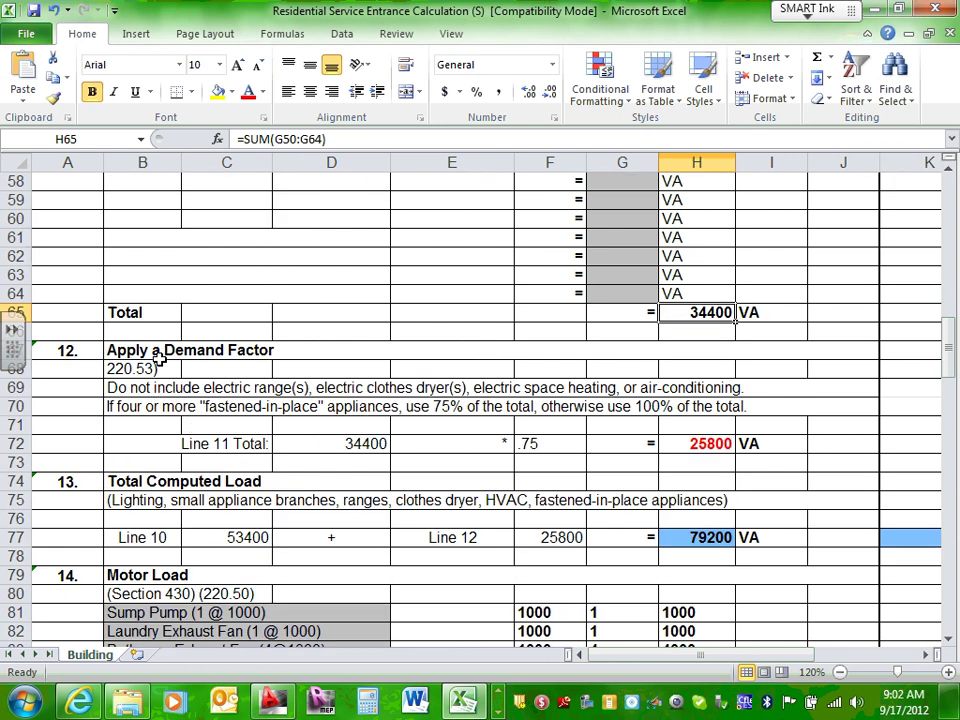
left_click(447, 404)
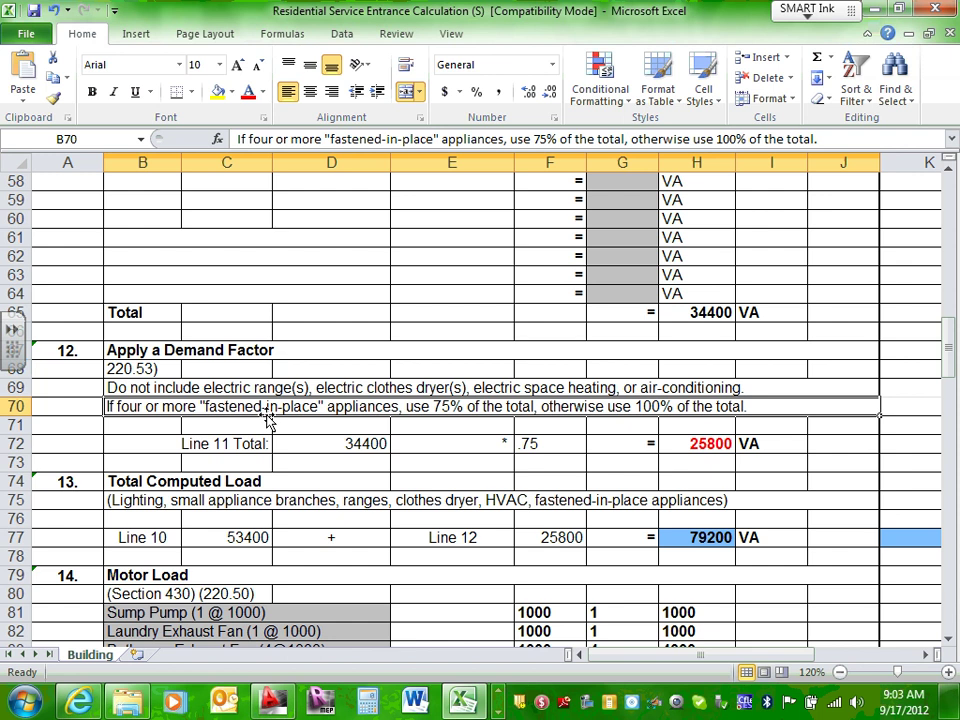
scroll(268, 418, "up", 5)
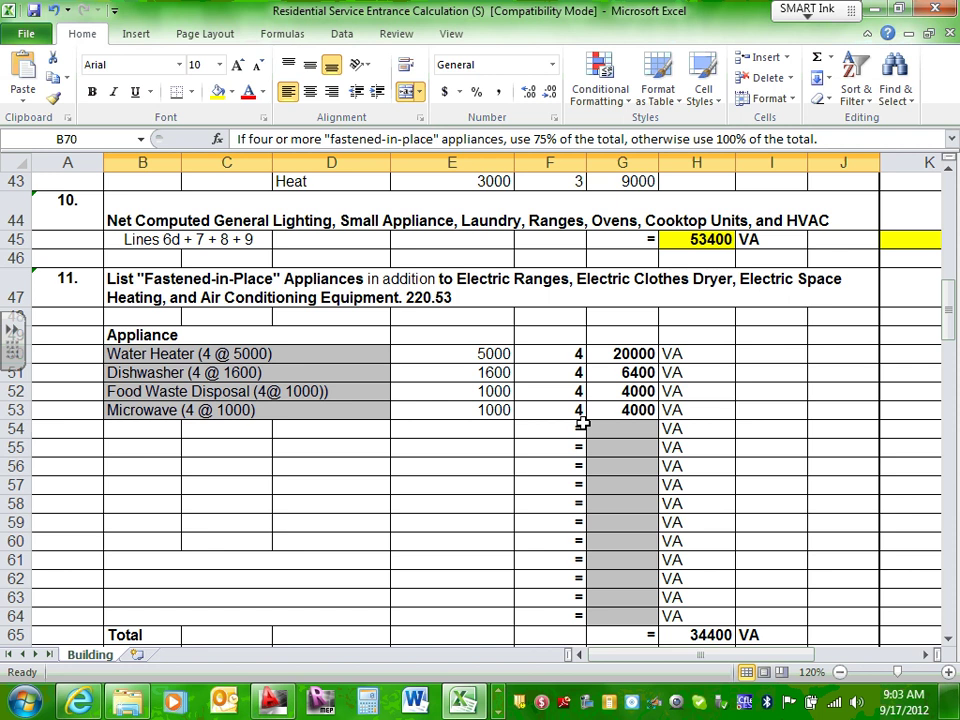
scroll(583, 423, "down", 4)
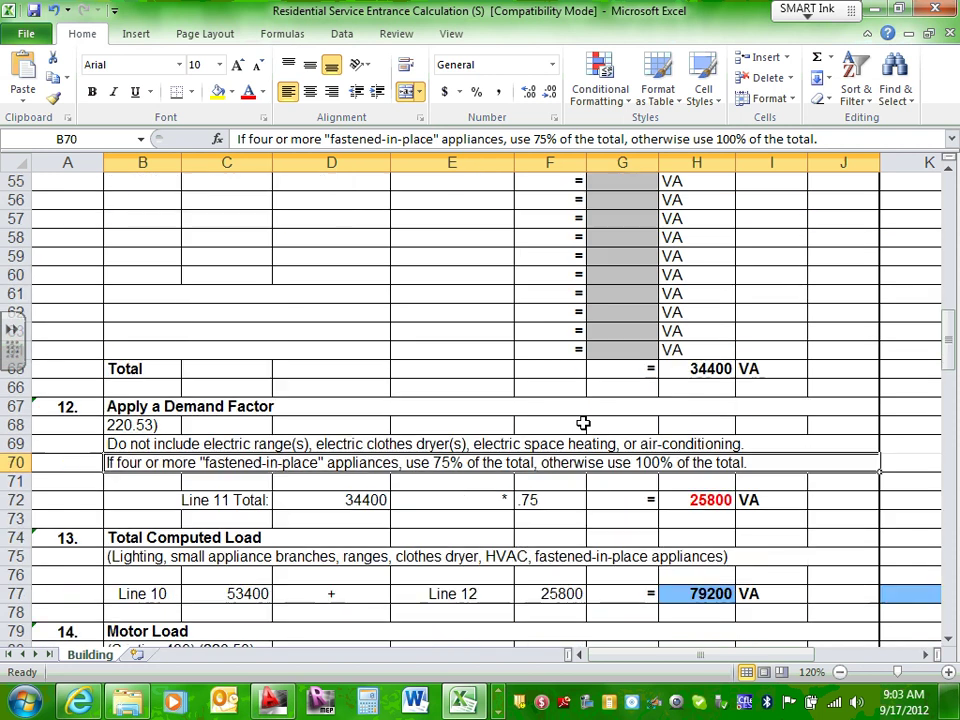
- Inspect the Line 11 total reference in D72 and the demand factor formula in H72
double_click(360, 499)
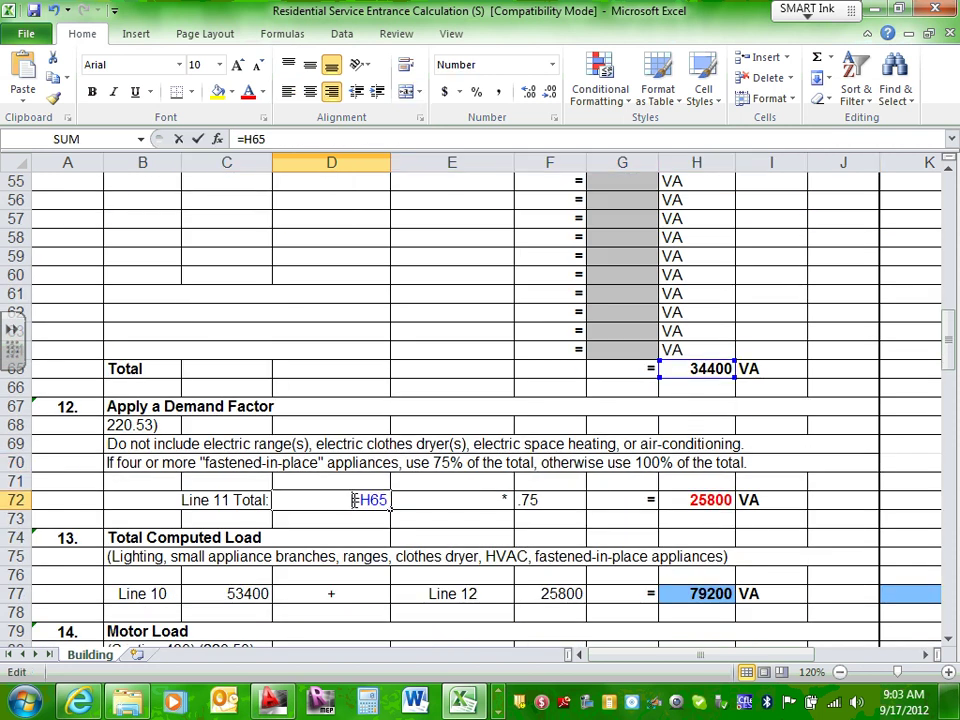
left_click(533, 502)
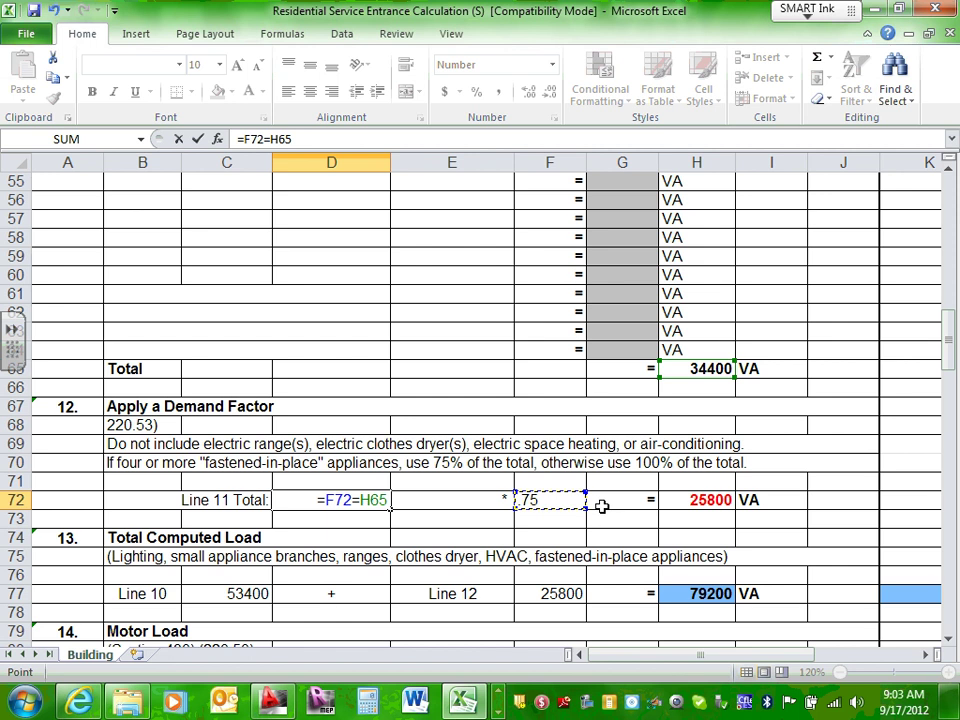
key("Escape")
left_click(678, 502)
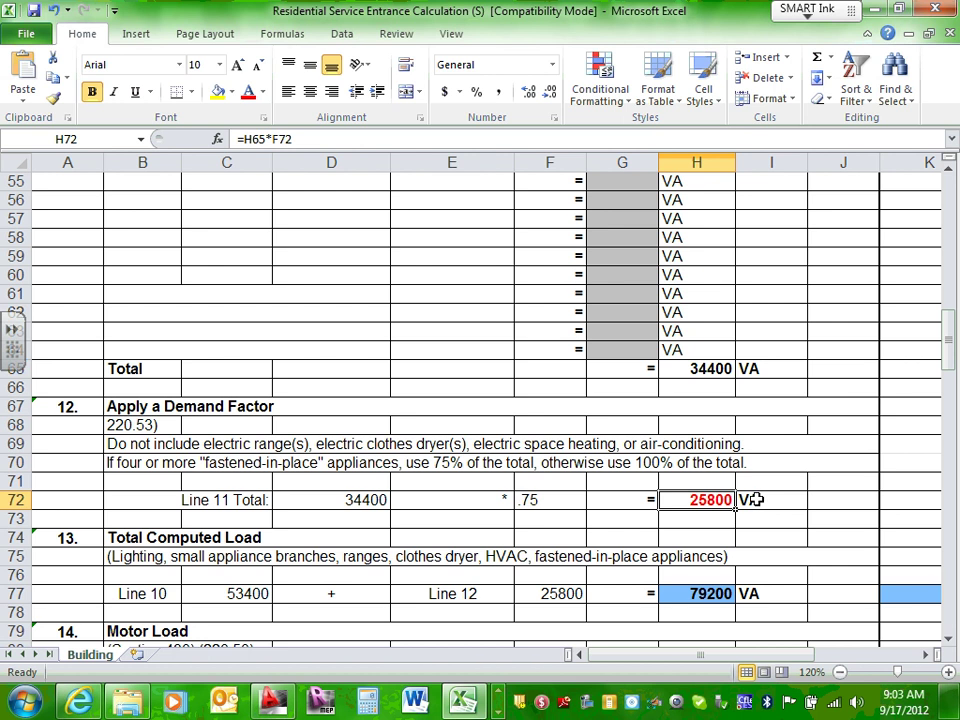
- Trace the Total Computed Load formula in H77 to its Line 10 and Line 12 inputs
scroll(730, 515, "down", 2)
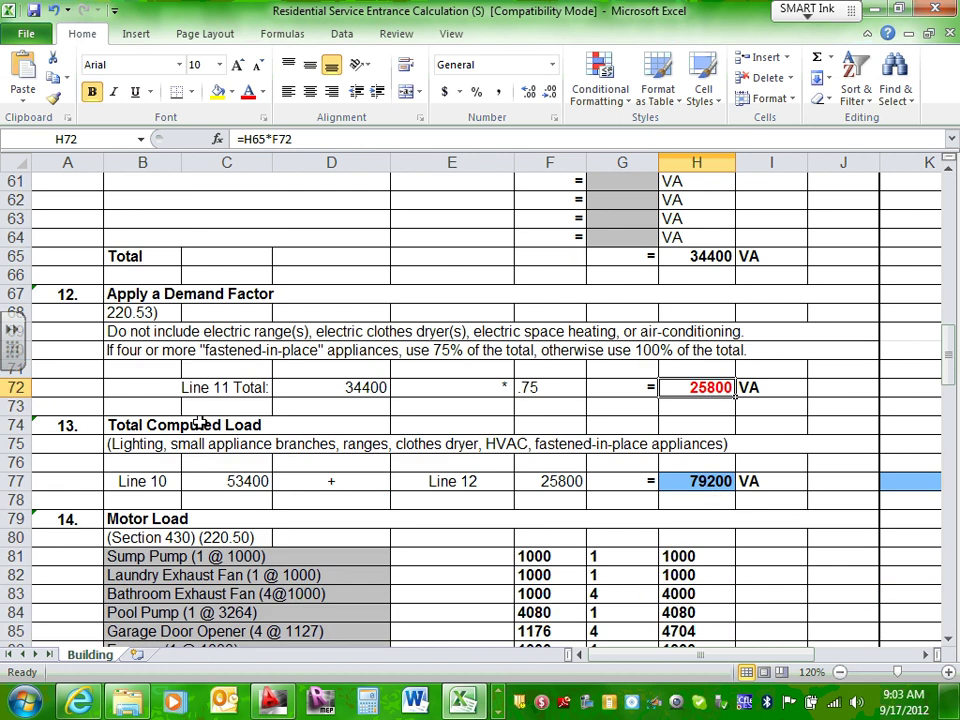
scroll(200, 423, "down", 1)
left_click(697, 424)
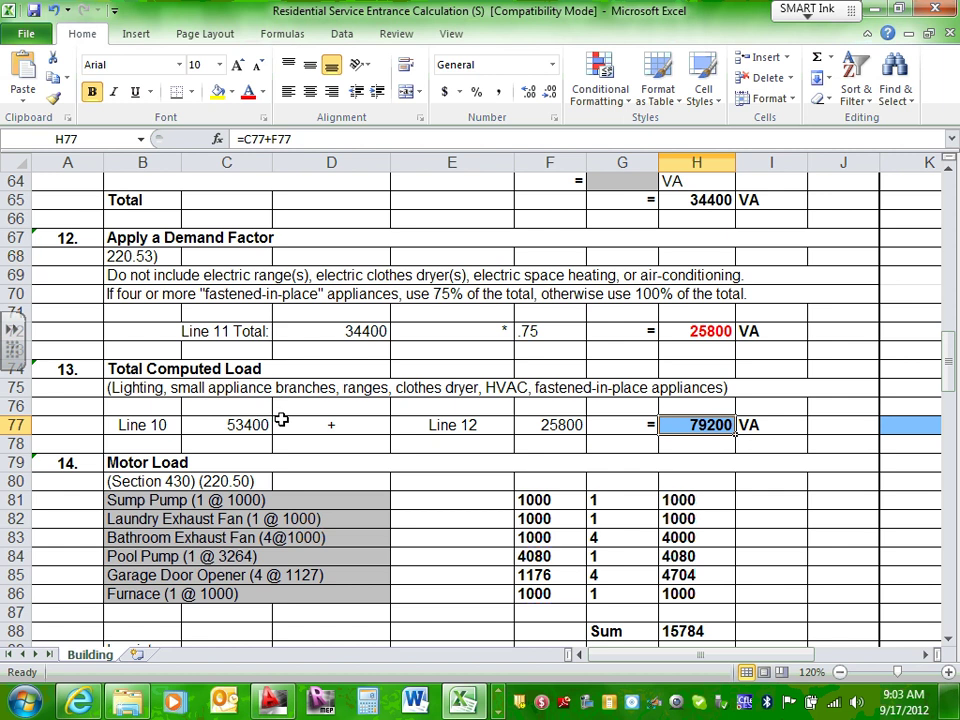
double_click(712, 425)
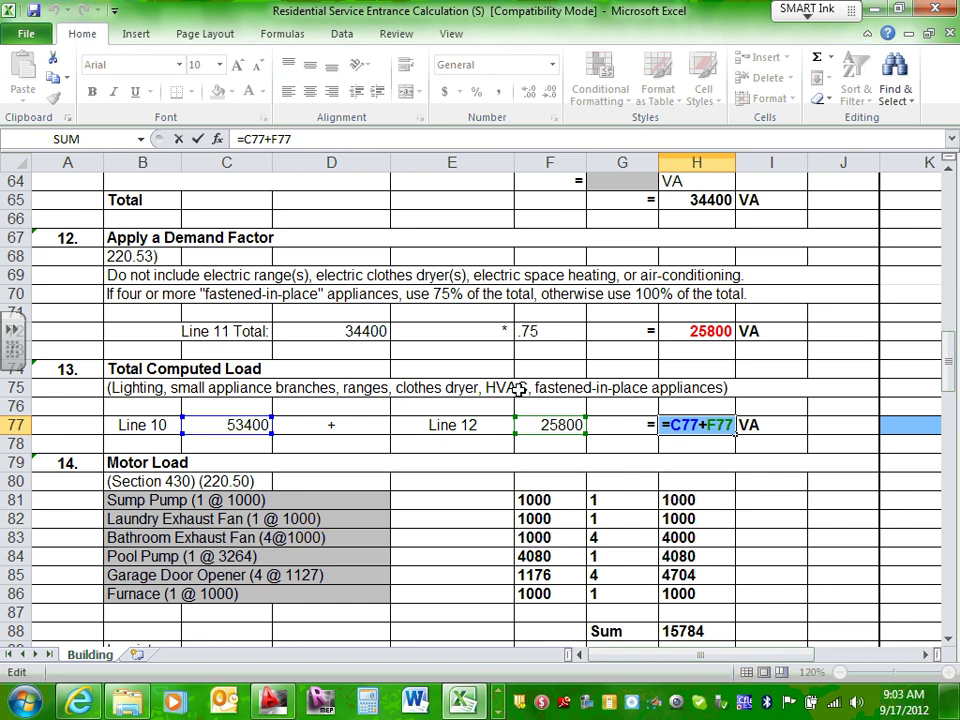
key("ctrl+Return")
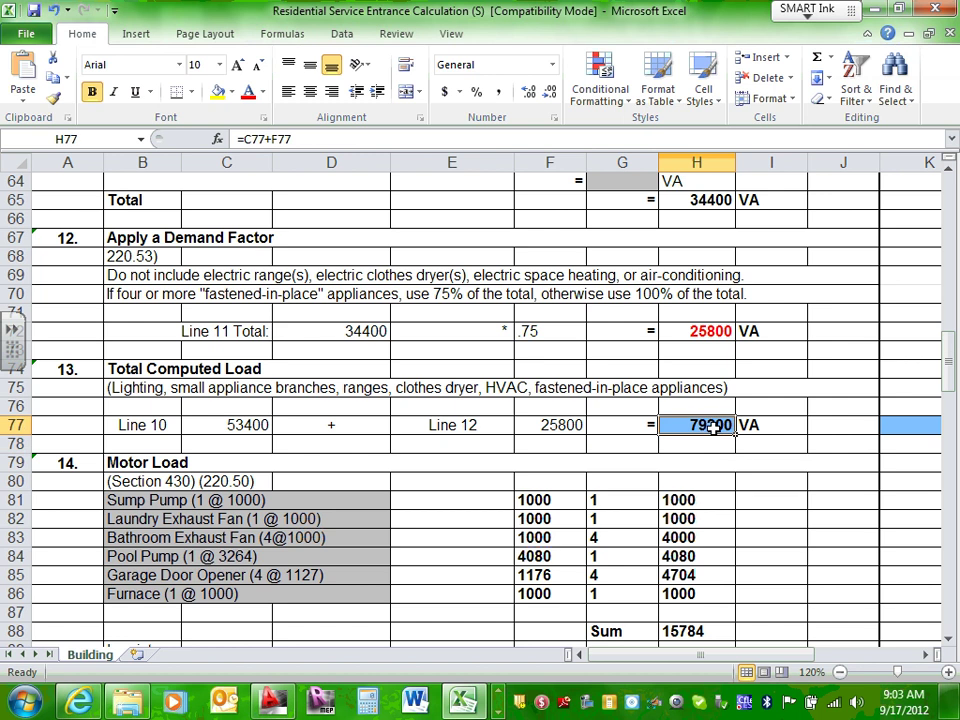
- Read the Section 430 and 220.50 reference in B80 and review the motor load list in section 14
scroll(717, 442, "down", 1)
scroll(717, 442, "down", 2)
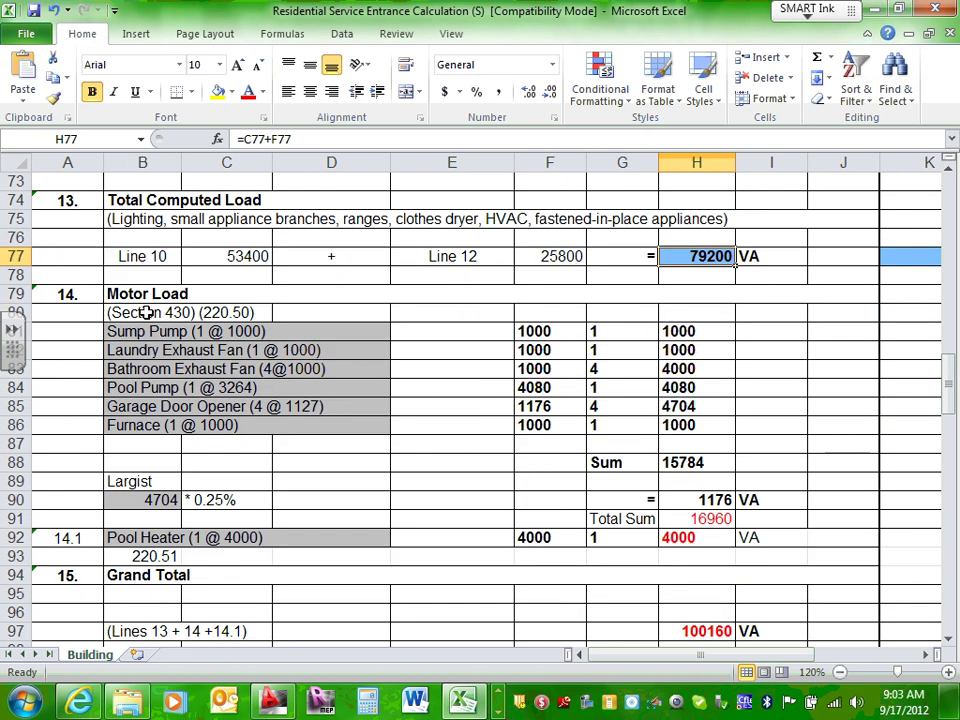
left_click(220, 313)
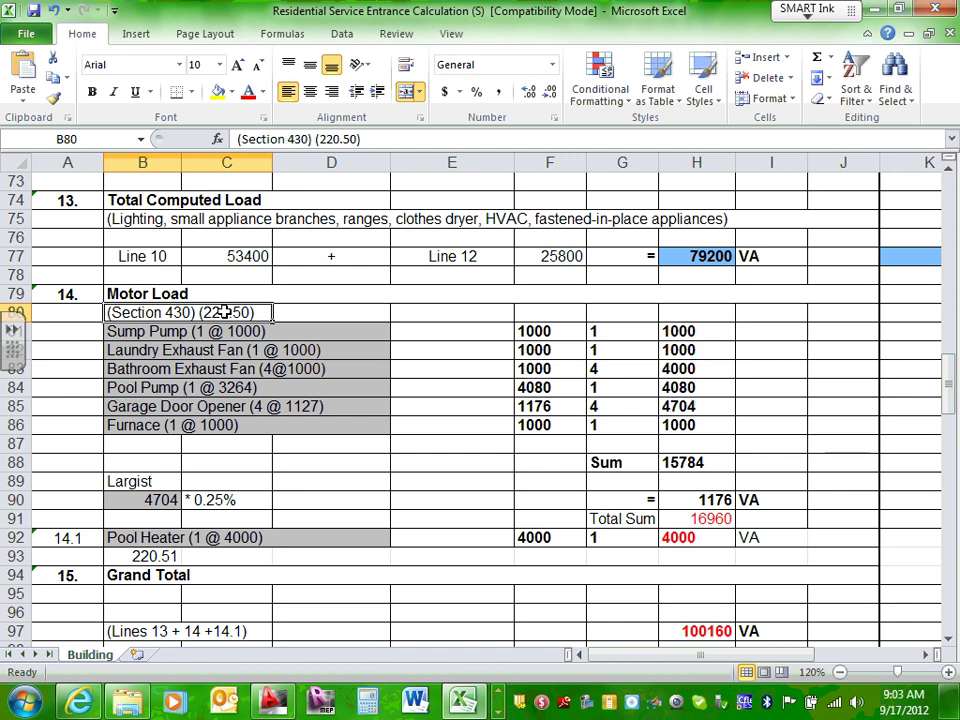
scroll(224, 312, "down", 1)
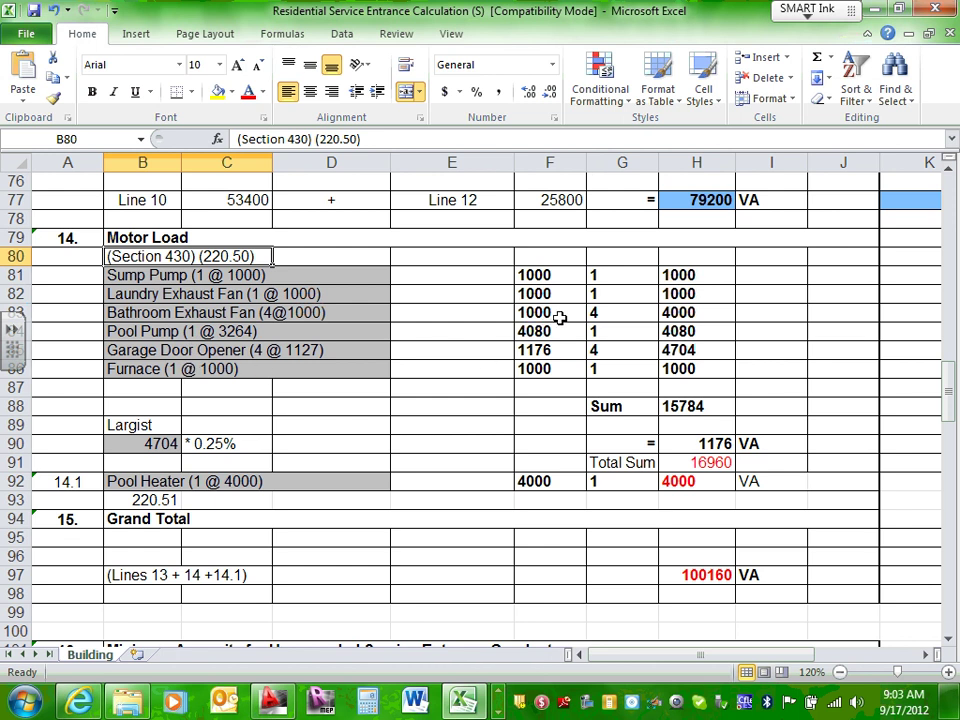
scroll(560, 314, "down", 1)
- Check the multiplier in C90 and trace the largest-motor MAX formula in B90 to the motor loads
left_click(232, 386)
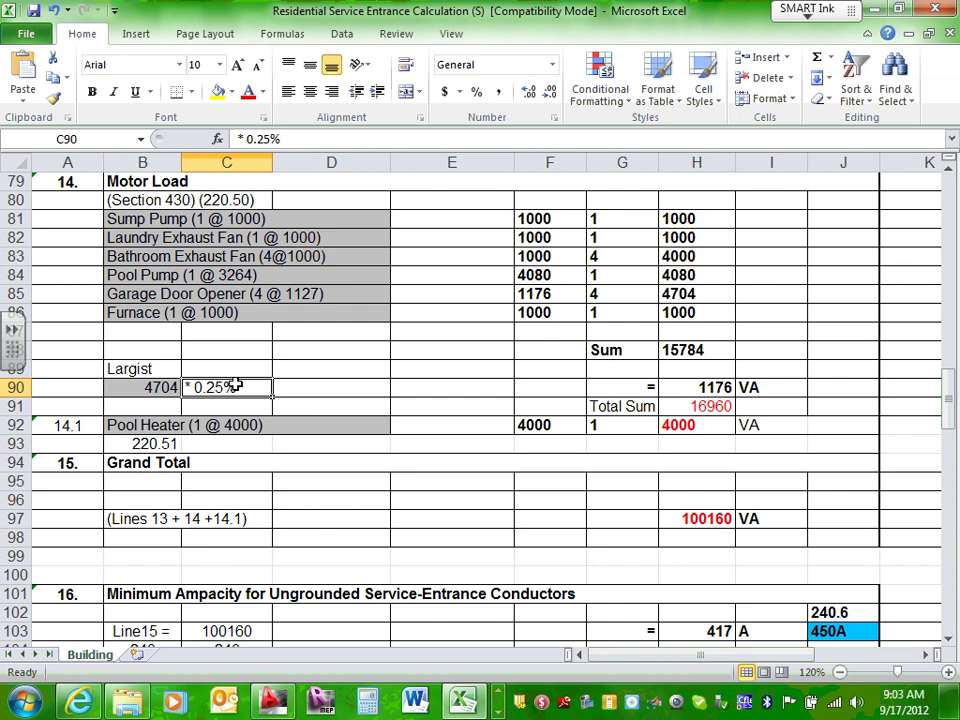
left_click(152, 386)
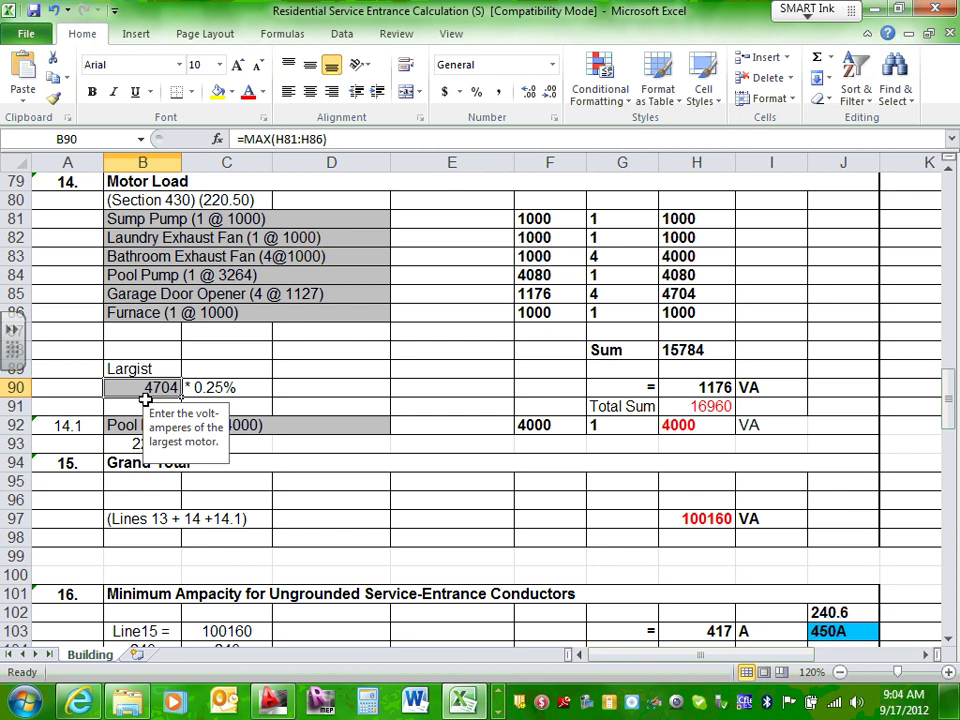
double_click(140, 386)
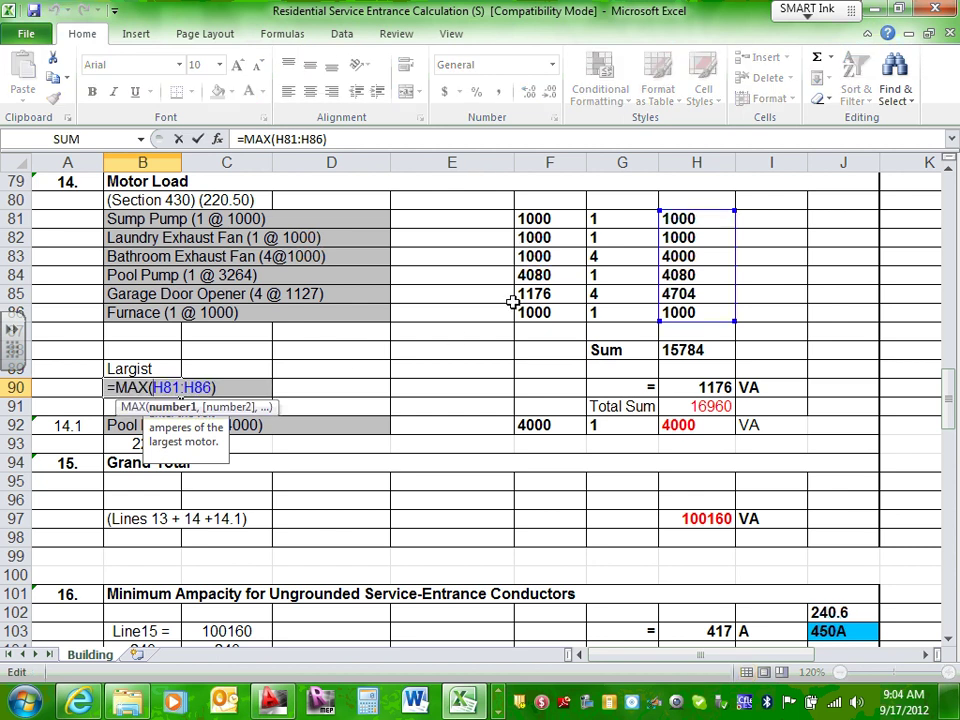
scroll(700, 300, "up", 1)
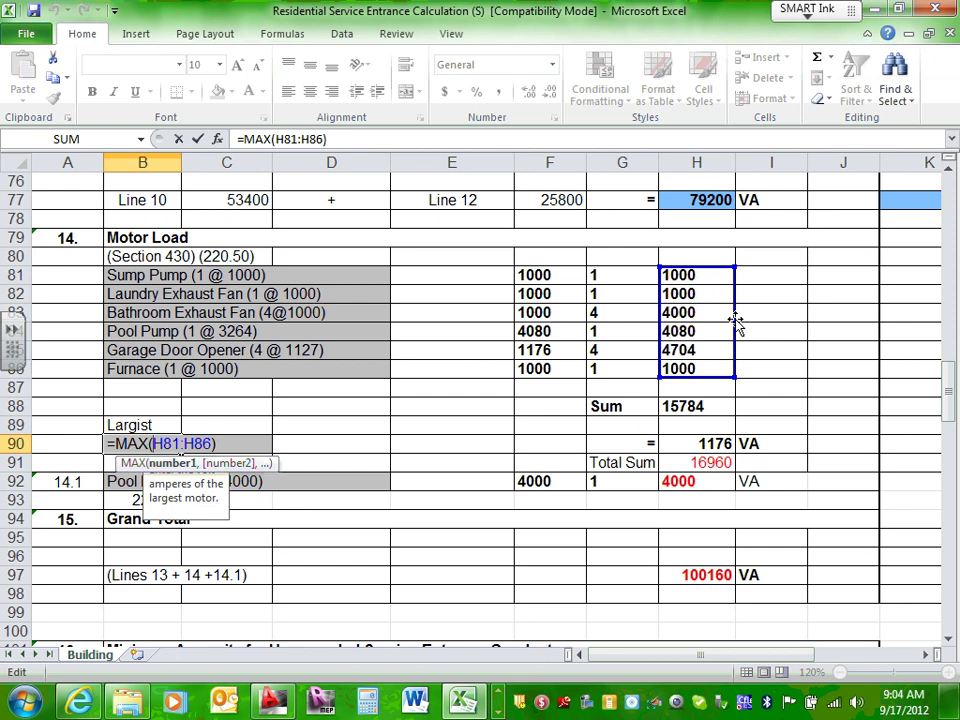
key("Return")
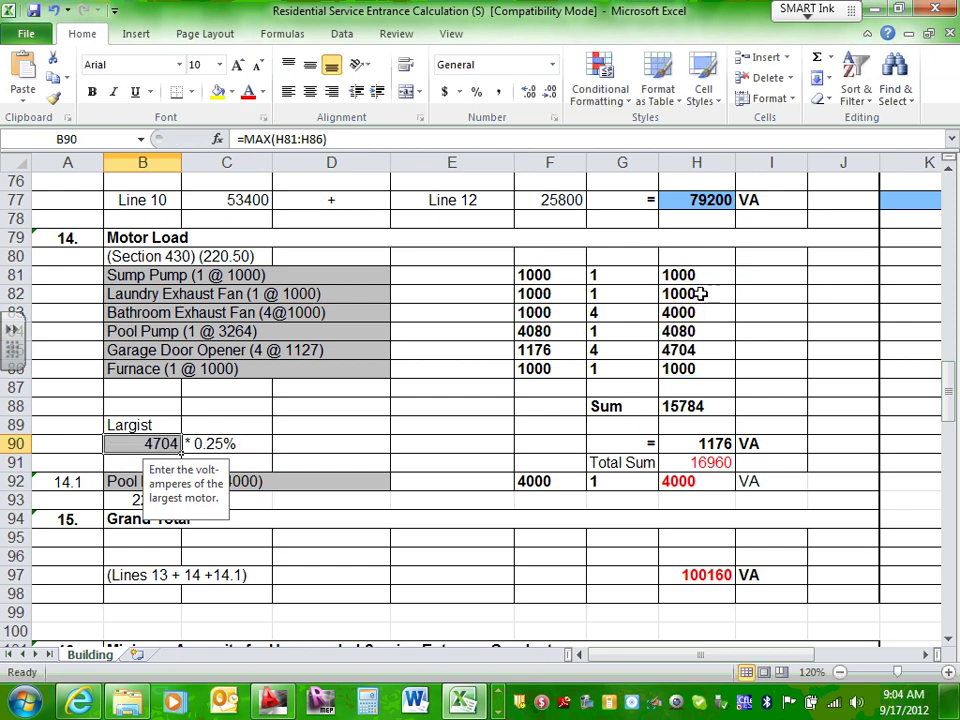
- Check the motor load sum formula in H88, then recheck the largest-motor formula in B90 and its multiplier in C90
left_click_drag(684, 272, 714, 328)
left_click(698, 404)
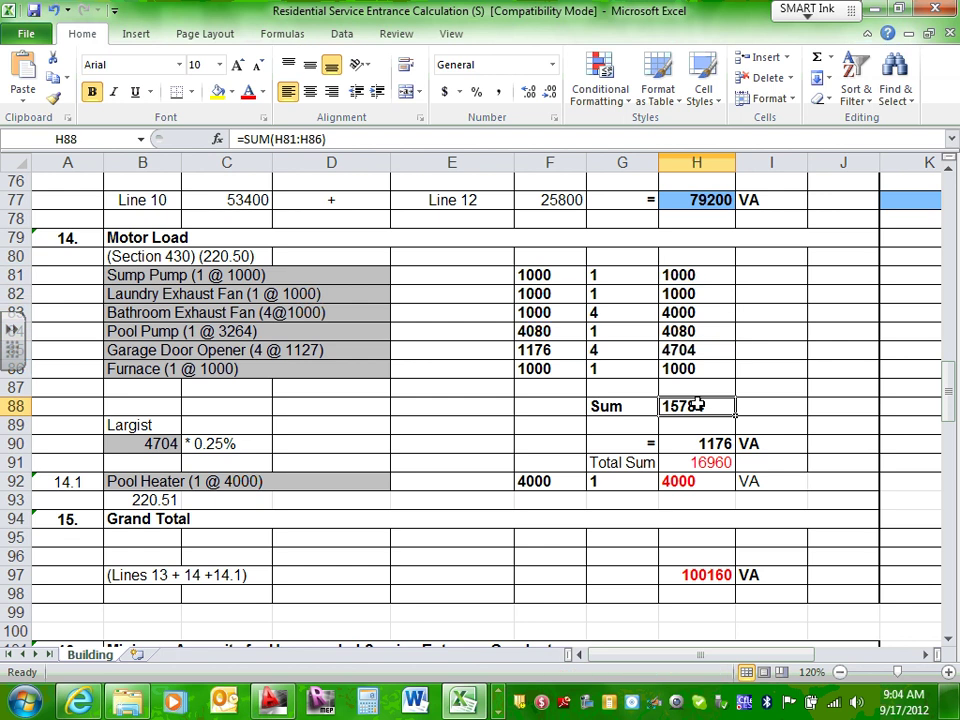
left_click(146, 444)
double_click(152, 444)
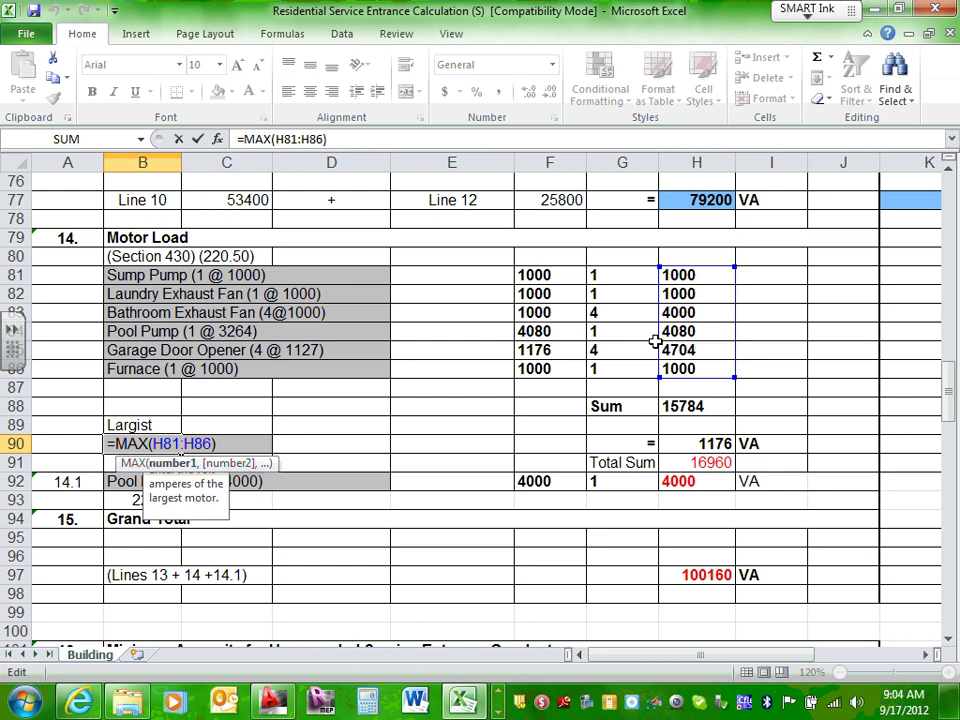
key("ctrl+Return")
left_click(237, 446)
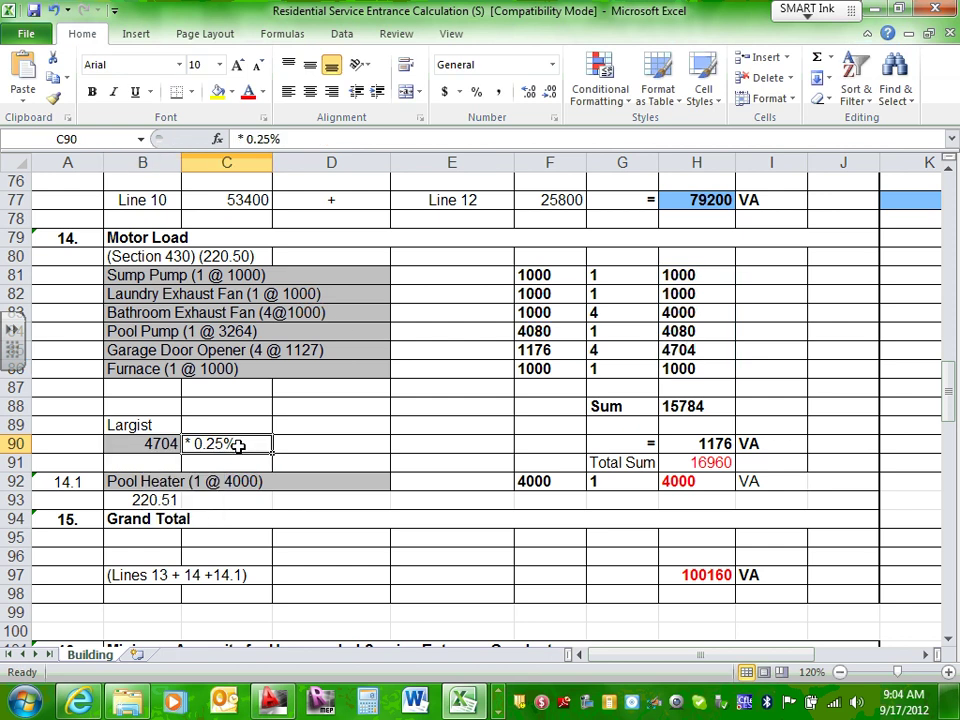
- Trace the motor load Total Sum formula in H91 to its inputs in H90 and H88
left_click(700, 443)
left_click(712, 463)
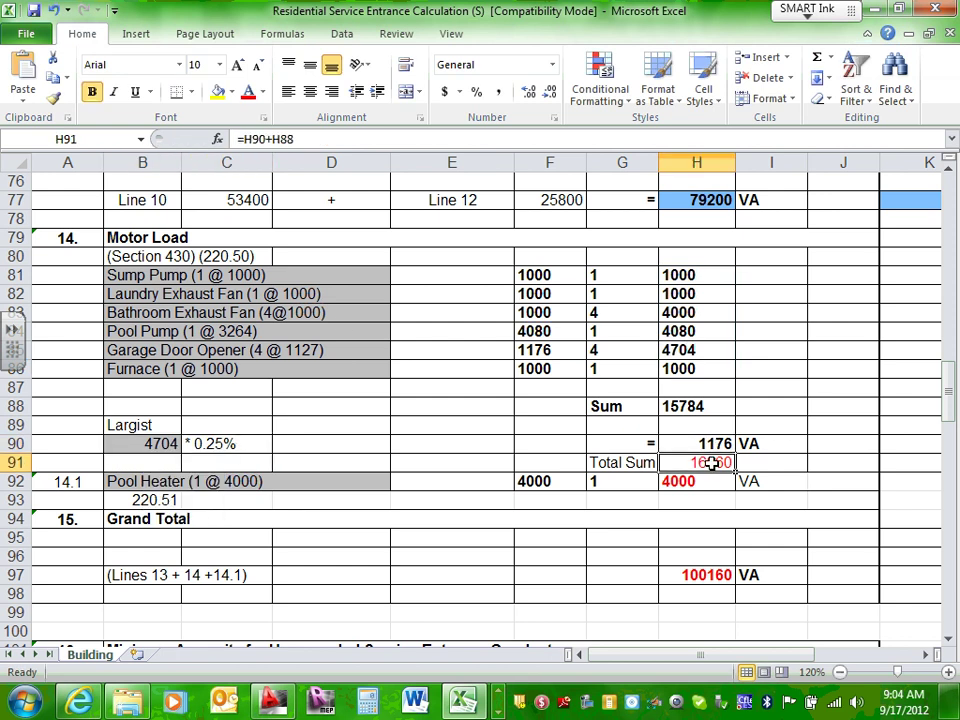
double_click(716, 462)
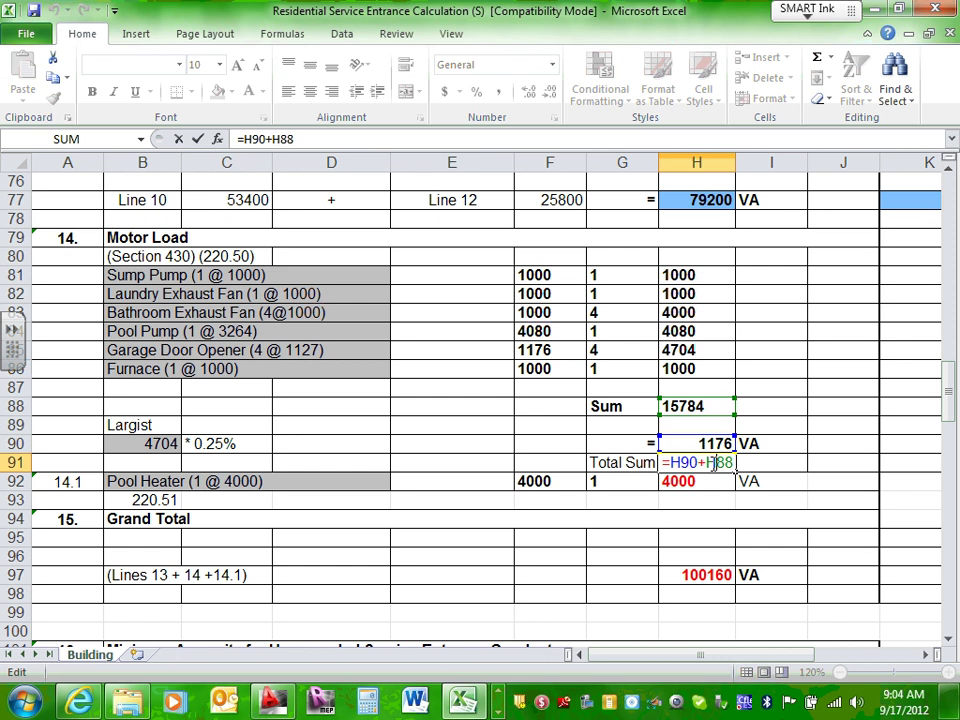
key("ctrl+Return")
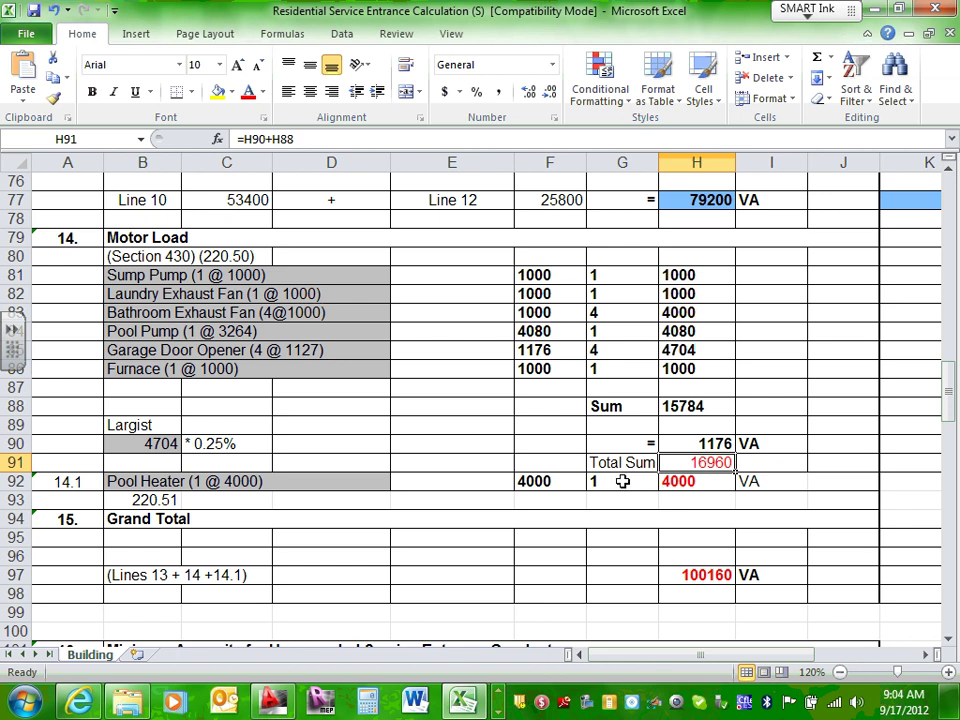
- Review the pool heater's unit load, quantity and total in row 92 of line 14.1
scroll(600, 458, "down", 1)
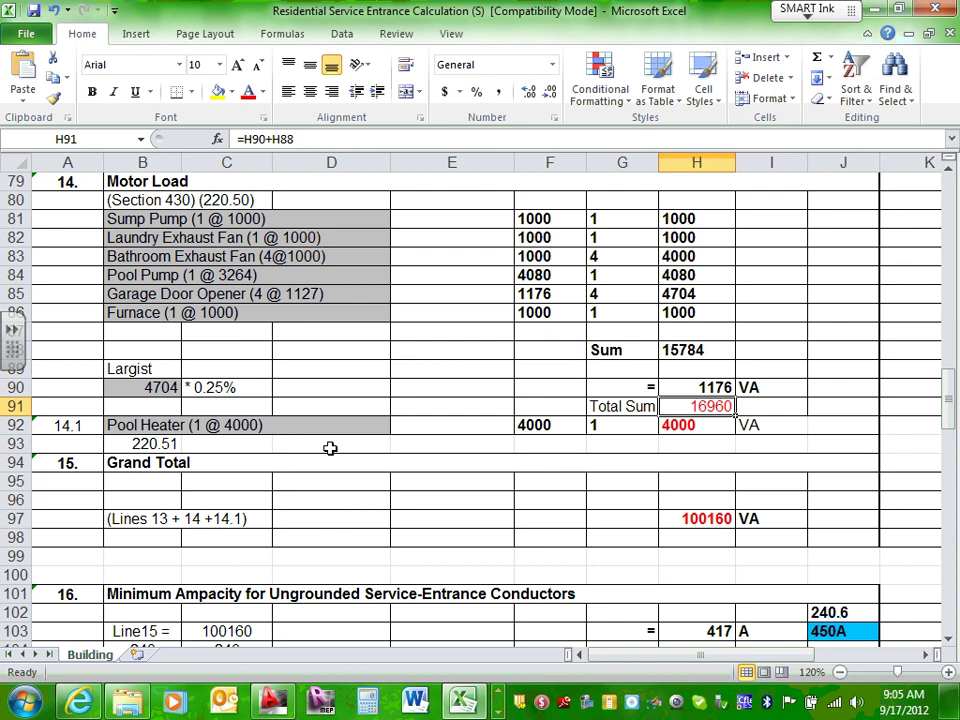
left_click(548, 424)
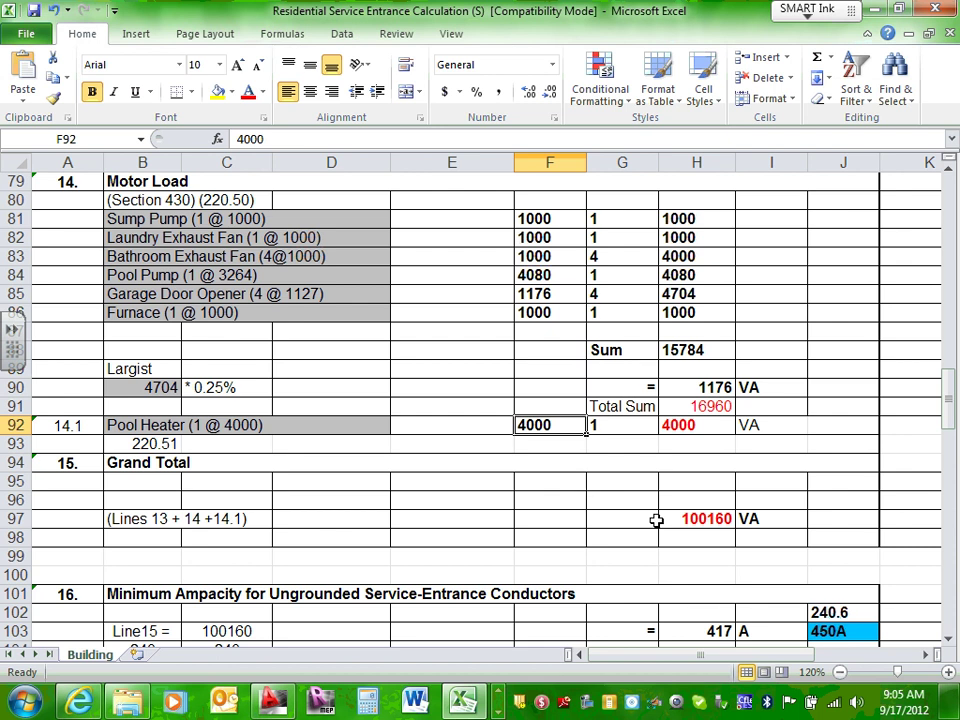
left_click(615, 428)
left_click(681, 422)
- Trace the Grand Total formula in H97 to its H92, H91 and H77 inputs
scroll(570, 433, "down", 2)
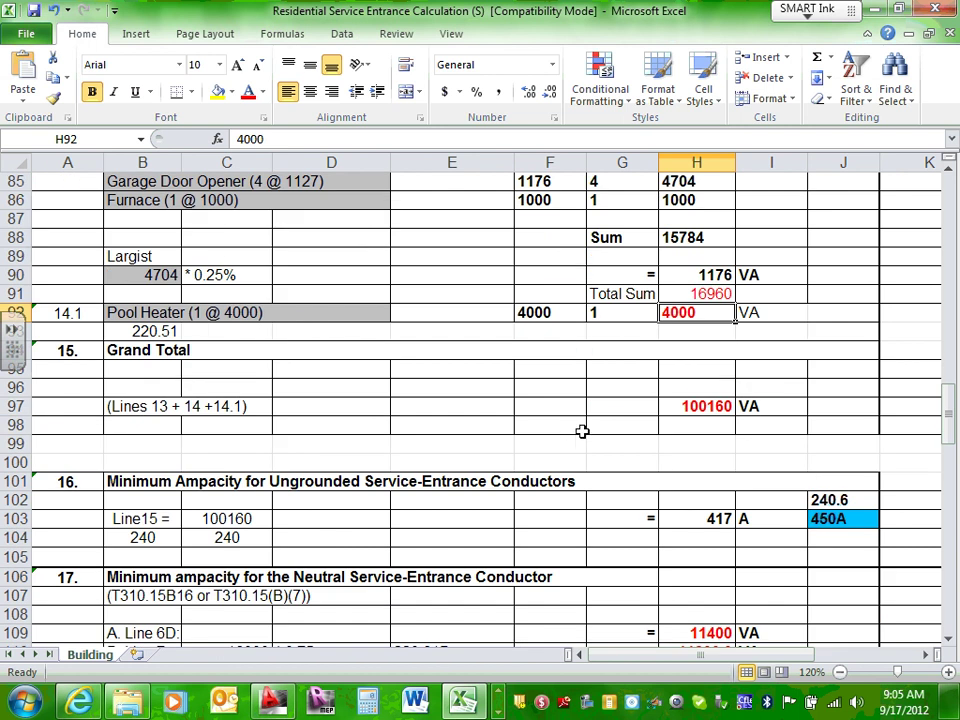
left_click(715, 405)
double_click(692, 406)
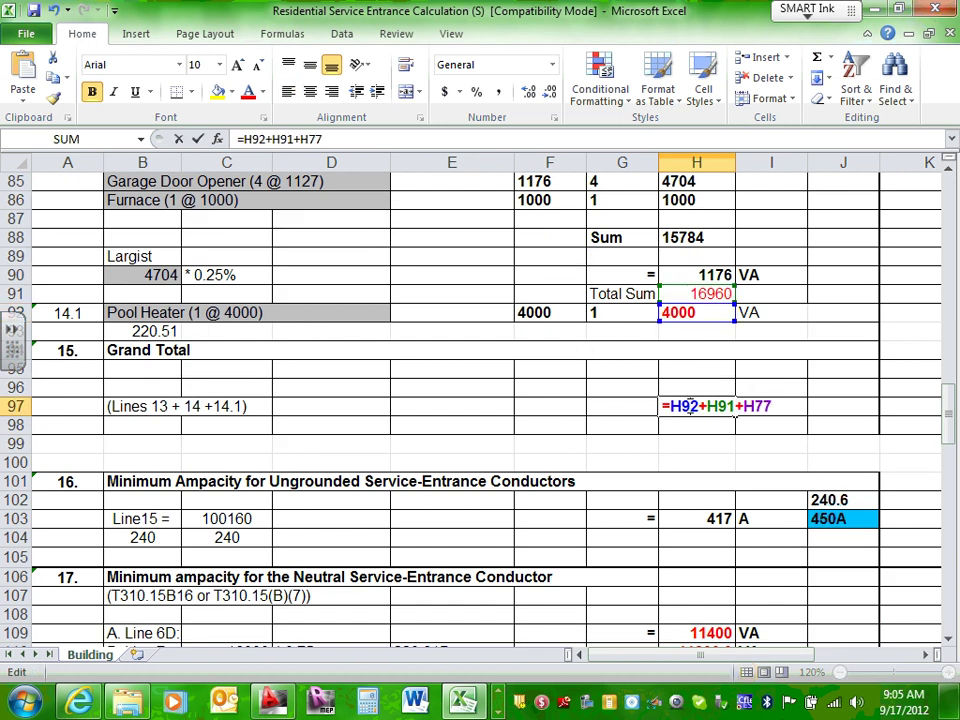
scroll(690, 405, "up", 14)
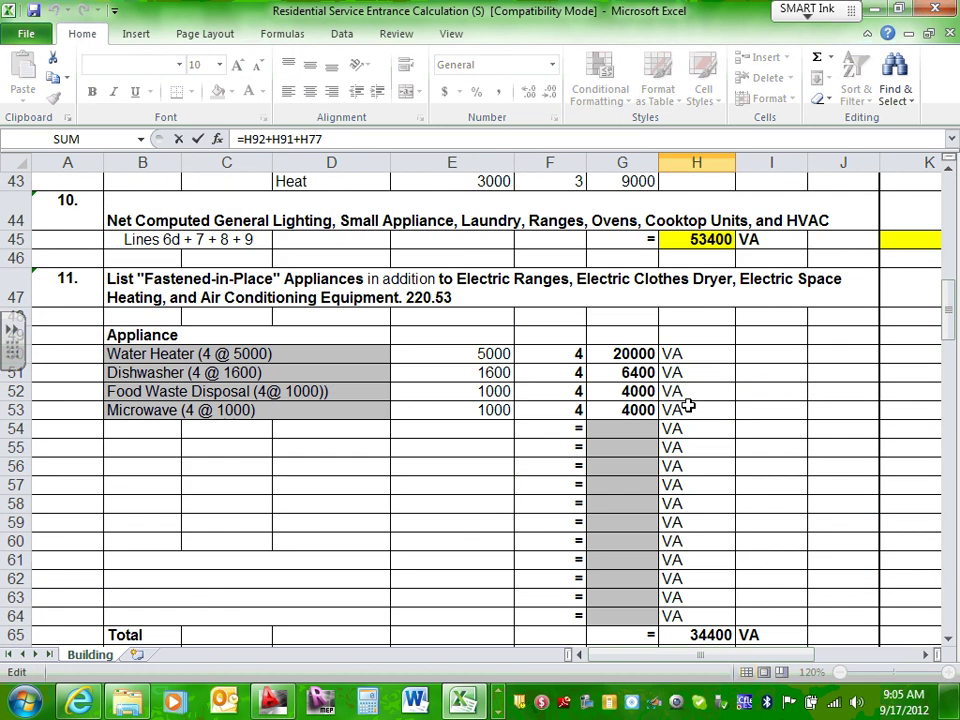
scroll(689, 405, "down", 17)
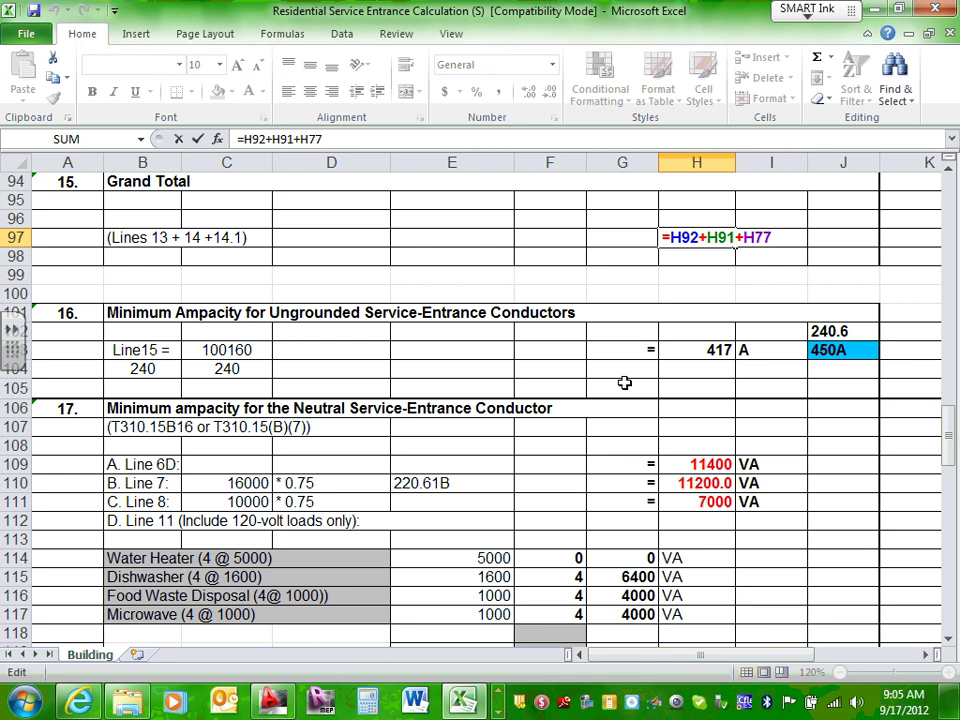
key("Escape")
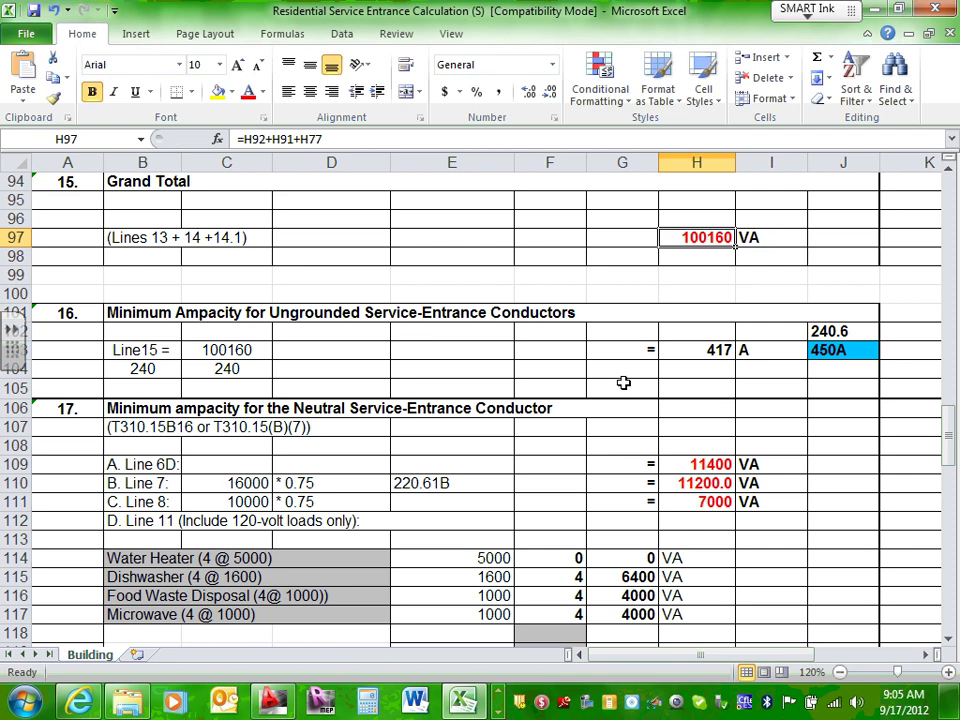
left_click(702, 253)
left_click(707, 238)
- Check the section 16 ungrounded-conductor ampacity inputs in C103 and C104, its formula in H103 and the rating in J103
left_click(240, 368)
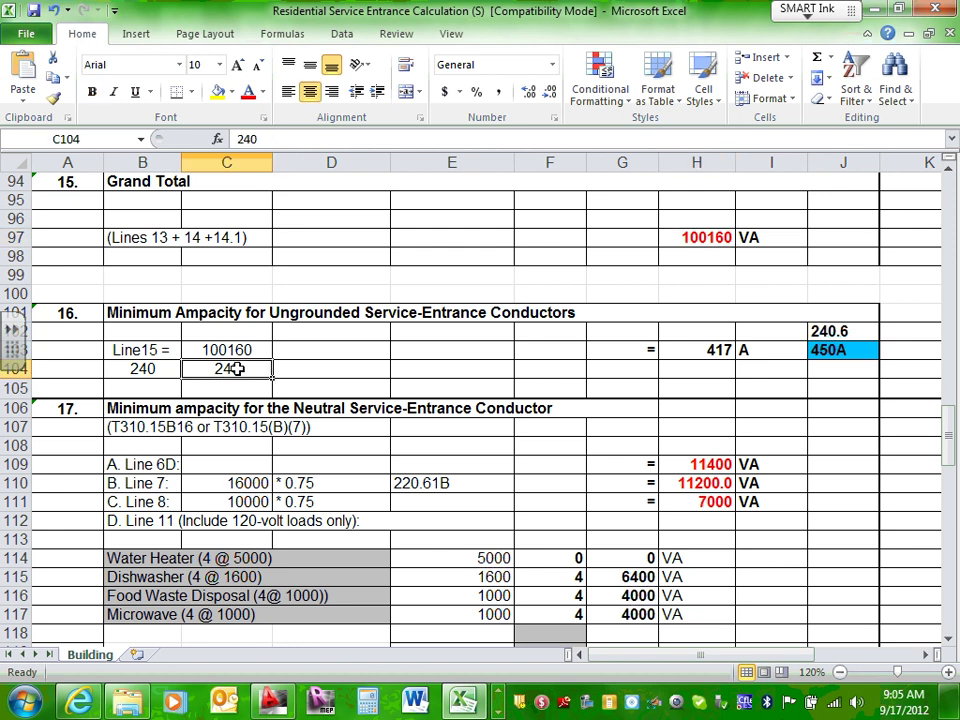
left_click(245, 348)
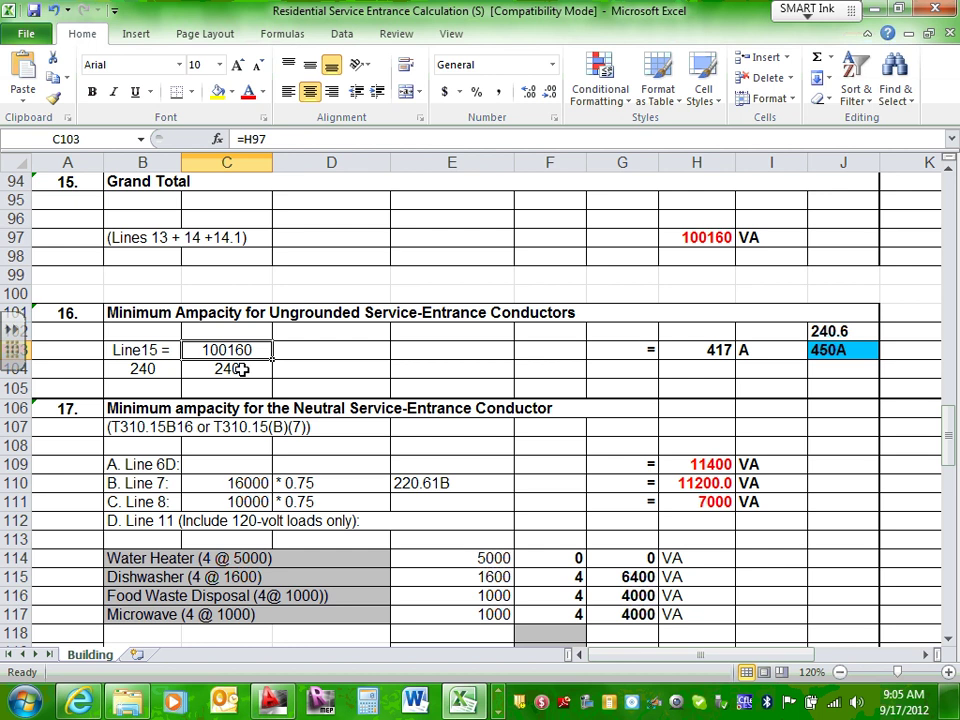
left_click(250, 366)
left_click(711, 353)
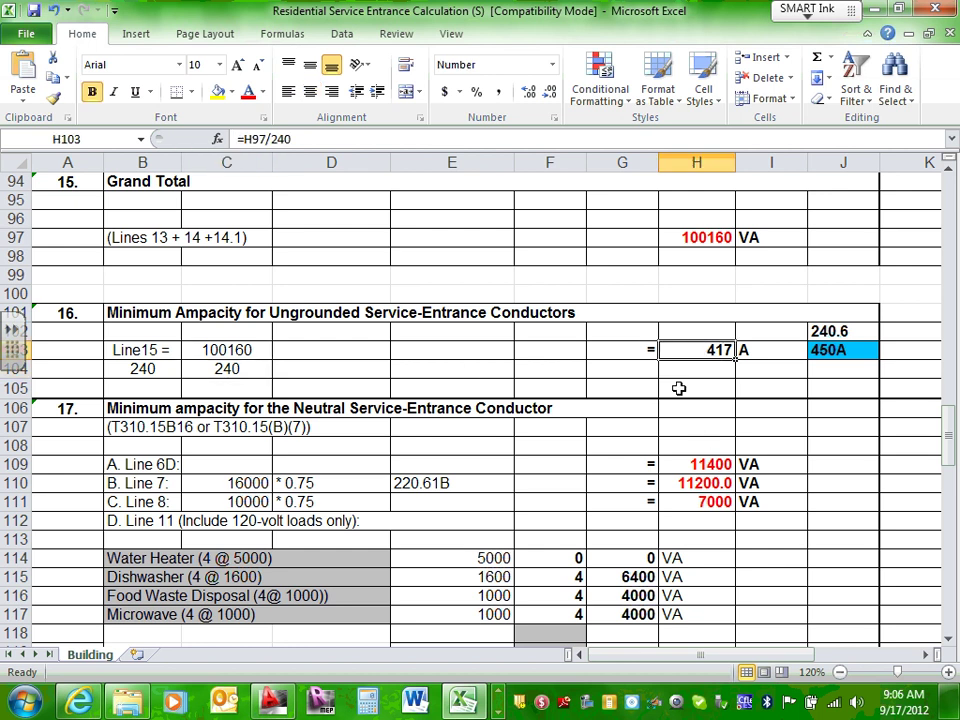
left_click(839, 354)
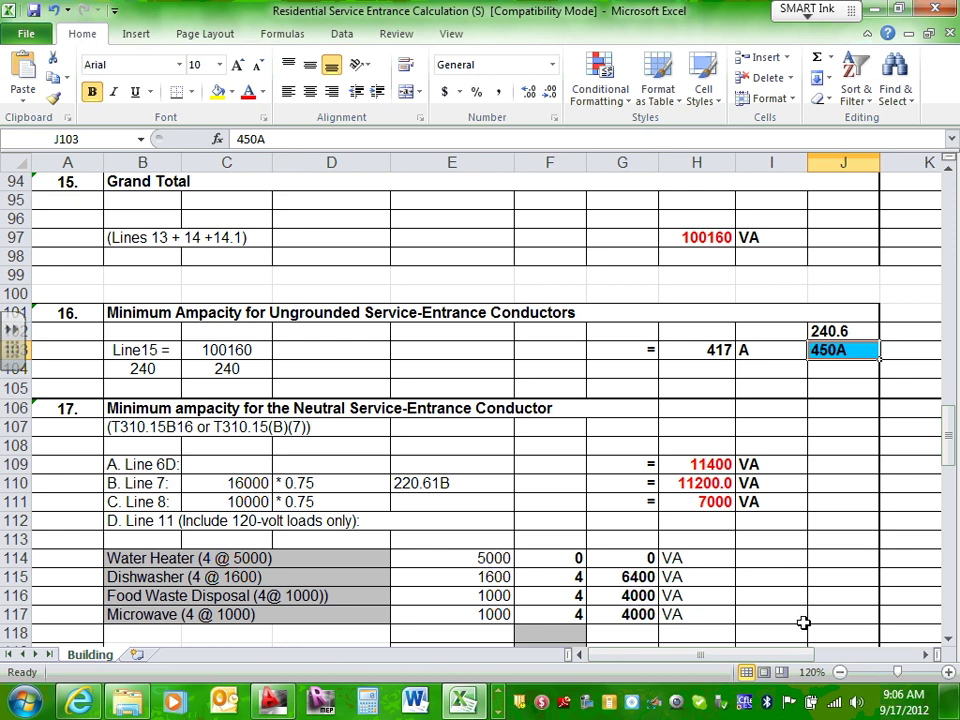
- Check the matching ungrounded-conductor ampacity formulas in K103 and N103
left_click_drag(800, 656, 902, 664)
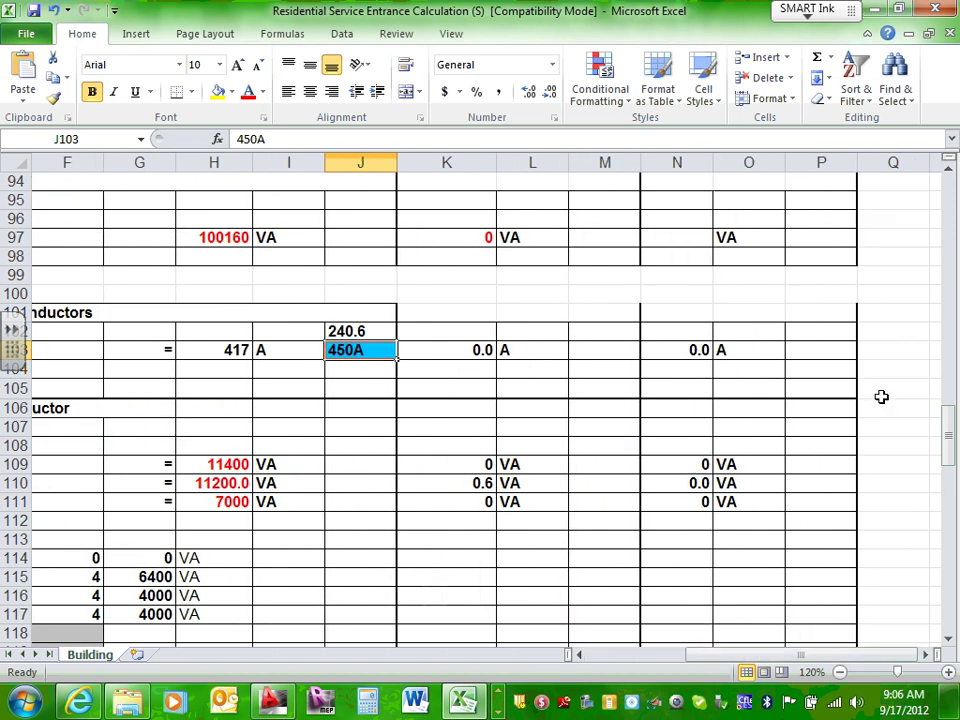
mouse_move(948, 435)
left_mouse_down()
mouse_move(950, 192)
mouse_move(948, 484)
mouse_move(947, 448)
left_mouse_up()
left_click_drag(702, 662, 480, 662)
scroll(288, 350, "up", 2)
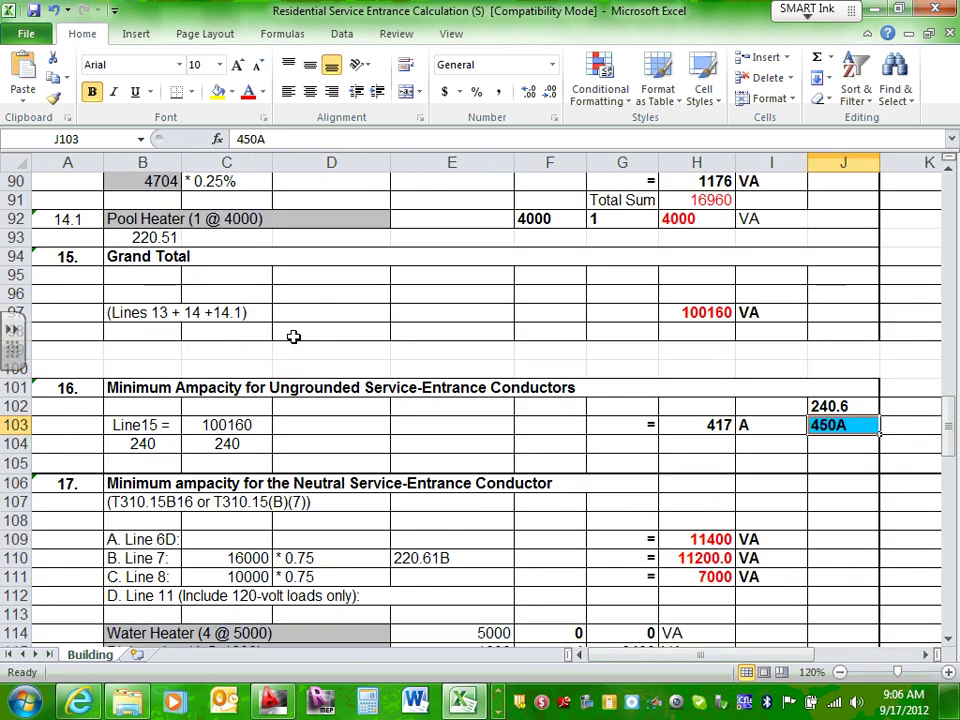
scroll(262, 470, "down", 2)
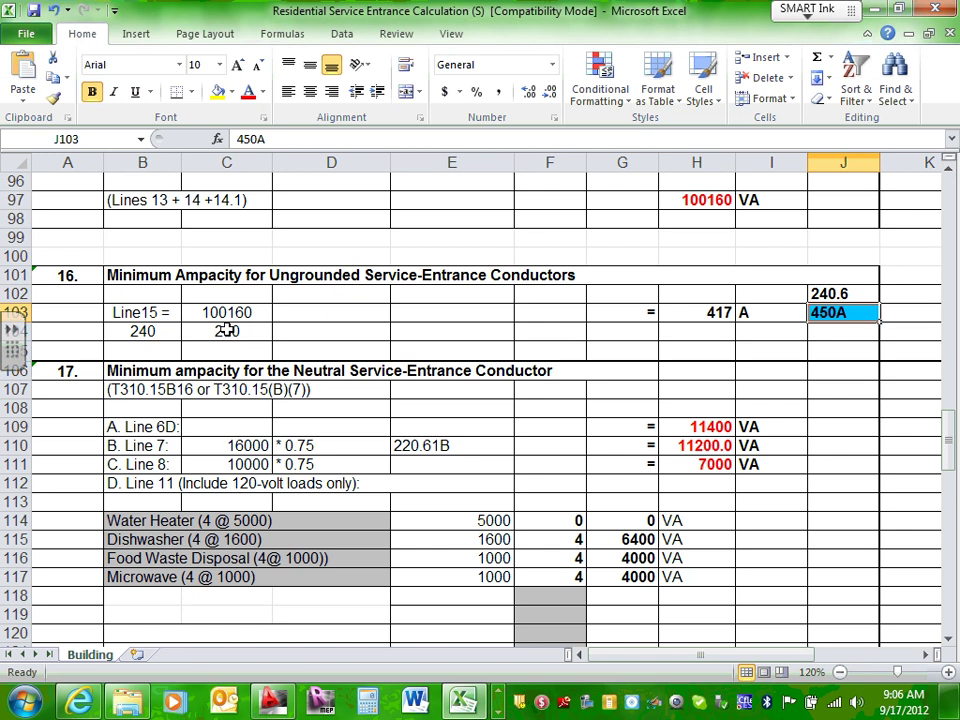
left_click_drag(633, 665, 733, 664)
left_click(475, 312)
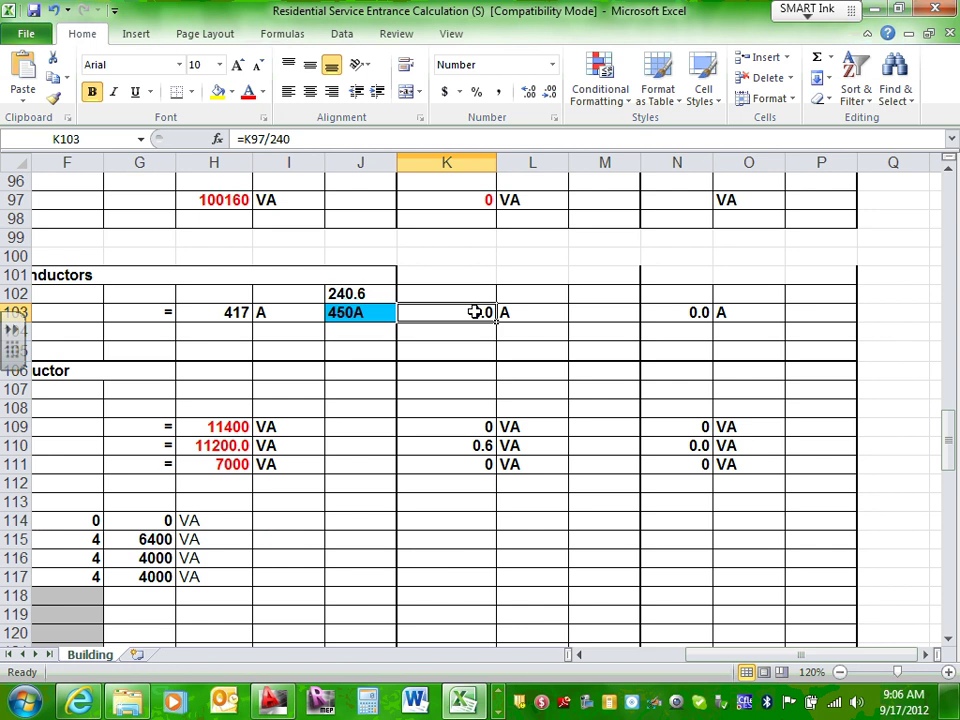
left_click(692, 312)
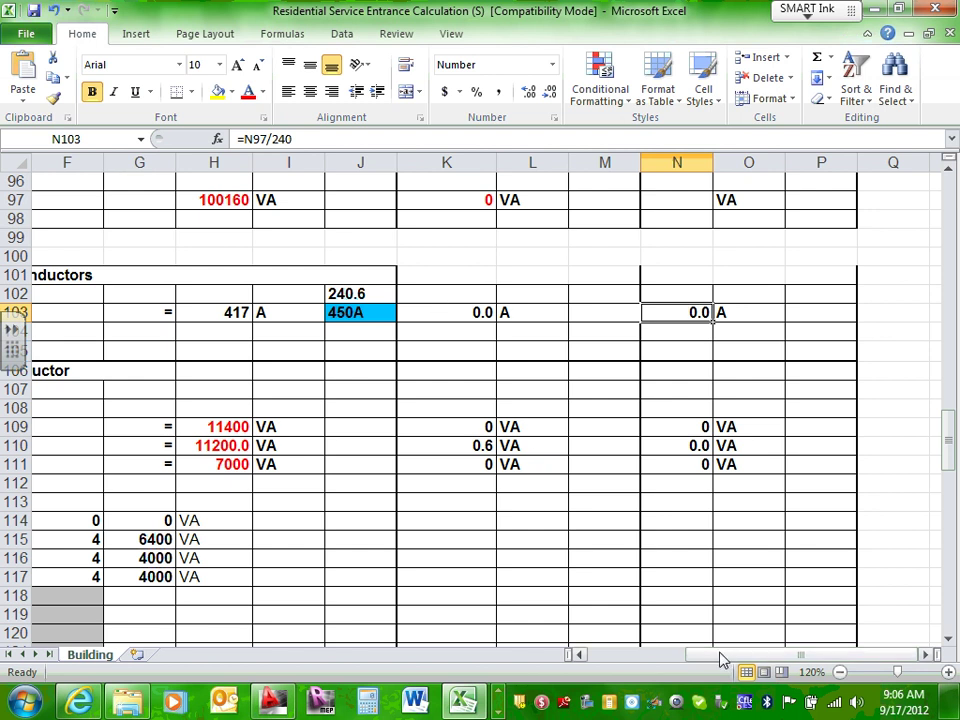
left_click_drag(722, 655, 619, 657)
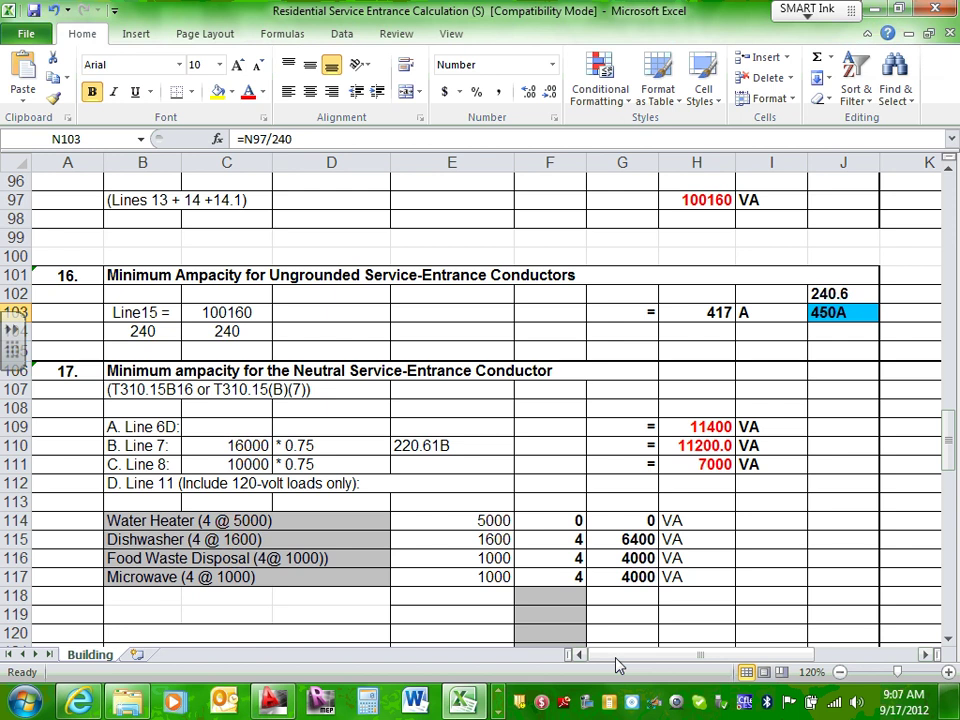
- Compare section 16 for the ungrounded conductors with section 17 for the neutral service-entrance conductor
scroll(301, 323, "down", 2)
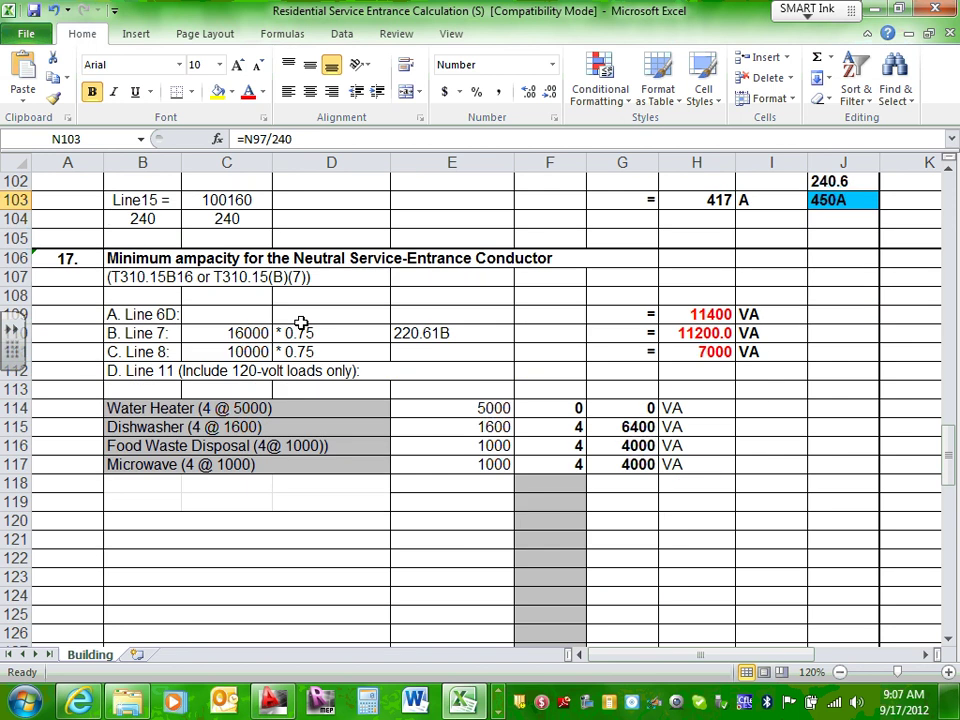
left_click(84, 258)
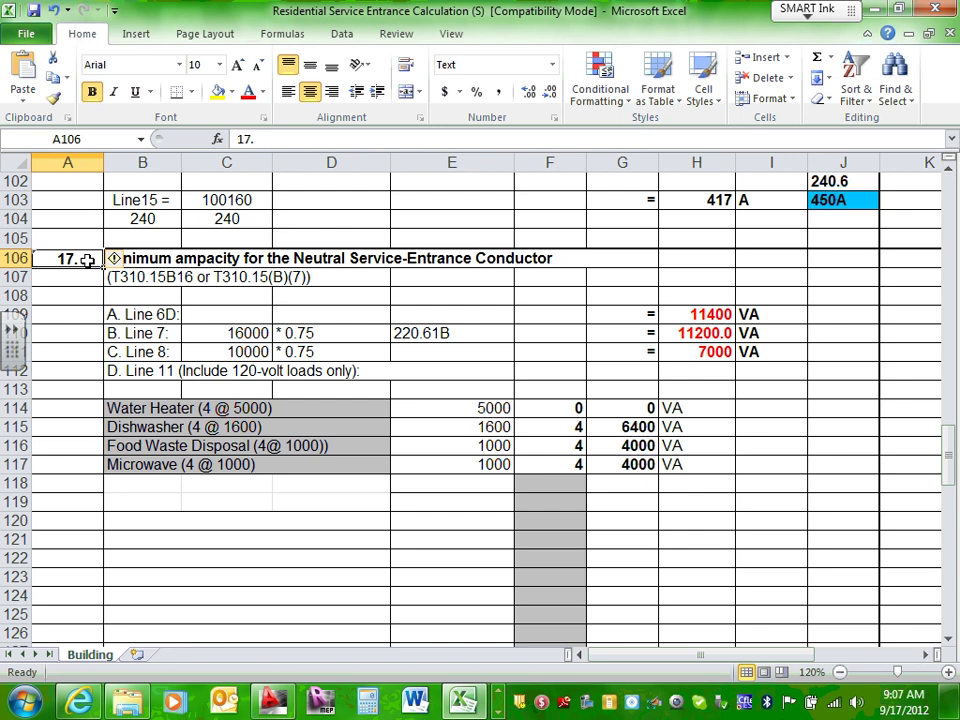
scroll(88, 260, "up", 3)
left_click(79, 333)
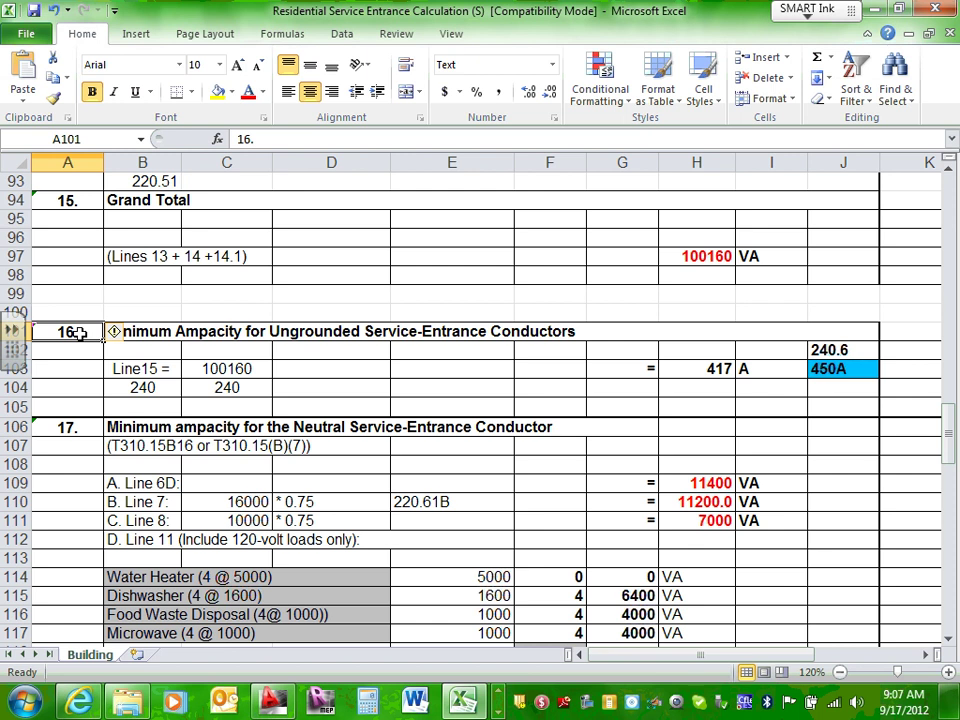
scroll(78, 333, "down", 2)
left_click(67, 315)
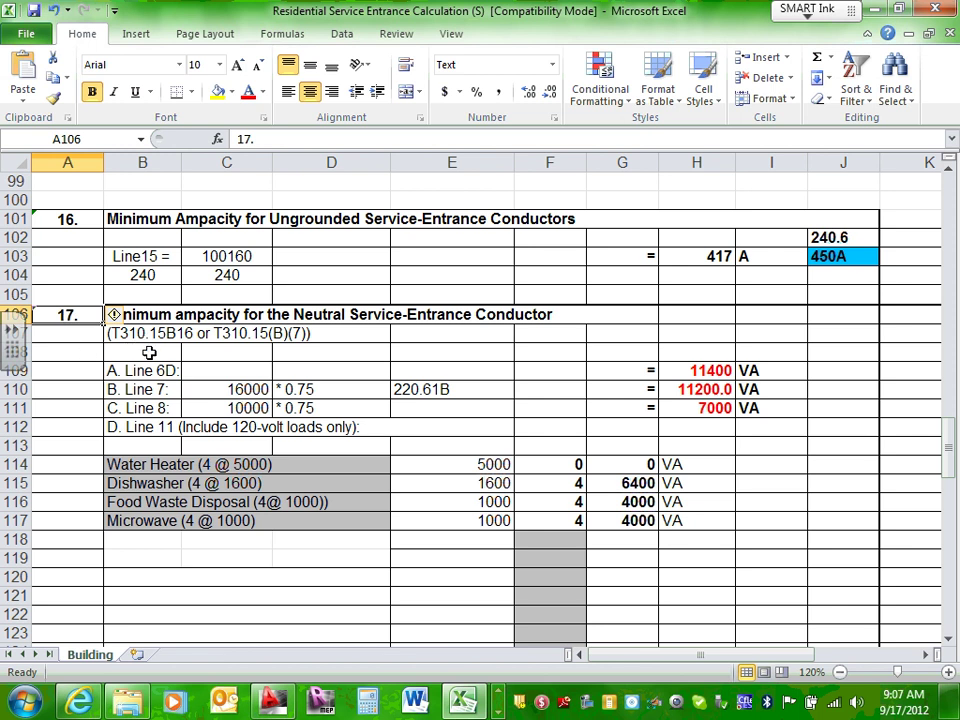
scroll(148, 352, "down", 1)
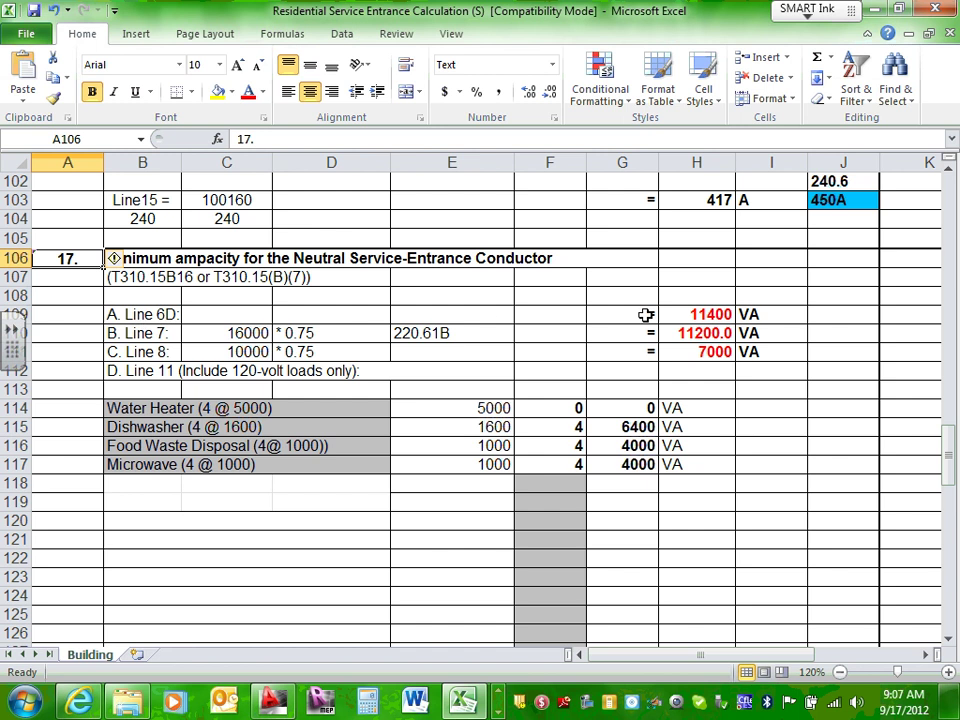
- Check the Line 6D, Line 7 and Line 8 neutral load references, multipliers and formulas in rows 109 to 111
left_click(260, 332)
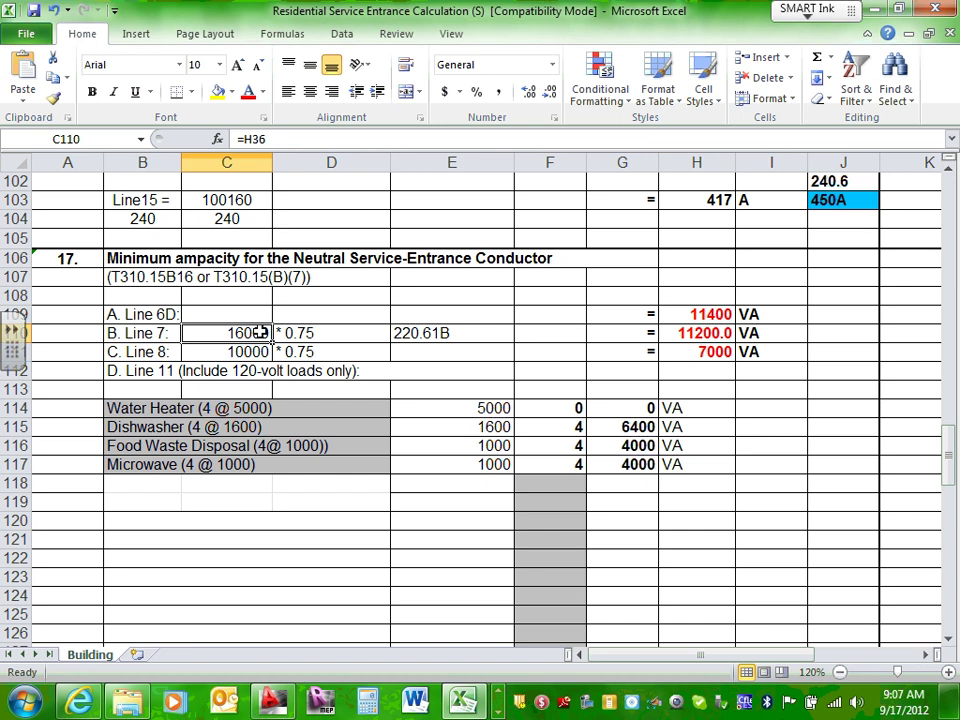
left_click(325, 332)
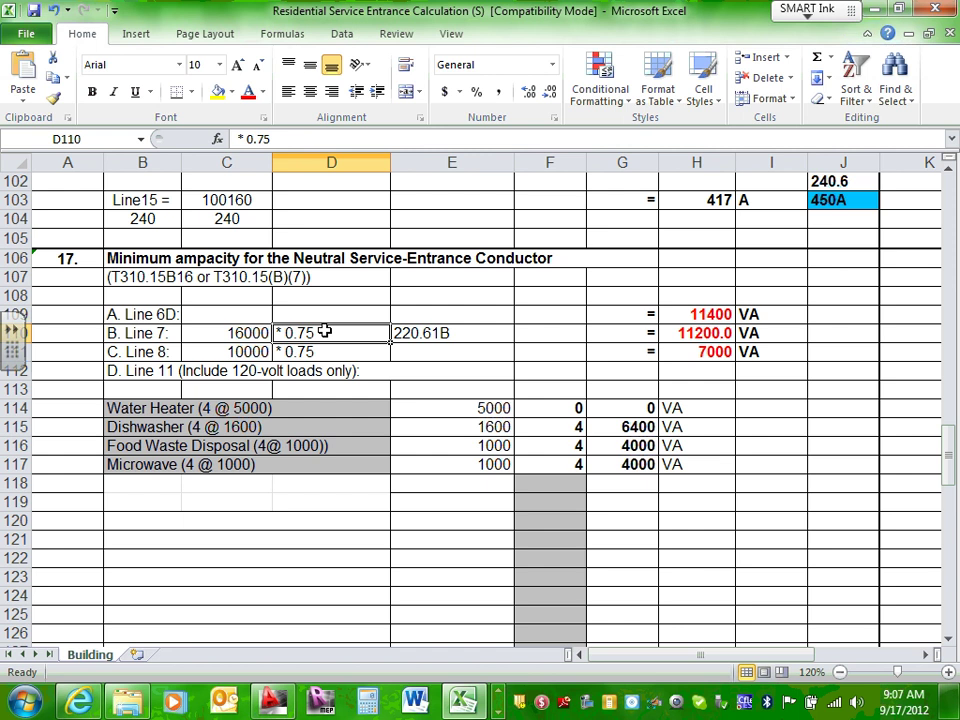
left_click(703, 313)
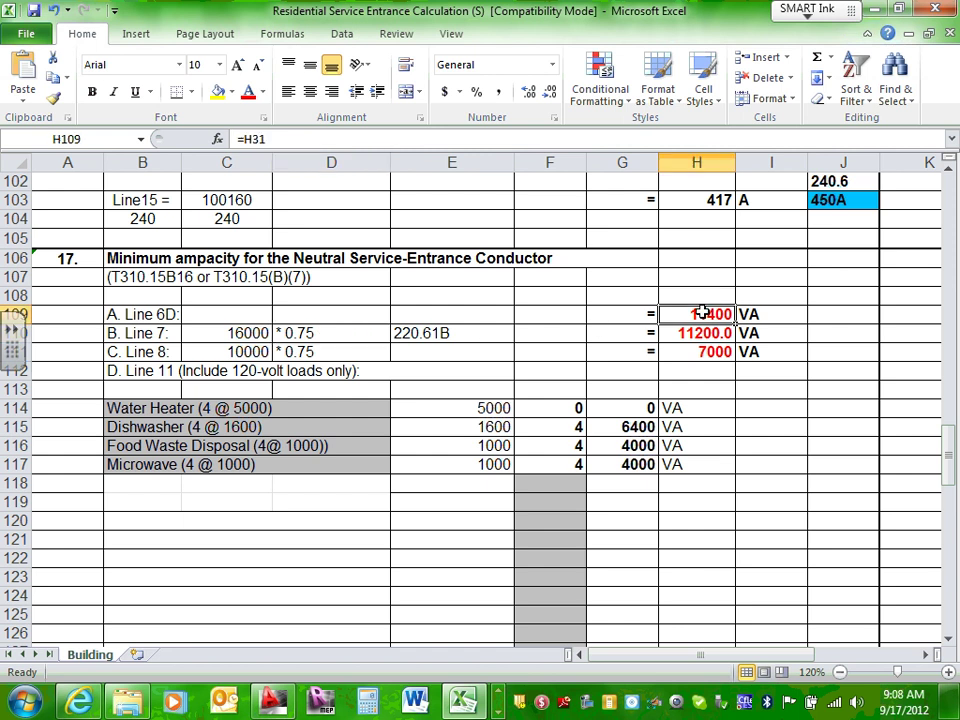
left_click(245, 352)
left_click(302, 353)
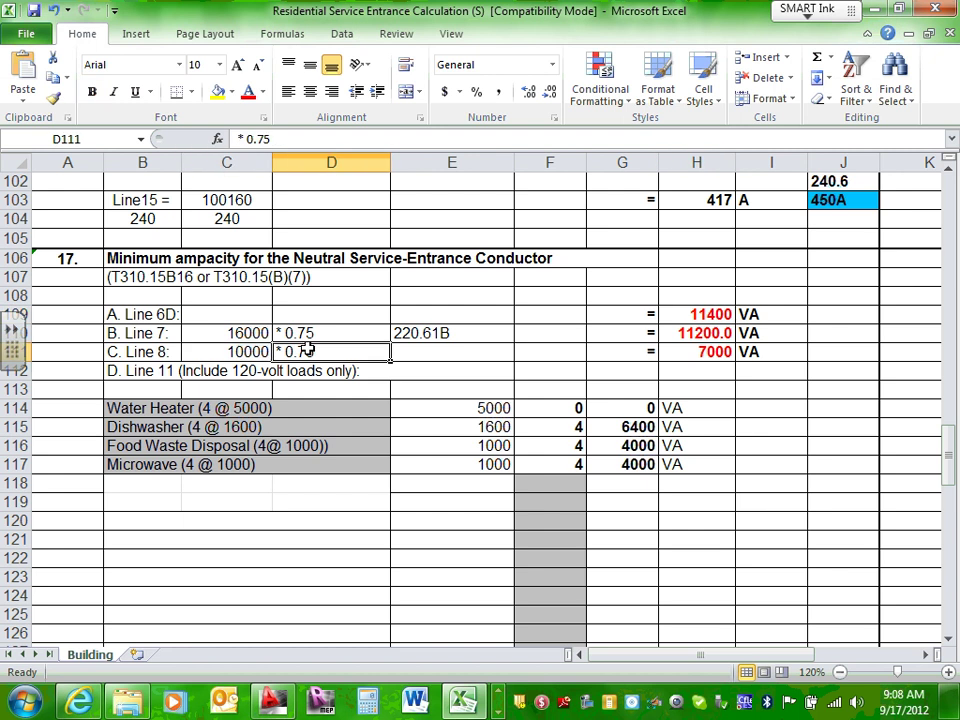
left_click(697, 333)
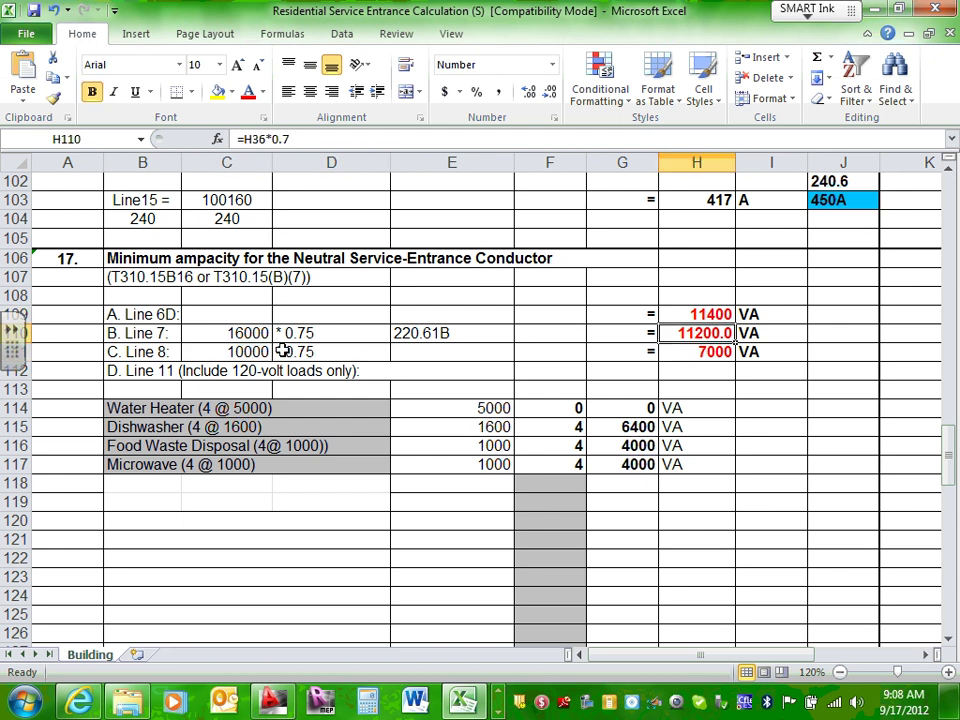
- Change the neutral load multiplier labels for Line 7 in D110 and Line 8 in D111 to * 0.70
scroll(380, 361, "down", 1)
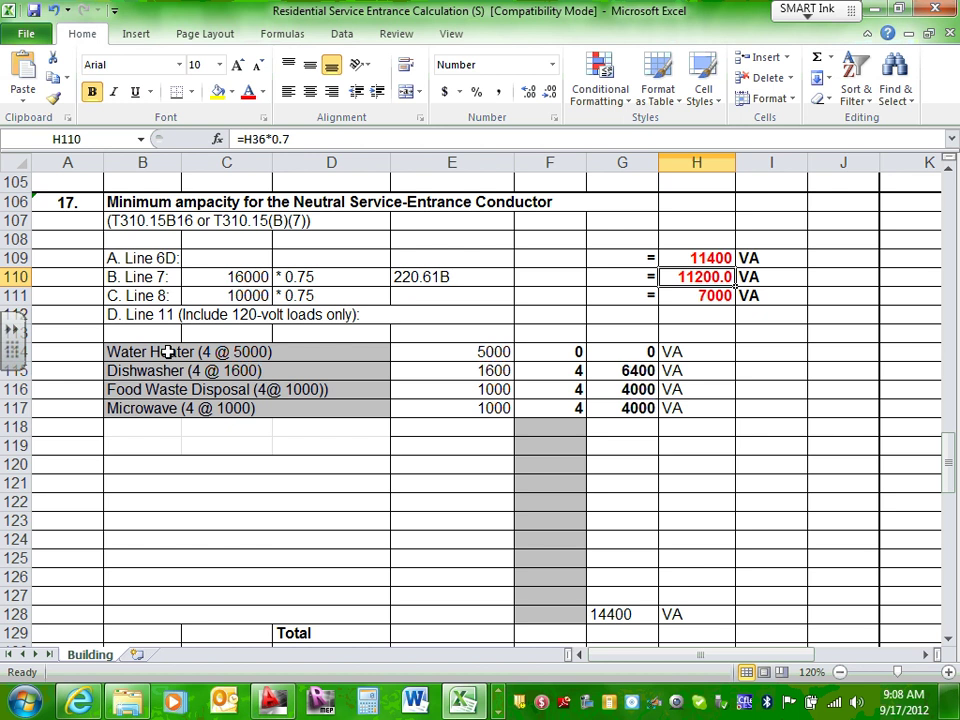
double_click(315, 277)
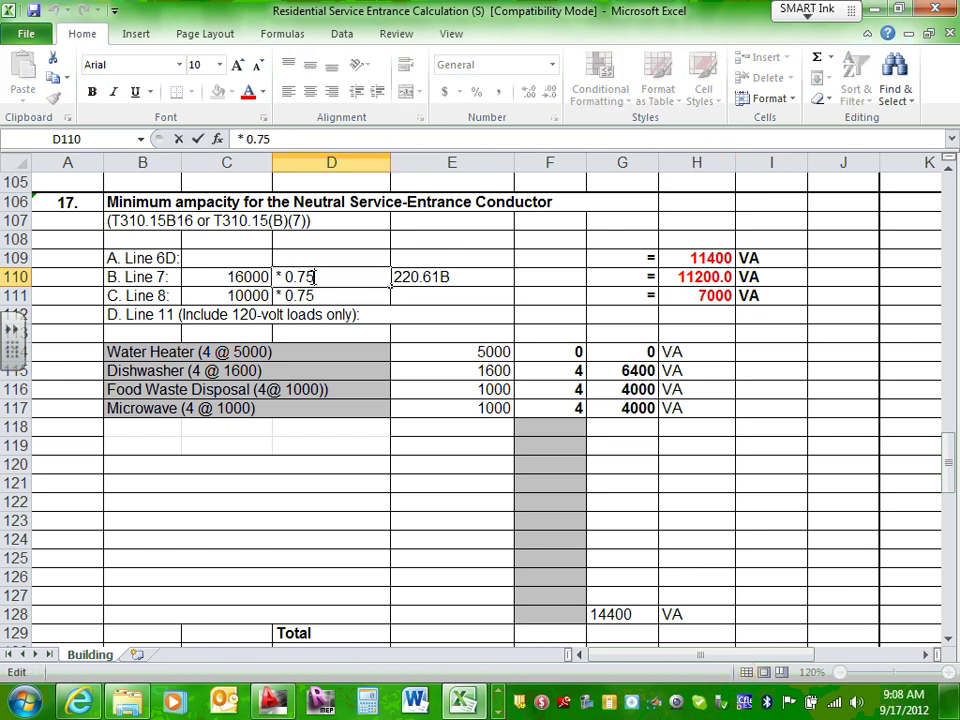
key("shift+Left")
type("0")
double_click(332, 297)
key("shift+Left")
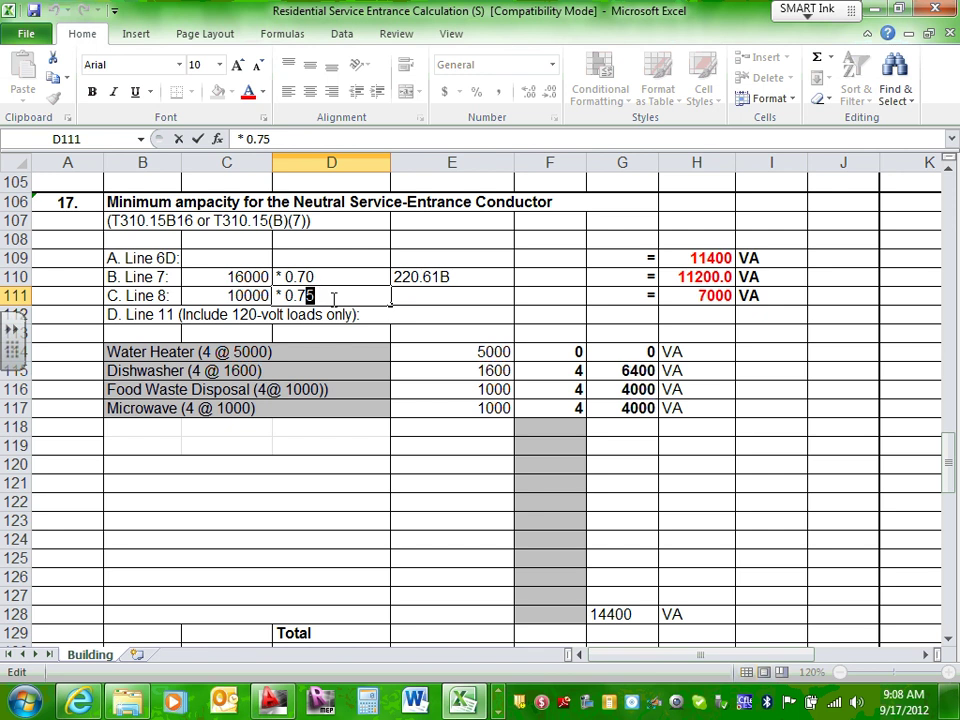
type("0")
left_click(348, 275)
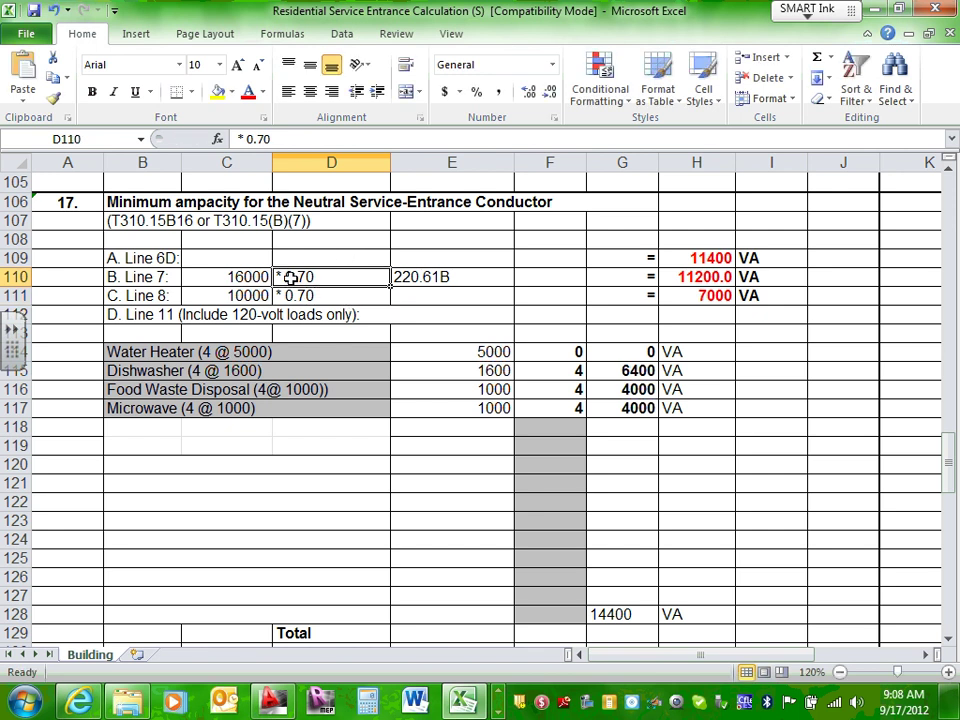
left_click_drag(298, 277, 300, 296)
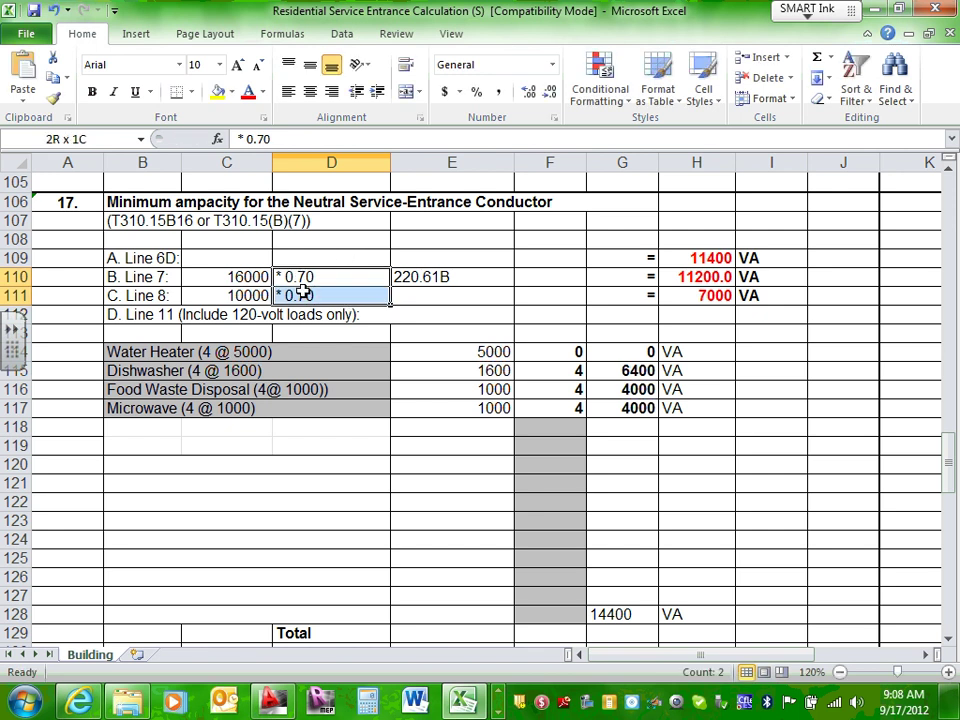
- Color the * 0.70 multiplier labels in D110 and D111 red
left_click(248, 91)
left_click(335, 239)
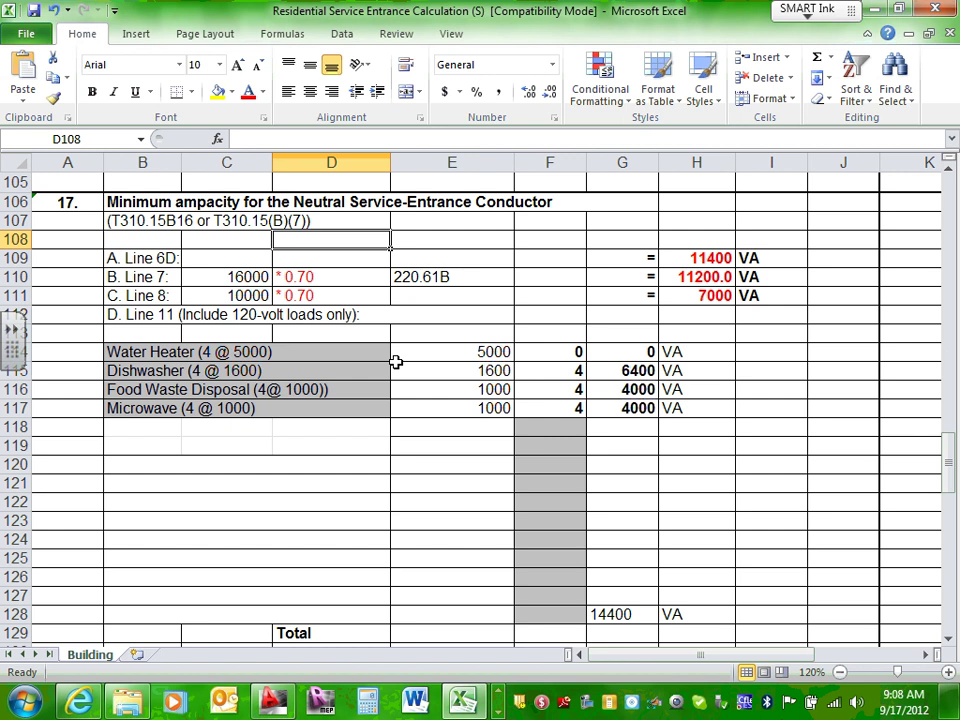
- Check the Line 8 neutral formula in H111 and the water heater quantity in F114 of the 120-volt loads list
scroll(396, 306, "down", 1)
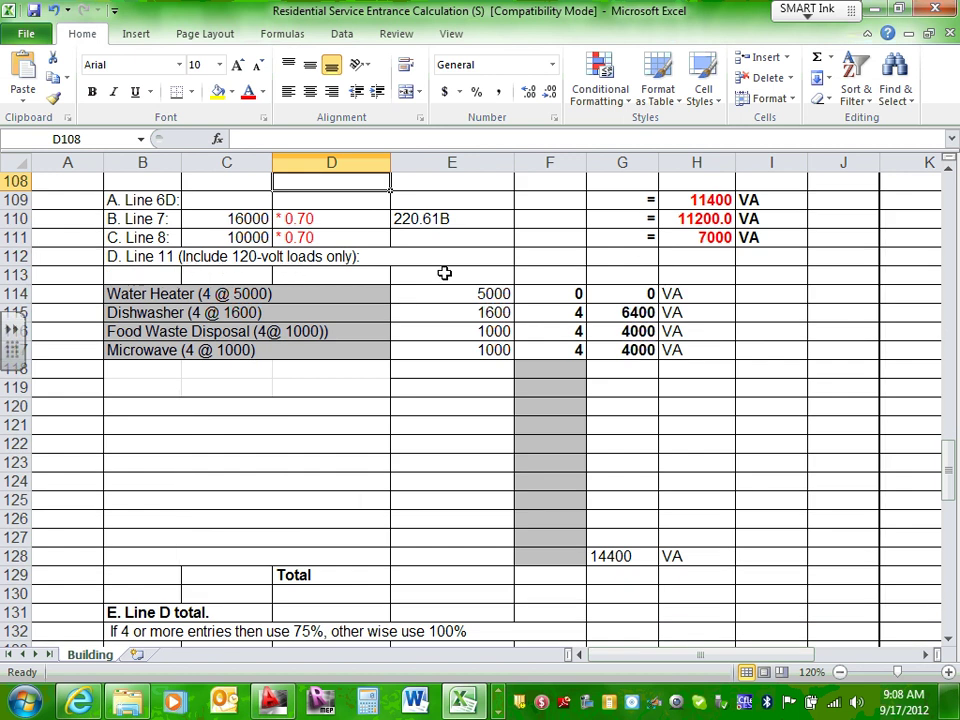
scroll(548, 273, "up", 1)
left_click(706, 295)
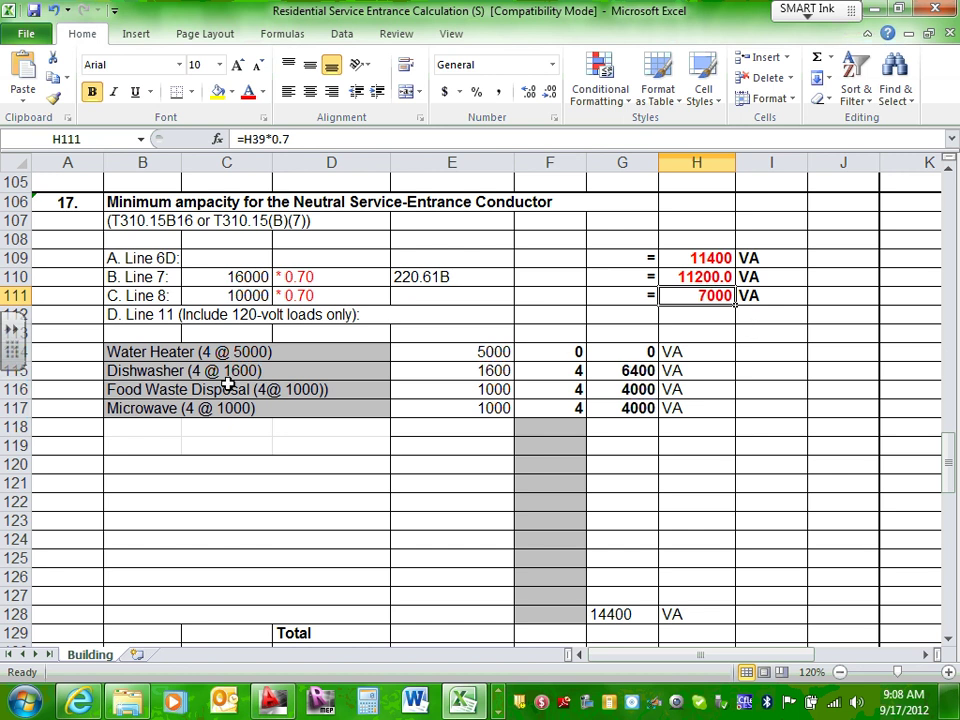
scroll(170, 368, "down", 1)
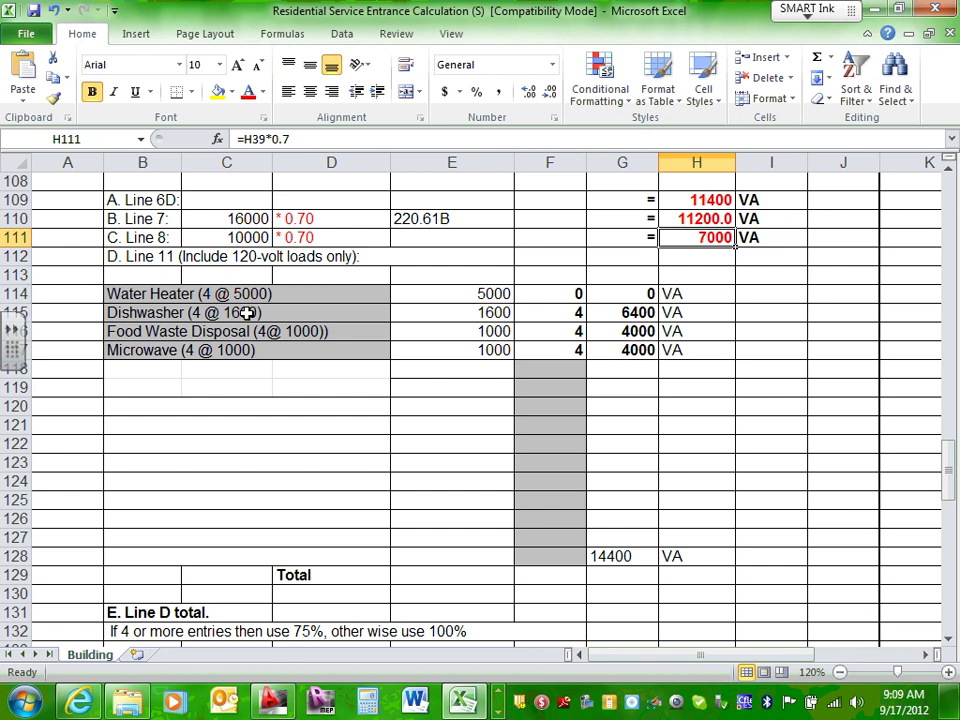
left_click(572, 292)
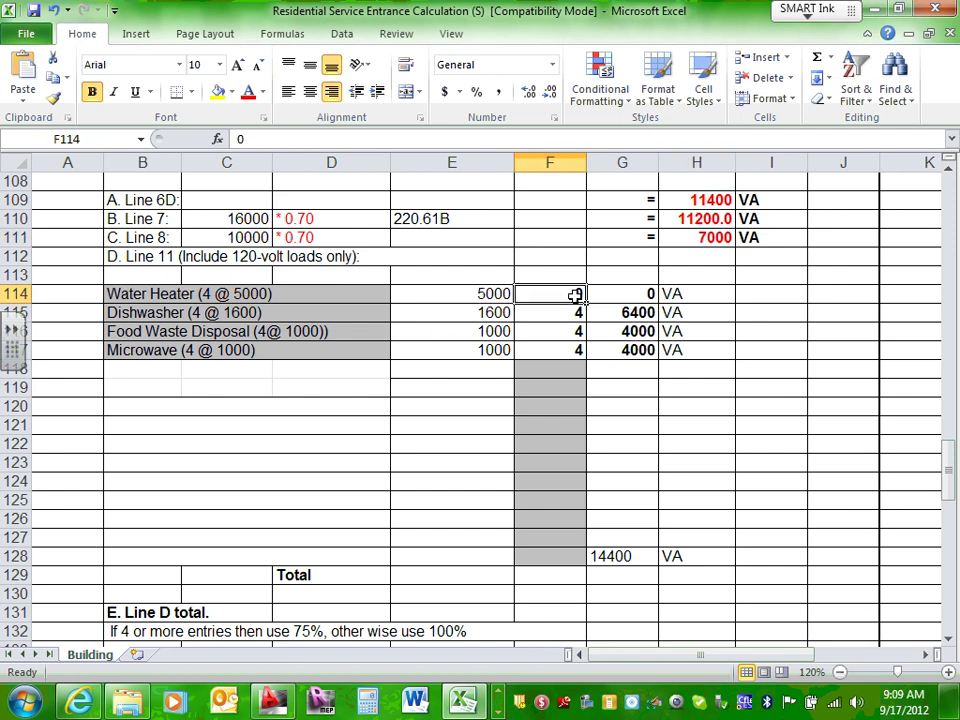
- Review the 120-volt appliance subtotal and check the Line D demand factor formula in H134
scroll(576, 295, "down", 1)
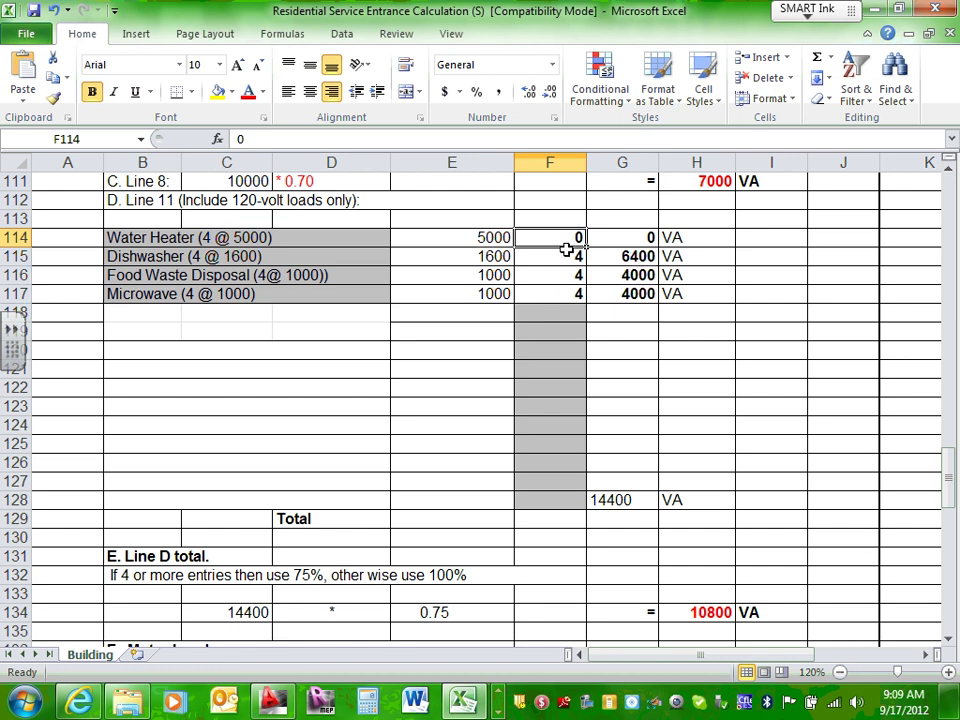
scroll(566, 249, "down", 1)
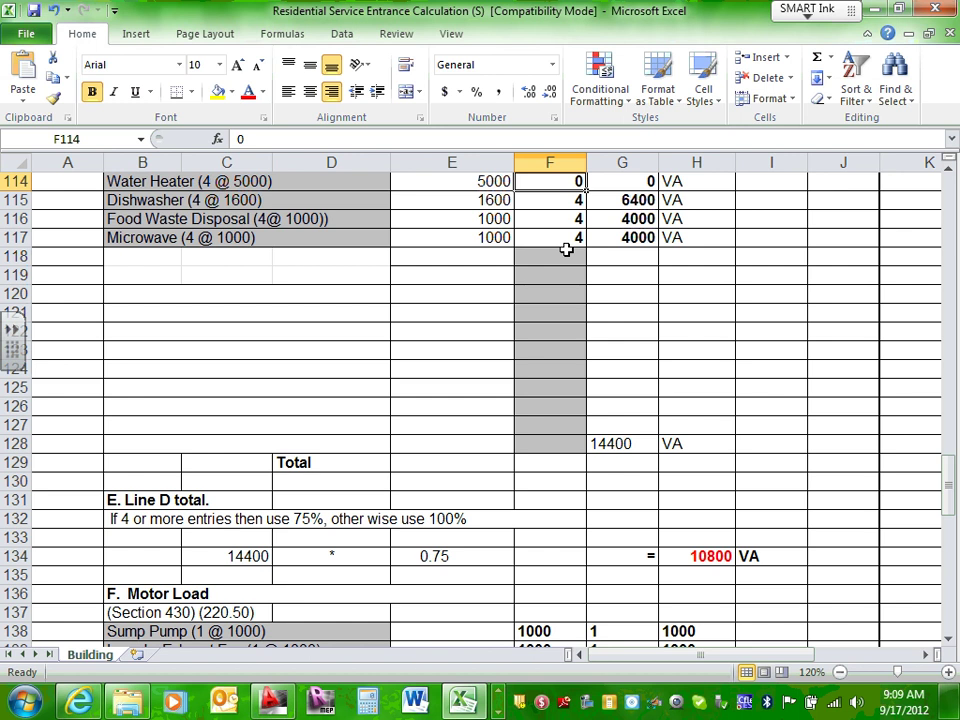
scroll(566, 249, "down", 2)
scroll(400, 428, "down", 1)
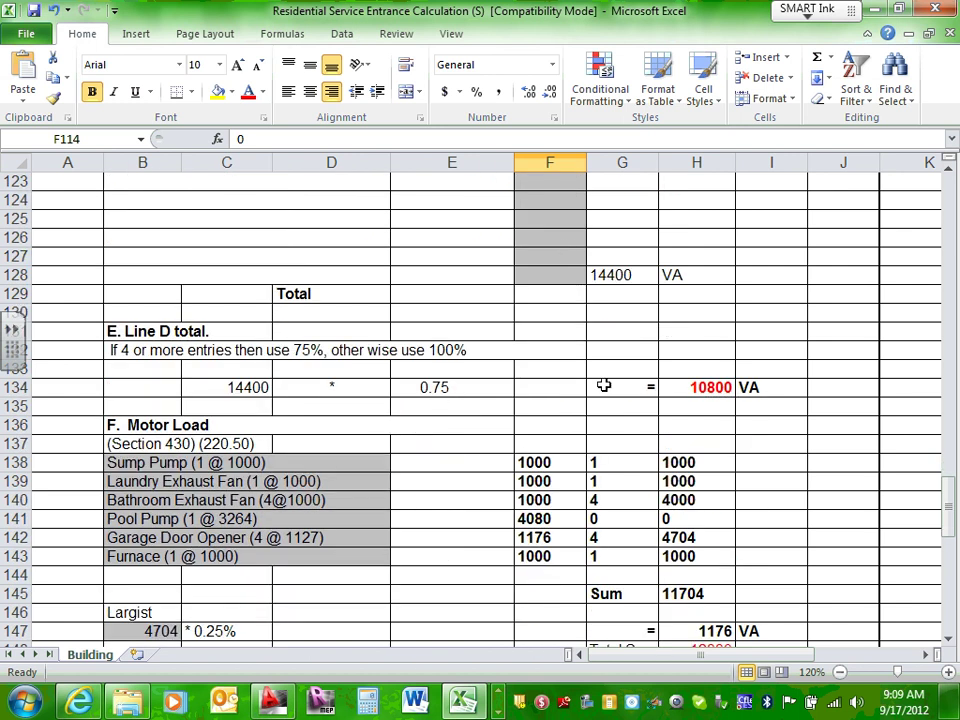
left_click(708, 386)
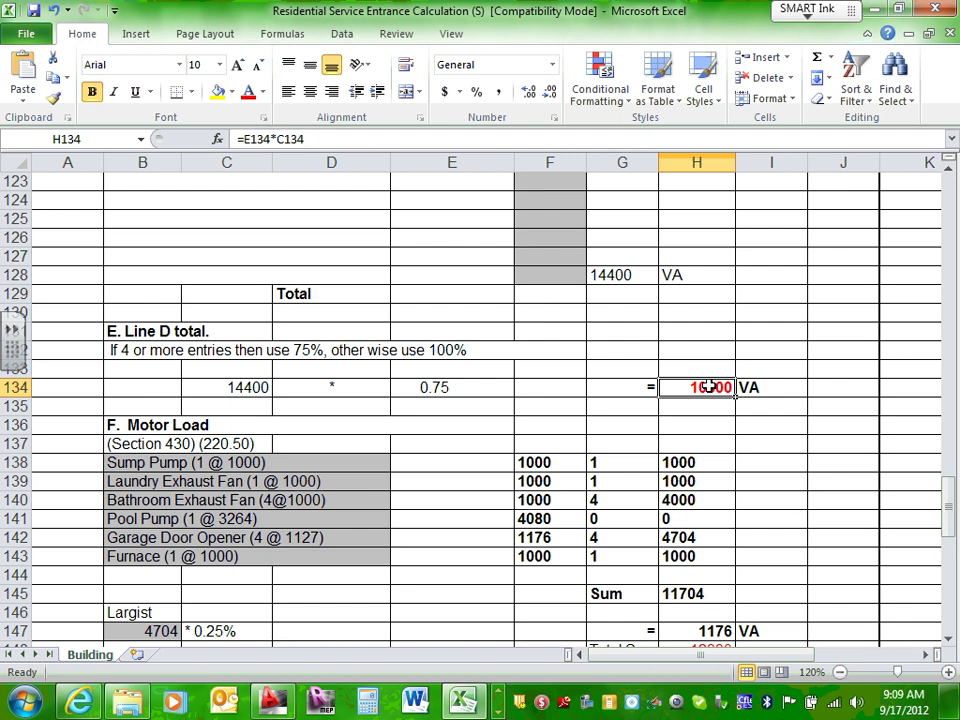
- Review the neutral motor load in part F and check the Line G total formula in H154
scroll(708, 386, "down", 2)
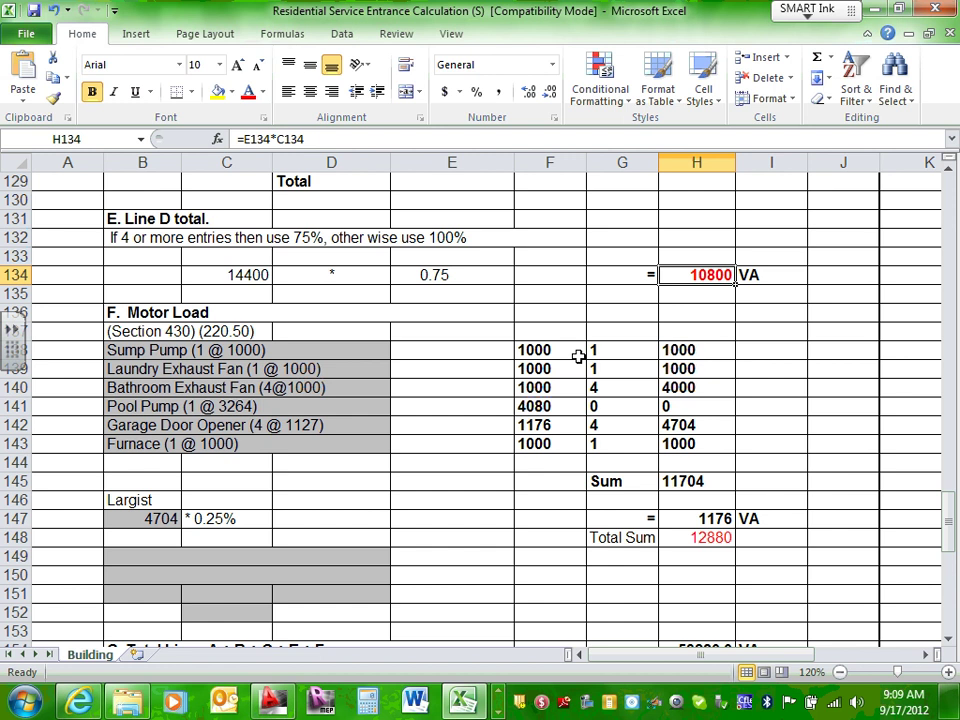
scroll(578, 356, "down", 1)
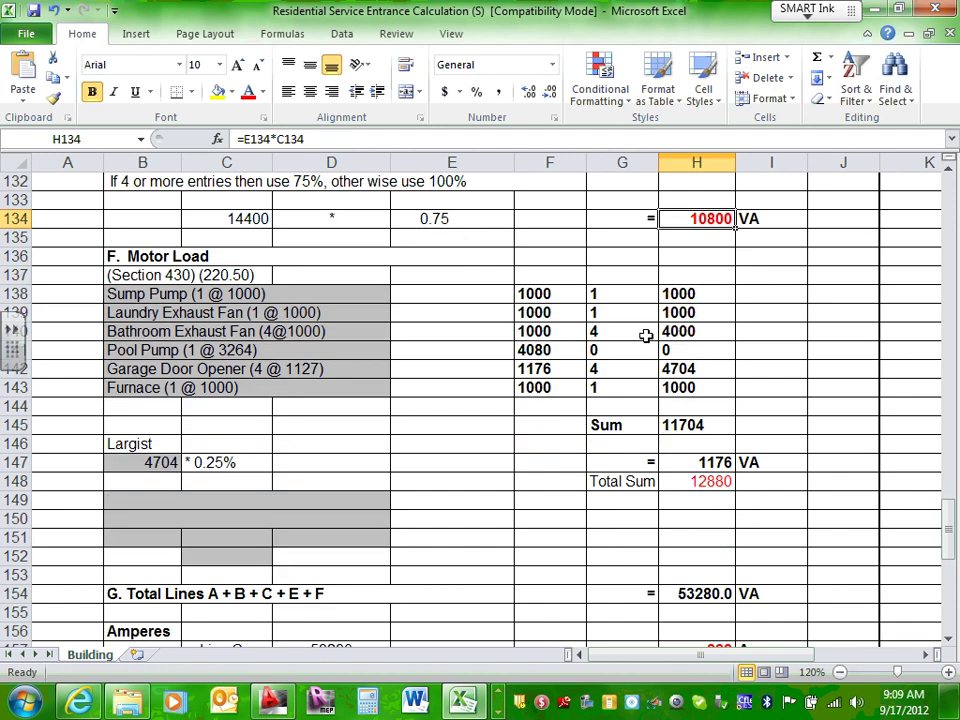
scroll(662, 320, "down", 2)
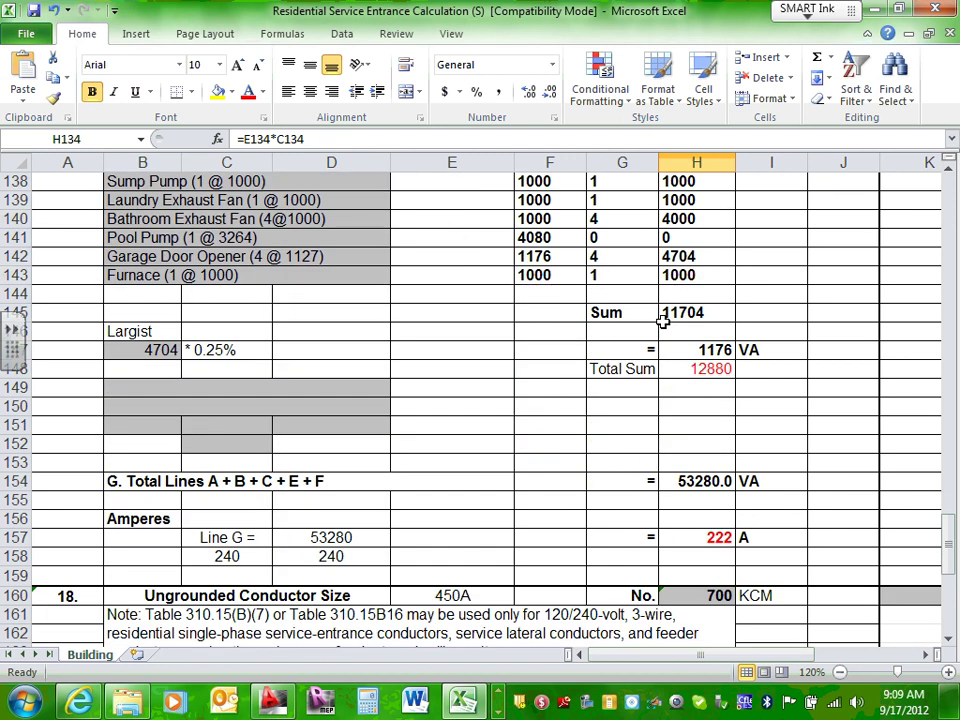
scroll(662, 318, "down", 1)
scroll(578, 293, "down", 2)
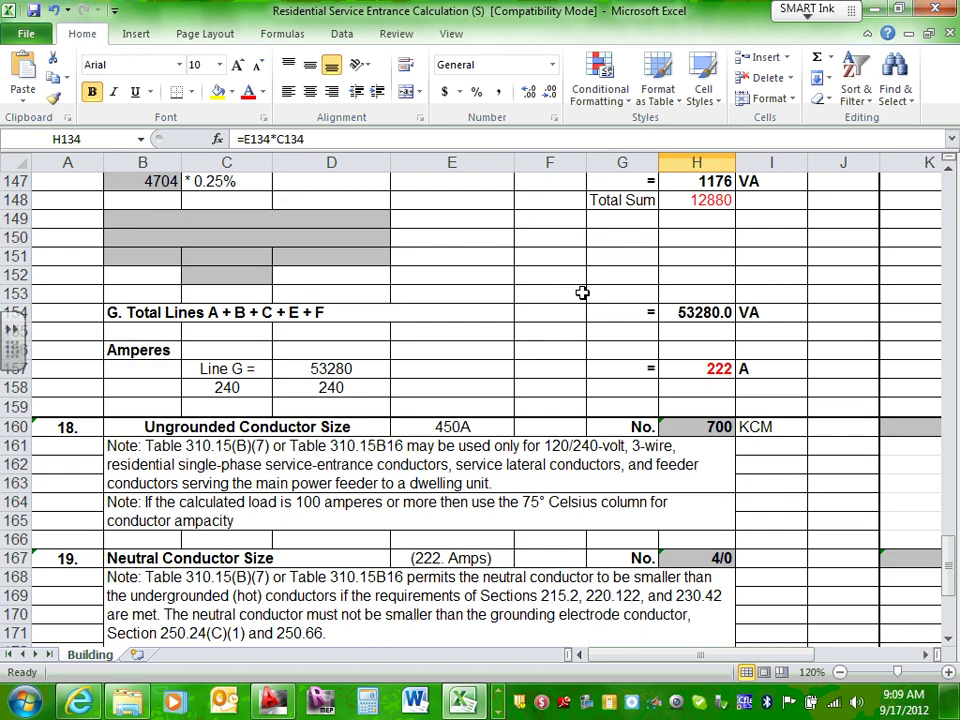
left_click(706, 313)
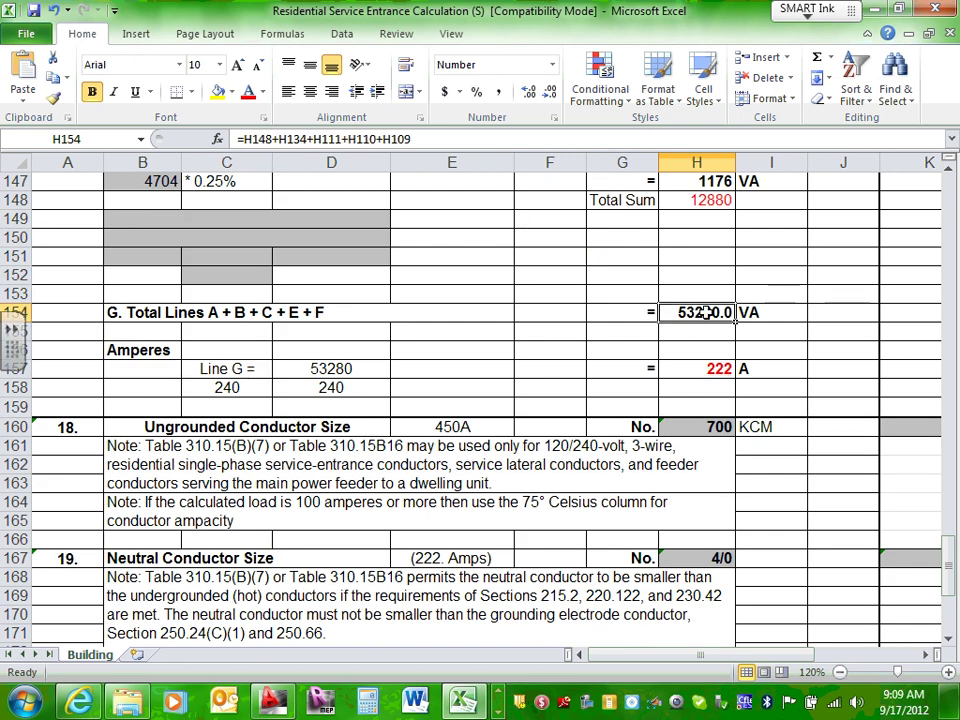
- Check the neutral amperes calculation in D157, D158 and H157
double_click(348, 367)
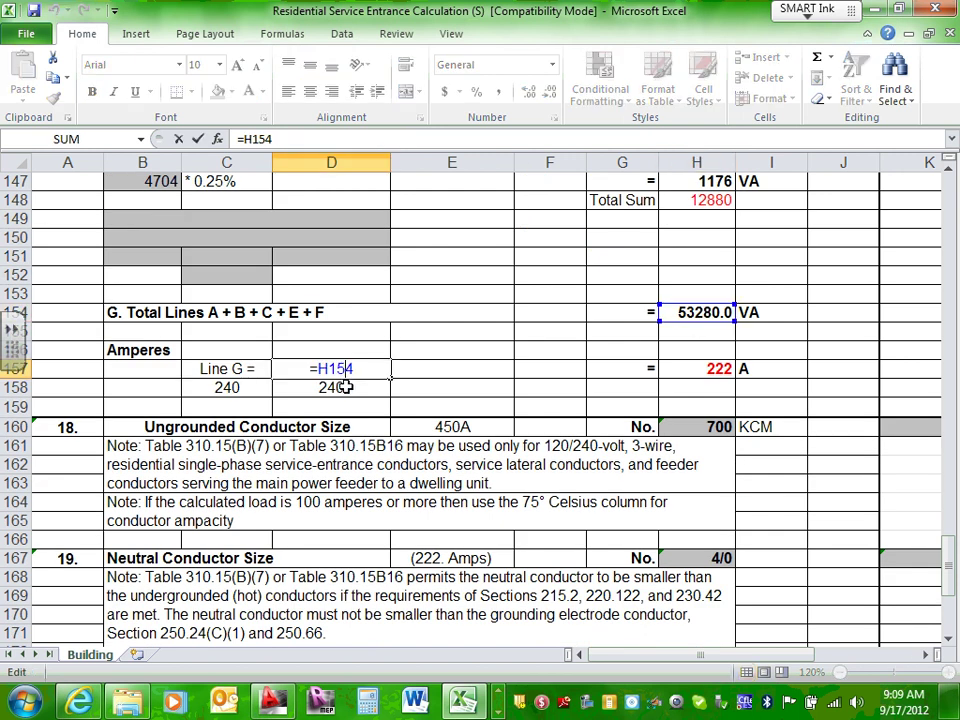
key("Escape")
left_click(350, 387)
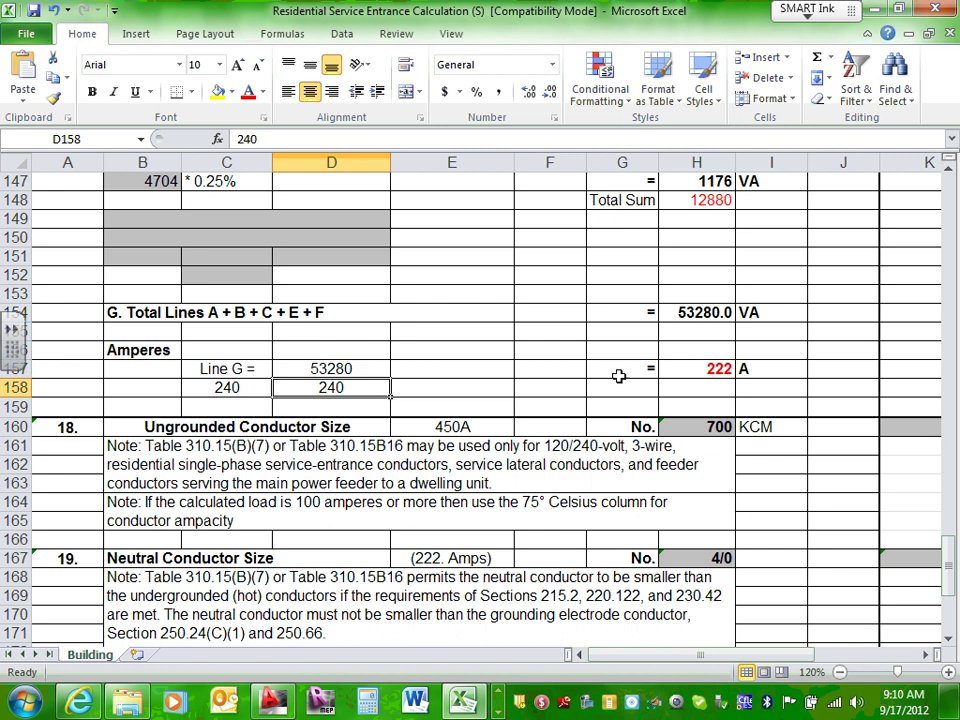
left_click(717, 368)
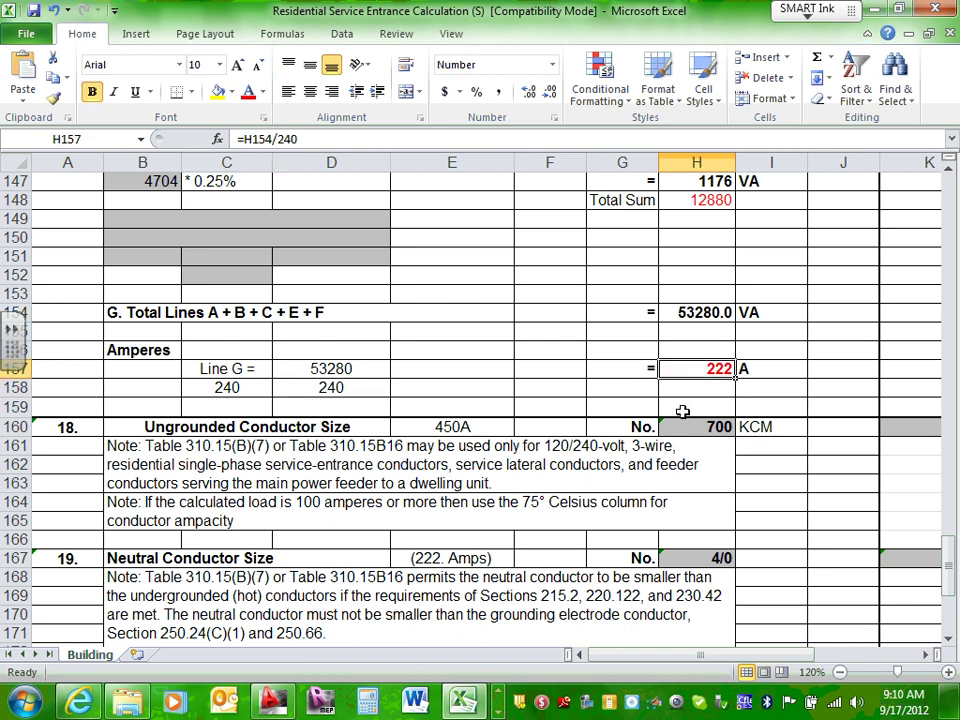
- Examine section 18, Ungrounded Conductor Size, including the size entry in H160 and its table notes
left_click(722, 426)
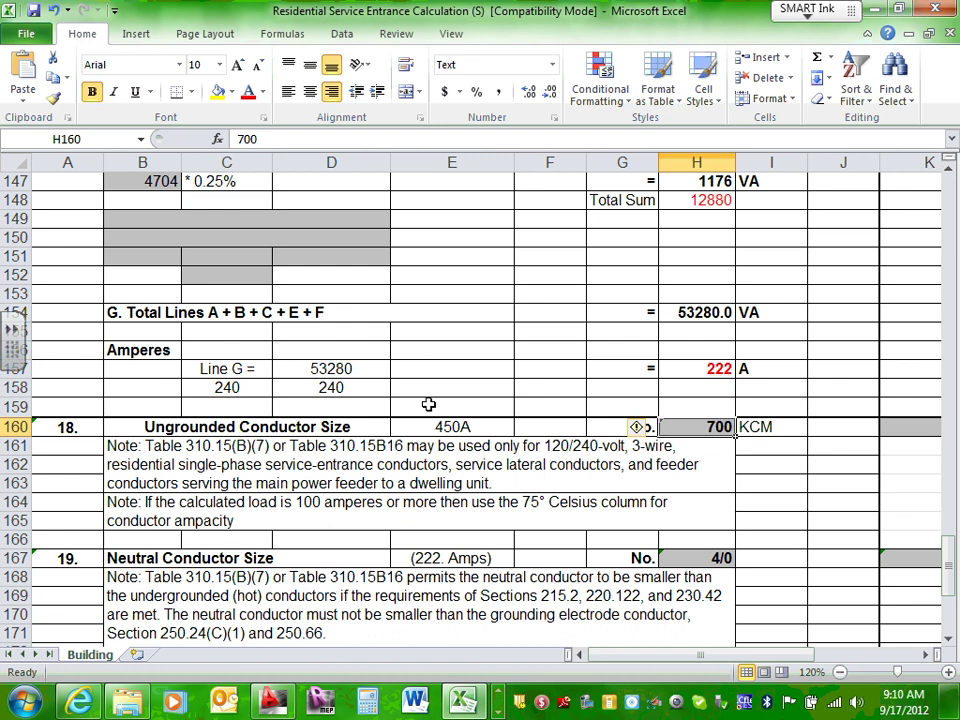
scroll(428, 404, "up", 2)
scroll(428, 404, "down", 3)
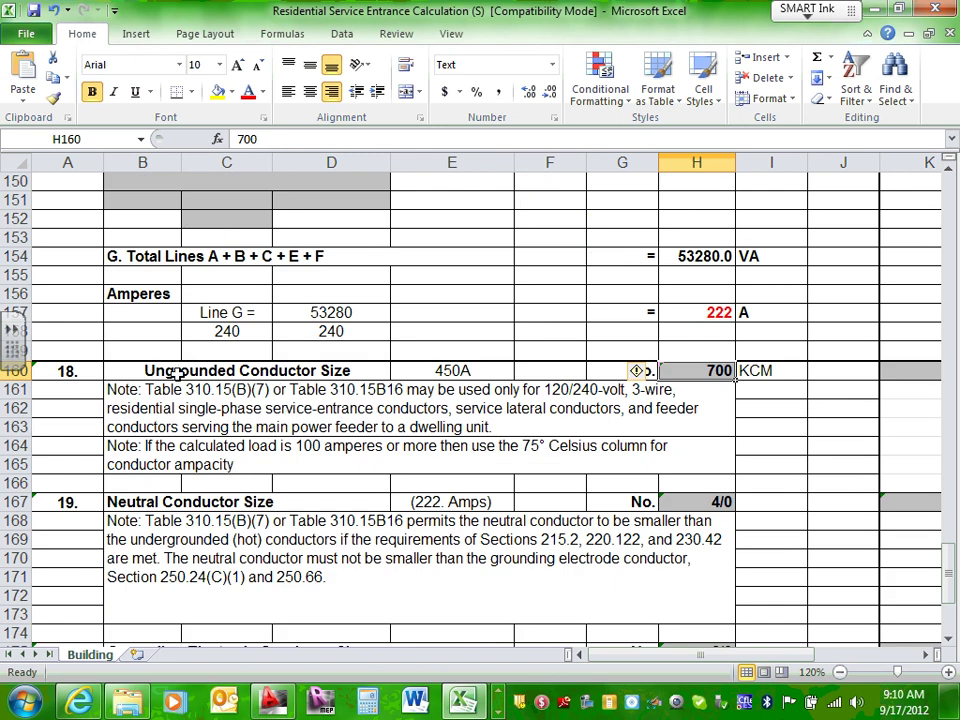
left_click(133, 370)
scroll(230, 371, "down", 2)
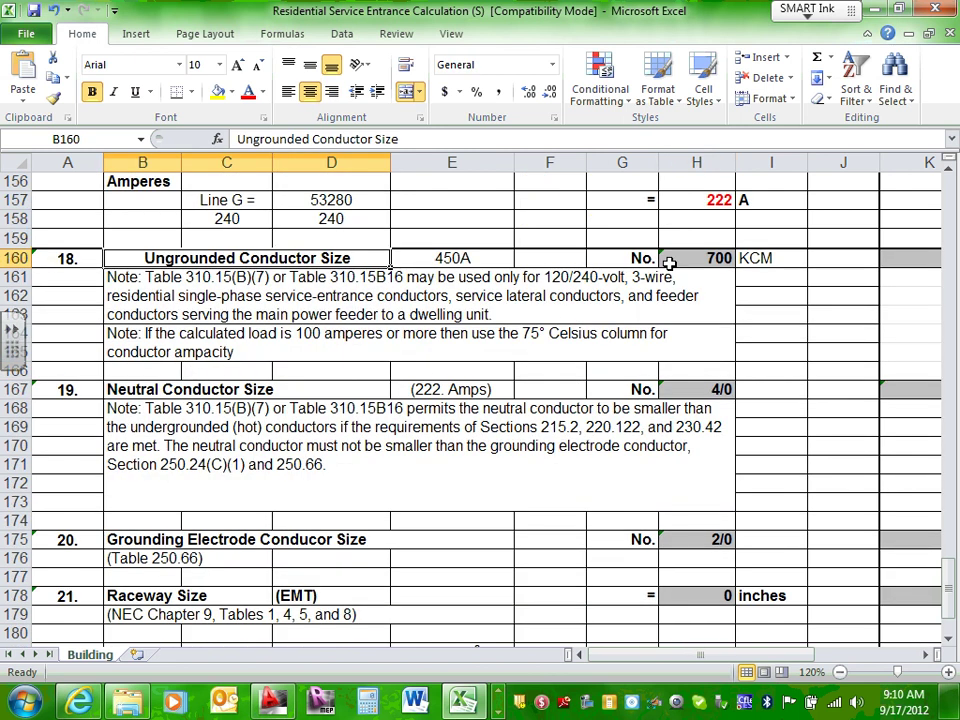
scroll(325, 306, "down", 1)
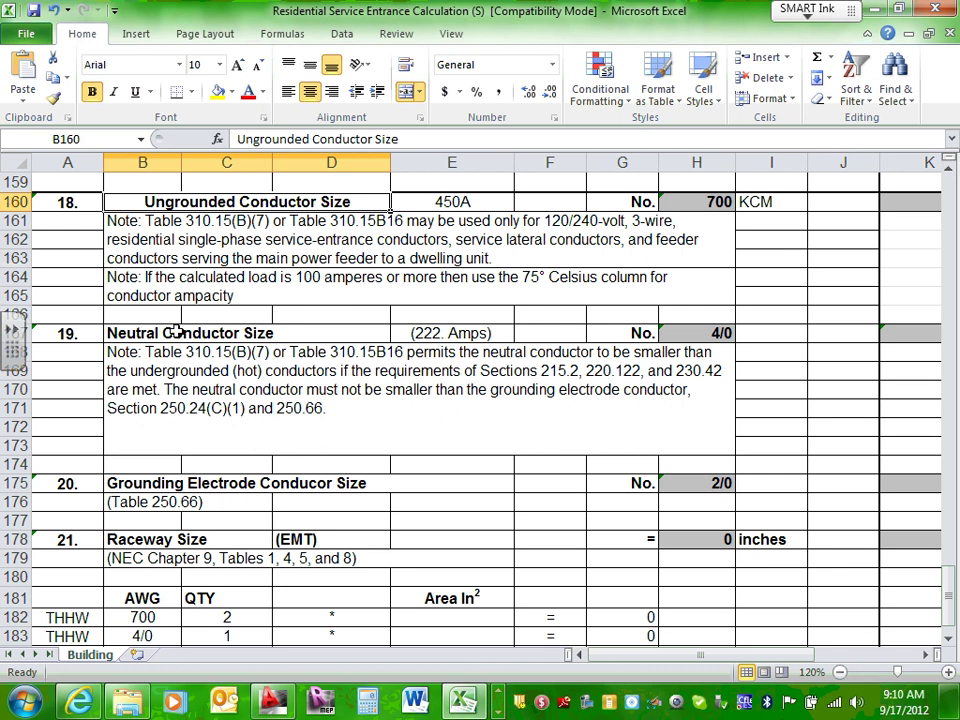
- Read the section 19 neutral conductor note and examine the section 20 grounding electrode conductor size and its table reference
scroll(230, 326, "down", 1)
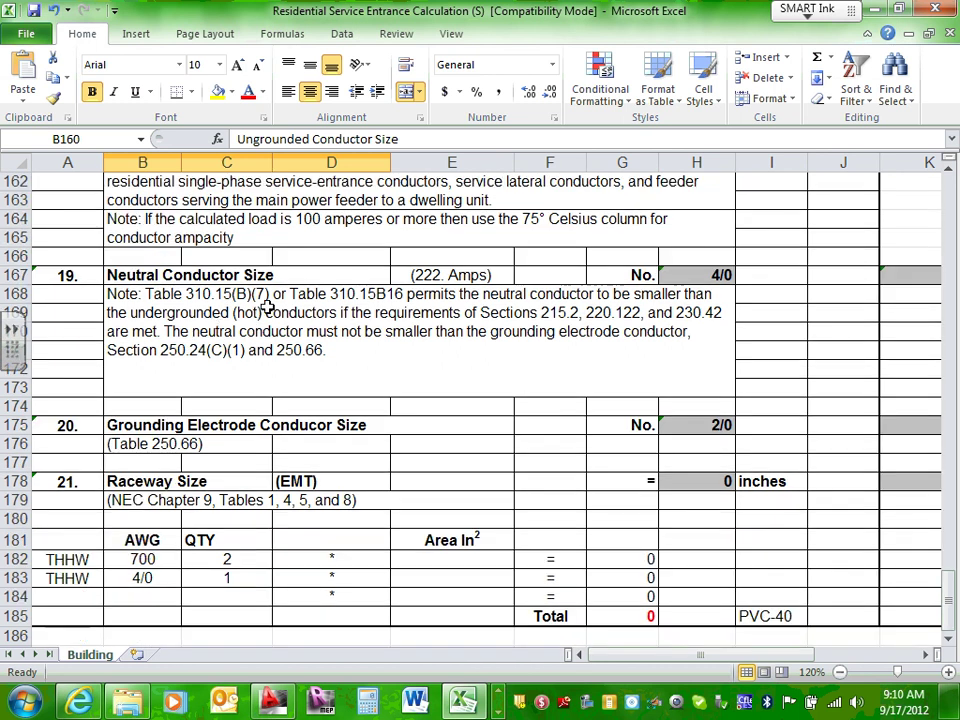
left_click(317, 352)
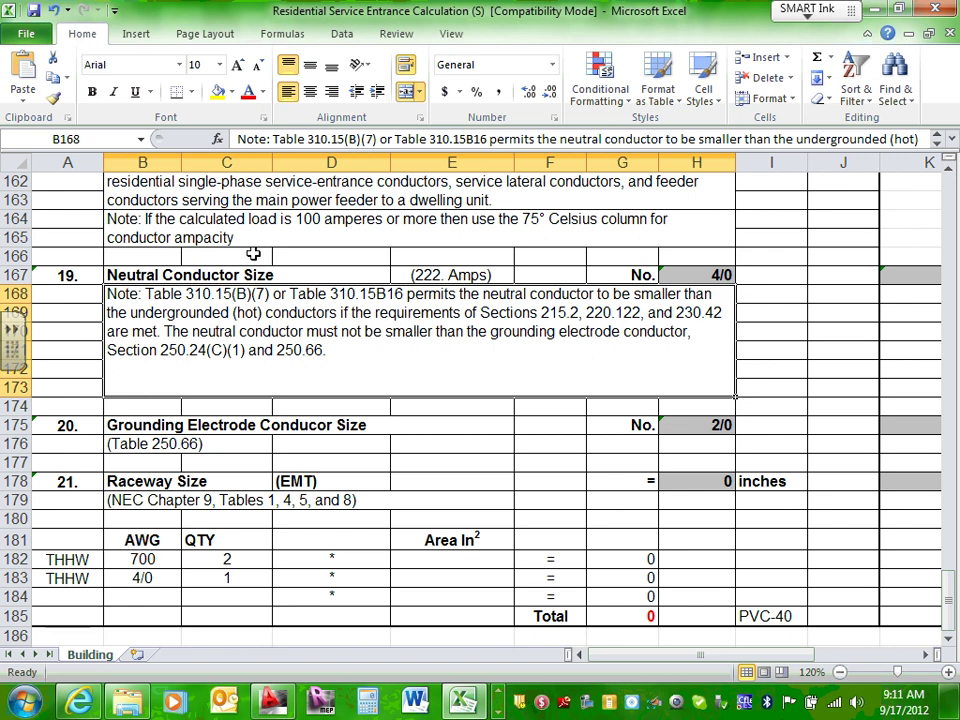
left_click(222, 425)
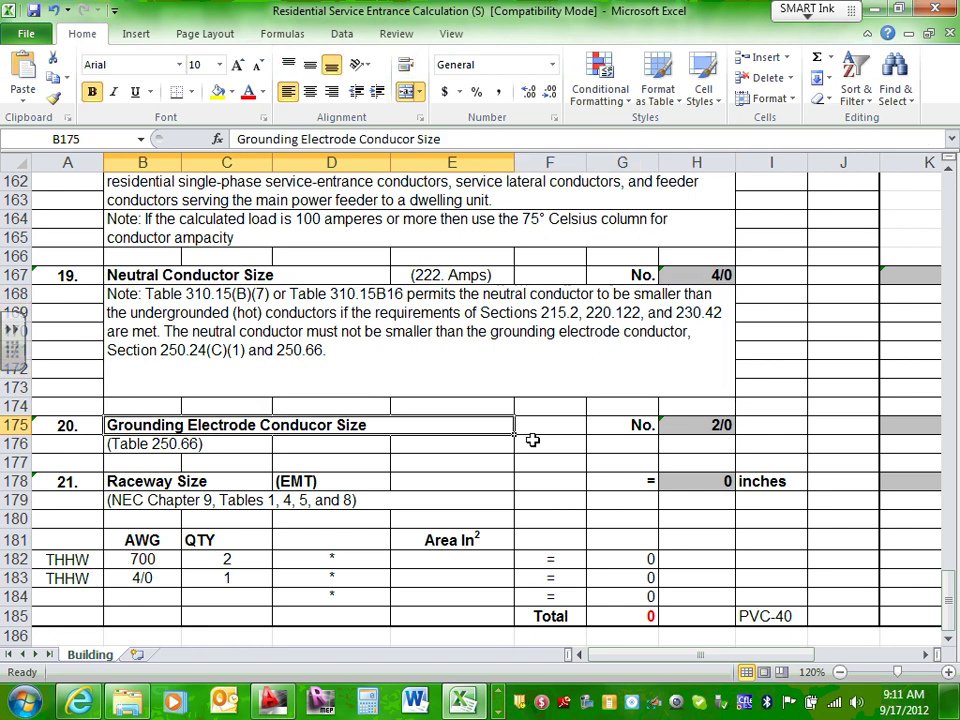
left_click(690, 432)
left_click(204, 441)
- Examine section 21, Raceway Size, and its conductor size and quantity rows 182 to 184
scroll(150, 333, "down", 2)
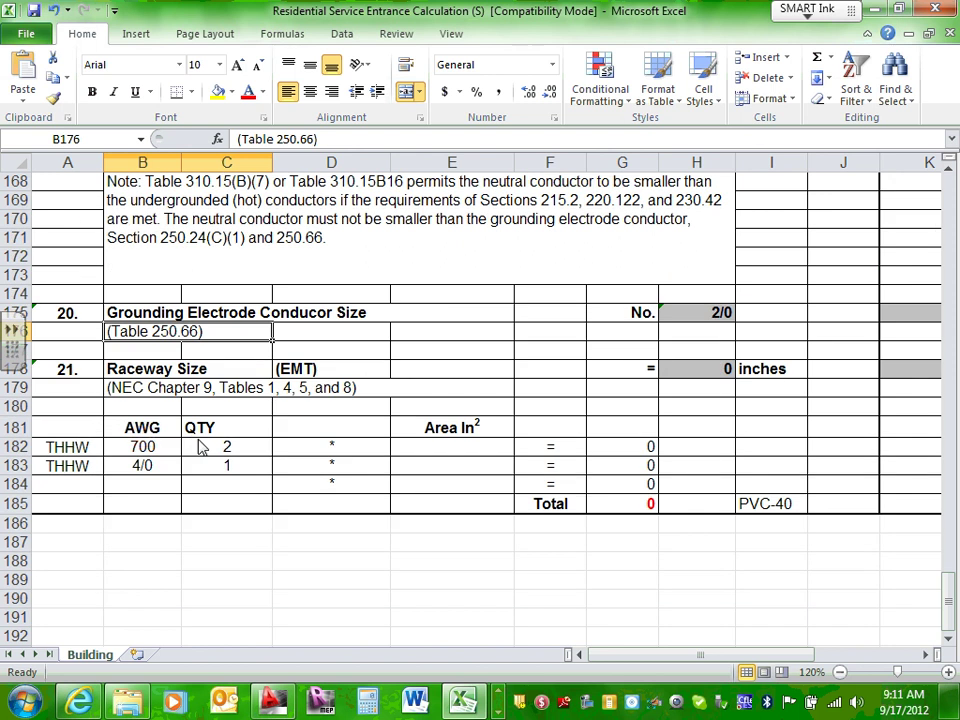
left_click(171, 372)
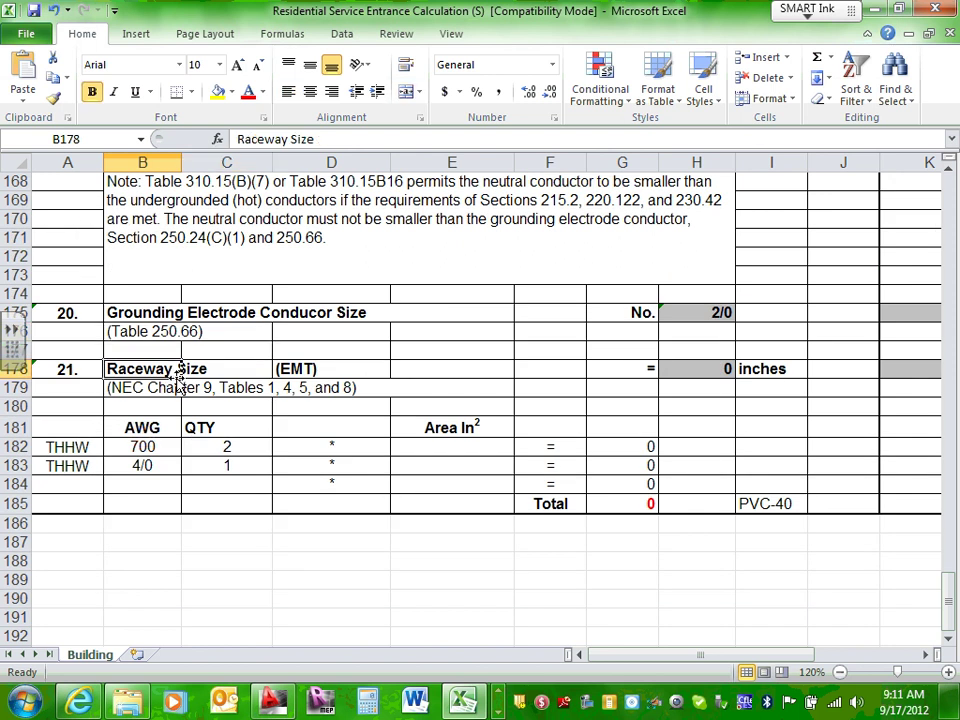
left_click(332, 447)
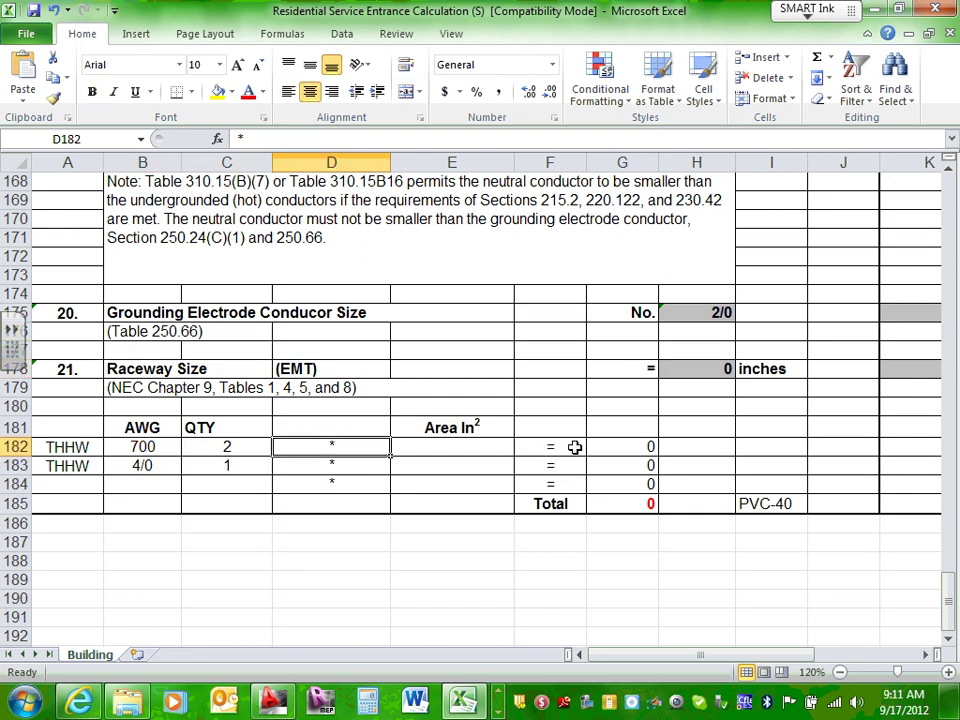
left_click(289, 480)
left_click(189, 446)
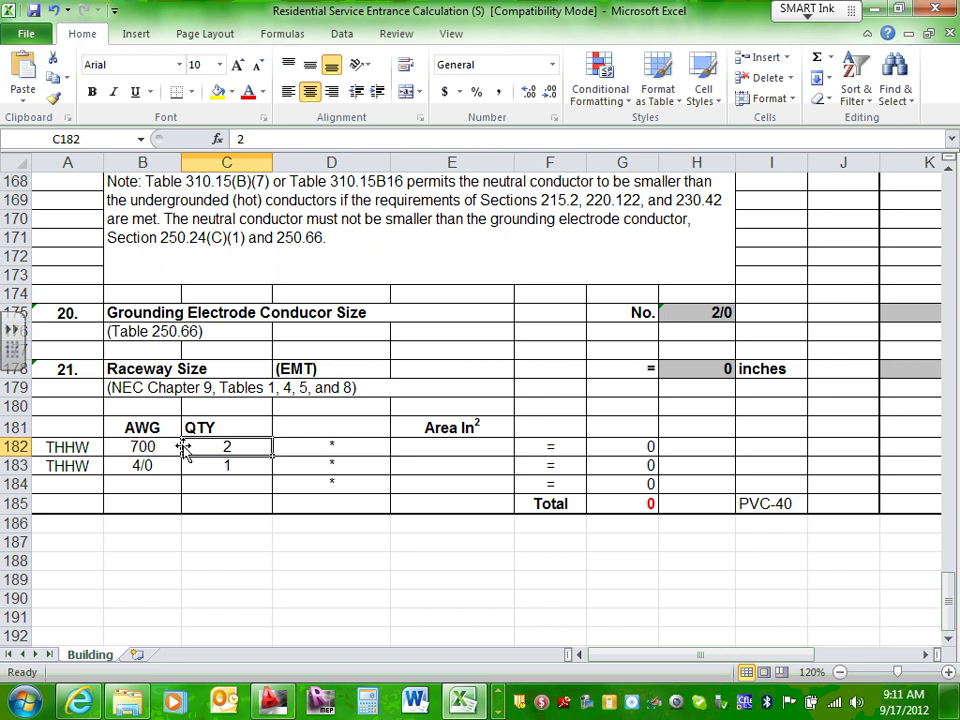
left_click(352, 448)
left_click(345, 465)
- Check the conductor area formulas in G182 to G184 and the total formula in G185
left_click(666, 446)
left_click(631, 445)
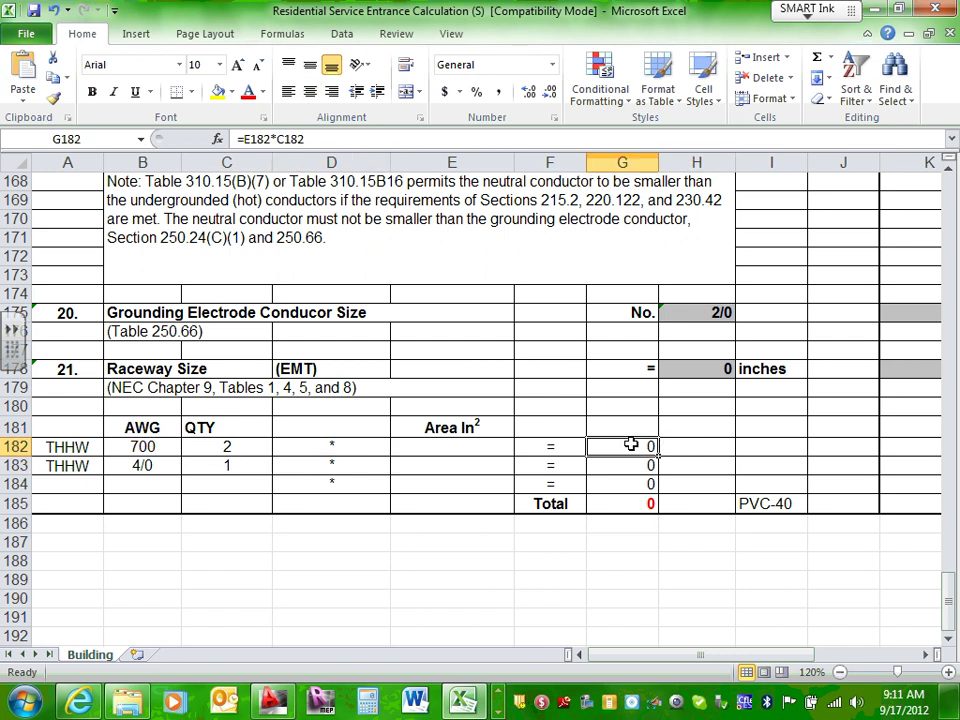
left_click(636, 464)
left_click(644, 482)
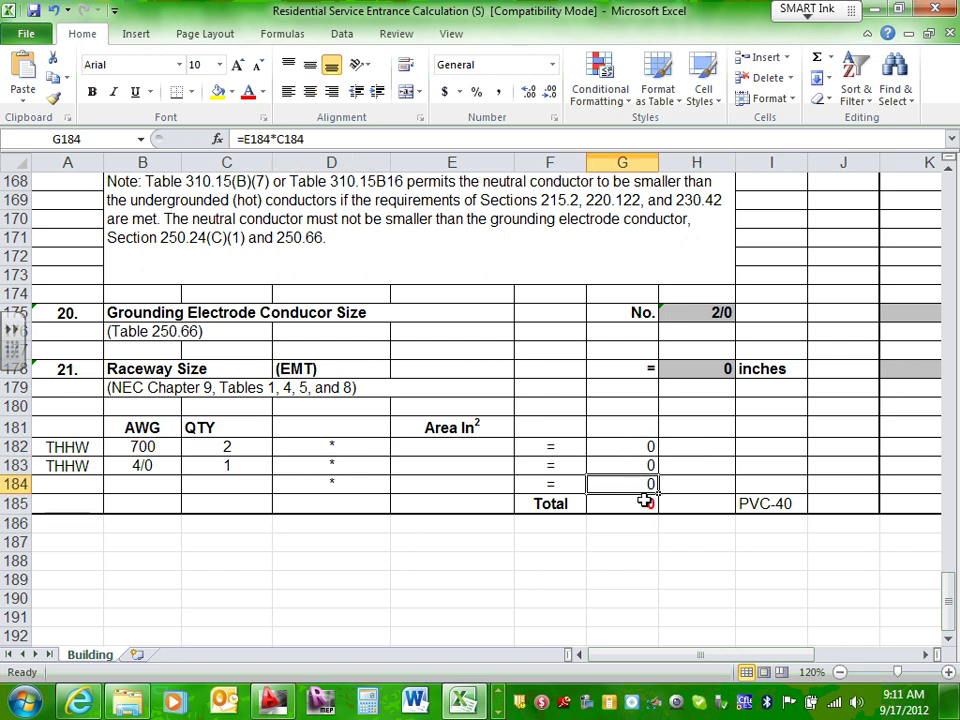
left_click(645, 502)
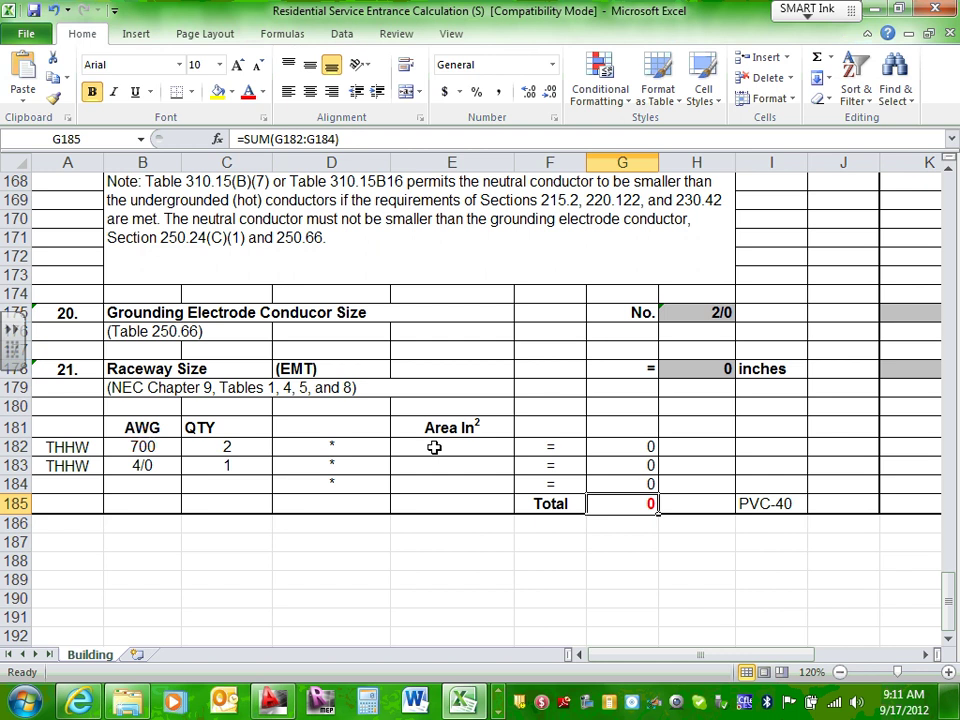
- Check the conductor insulation types in A182 and A183 of the raceway table
scroll(430, 449, "up", 1)
scroll(430, 449, "down", 2)
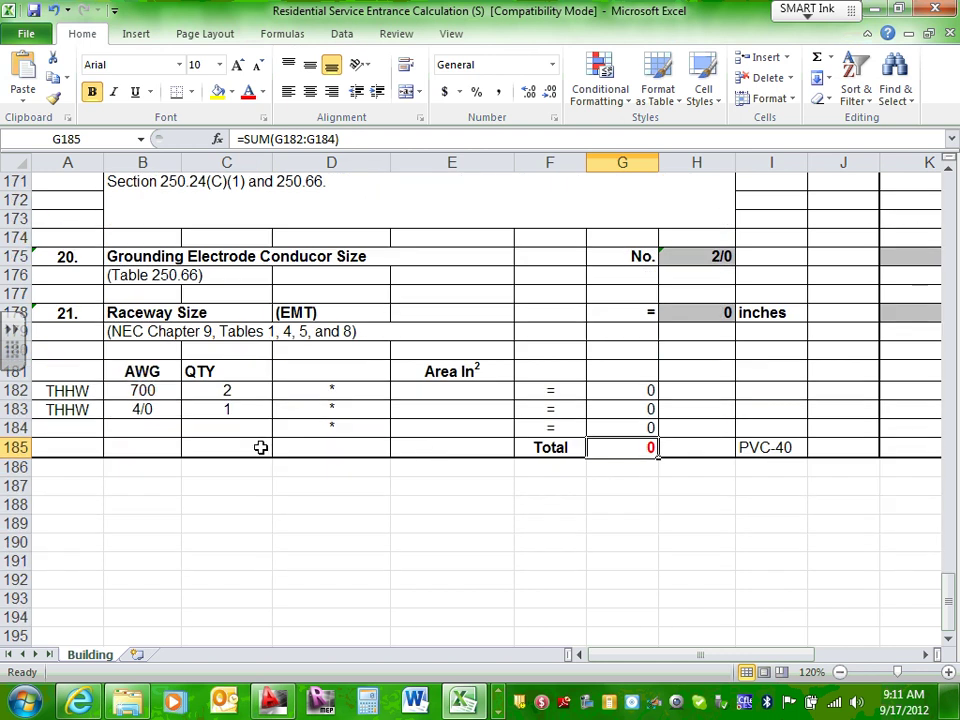
left_click(50, 391)
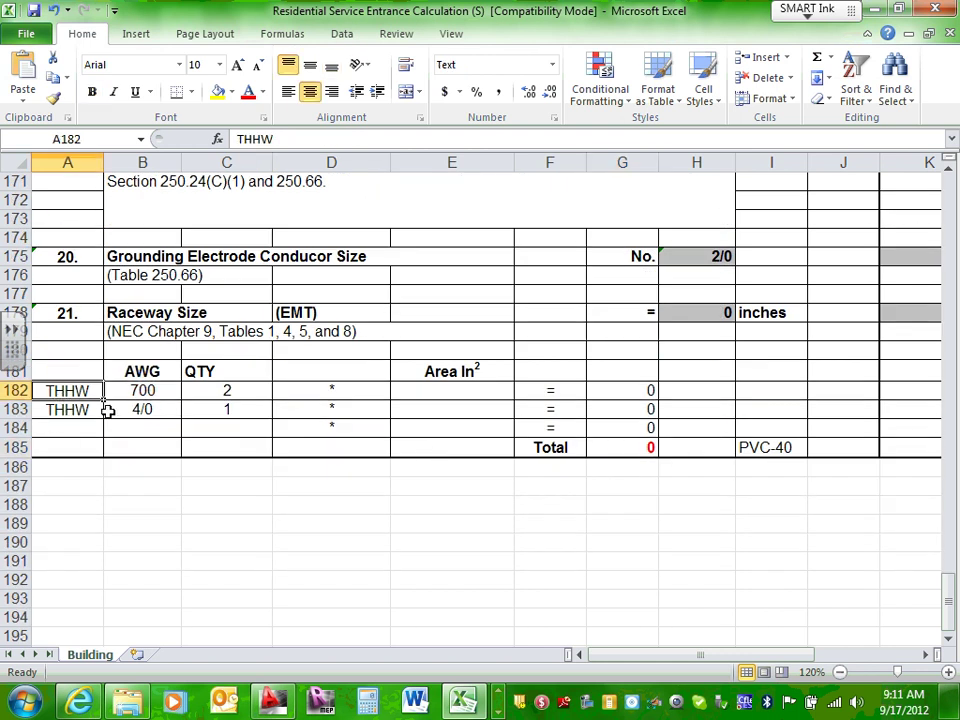
left_click(68, 410)
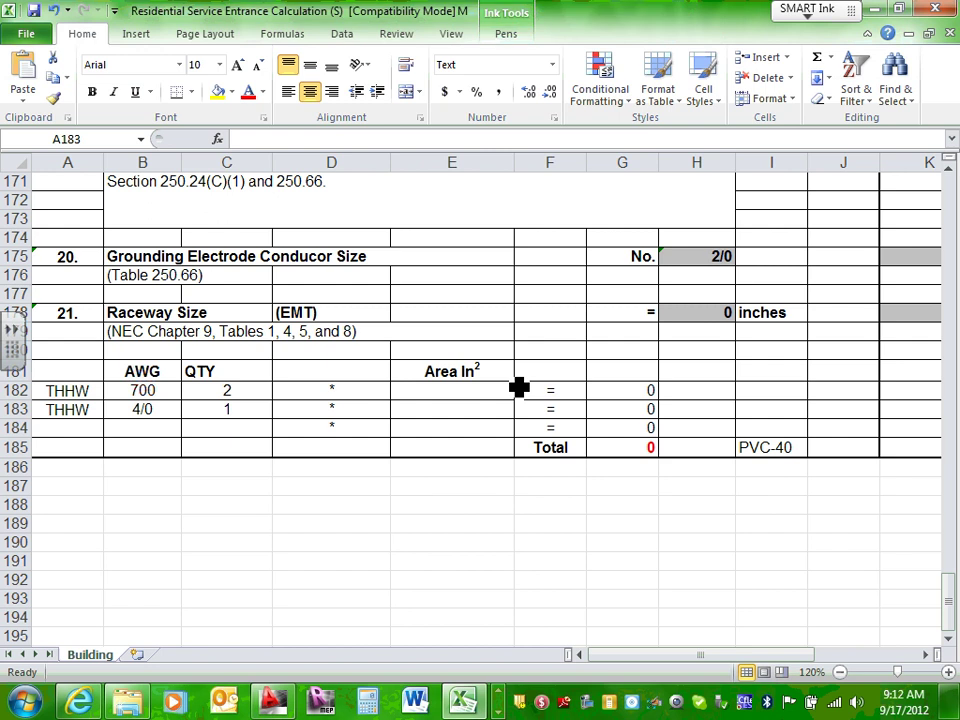
- Handwrite the ink annotation "Amp Rating" across the blank area above the grounding electrode conductor section
mouse_move(416, 224)
left_mouse_down()
mouse_move(431, 206)
mouse_move(519, 238)
mouse_move(561, 221)
mouse_move(663, 233)
mouse_move(681, 249)
left_mouse_up()
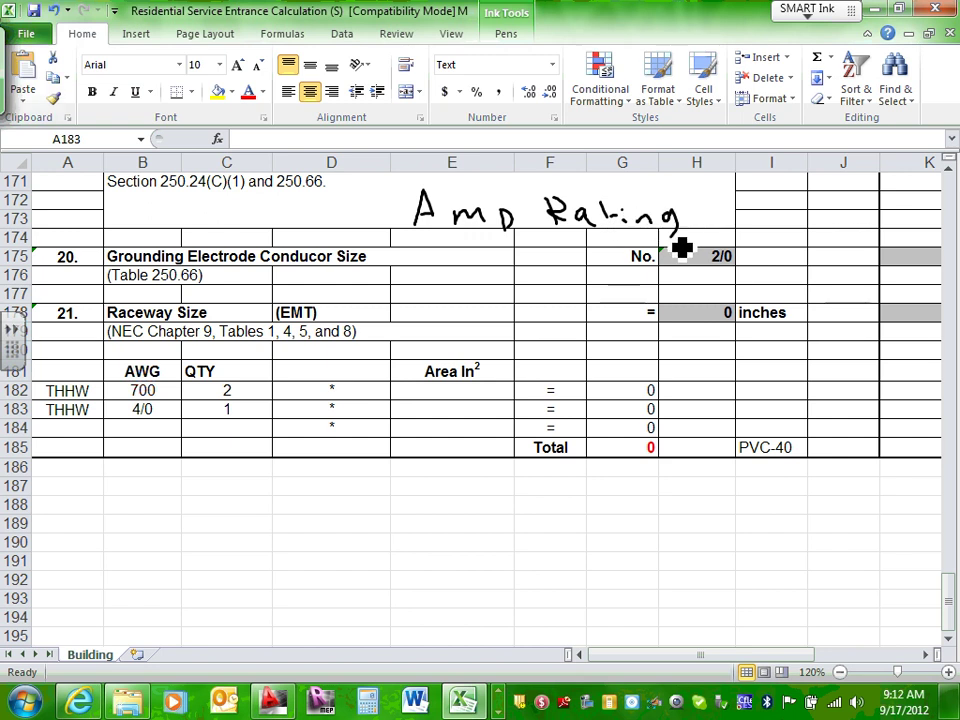
- Handwrite a starred ink list under "Amp Rating" with Conductor Size, GEC Size, N. Conductor Size and Conduit Size, and draw a box around it
left_click_drag(500, 233, 500, 272)
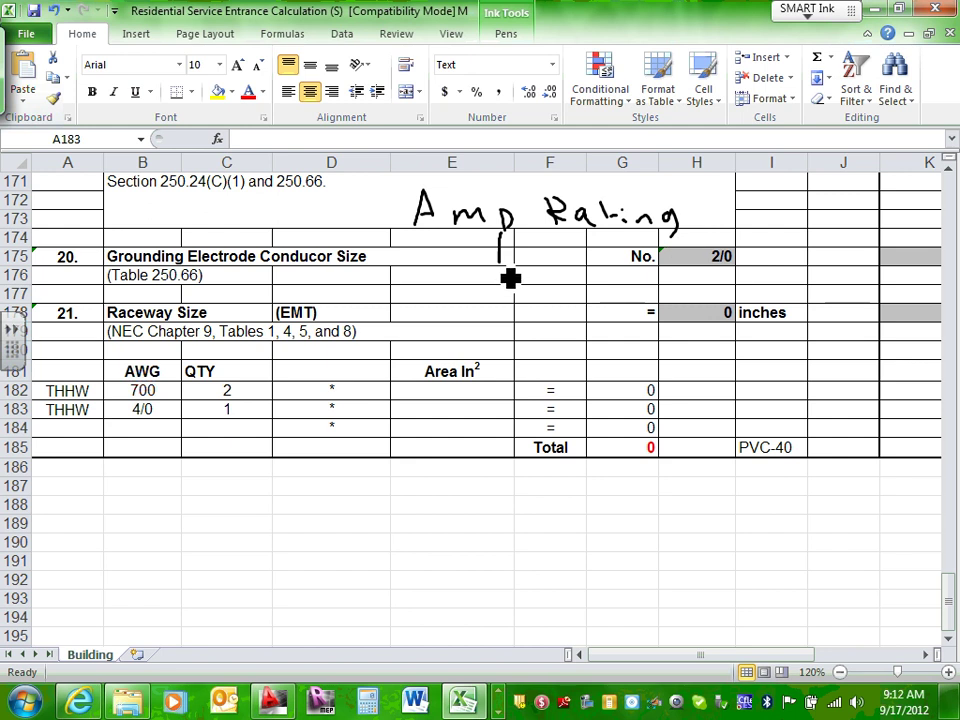
mouse_move(376, 208)
left_mouse_down()
mouse_move(390, 230)
mouse_move(378, 240)
left_mouse_up()
left_click_drag(378, 297, 402, 328)
mouse_move(393, 298)
left_mouse_down()
mouse_move(380, 326)
mouse_move(446, 336)
mouse_move(546, 317)
mouse_move(740, 335)
mouse_move(737, 343)
left_mouse_up()
mouse_move(381, 390)
left_mouse_down()
mouse_move(407, 435)
mouse_move(380, 420)
mouse_move(456, 429)
mouse_move(439, 414)
mouse_move(491, 424)
mouse_move(611, 399)
mouse_move(666, 424)
left_mouse_up()
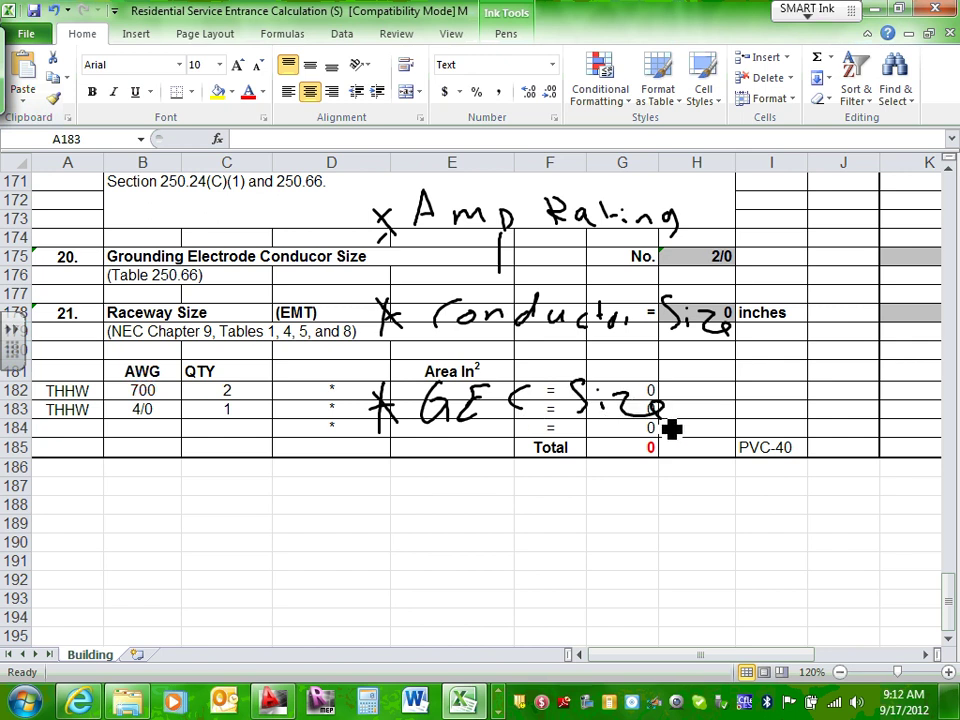
mouse_move(372, 474)
left_mouse_down()
mouse_move(405, 516)
mouse_move(381, 508)
mouse_move(508, 514)
mouse_move(579, 495)
mouse_move(620, 518)
mouse_move(778, 521)
left_mouse_up()
mouse_move(377, 553)
left_mouse_down()
mouse_move(396, 583)
mouse_move(375, 574)
mouse_move(430, 583)
mouse_move(501, 561)
mouse_move(543, 569)
mouse_move(630, 542)
mouse_move(718, 577)
left_mouse_up()
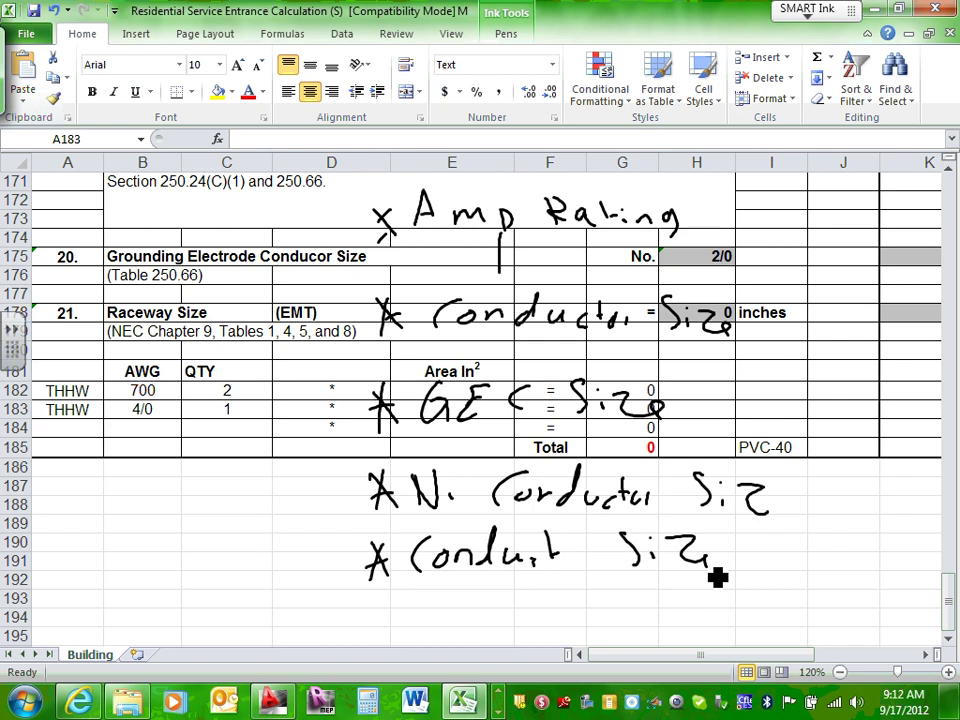
mouse_move(780, 198)
left_mouse_down()
mouse_move(392, 189)
mouse_move(330, 556)
mouse_move(615, 628)
mouse_move(825, 465)
mouse_move(782, 199)
left_mouse_up()
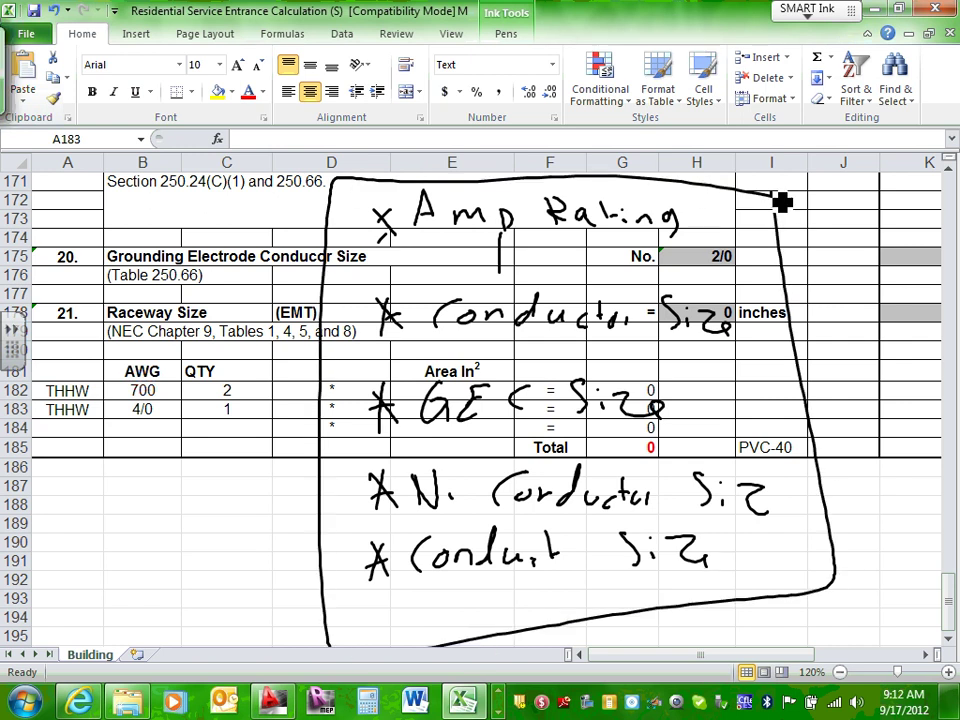
- Draw an ink arrow from the boxed list toward the blank area below the raceway table and handwrite "AP 1,2,3,4" there
left_click_drag(262, 440, 242, 457)
left_click_drag(318, 425, 240, 458)
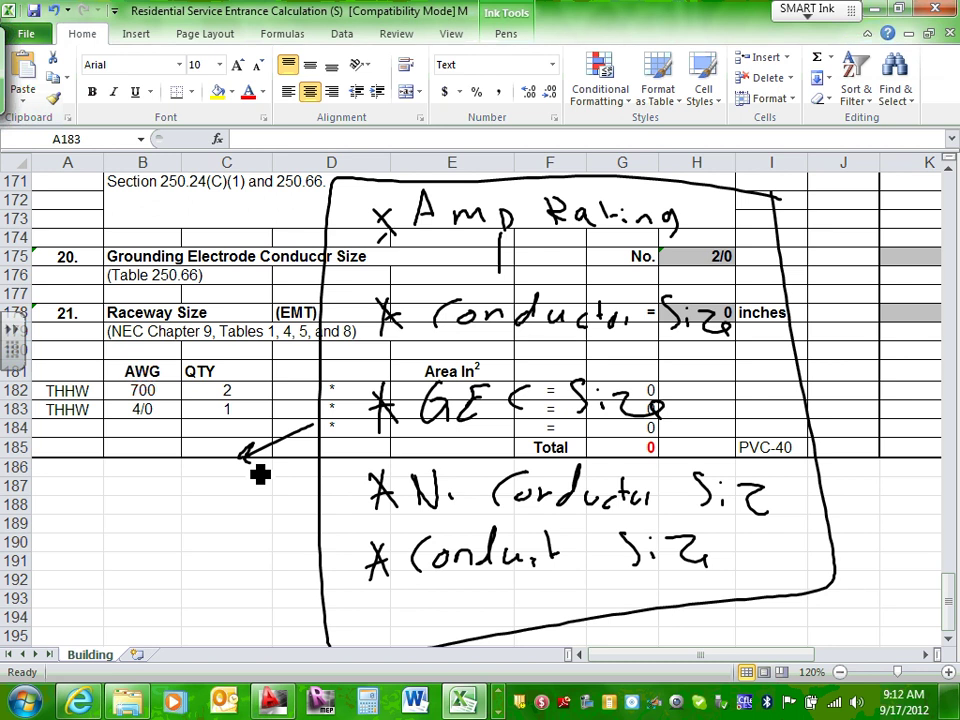
mouse_move(97, 495)
left_mouse_down()
mouse_move(113, 452)
mouse_move(128, 490)
mouse_move(124, 476)
left_mouse_up()
mouse_move(157, 455)
left_mouse_down()
mouse_move(158, 490)
mouse_move(196, 508)
mouse_move(228, 498)
mouse_move(229, 506)
left_mouse_up()
mouse_move(240, 478)
left_mouse_down()
mouse_move(259, 515)
mouse_move(291, 503)
left_mouse_up()
left_click_drag(287, 487, 288, 513)
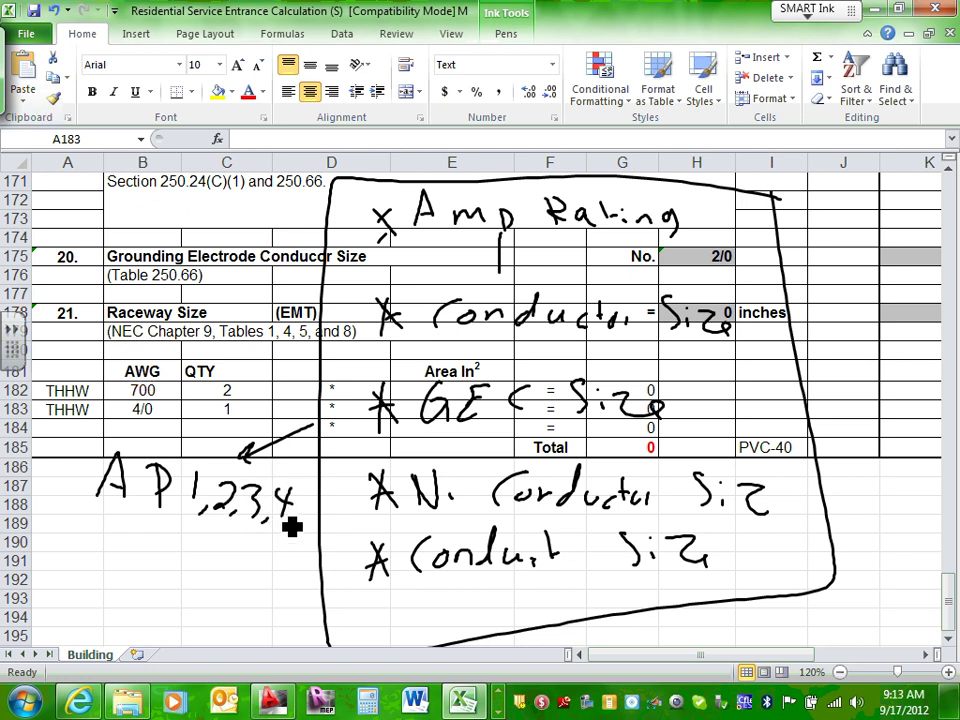
- Star the "AP 1,2,3,4" note and handwrite starred entries "HP" and "MP" beneath it
mouse_move(47, 474)
left_mouse_down()
mouse_move(70, 498)
mouse_move(47, 498)
mouse_move(65, 550)
mouse_move(50, 556)
left_mouse_up()
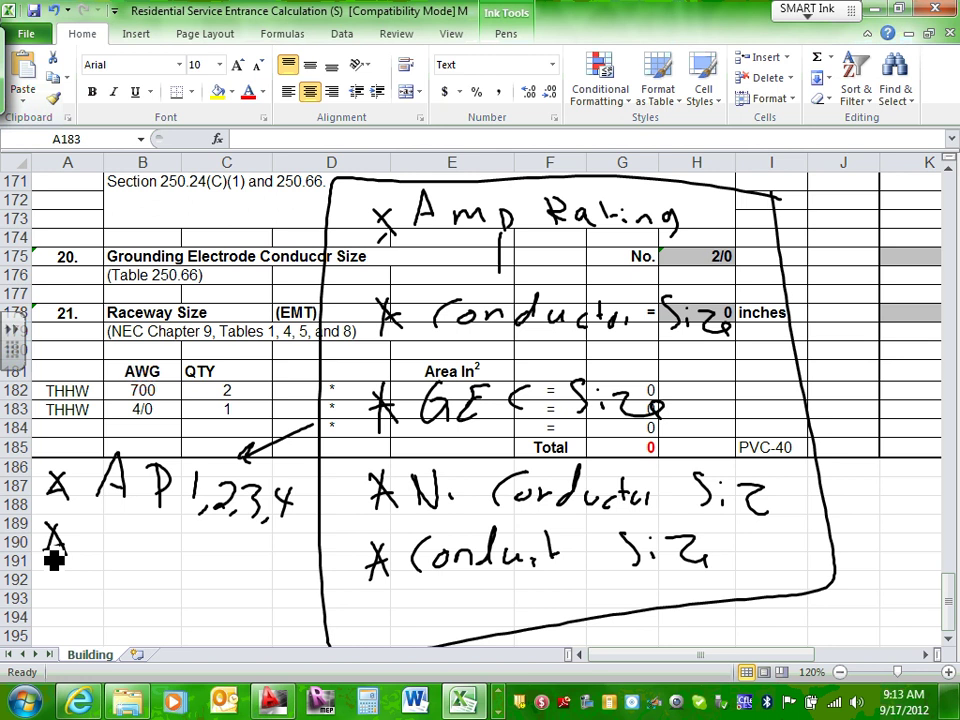
mouse_move(108, 525)
left_mouse_down()
mouse_move(106, 556)
mouse_move(127, 553)
mouse_move(135, 536)
left_mouse_up()
left_click_drag(147, 524, 150, 555)
mouse_move(160, 530)
left_mouse_down()
mouse_move(163, 558)
mouse_move(165, 550)
left_mouse_up()
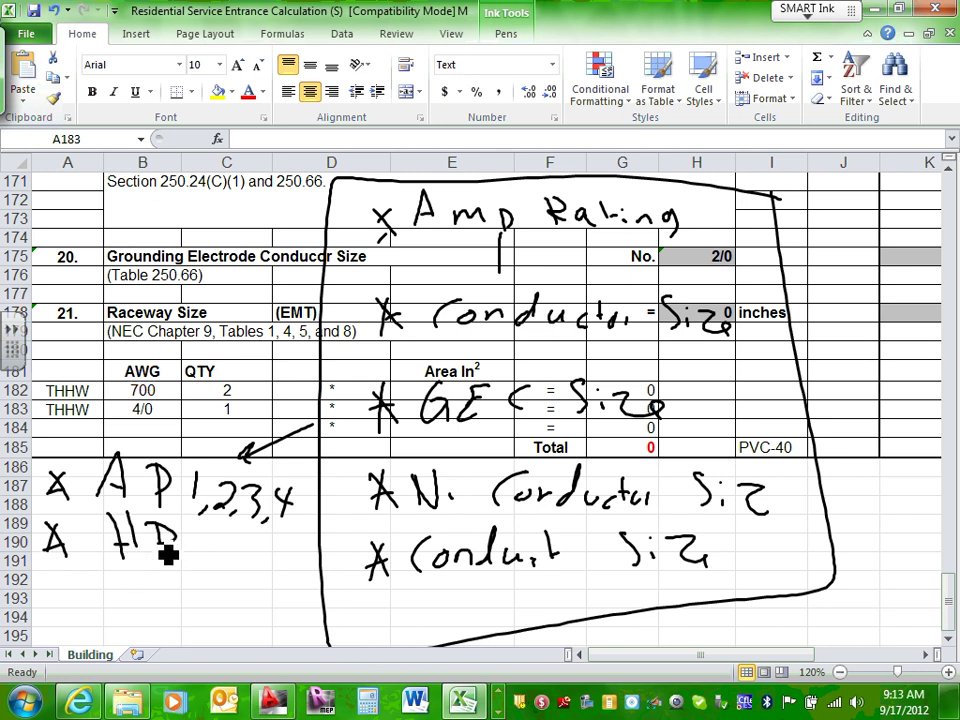
mouse_move(60, 582)
left_mouse_down()
mouse_move(80, 620)
mouse_move(59, 622)
left_mouse_up()
mouse_move(117, 594)
left_mouse_down()
mouse_move(112, 621)
mouse_move(158, 622)
mouse_move(176, 602)
left_mouse_up()
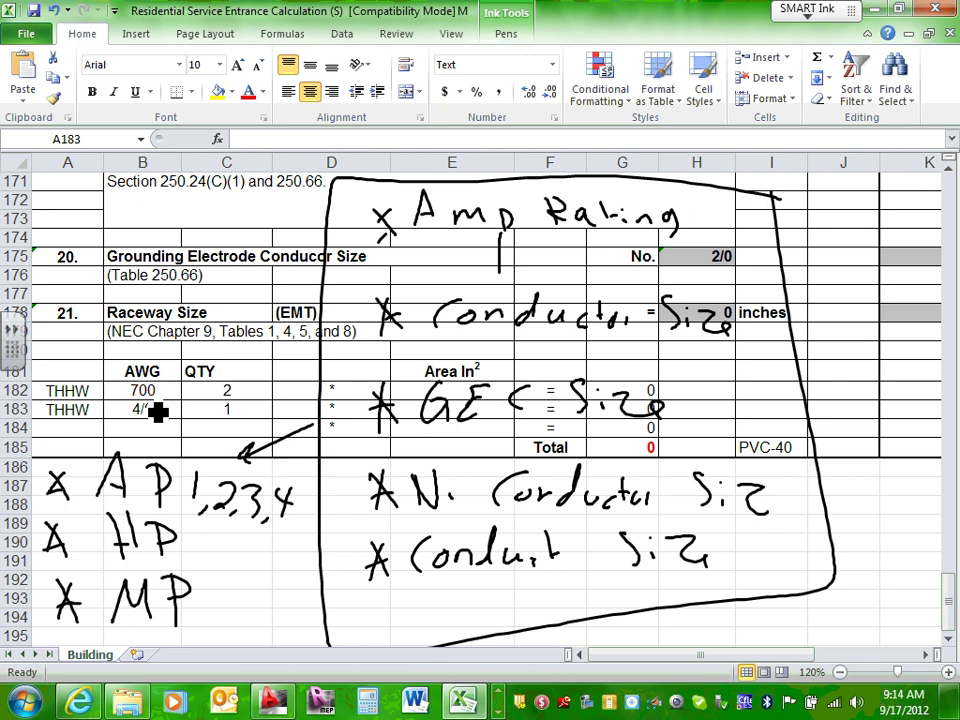
- In section 1, General Lighting Load, circle the 4000 sq. ft. value in ink, sketch a small box in F7, and add check marks beside the entries
left_click(950, 172)
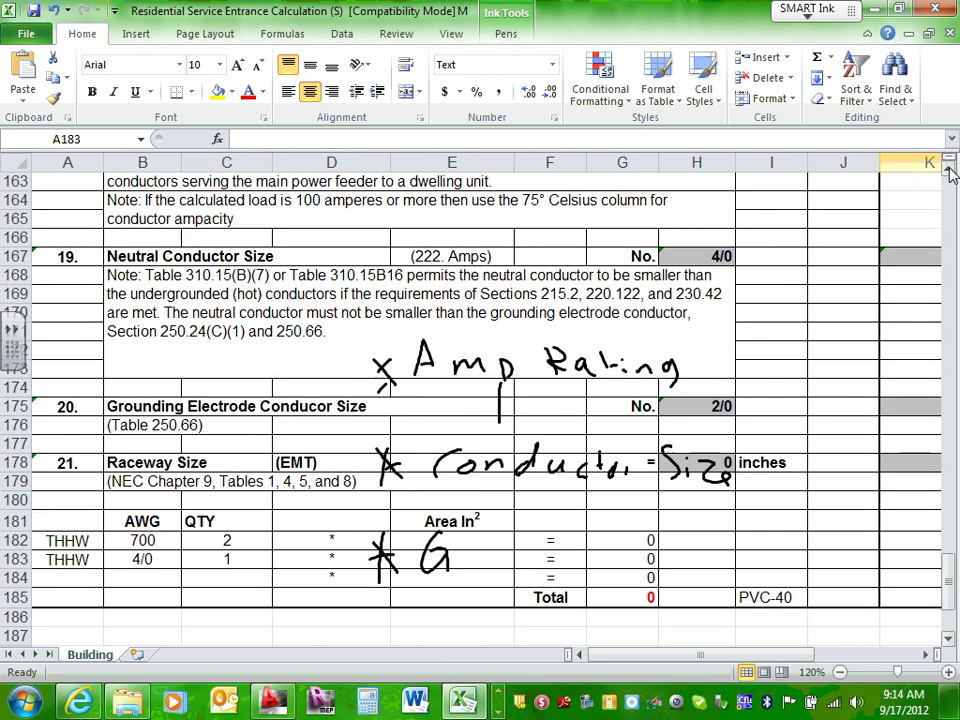
scroll(950, 172, "up", 9)
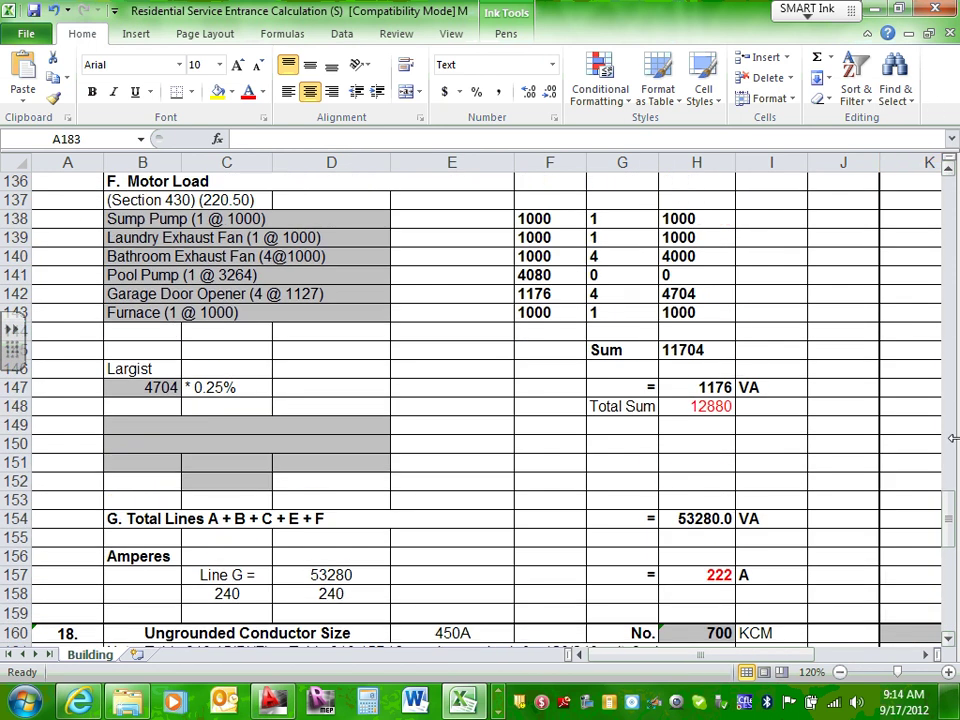
left_click_drag(948, 515, 953, 278)
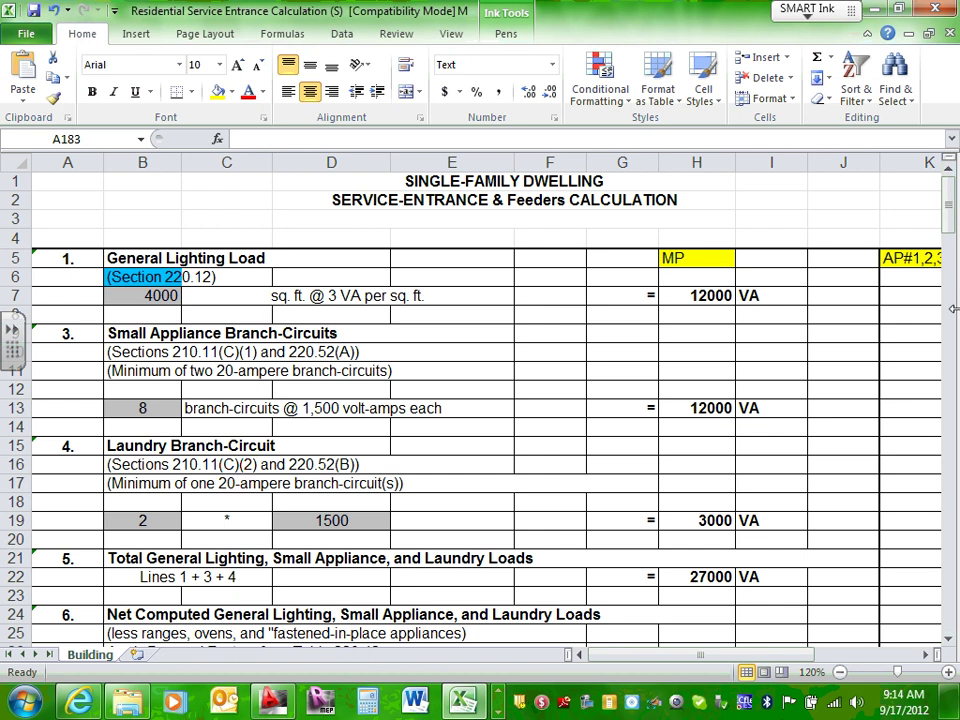
mouse_move(150, 282)
left_mouse_down()
mouse_move(193, 300)
mouse_move(177, 291)
left_mouse_up()
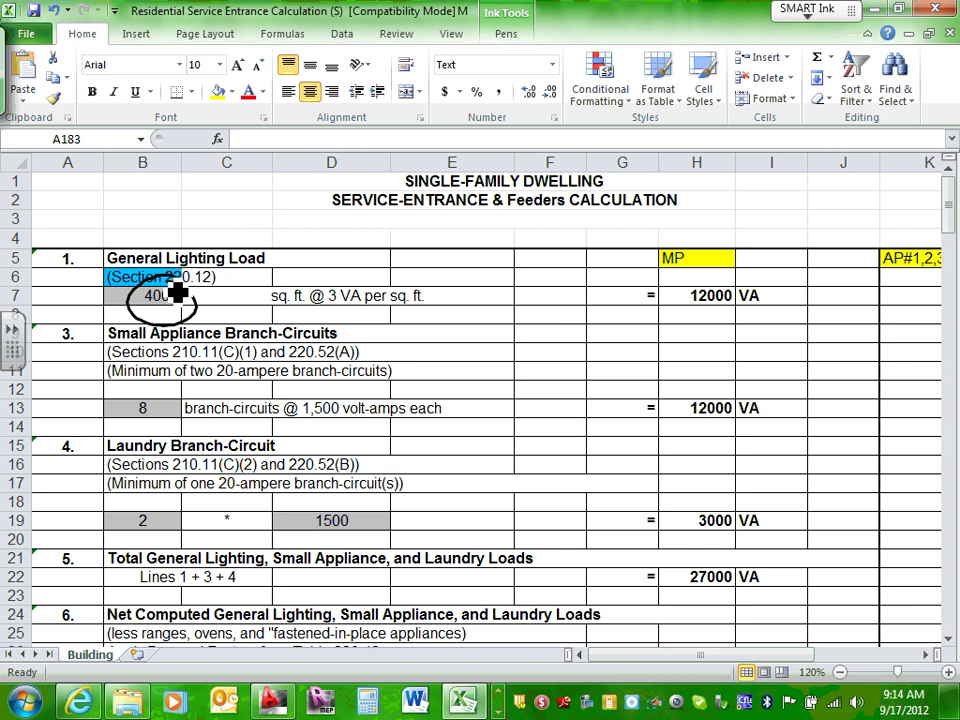
mouse_move(558, 291)
left_mouse_down()
mouse_move(560, 310)
mouse_move(568, 302)
left_mouse_up()
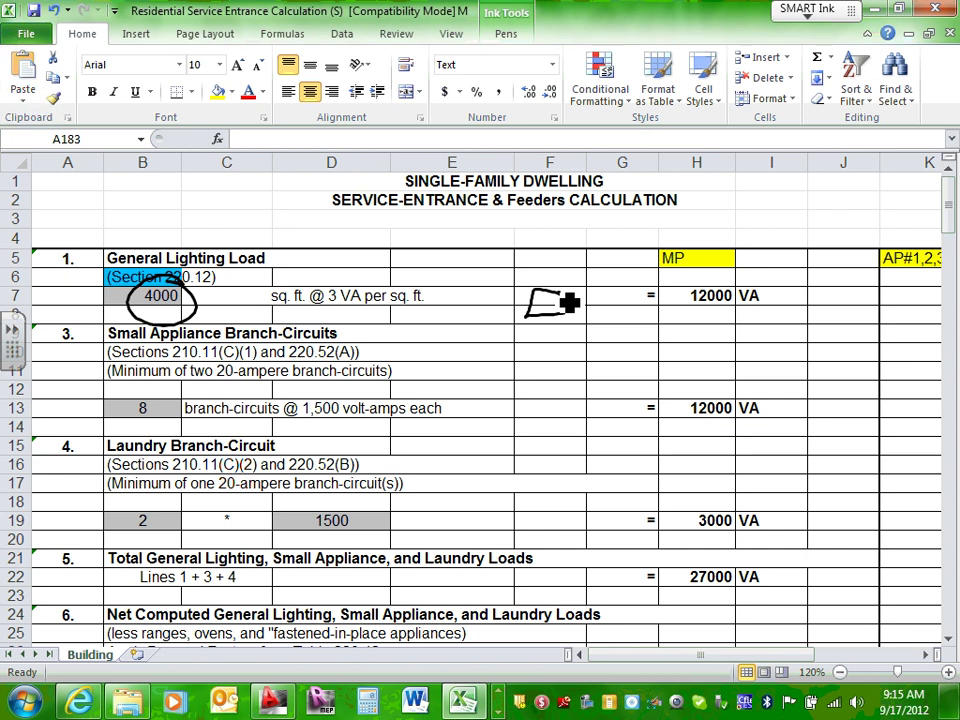
left_click_drag(63, 233, 126, 207)
left_click_drag(272, 252, 339, 233)
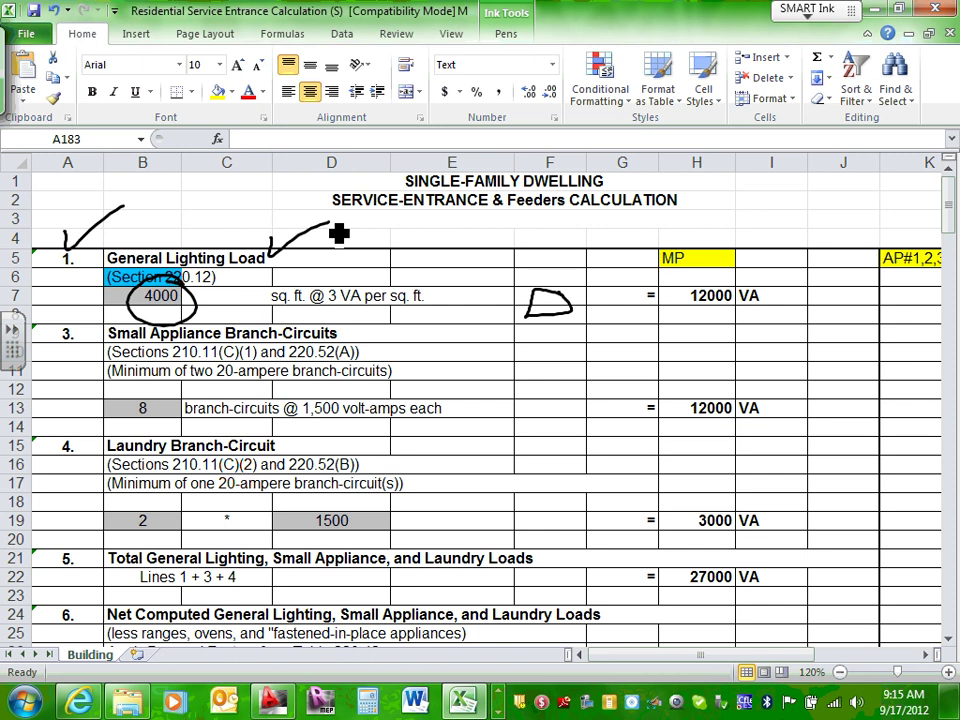
mouse_move(268, 258)
left_mouse_down()
mouse_move(221, 283)
mouse_move(248, 296)
left_mouse_up()
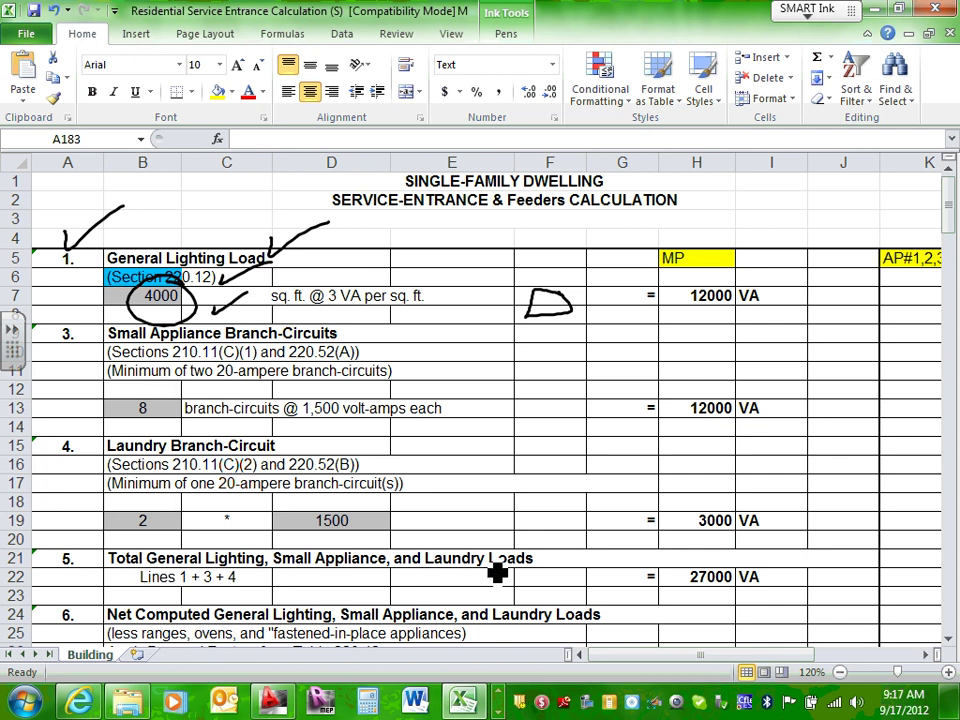
- Label the yellow column headings with ink arrows and notes: "Meter Center" for MP, "Apartment Panel" for AP#1,2,3&4 and "Common Panel" for HP
left_click_drag(750, 656, 896, 658)
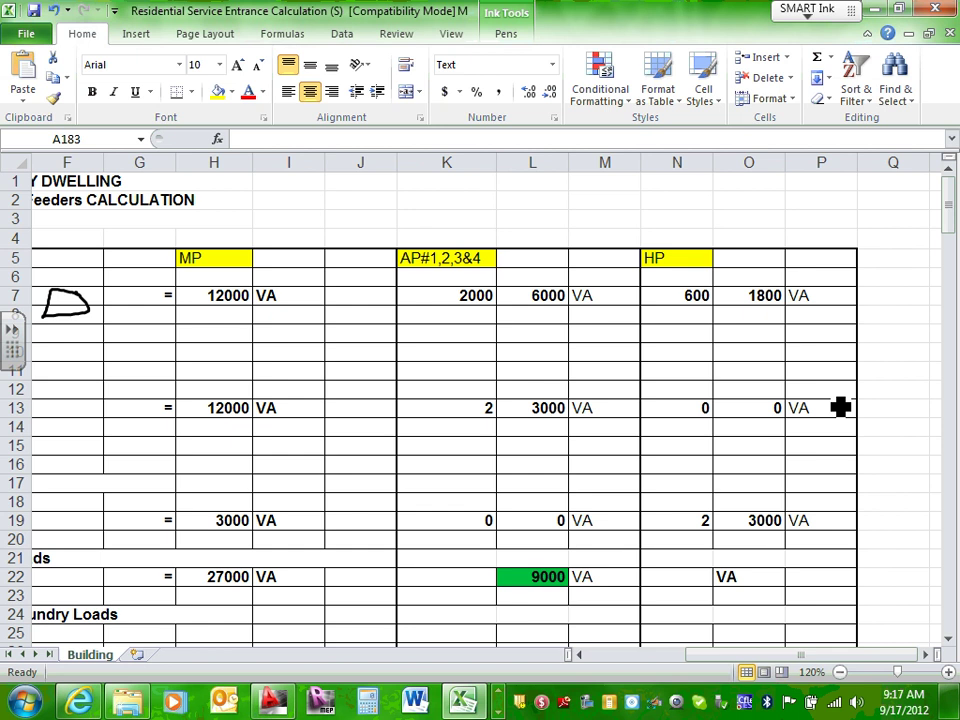
mouse_move(262, 192)
left_mouse_down()
mouse_move(205, 248)
mouse_move(220, 250)
mouse_move(270, 206)
mouse_move(276, 212)
left_mouse_up()
mouse_move(284, 208)
left_mouse_down()
mouse_move(334, 199)
mouse_move(291, 249)
mouse_move(342, 224)
left_mouse_up()
left_click_drag(430, 258, 477, 222)
left_click_drag(464, 222, 487, 240)
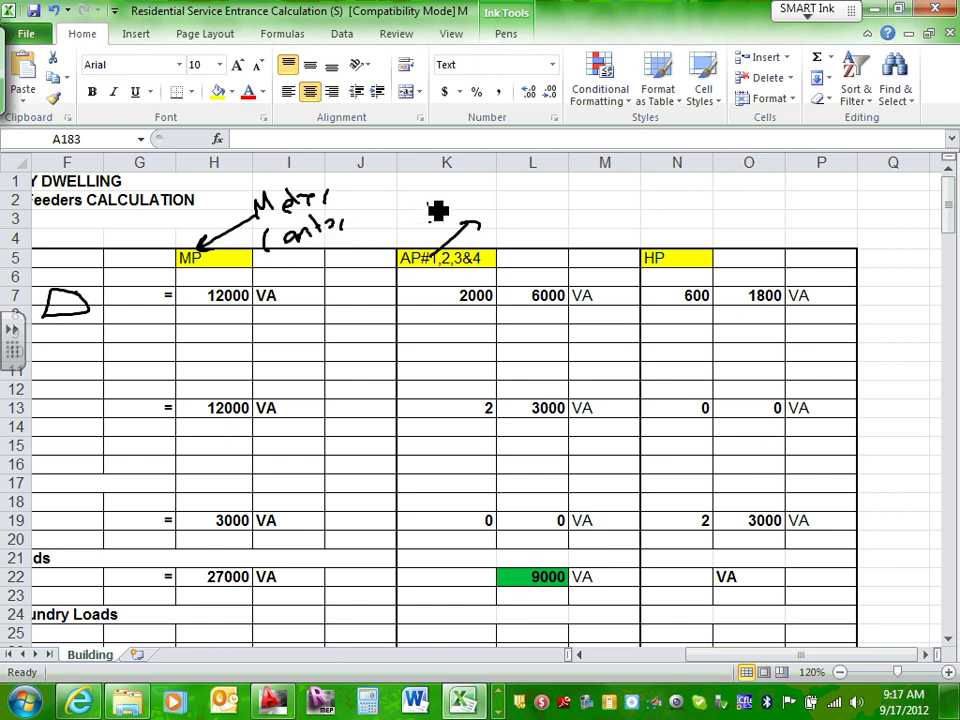
mouse_move(428, 222)
left_mouse_down()
mouse_move(461, 219)
mouse_move(530, 174)
mouse_move(540, 236)
mouse_move(542, 221)
mouse_move(602, 218)
mouse_move(586, 192)
left_mouse_up()
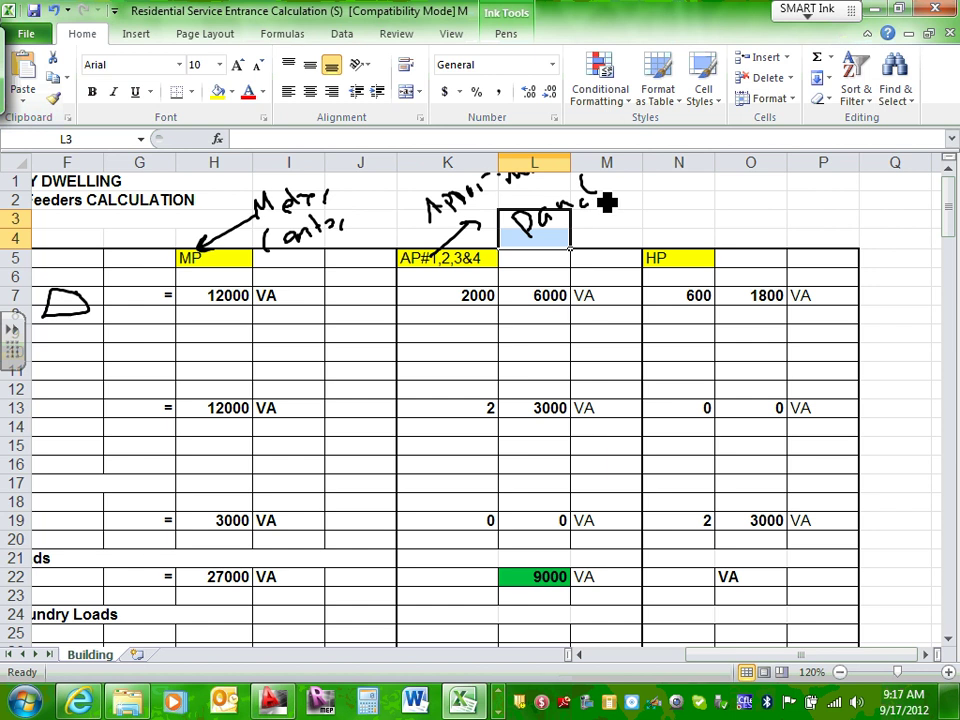
left_click_drag(722, 195, 692, 253)
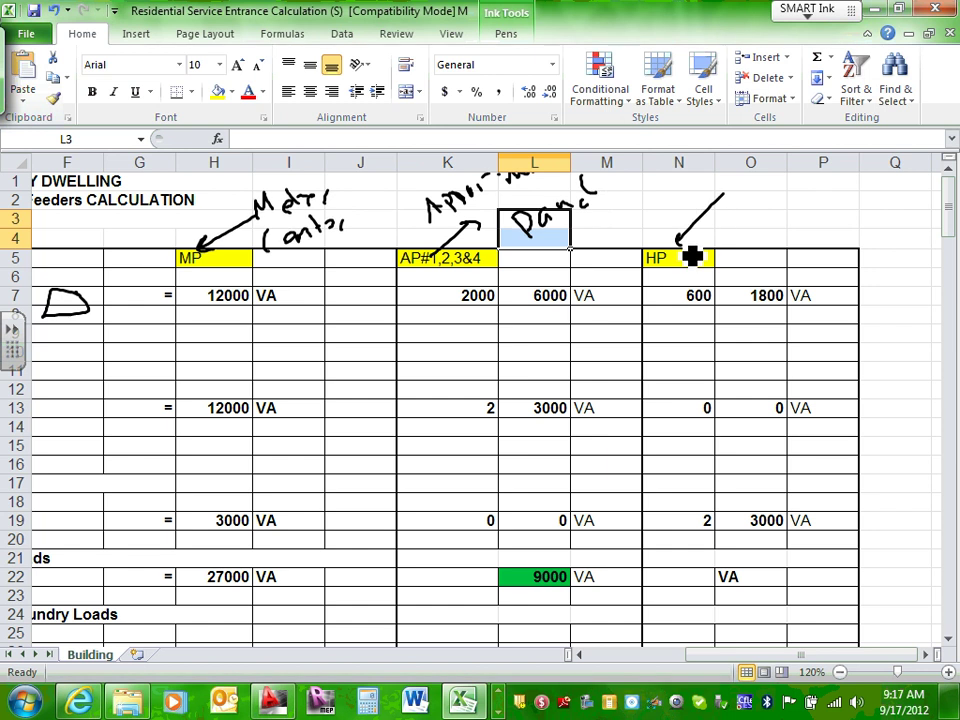
mouse_move(736, 213)
left_mouse_down()
mouse_move(758, 236)
mouse_move(845, 211)
mouse_move(838, 200)
mouse_move(851, 199)
mouse_move(911, 228)
left_mouse_up()
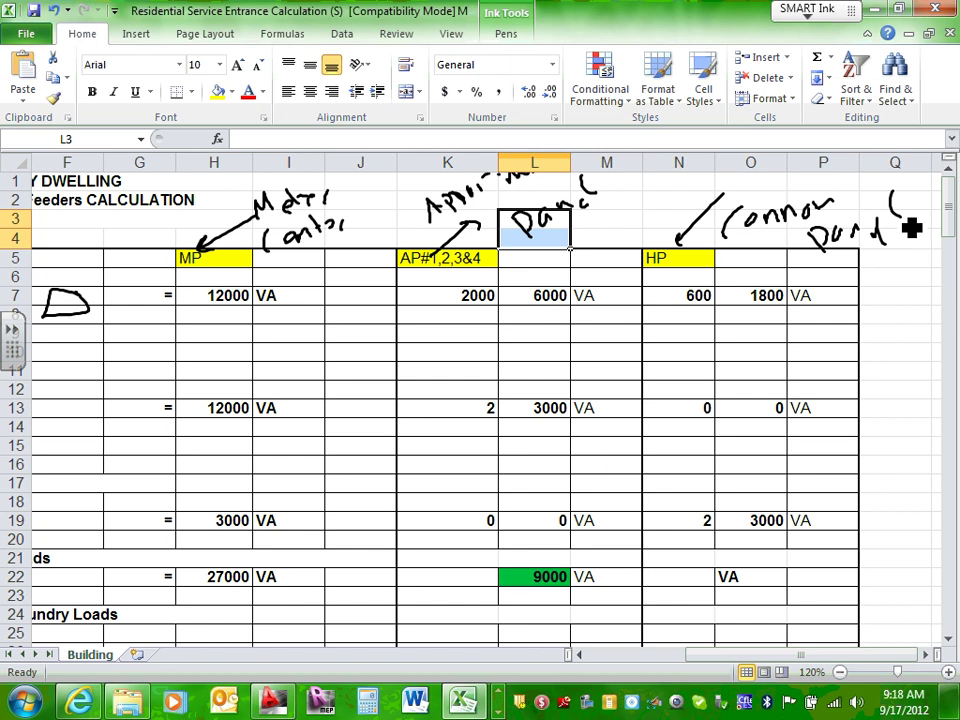
- Mark in ink the row 7 values 12000, 2000 and 600 and the row 13 apartment and house panel values
mouse_move(240, 280)
left_mouse_down()
mouse_move(199, 328)
mouse_move(270, 291)
mouse_move(240, 288)
left_mouse_up()
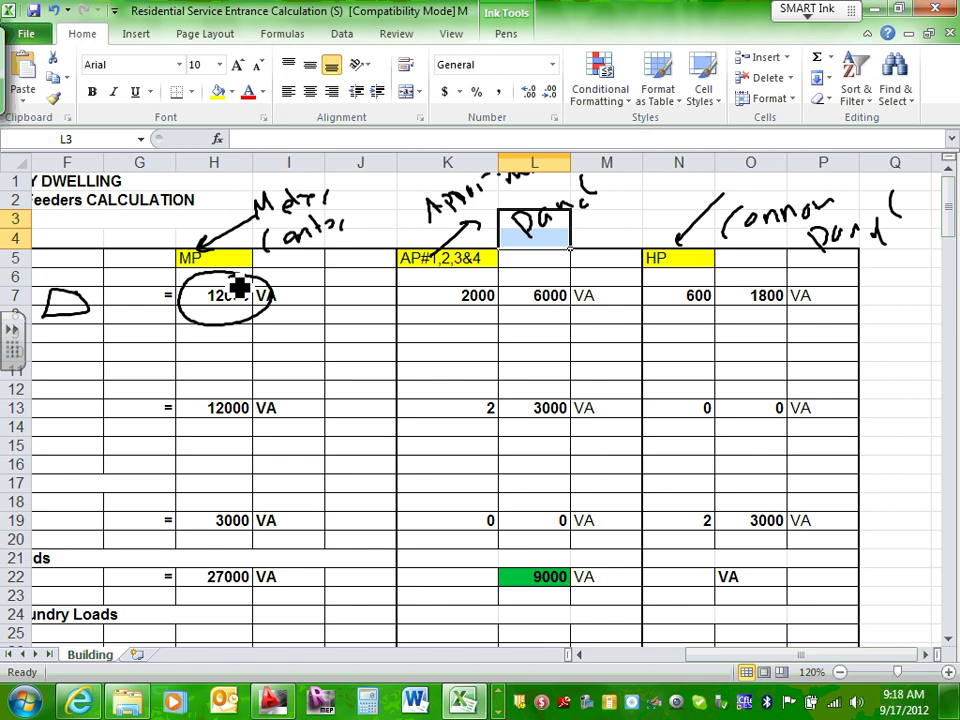
left_click_drag(497, 332, 478, 288)
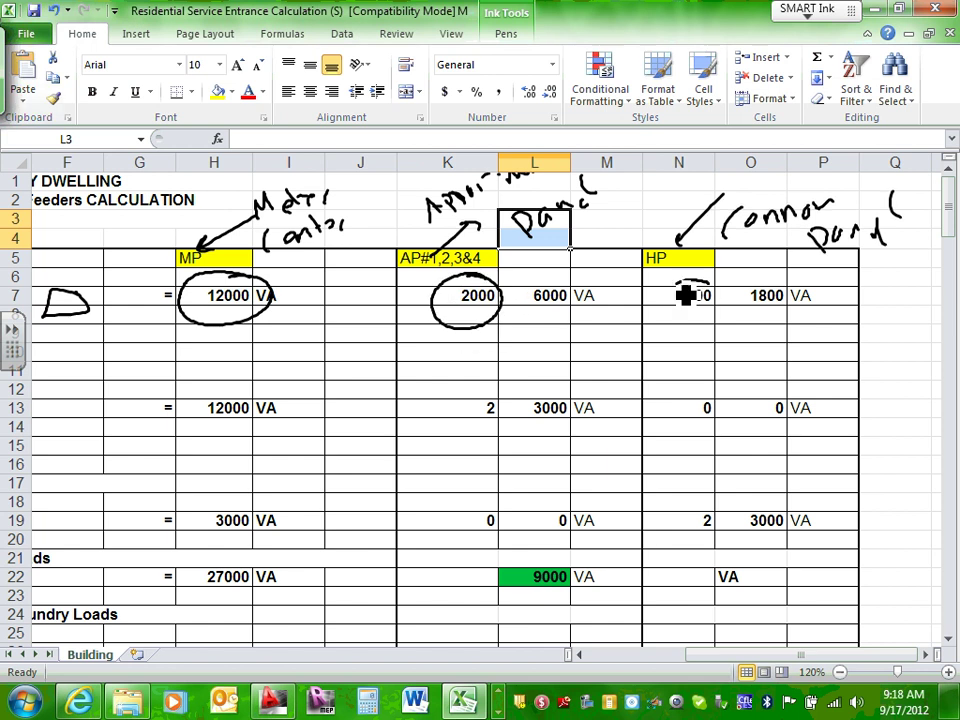
left_click_drag(705, 283, 706, 296)
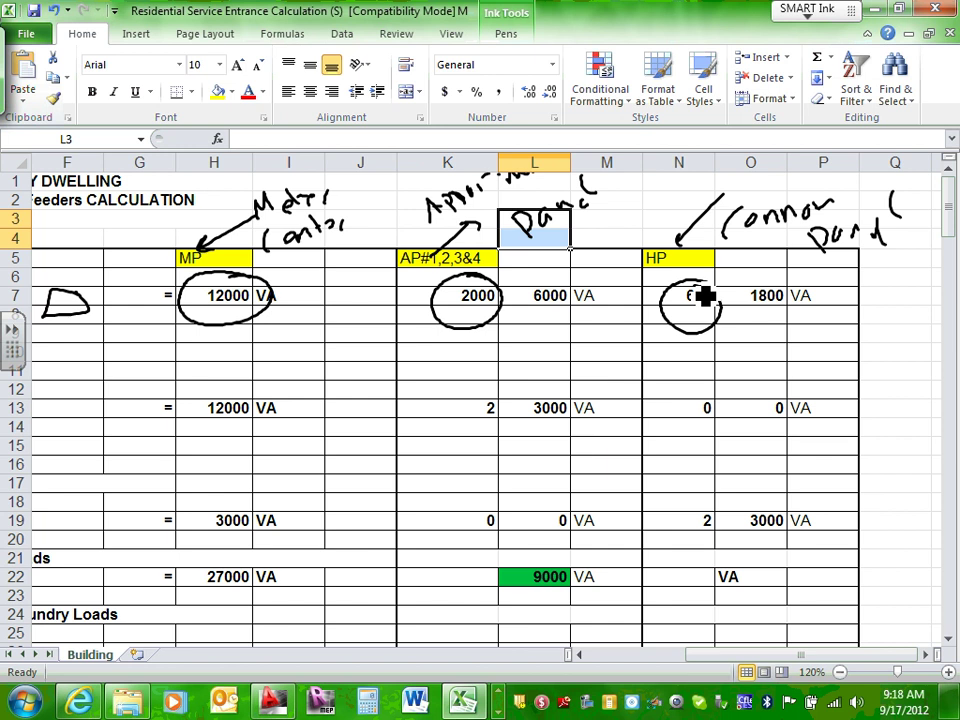
left_click_drag(460, 382, 450, 446)
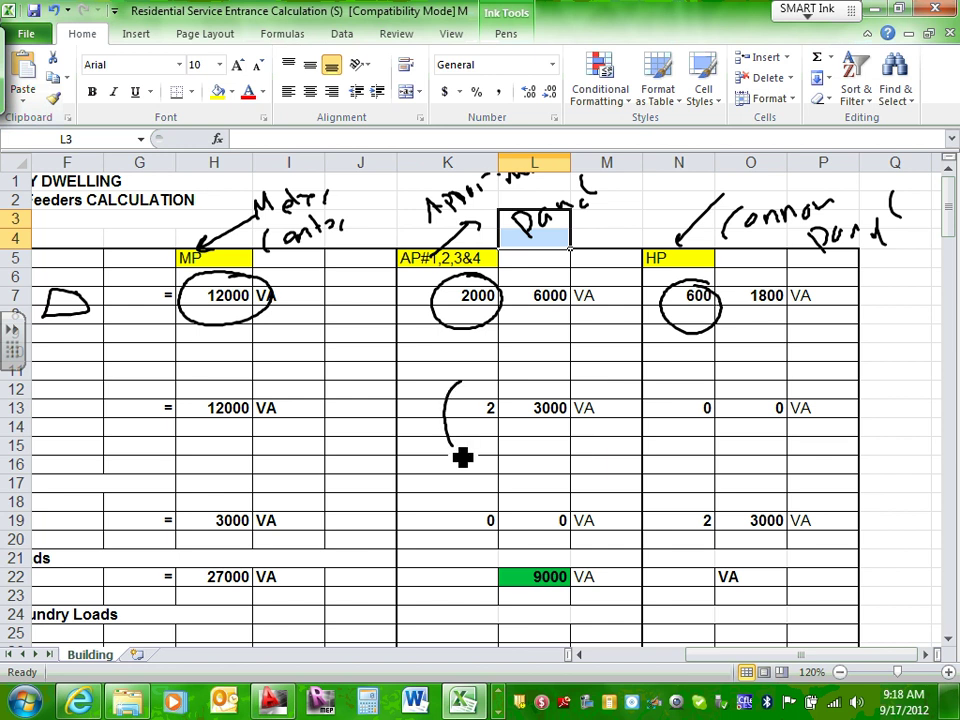
mouse_move(555, 386)
left_mouse_down()
mouse_move(572, 392)
mouse_move(560, 386)
left_mouse_up()
mouse_move(697, 371)
left_mouse_down()
mouse_move(699, 452)
mouse_move(705, 372)
left_mouse_up()
left_click_drag(804, 388, 801, 396)
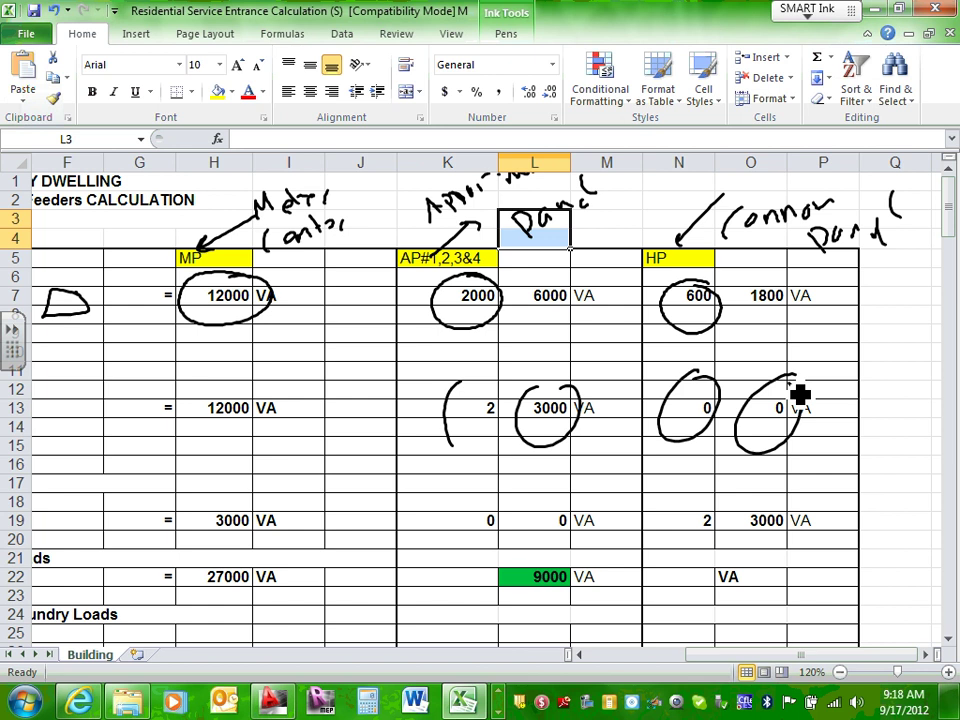
- Switch to SMART Notebook, show the Power Riser page in full screen, and move the floating page toolbar away from the diagram
left_click(882, 8)
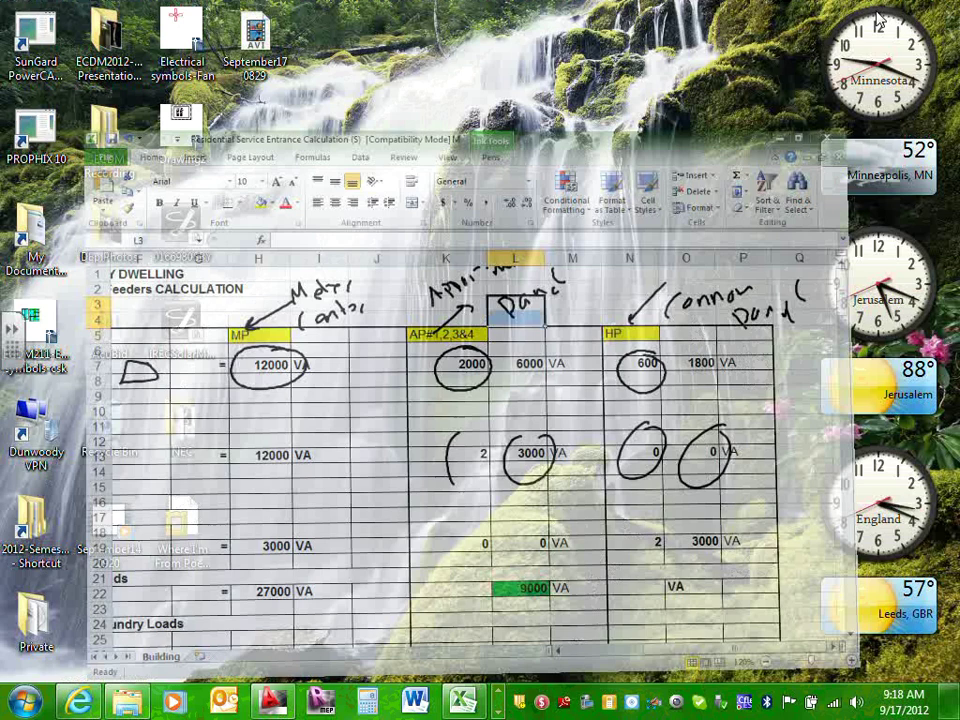
left_click(498, 700)
left_click(498, 700)
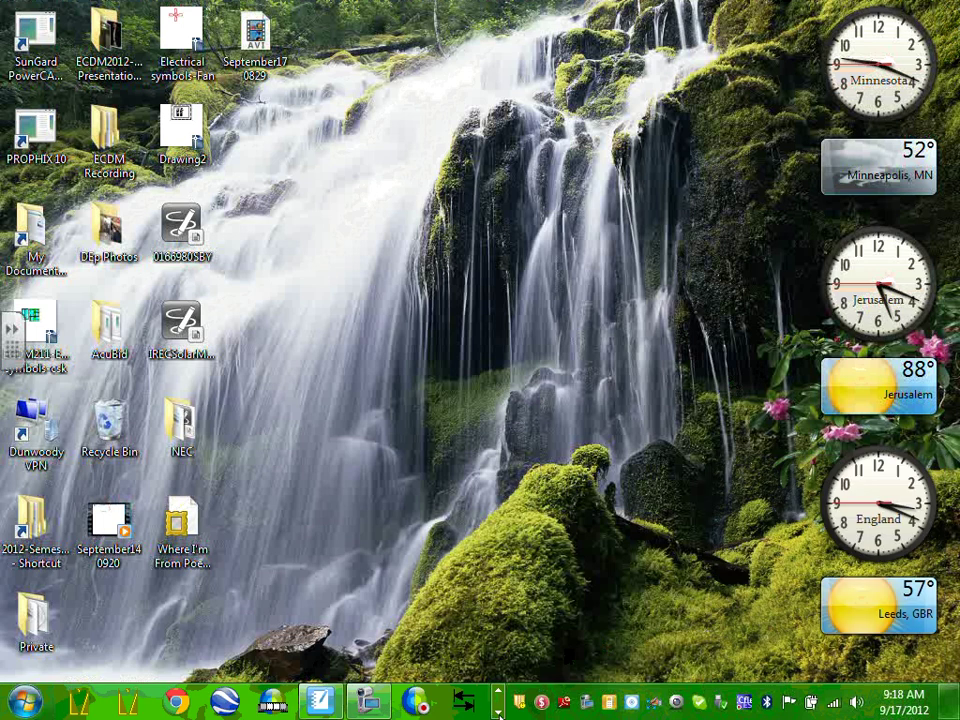
left_click(330, 704)
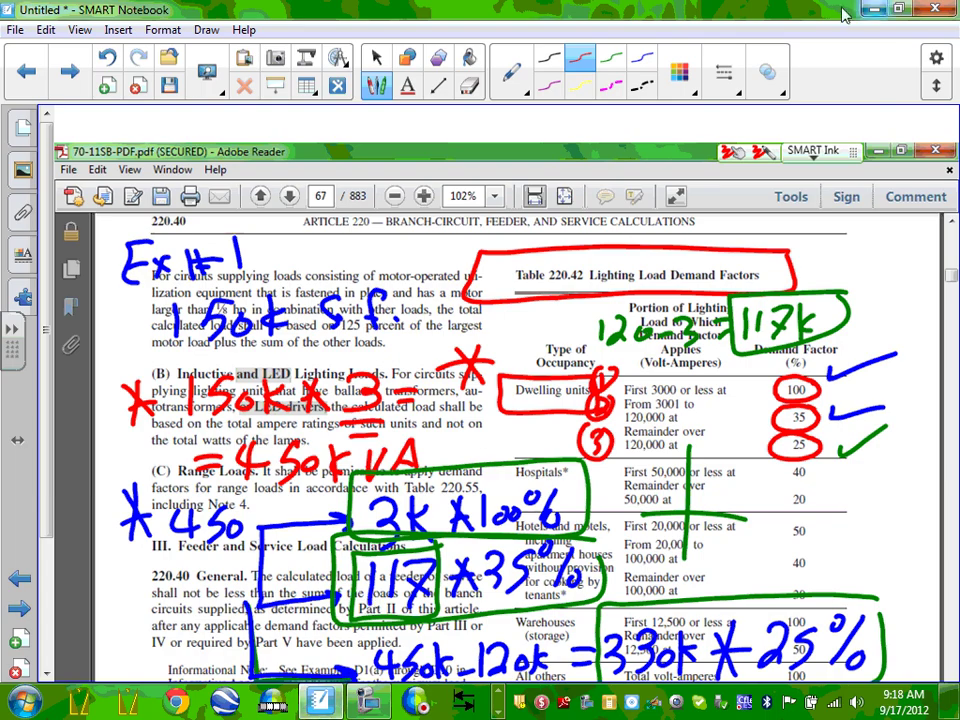
left_click(26, 70)
left_click(26, 70)
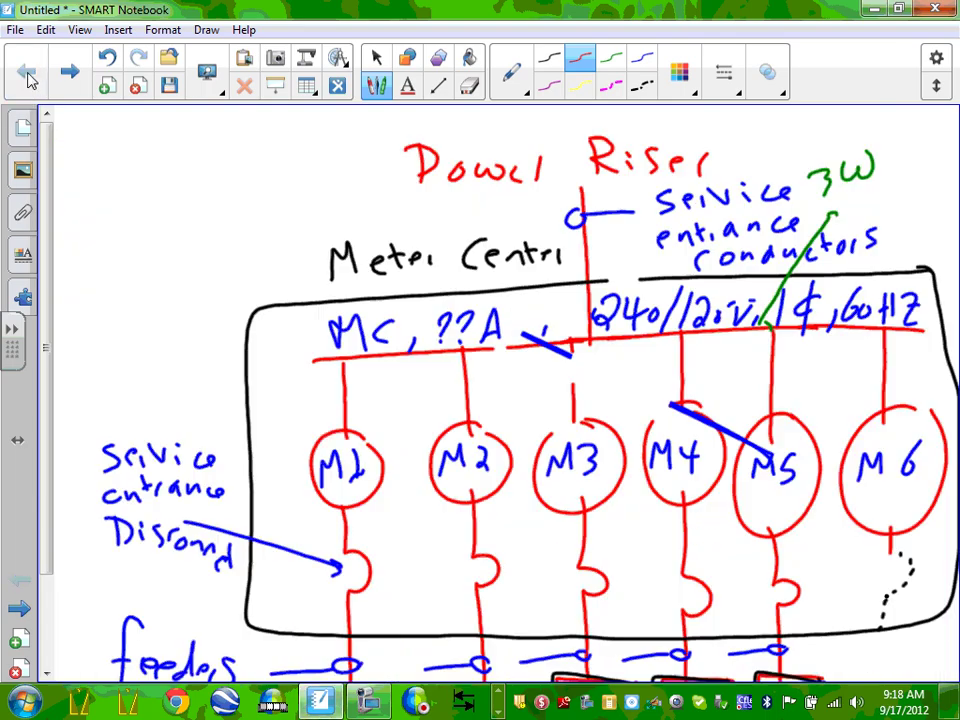
left_click(223, 93)
left_click(212, 134)
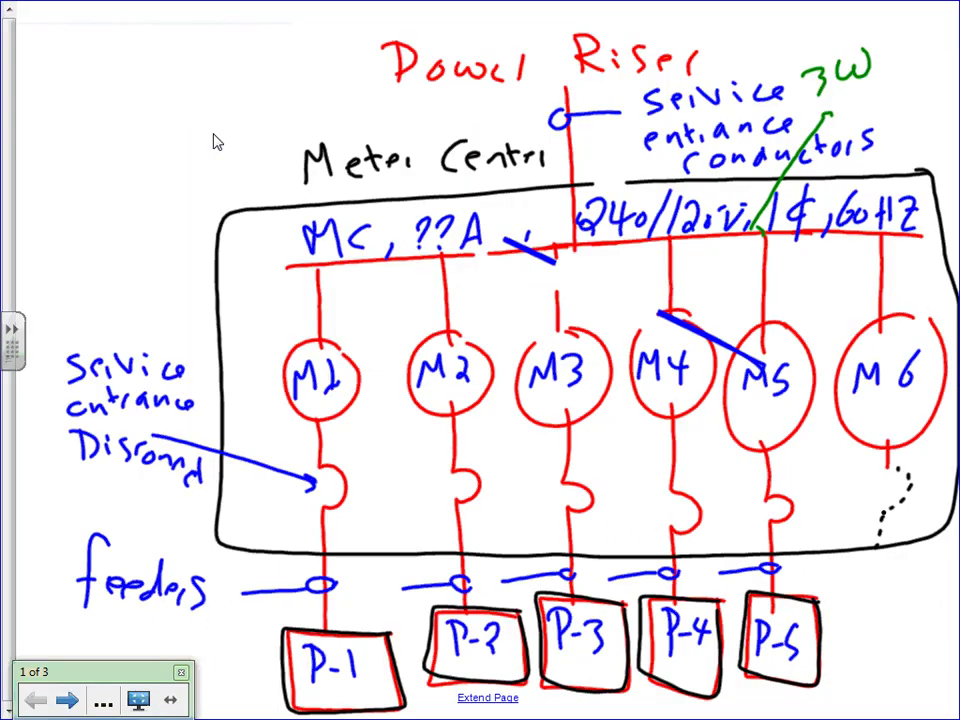
left_click_drag(151, 673, 142, 690)
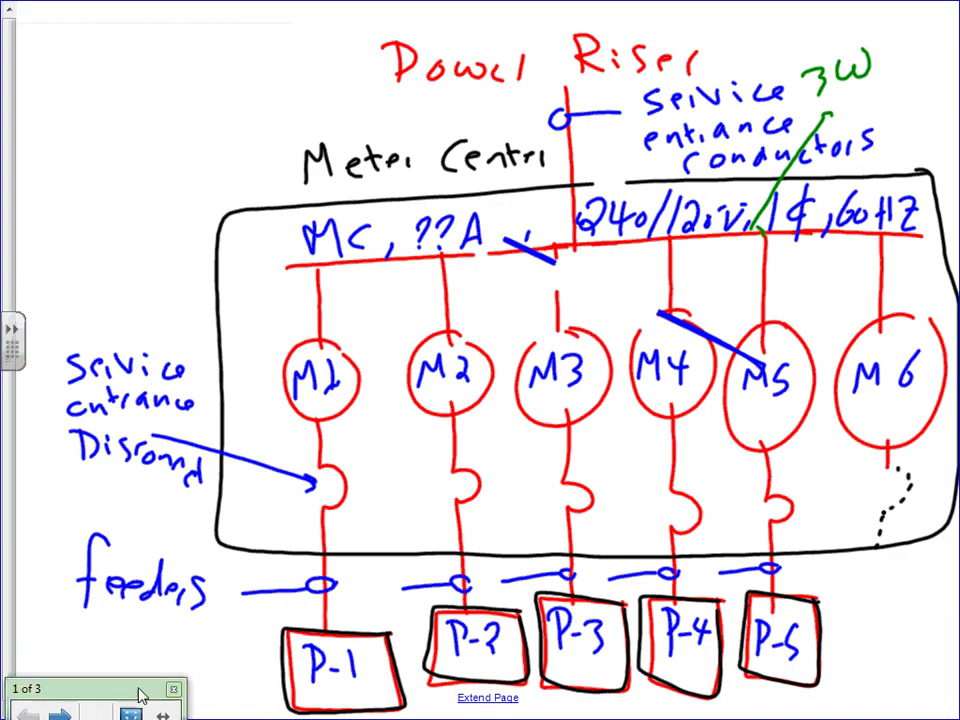